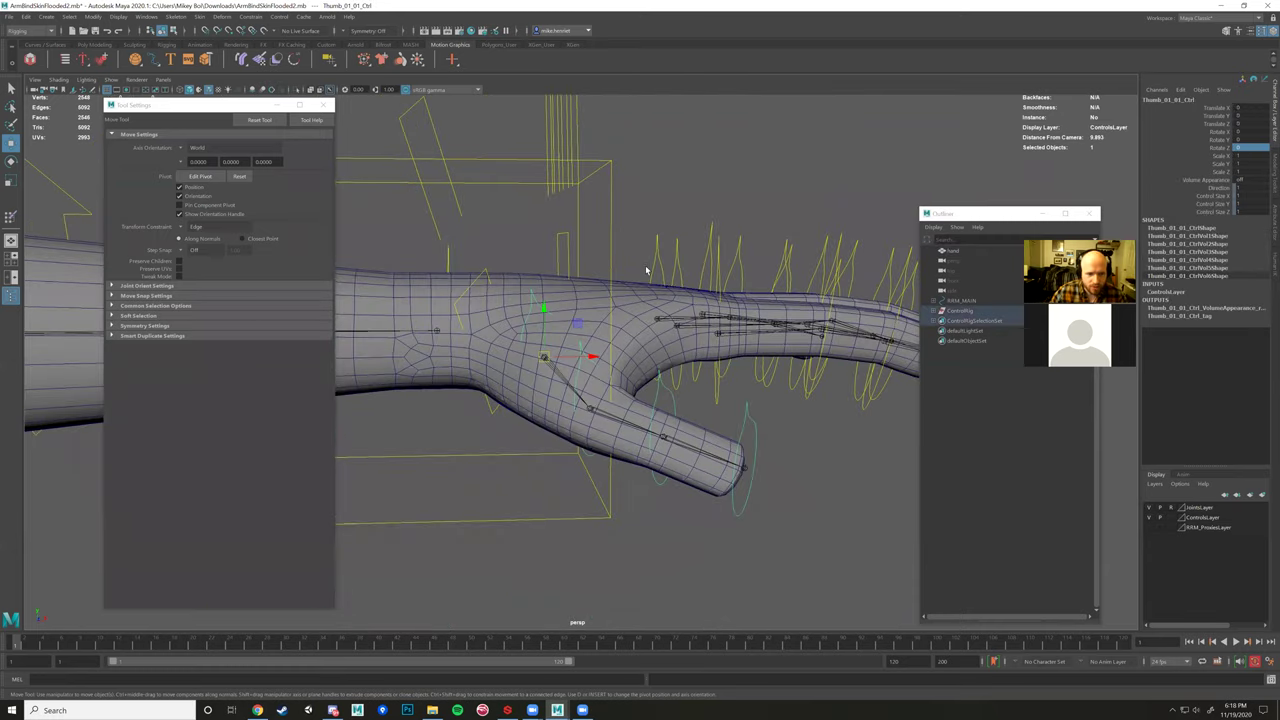
Key Thumb_01_01_Ctrl in its rest pose at frame 1 and with the thumb rotated downward at frame 13.
alt+drag(664, 290, 664, 290)
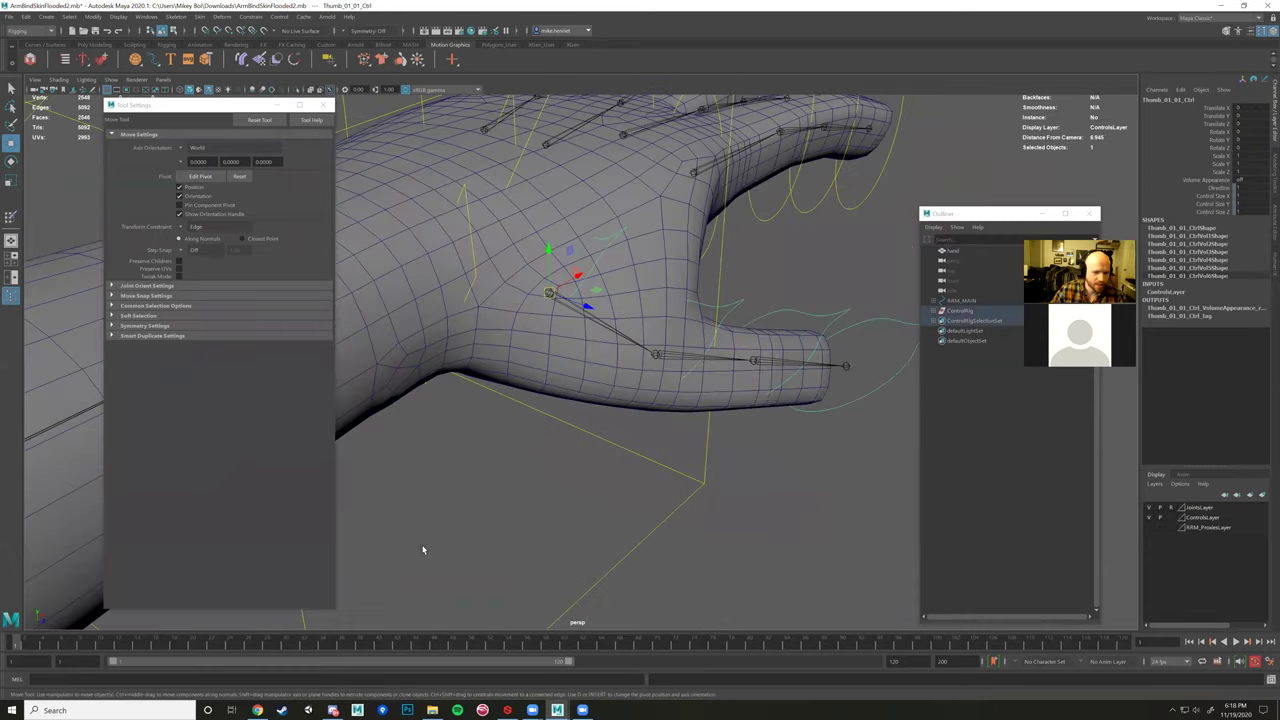
key(s)
click(125, 645)
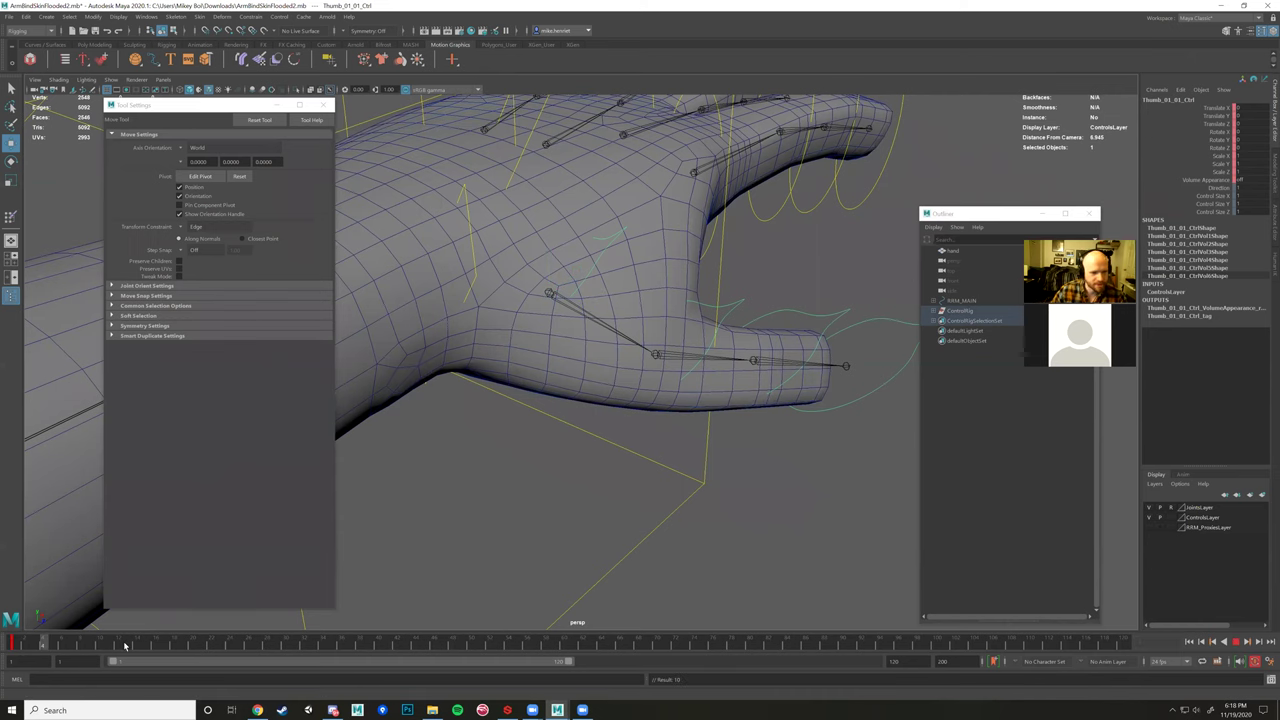
key(e)
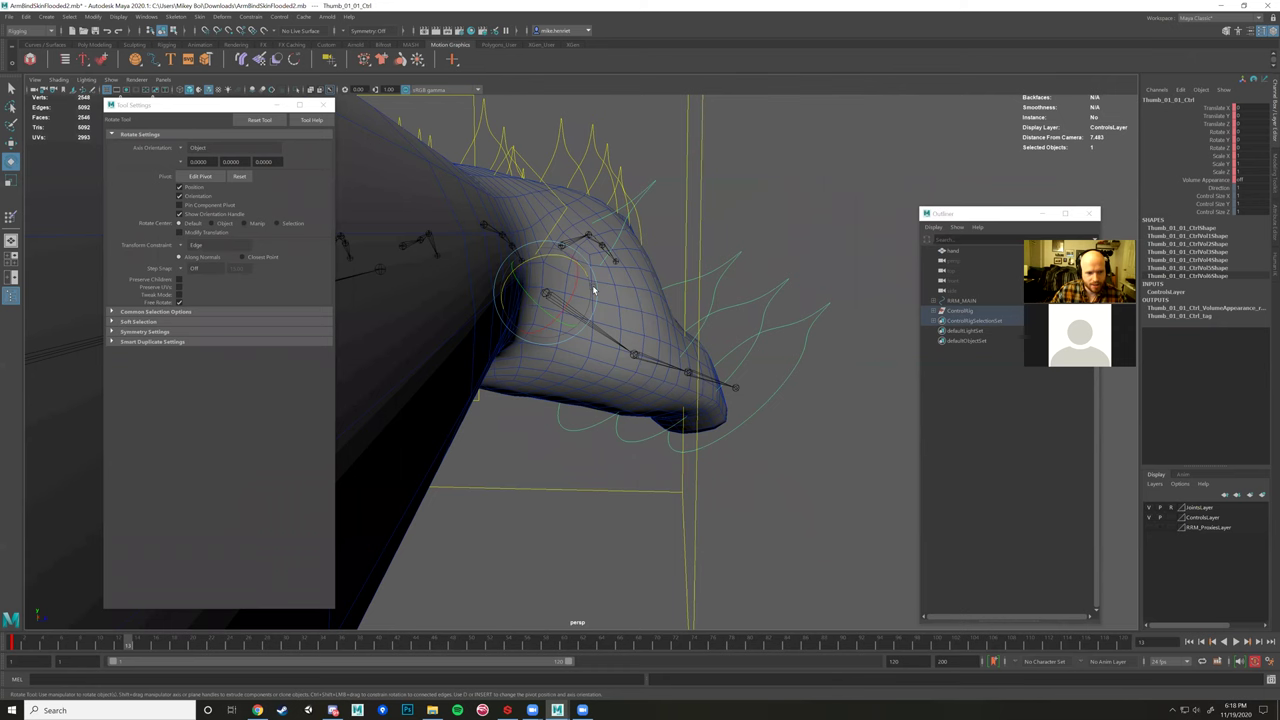
drag(592, 285, 593, 297)
key(s)
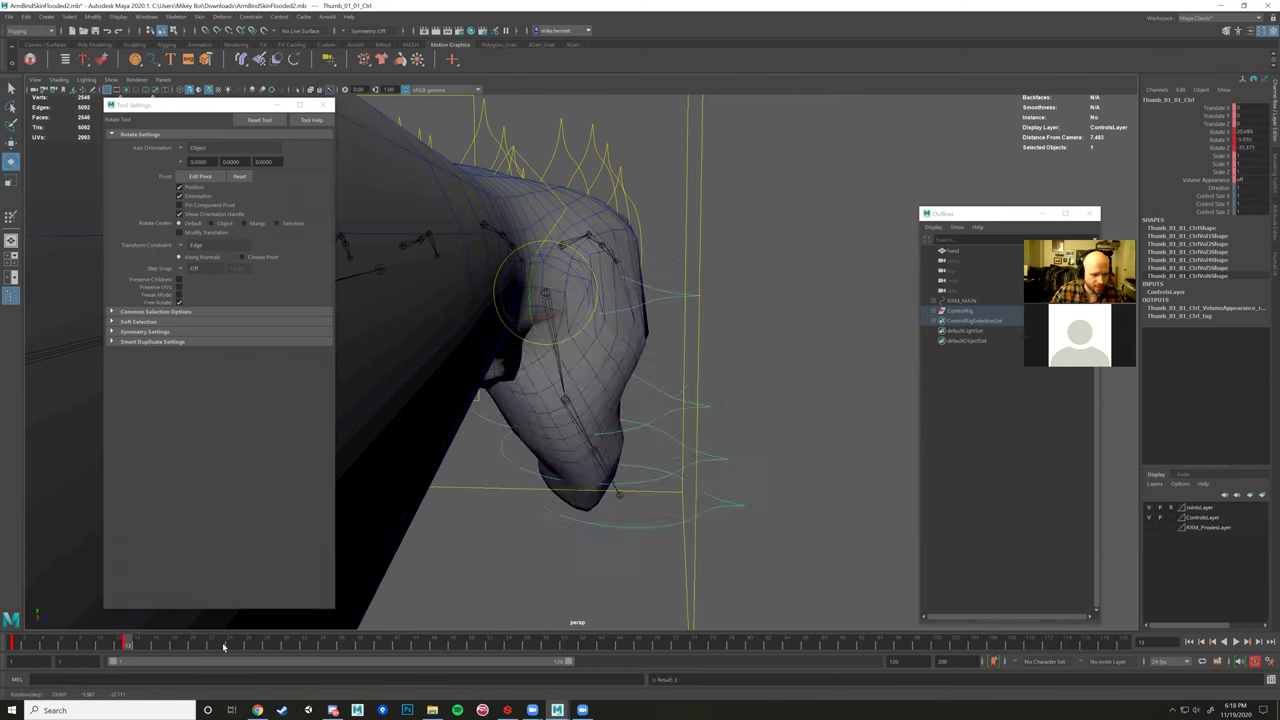
Rotate Thumb_01_01_Ctrl at frame 25 so the thumb spreads outward from the palm, and key that pose.
key(alt+period)
key(alt+period)
key(alt+period)
key(alt+period)
key(alt+period)
key(alt+period)
key(alt+period)
key(alt+period)
key(alt+period)
key(alt+period)
key(alt+period)
key(alt+period)
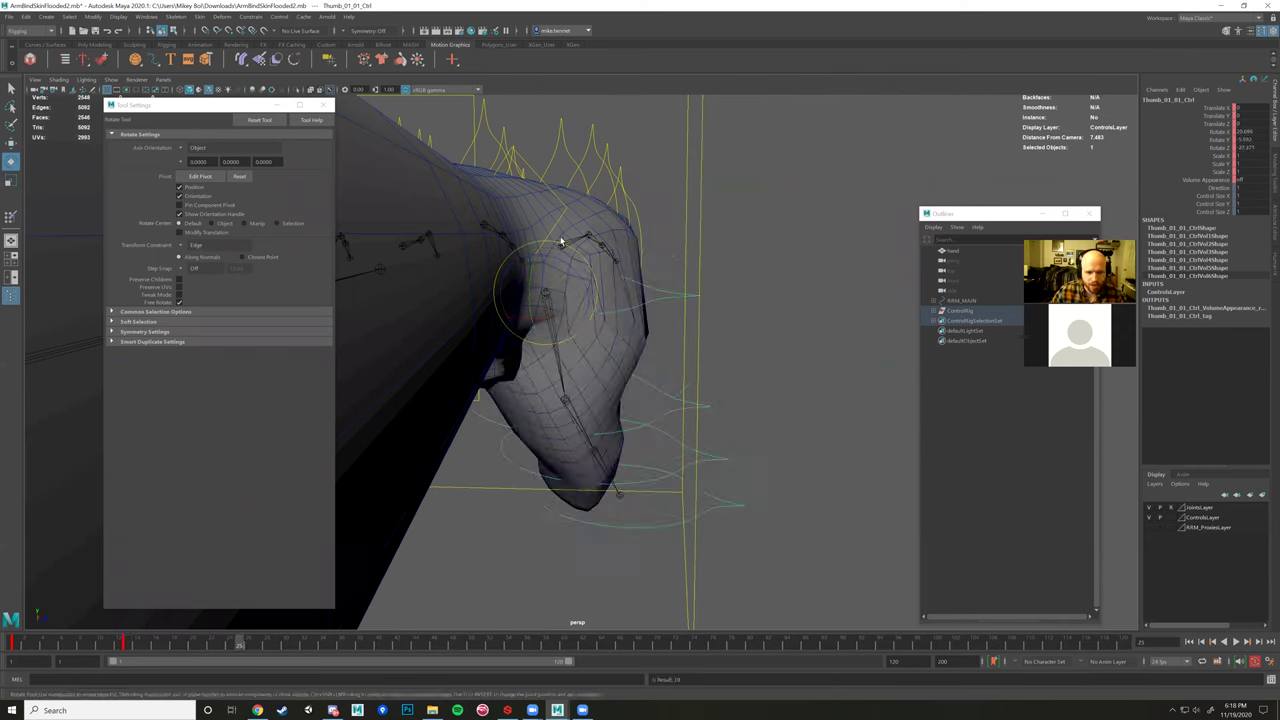
drag(520, 229, 516, 230)
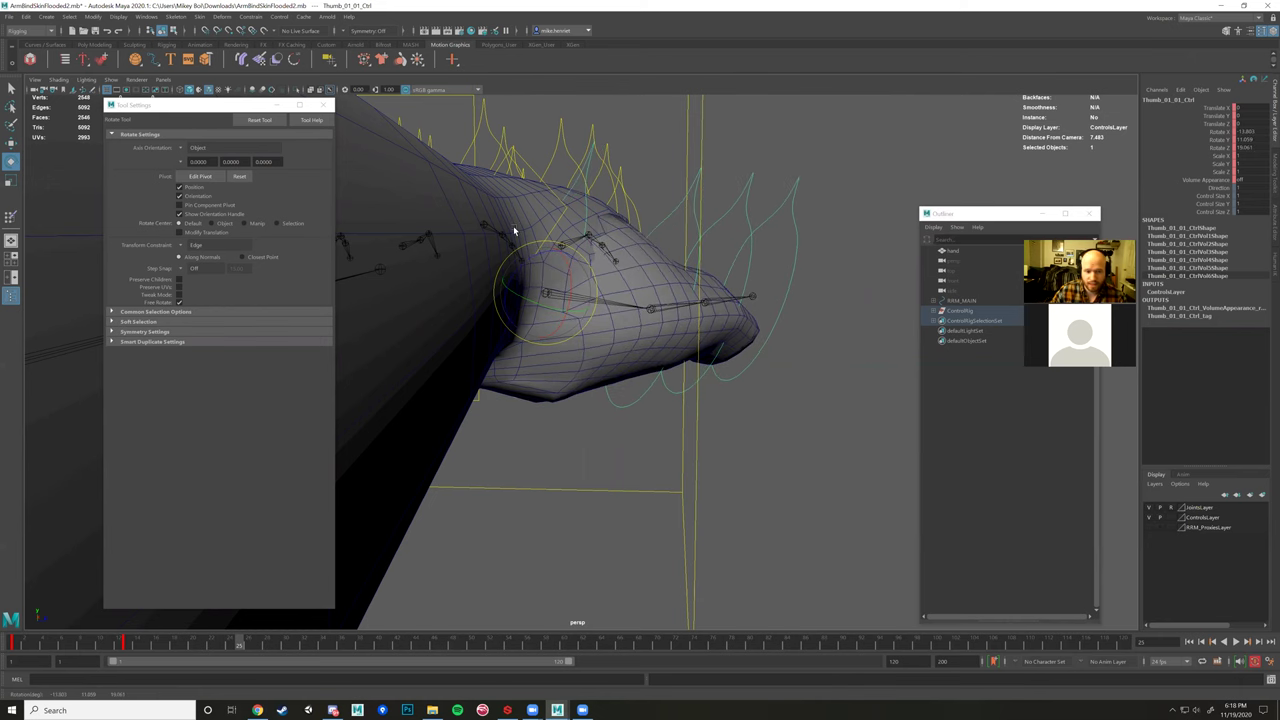
click(607, 306)
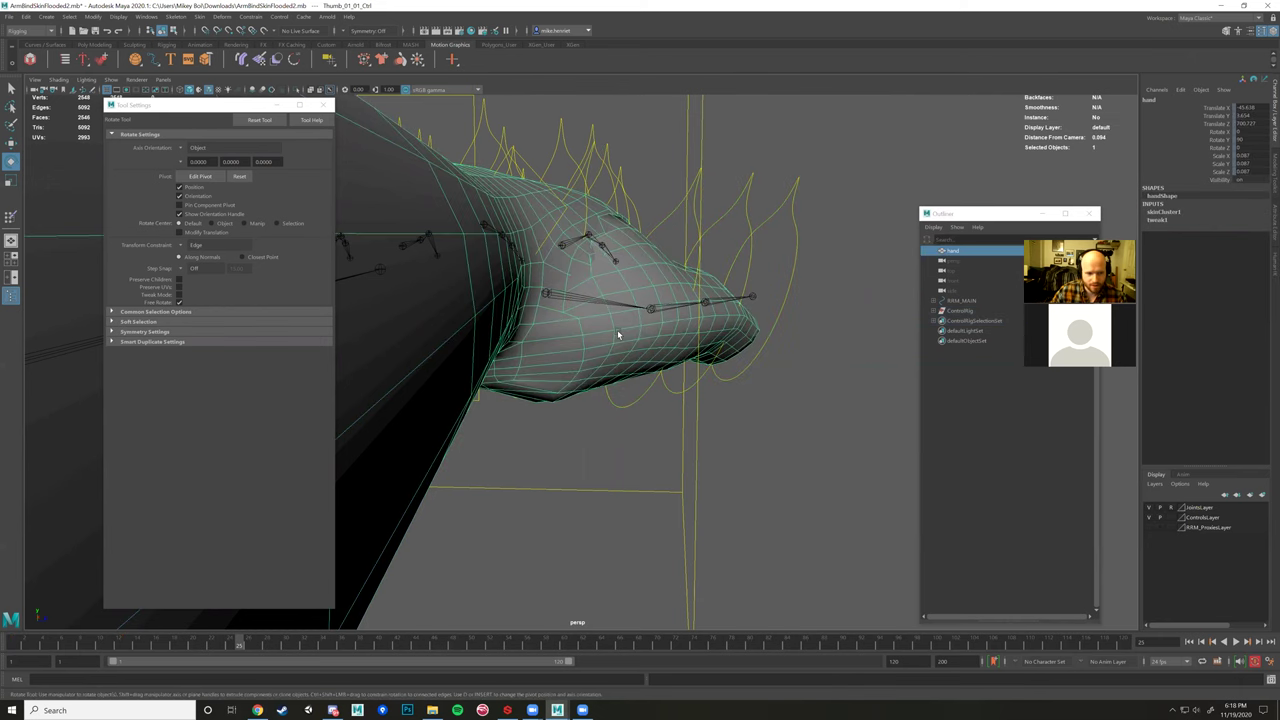
key(ctrl+z)
key(bracketleft)
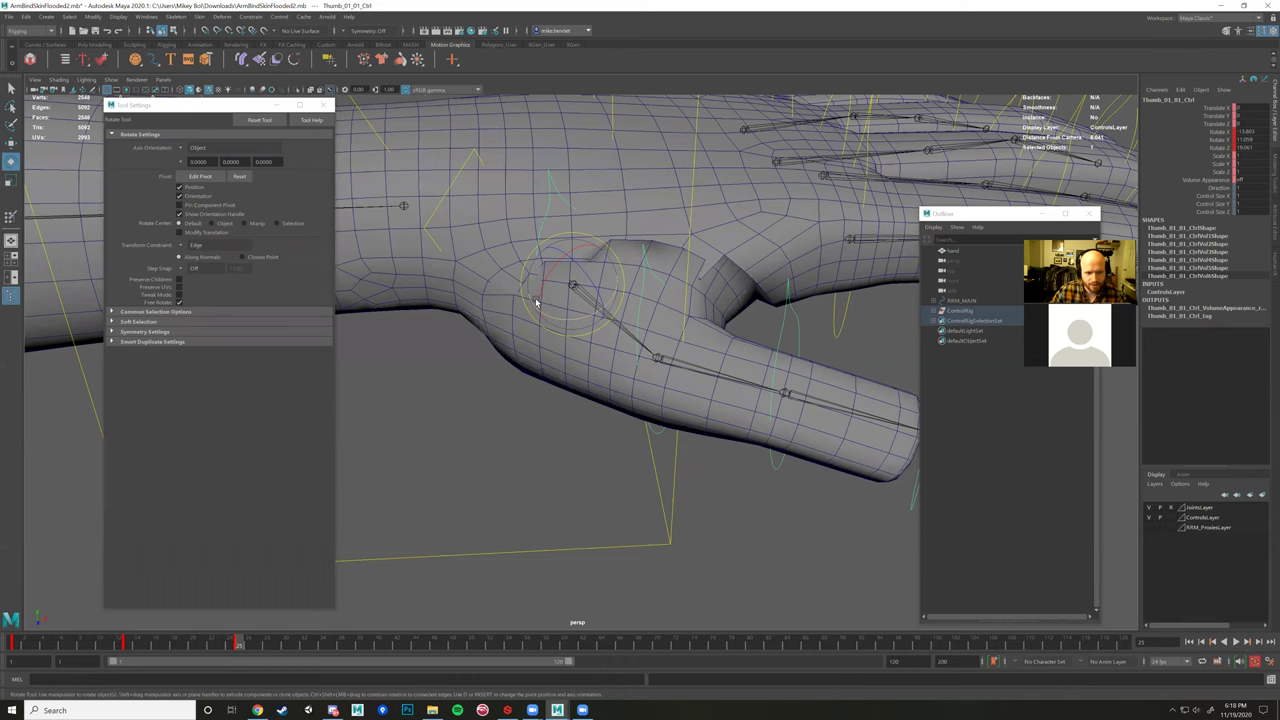
drag(533, 299, 591, 330)
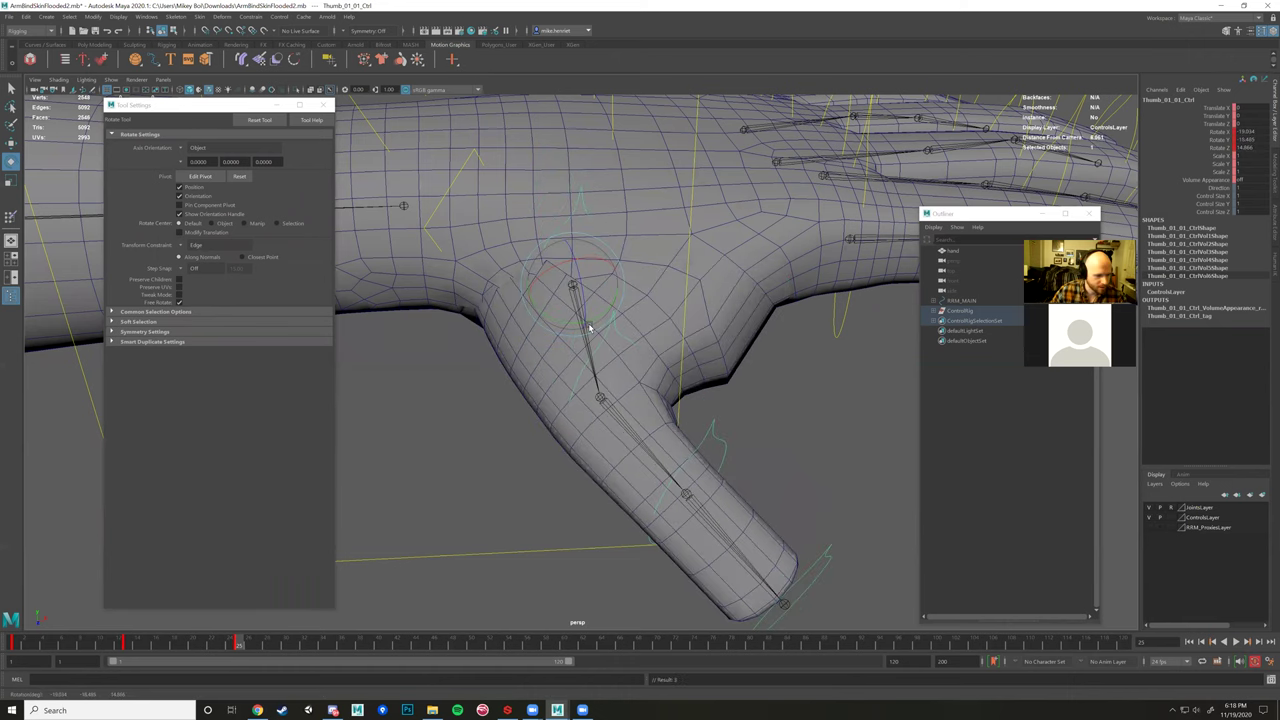
Key Thumb_01_01_Ctrl at frame 36 with the thumb rotated up alongside the fingers, and return to frame 1.
drag(6, 607, 167, 610)
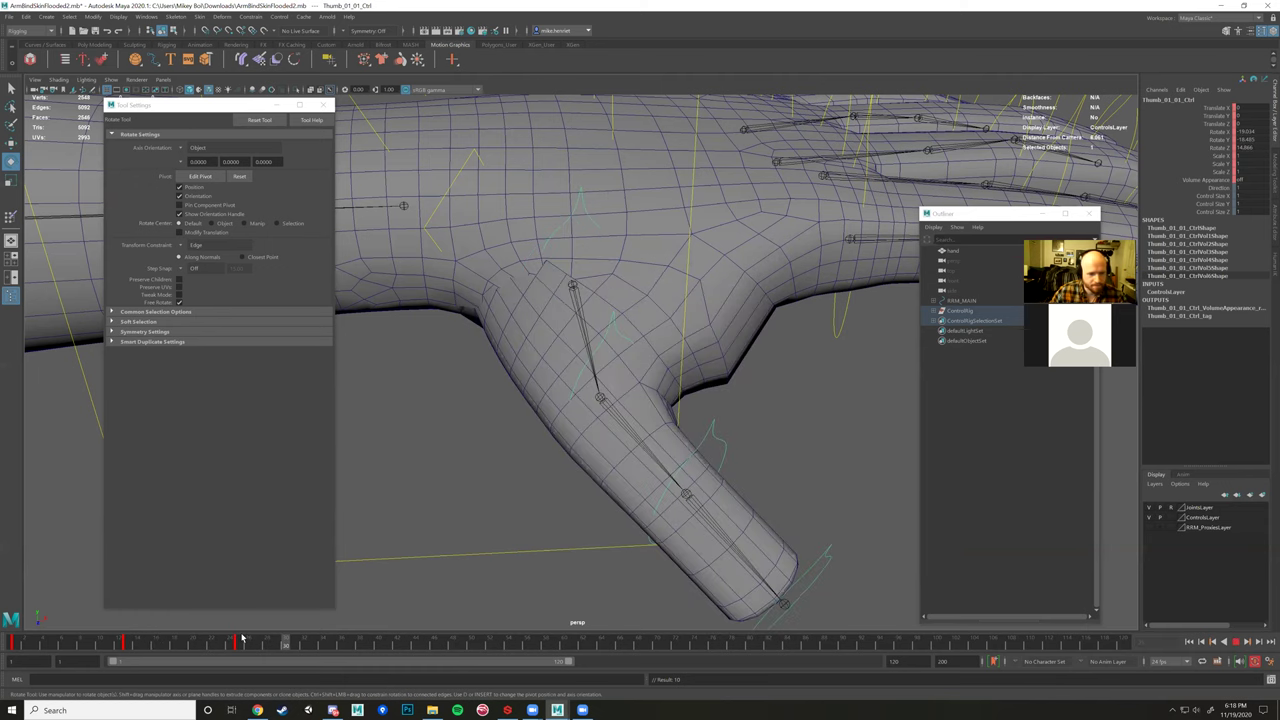
alt+drag(400, 548, 467, 489)
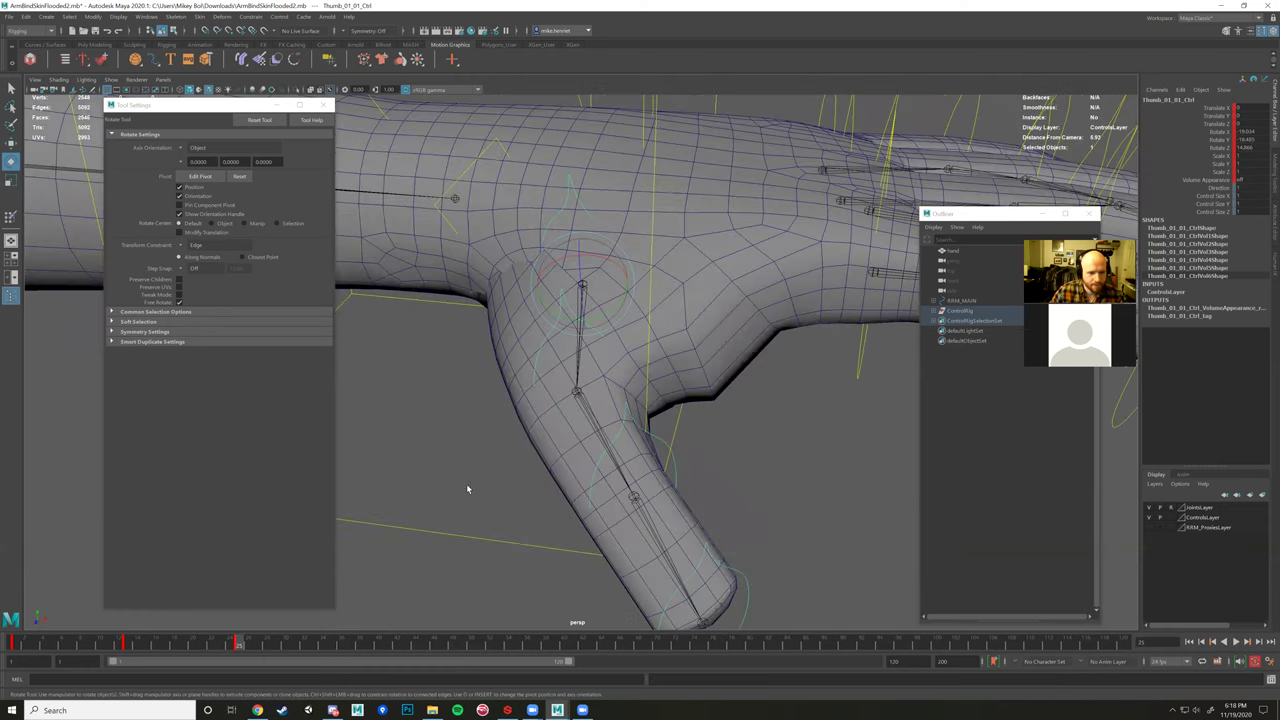
drag(600, 263, 623, 294)
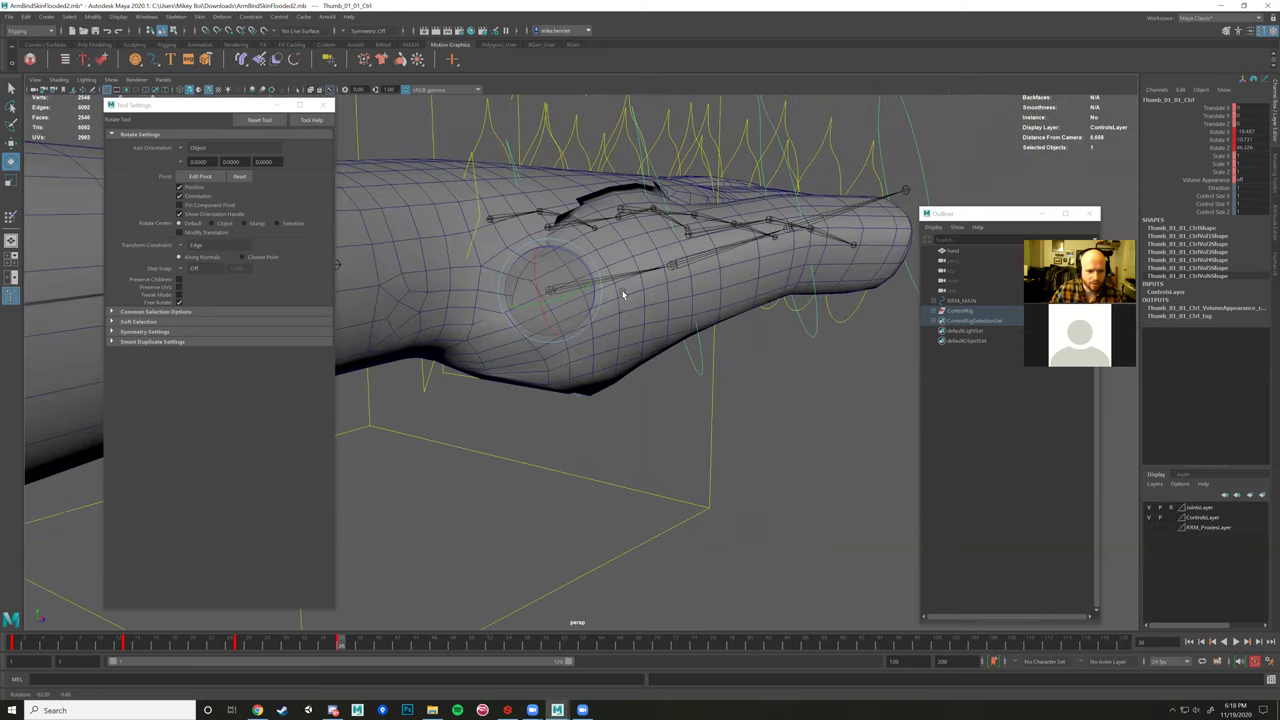
click(13, 642)
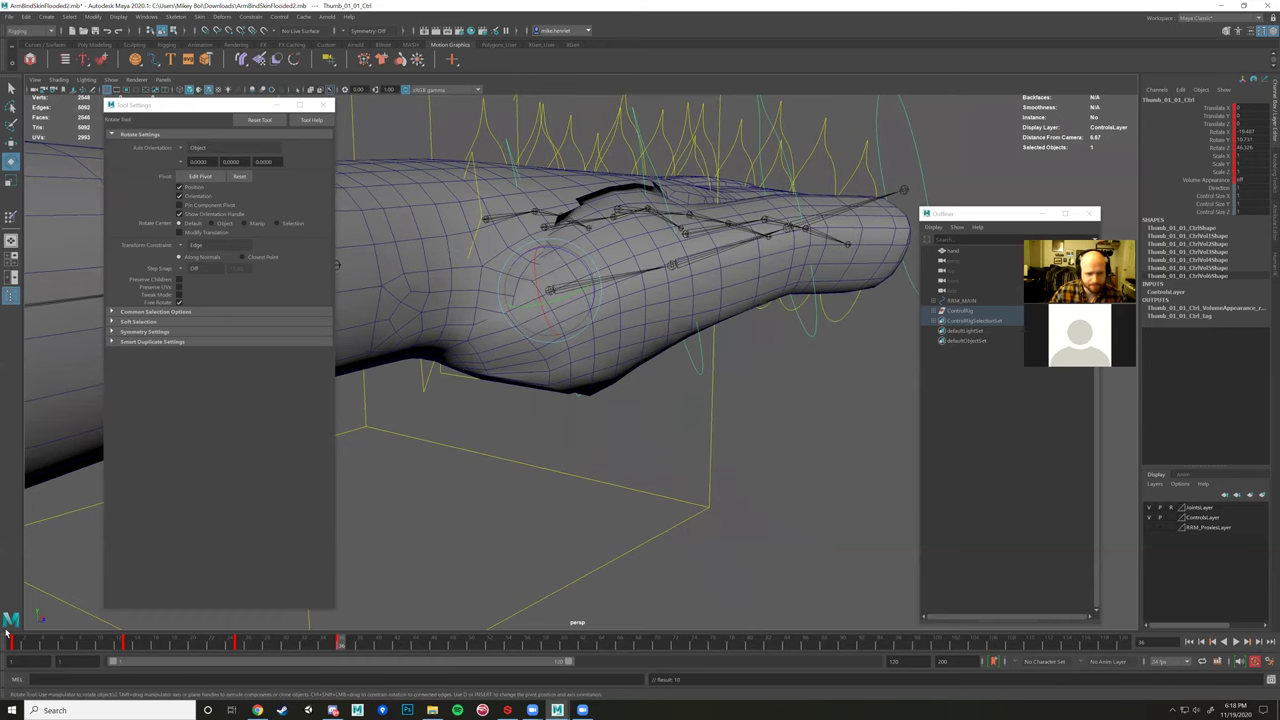
key(alt+v)
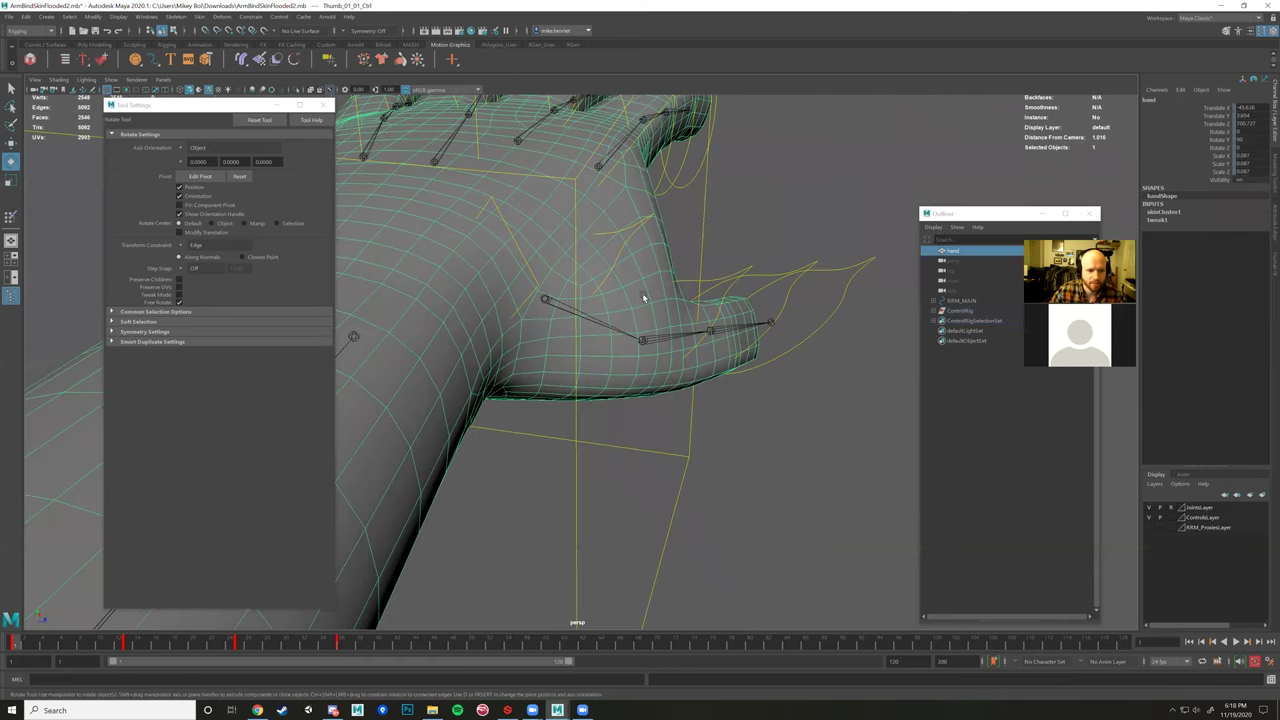
Activate the Paint Skin Weights tool on the hand mesh and select the Thumb_01_01 joint influence.
right_click(612, 280)
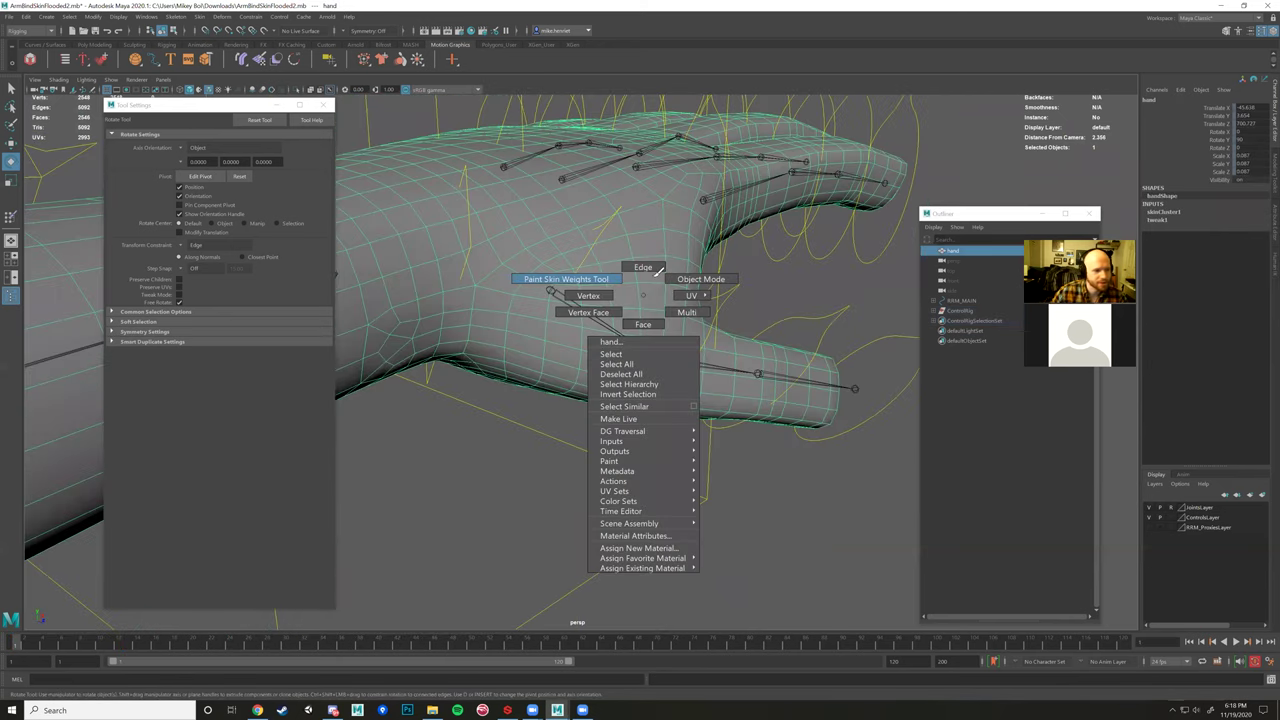
click(658, 272)
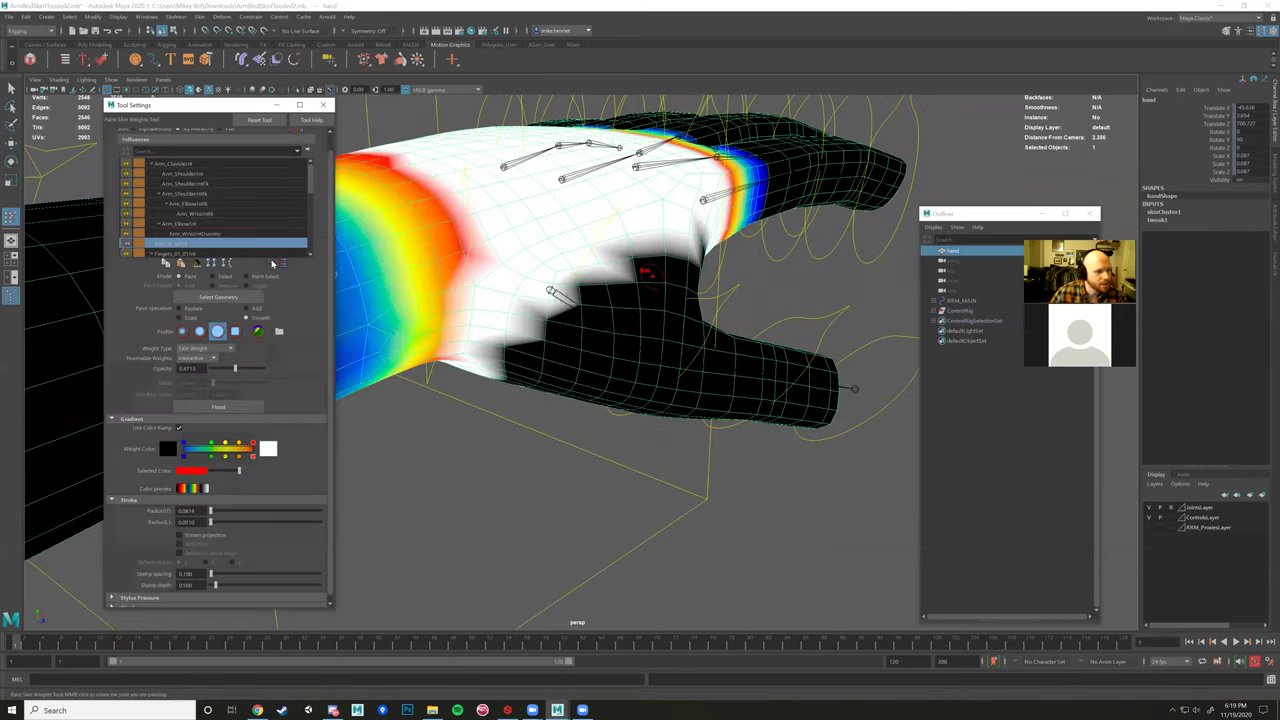
scroll(200, 234, down, 2)
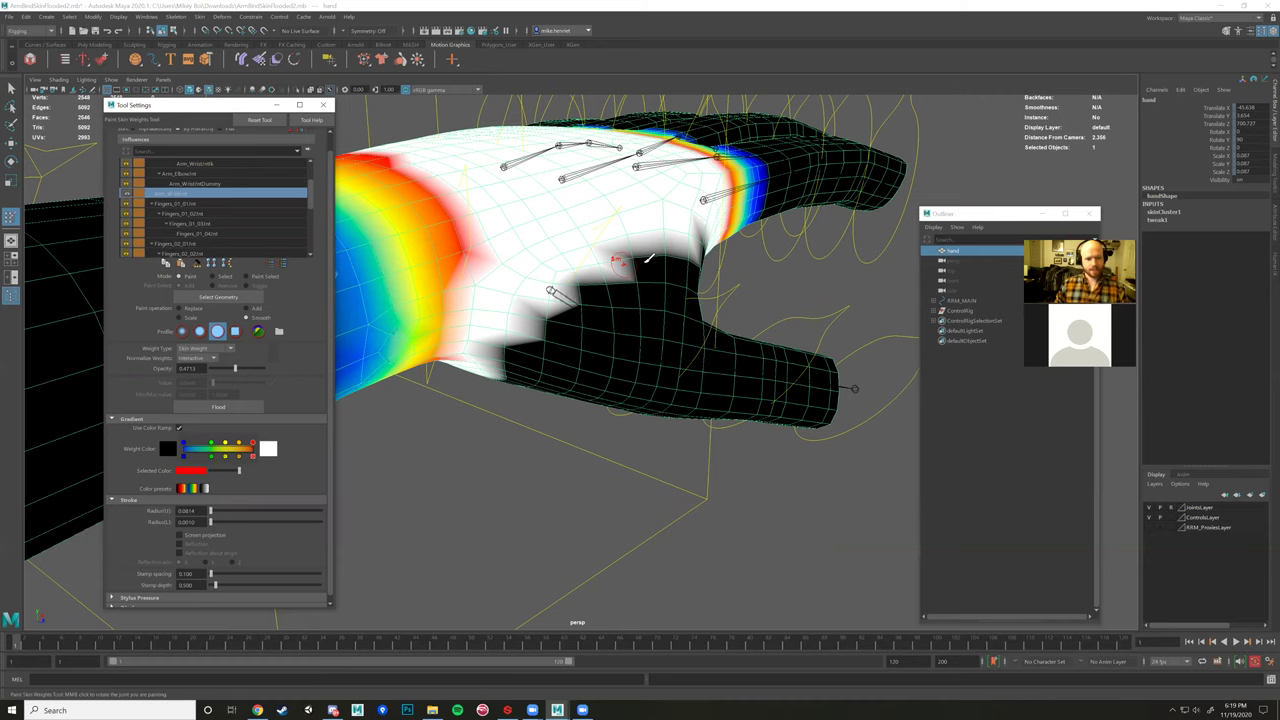
key(w)
right_drag(666, 265, 325, 237)
right_drag(215, 222, 215, 226)
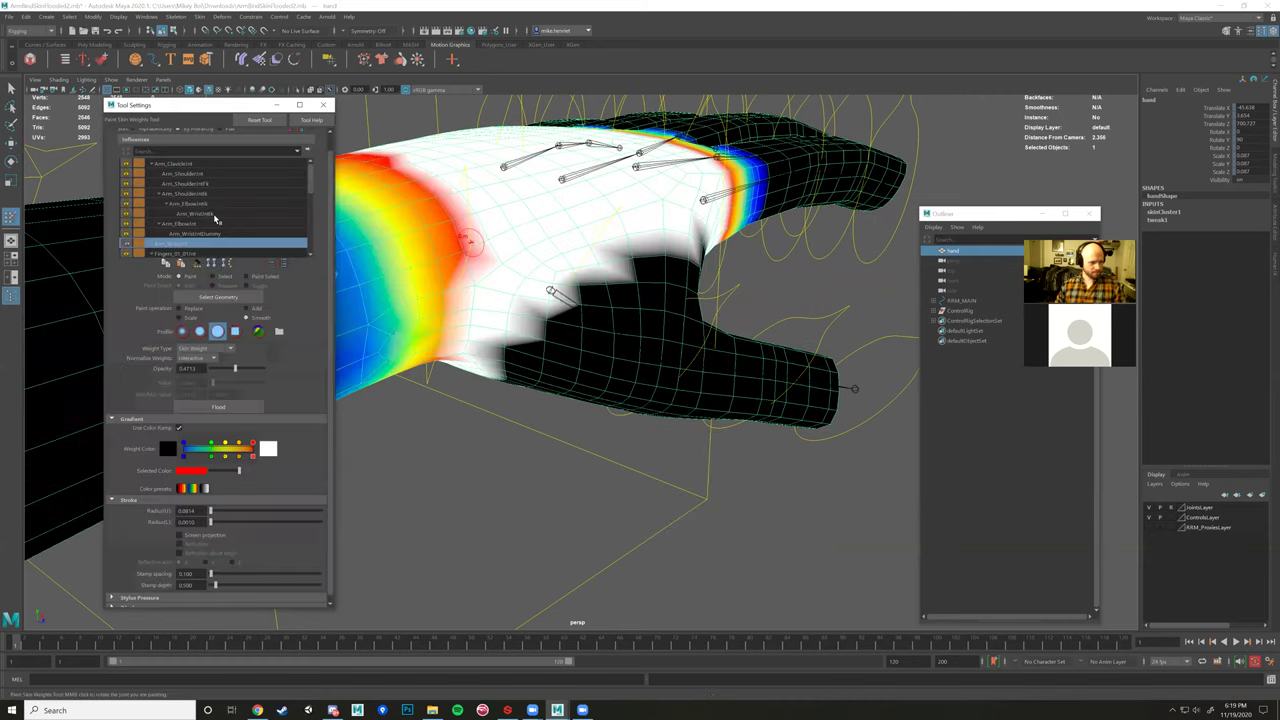
scroll(175, 236, down, 3)
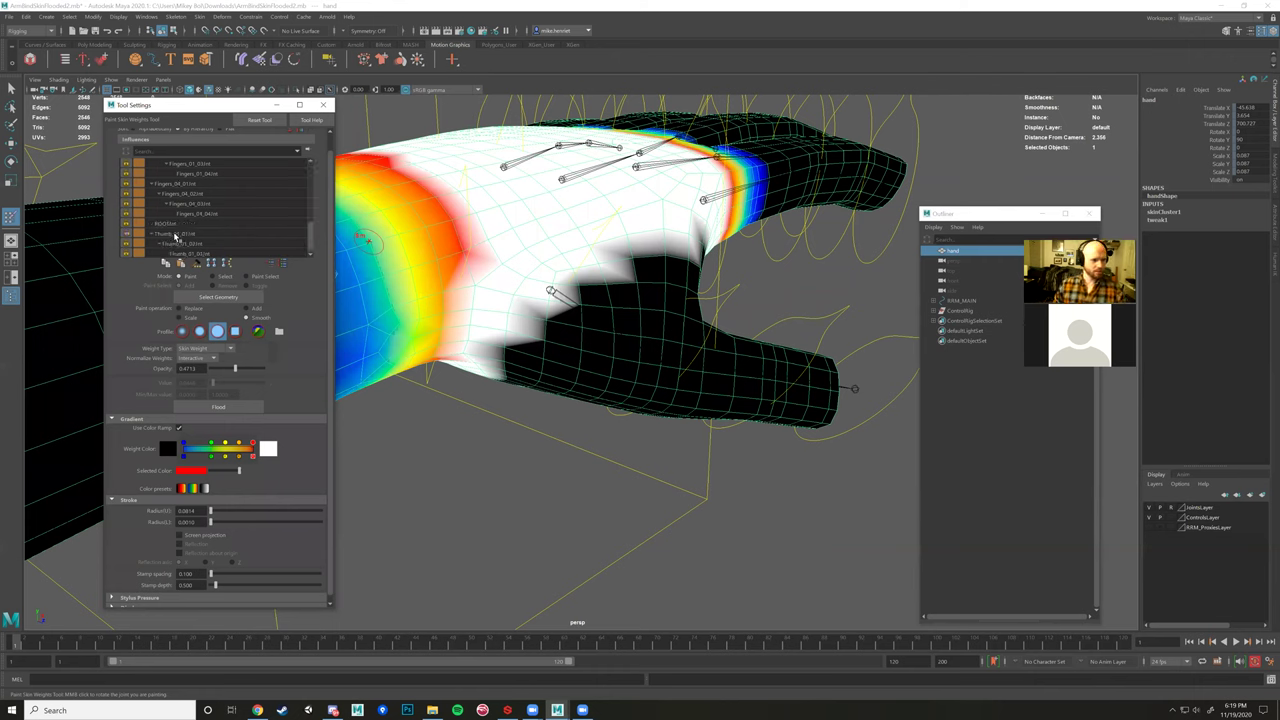
click(175, 234)
scroll(180, 232, up, 2)
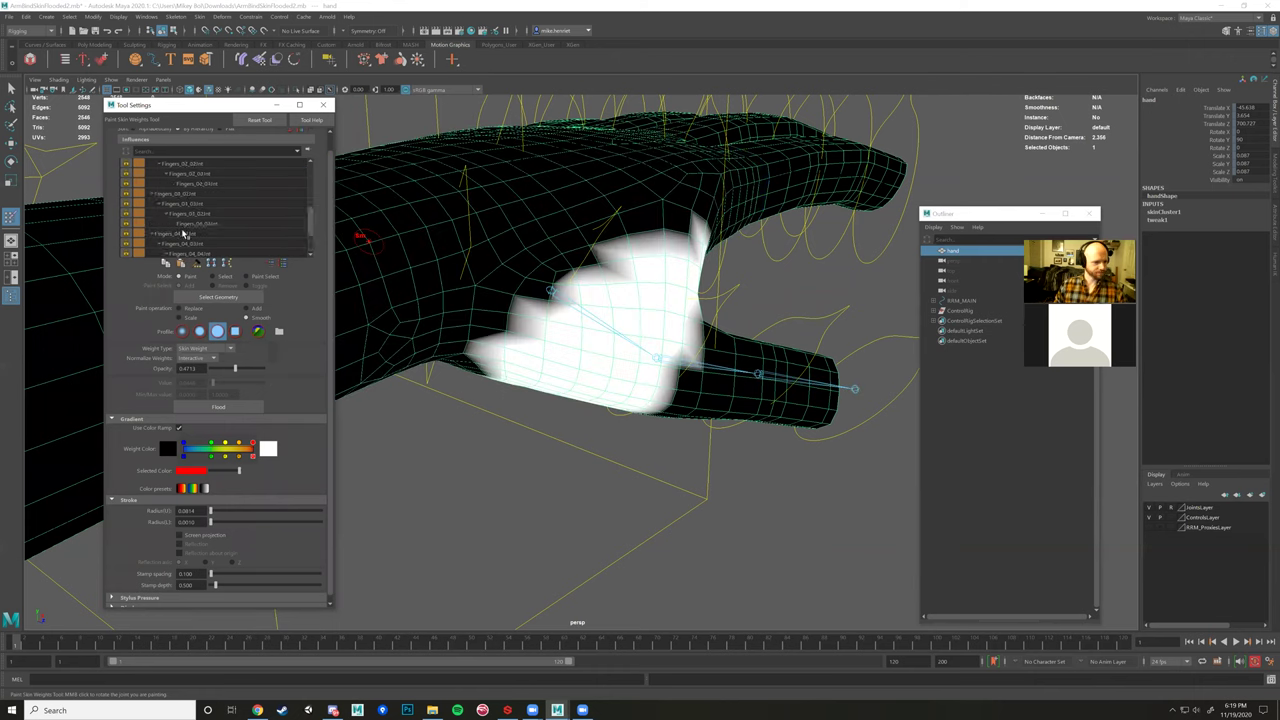
scroll(195, 238, down, 3)
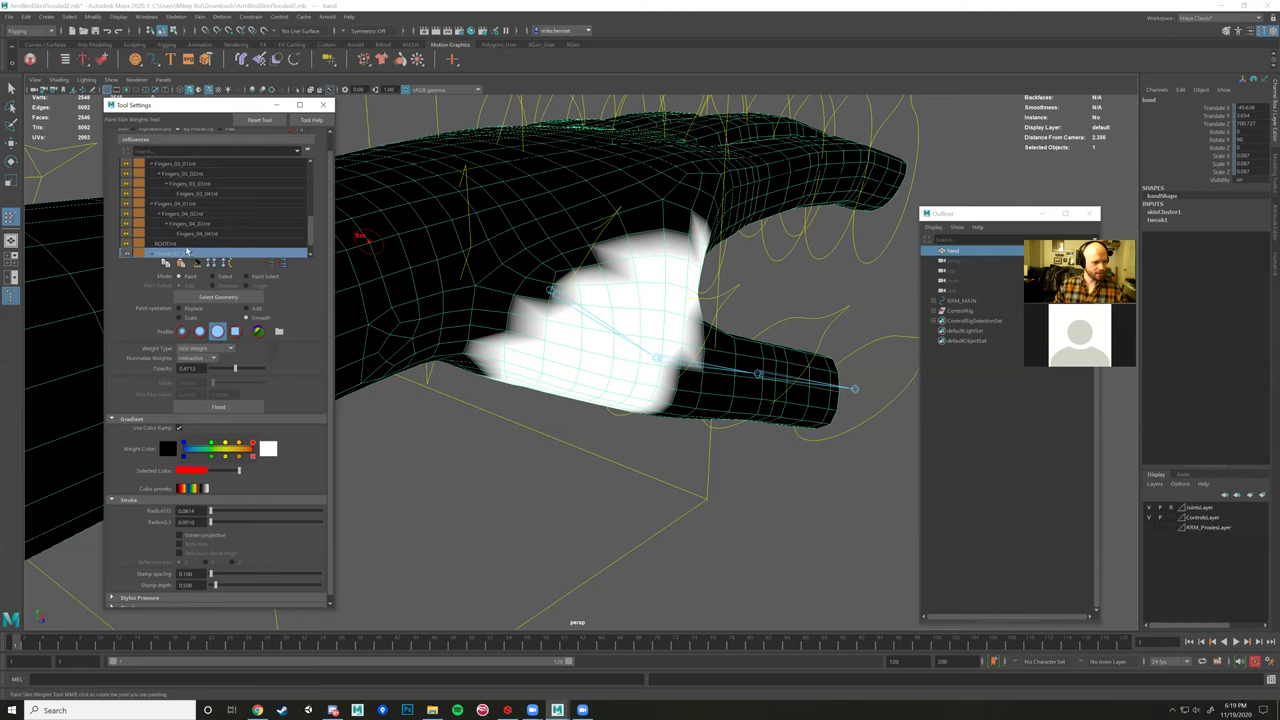
With a brush radius of about 0.22, smooth the Thumb_01_01 weights where the thumb base meets the palm, at frame 6.
mouse_move(545, 290)
alt+mouse_down()
mouse_move(523, 297)
mouse_move(562, 330)
alt+mouse_up()
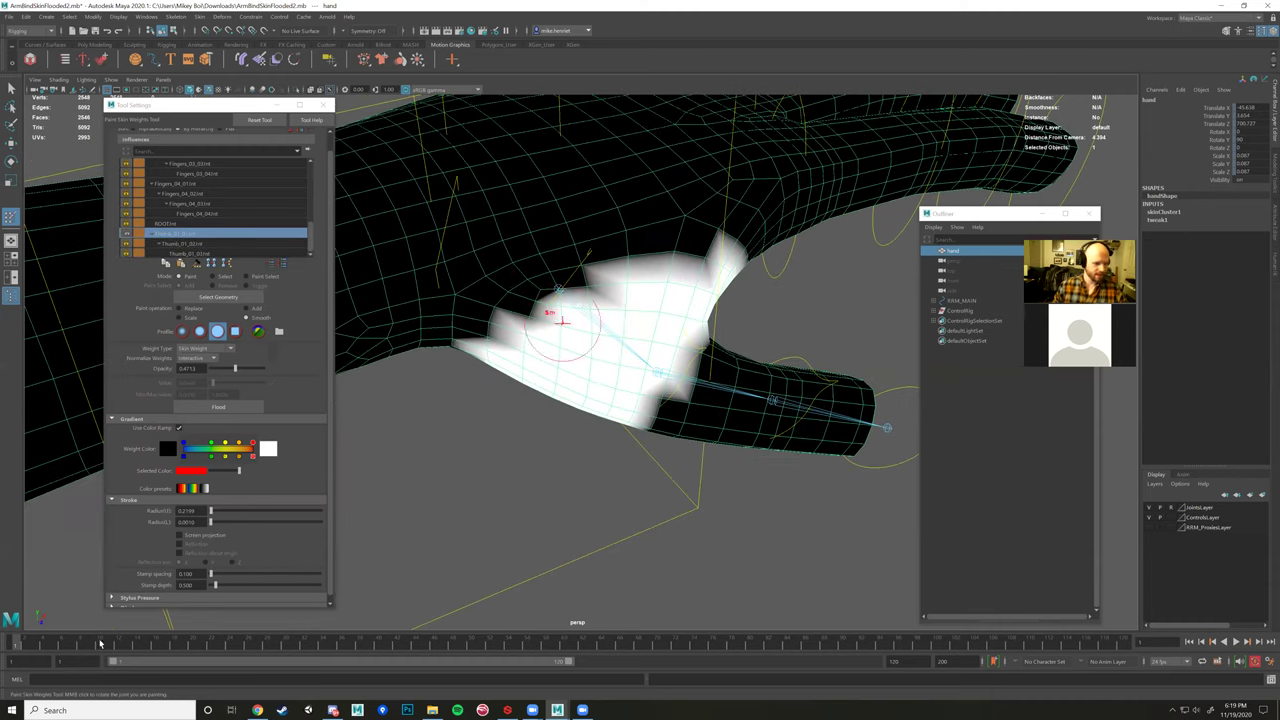
drag(45, 640, 62, 638)
mouse_move(585, 382)
alt+mouse_down()
mouse_move(648, 247)
mouse_move(591, 303)
mouse_move(530, 320)
mouse_move(518, 305)
mouse_move(588, 290)
alt+mouse_up()
mouse_move(671, 263)
mouse_down()
mouse_move(556, 269)
mouse_move(536, 294)
mouse_move(538, 358)
mouse_up()
click(538, 357)
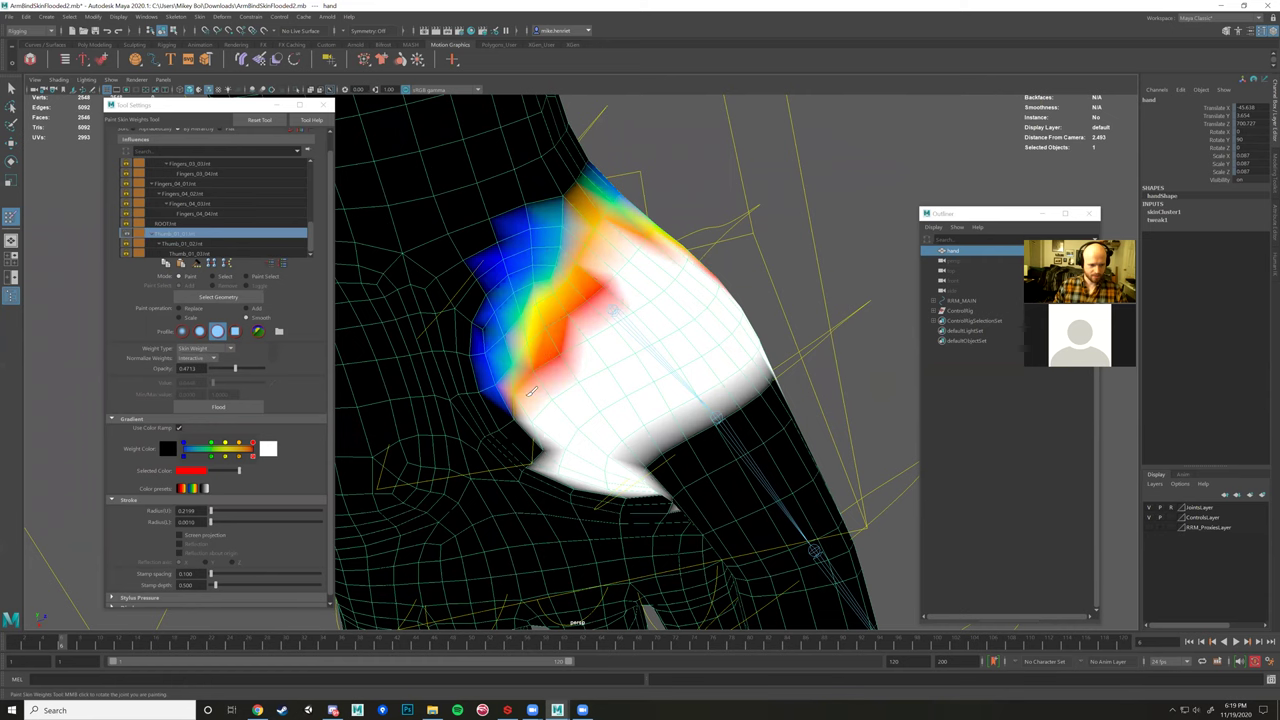
click(556, 442)
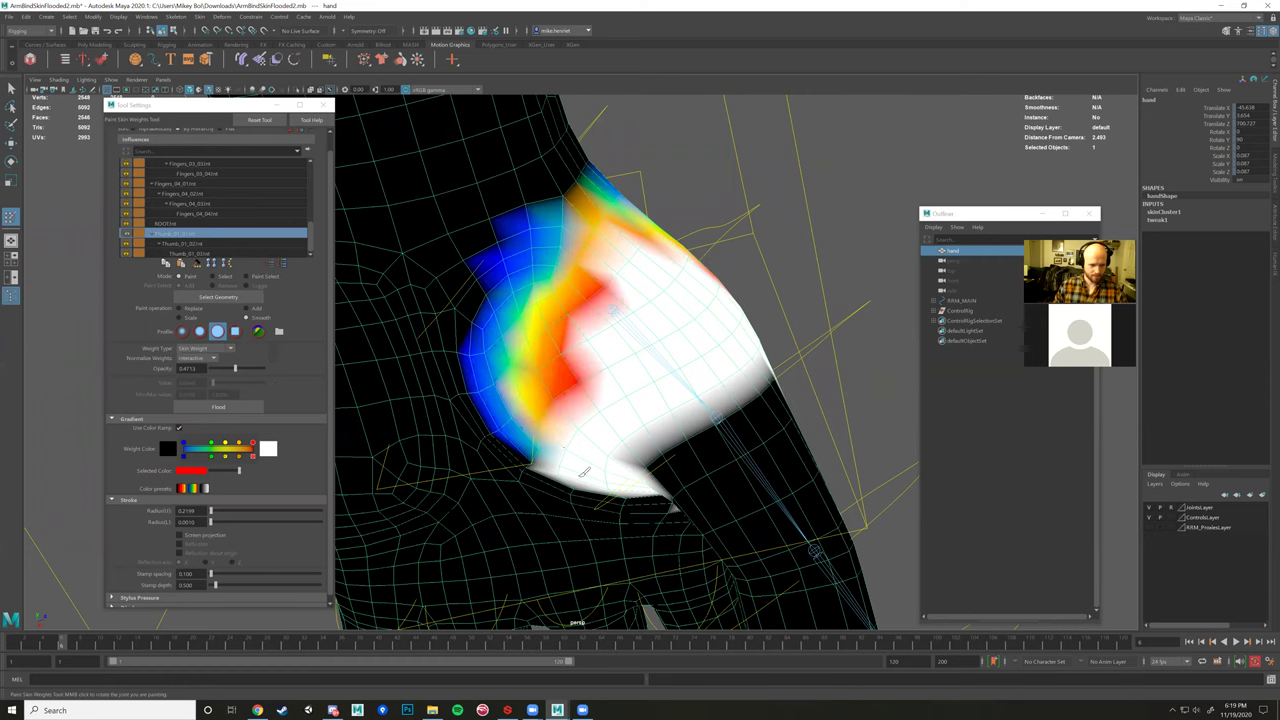
click(585, 472)
Smooth the Thumb_01_01 weights across the side of the hand between the wrist and thumb base.
alt+drag(515, 347, 602, 287)
drag(680, 255, 614, 278)
mouse_move(512, 335)
alt+mouse_down()
mouse_move(529, 239)
mouse_move(571, 236)
alt+mouse_up()
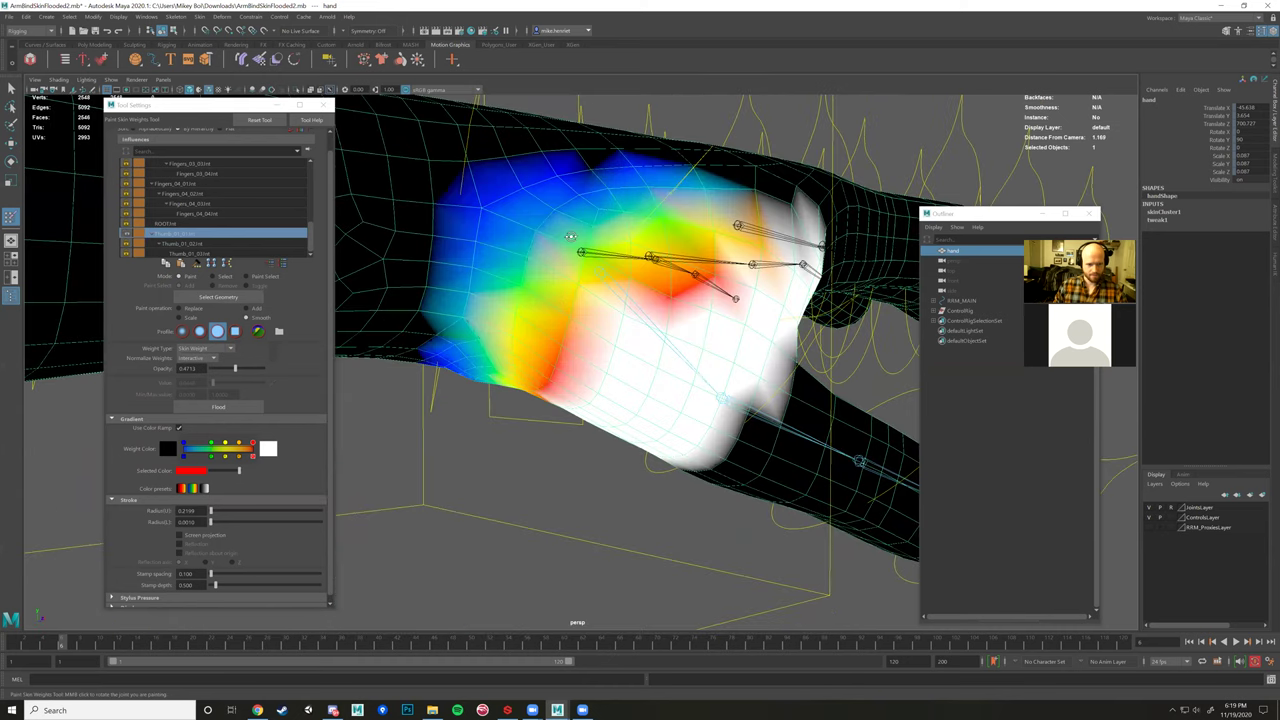
alt+drag(671, 238, 689, 207)
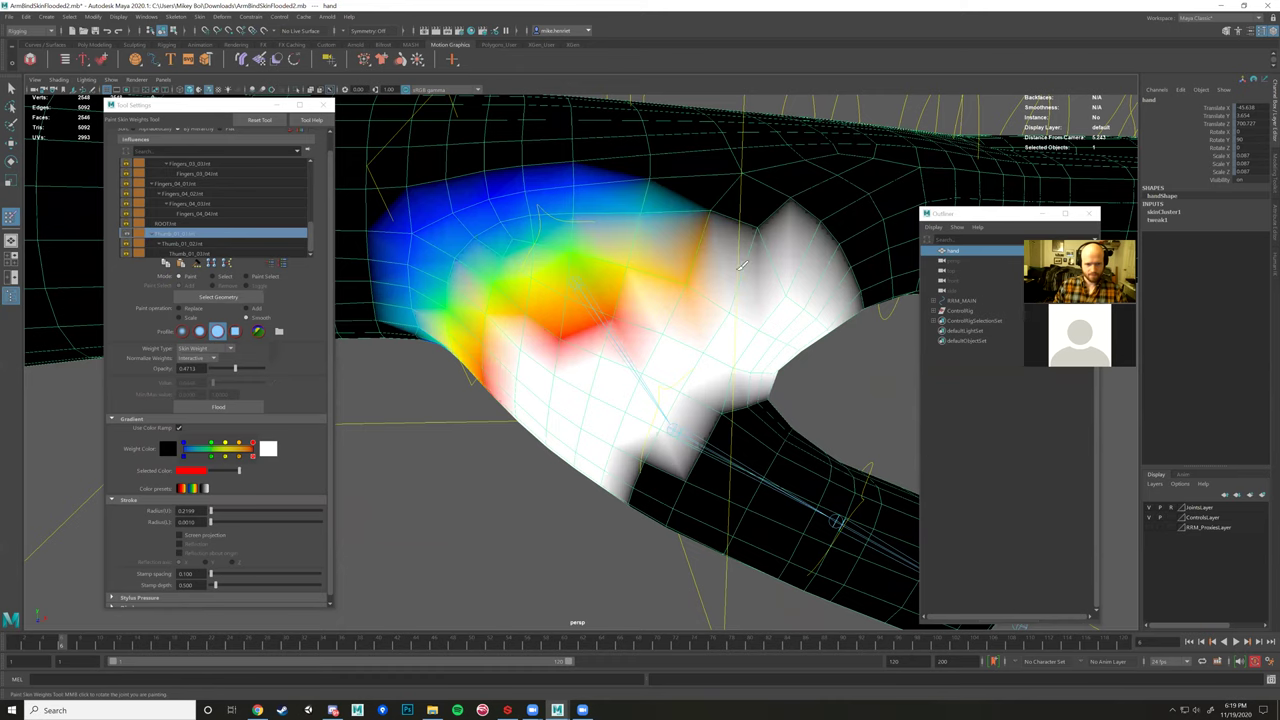
Smooth the Thumb_01_01 weights over the webbing between thumb and index finger and into the palm.
alt+drag(743, 266, 798, 332)
mouse_move(662, 203)
mouse_down()
mouse_move(786, 326)
mouse_move(525, 149)
mouse_up()
mouse_move(588, 215)
mouse_down()
mouse_move(652, 222)
mouse_move(700, 300)
mouse_up()
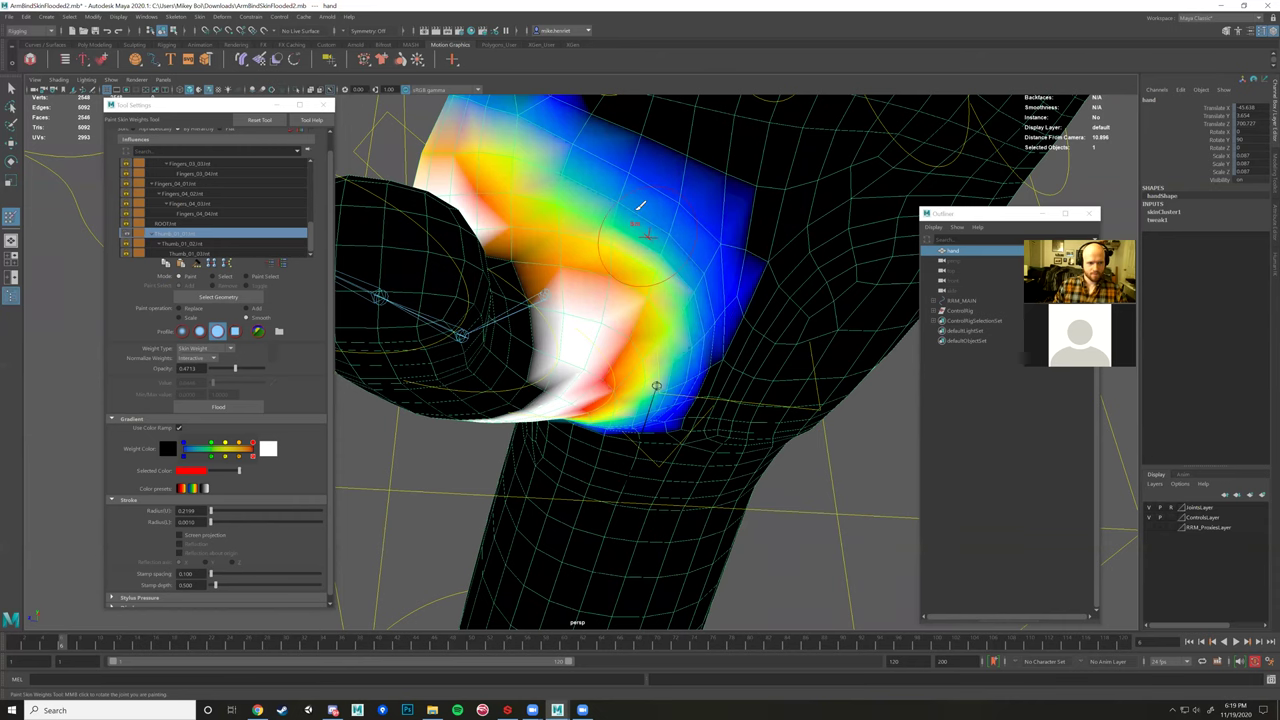
alt+drag(641, 206, 576, 198)
alt+drag(728, 248, 673, 197)
scroll(511, 216, down, 4)
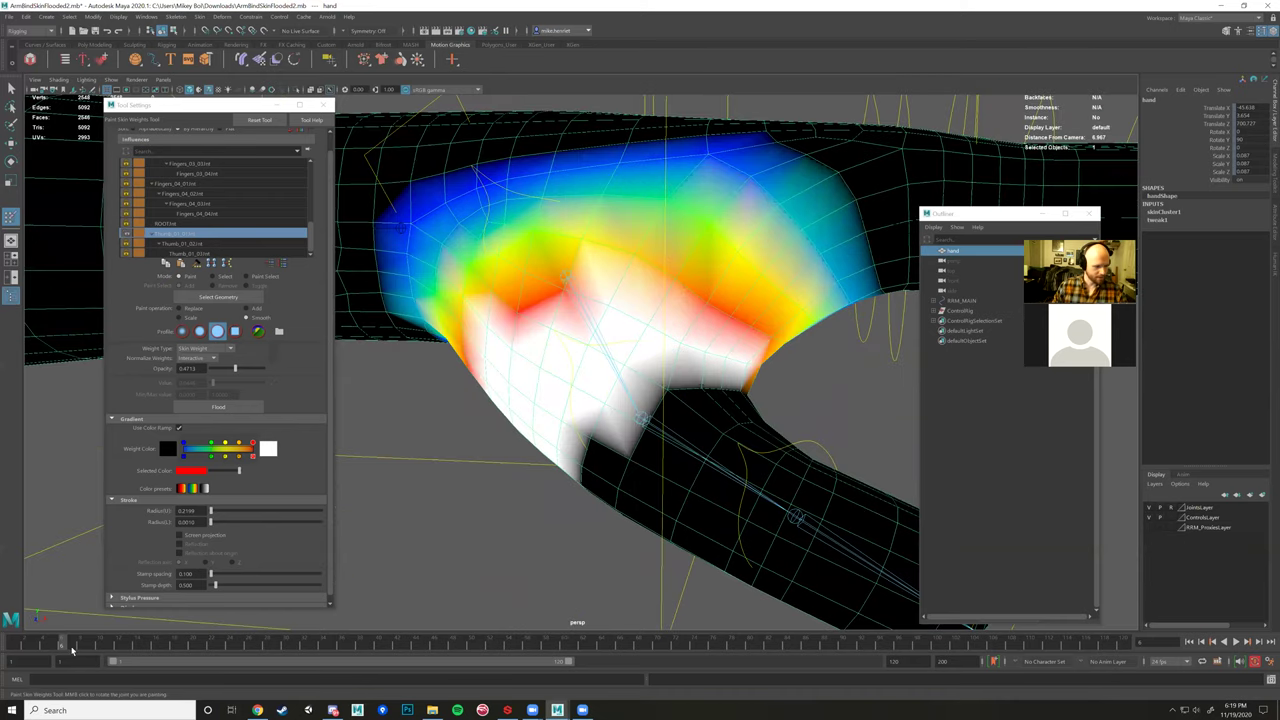
Pose the thumb at frame 30 and further smooth the Thumb_01_01 weights around the thumb base and webbing.
drag(36, 651, 130, 652)
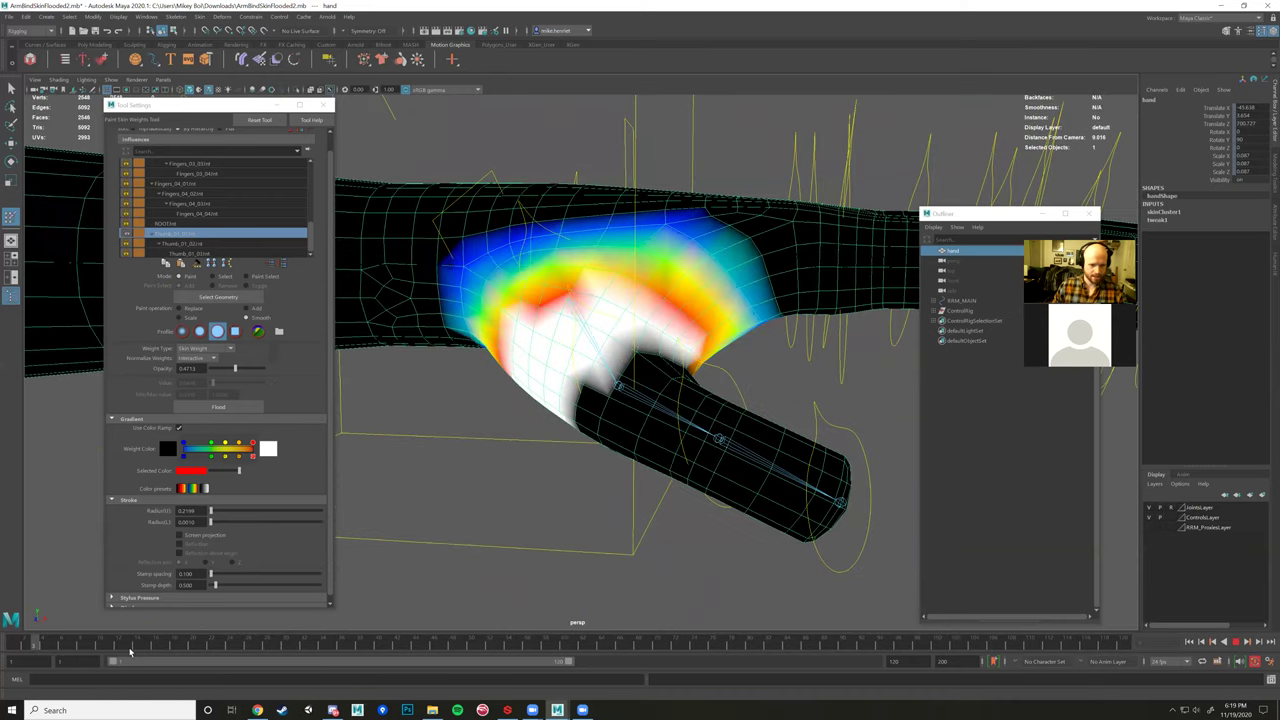
drag(282, 664, 285, 590)
mouse_move(452, 338)
alt+mouse_down()
mouse_move(520, 363)
mouse_move(466, 283)
mouse_move(545, 281)
mouse_move(535, 331)
mouse_move(751, 262)
mouse_move(681, 267)
mouse_move(694, 273)
mouse_move(580, 219)
mouse_move(509, 206)
mouse_move(548, 231)
alt+mouse_up()
mouse_move(589, 312)
mouse_down()
mouse_move(616, 322)
mouse_move(595, 272)
mouse_up()
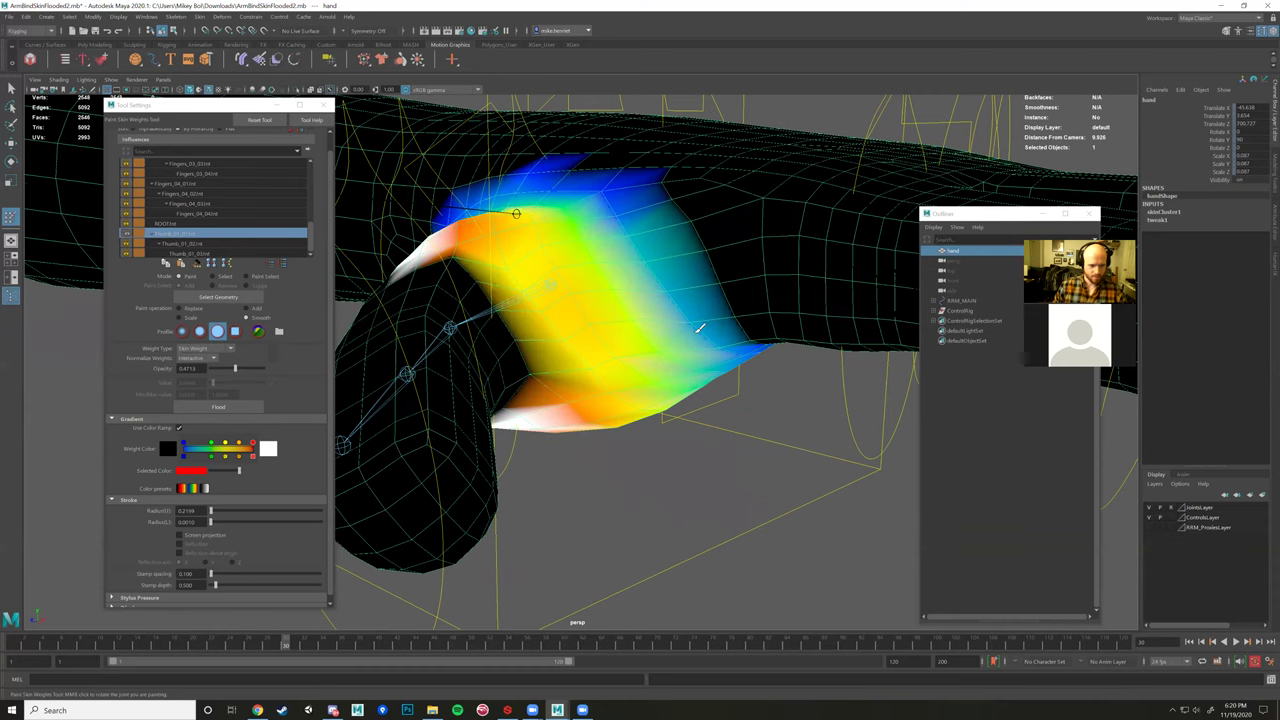
alt+drag(700, 327, 620, 331)
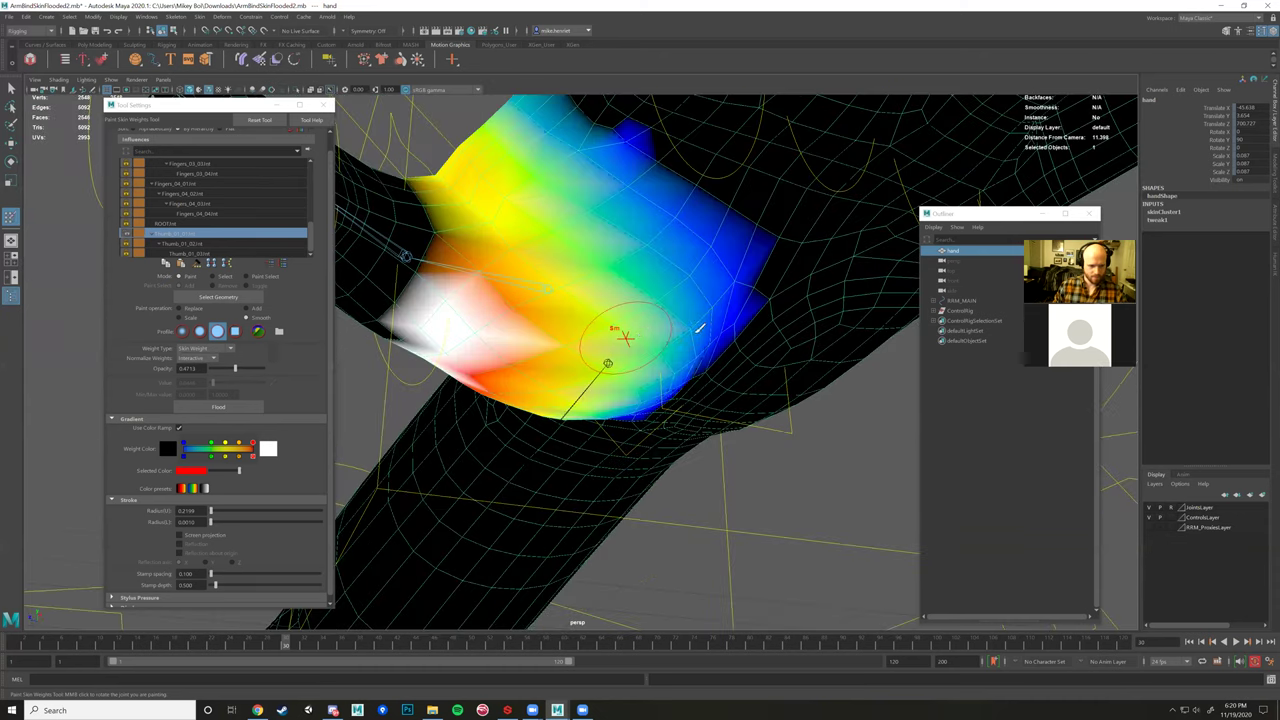
click(505, 348)
mouse_move(570, 333)
alt+mouse_down()
mouse_move(557, 228)
mouse_move(578, 295)
mouse_move(519, 292)
mouse_move(586, 226)
mouse_move(645, 244)
mouse_move(560, 240)
alt+mouse_up()
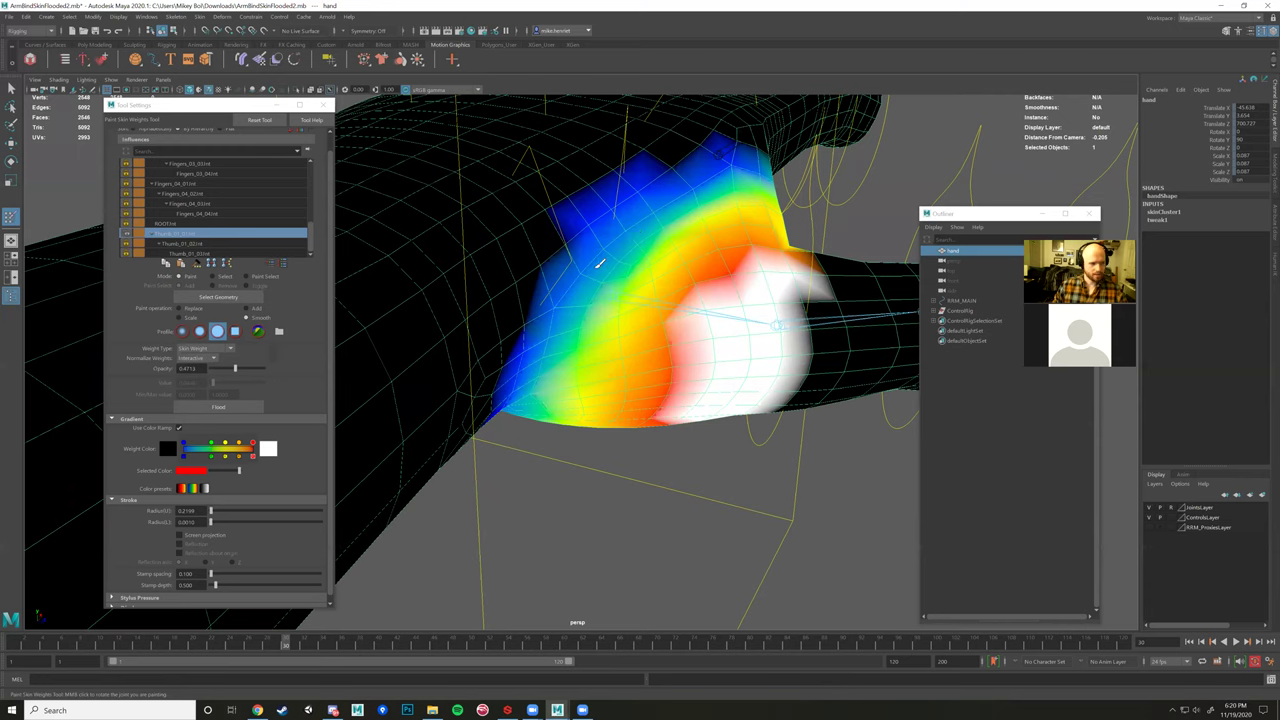
alt+drag(502, 281, 450, 270)
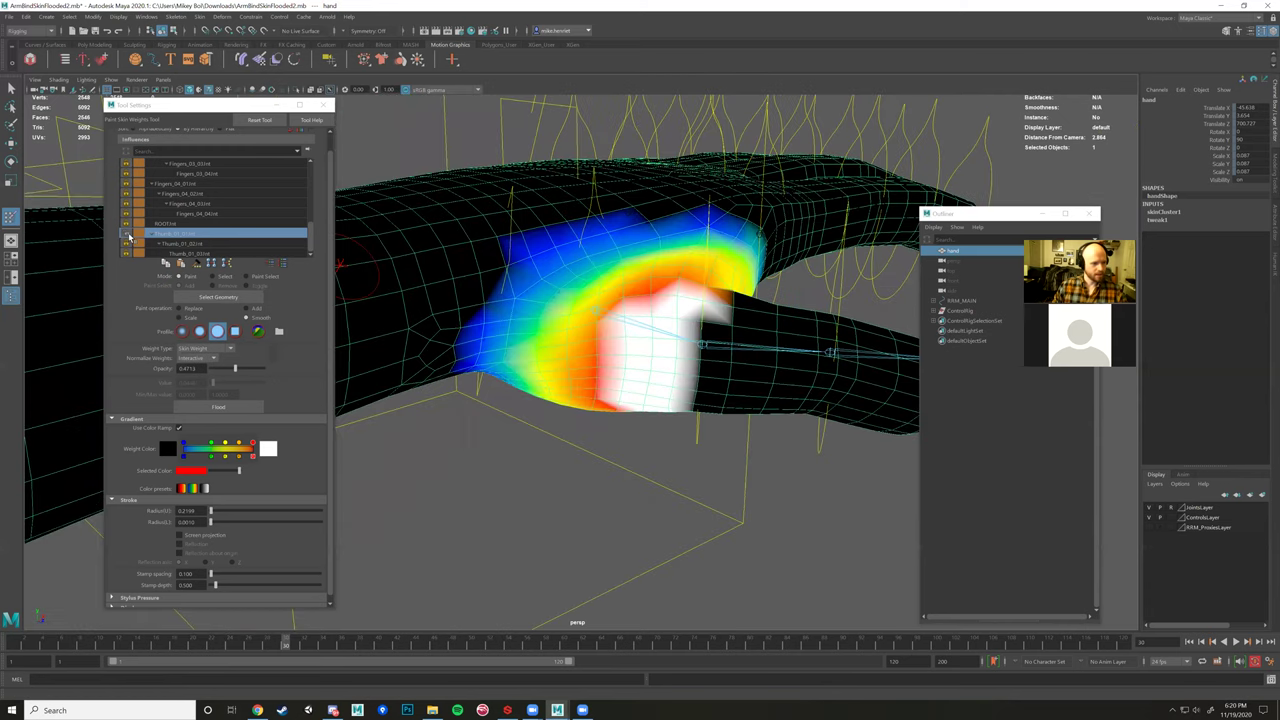
Select the Thumb_01_02 joint influence and lock its skin weights.
click(185, 244)
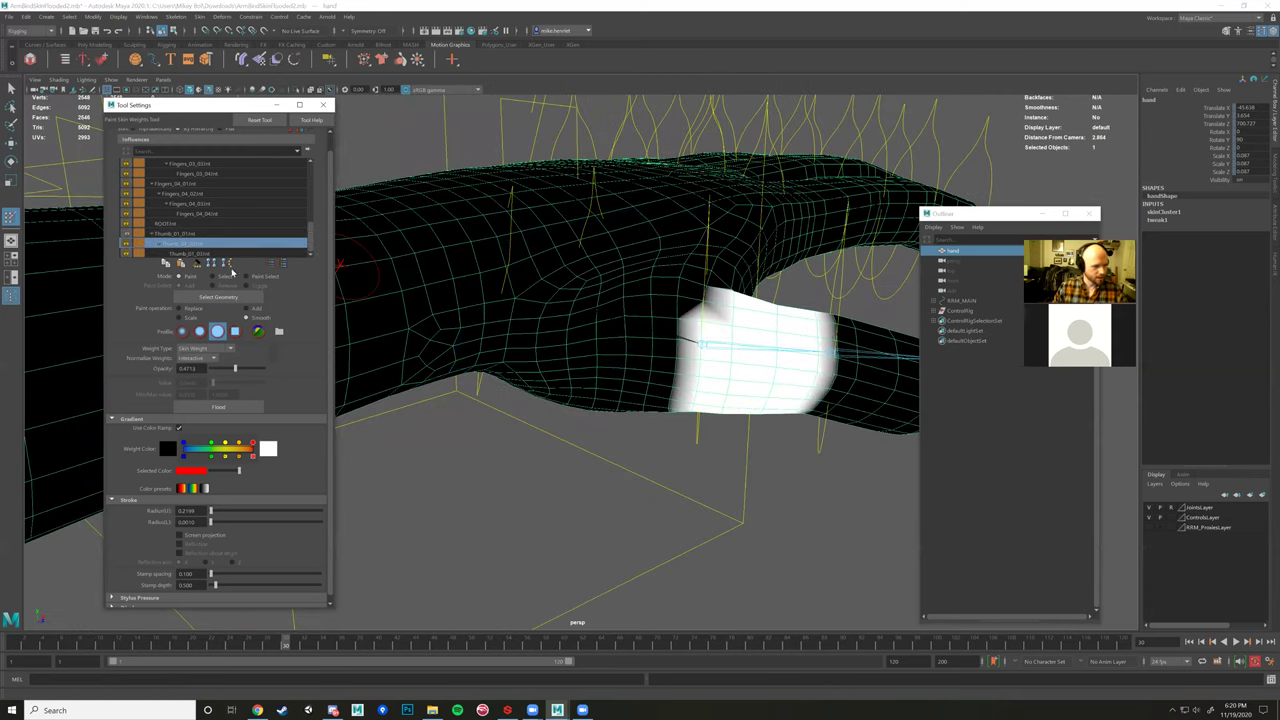
right_click(186, 246)
click(214, 250)
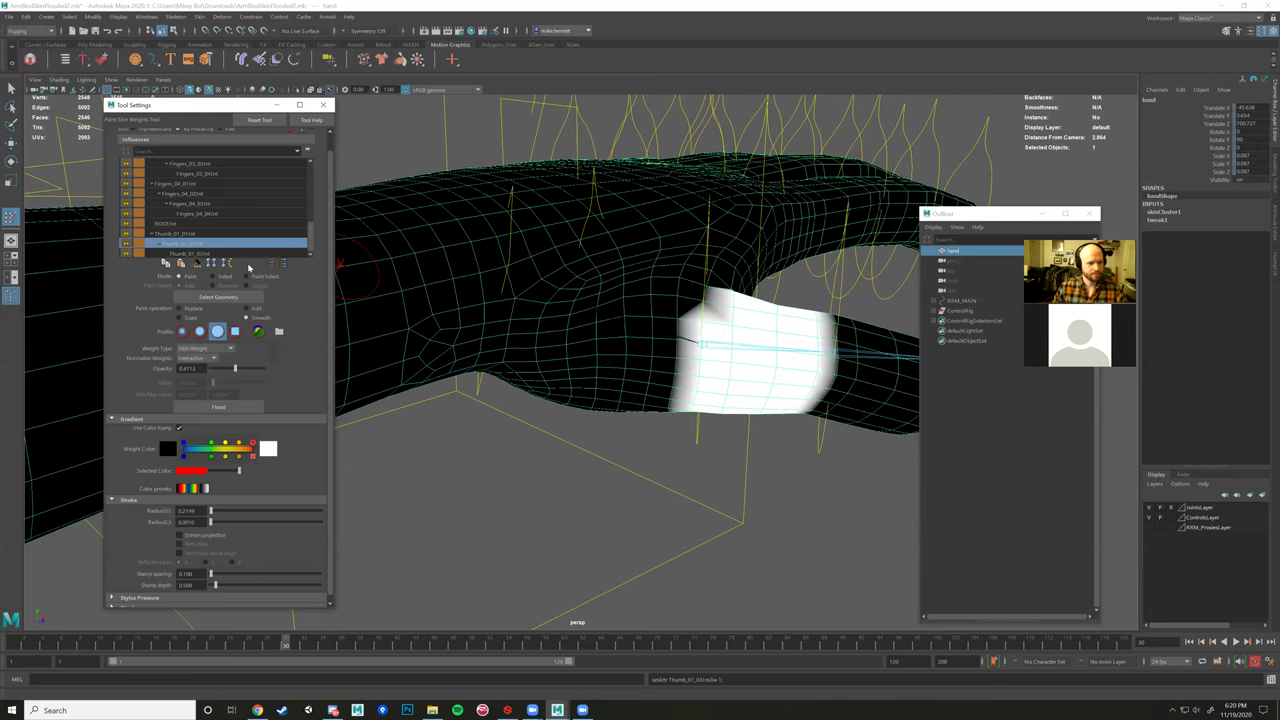
Compare the Thumb_01_01 and Thumb_01_02 influences and unlock the skin weights of Thumb_01_01.
alt+drag(500, 284, 580, 285)
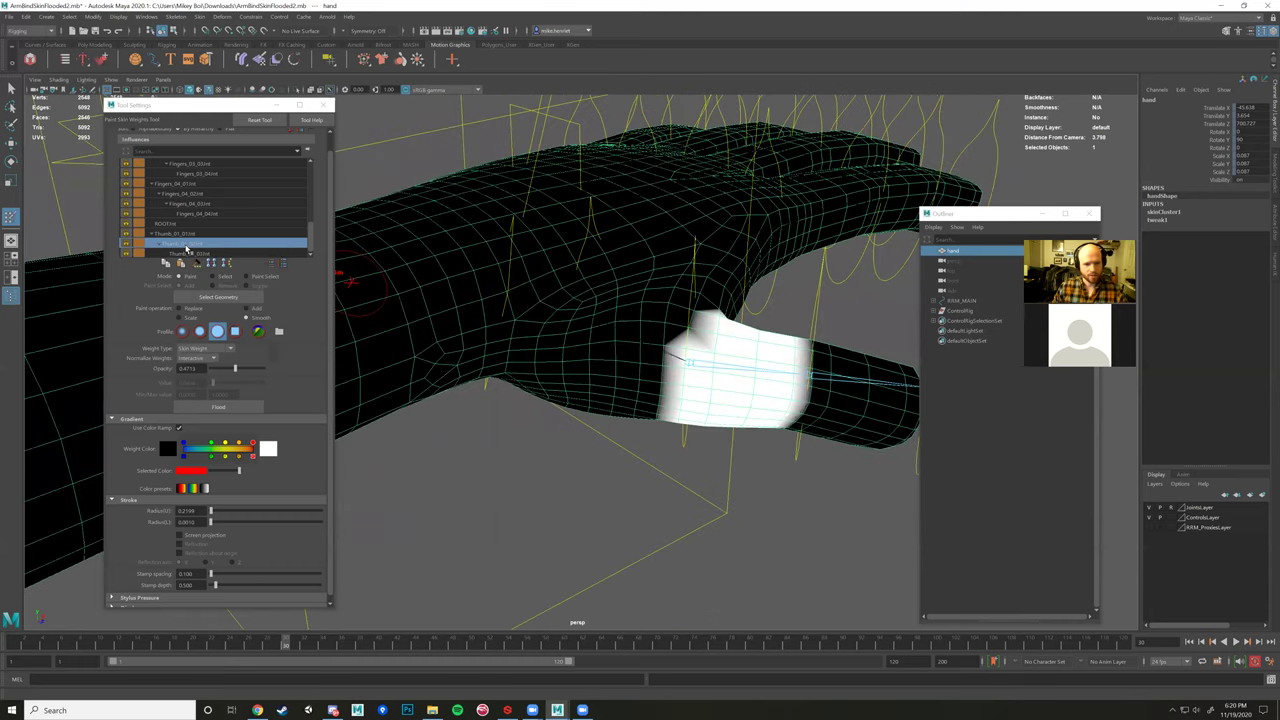
click(186, 236)
click(181, 245)
click(127, 237)
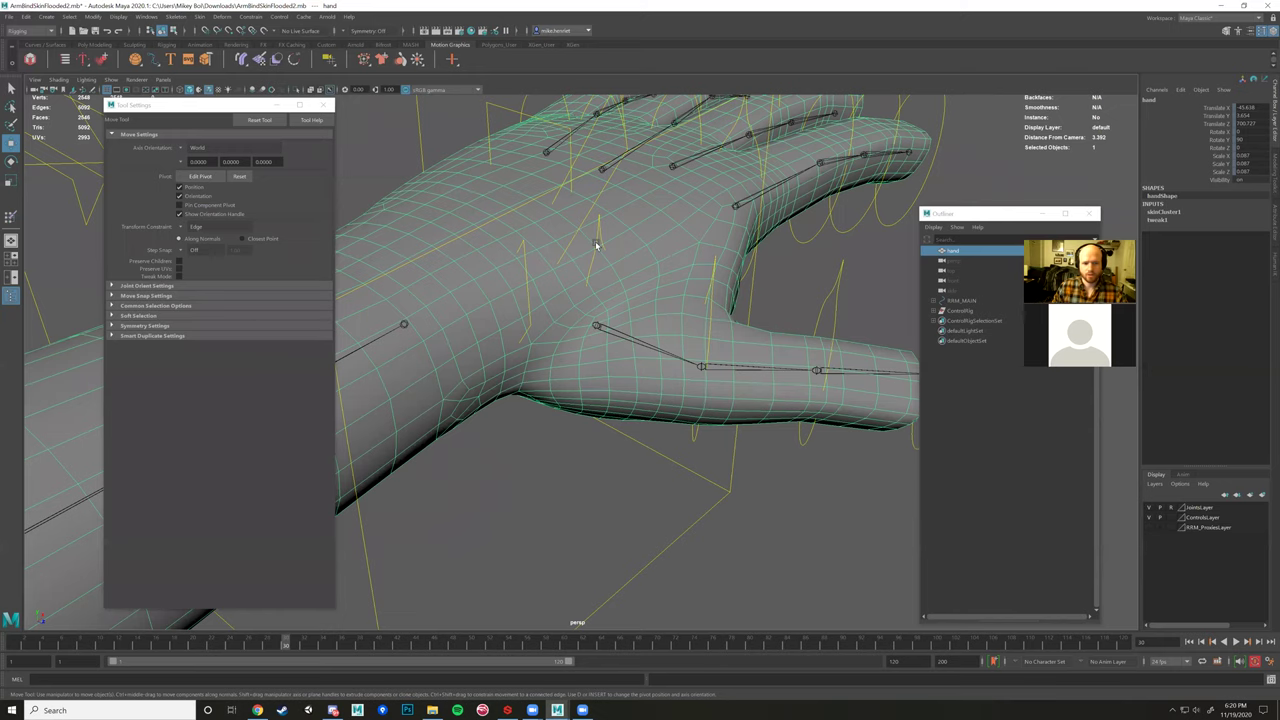
Delete all test-pose keyframes from the Thumb_01_01 control's timeline, including the one at the first frame.
click(598, 243)
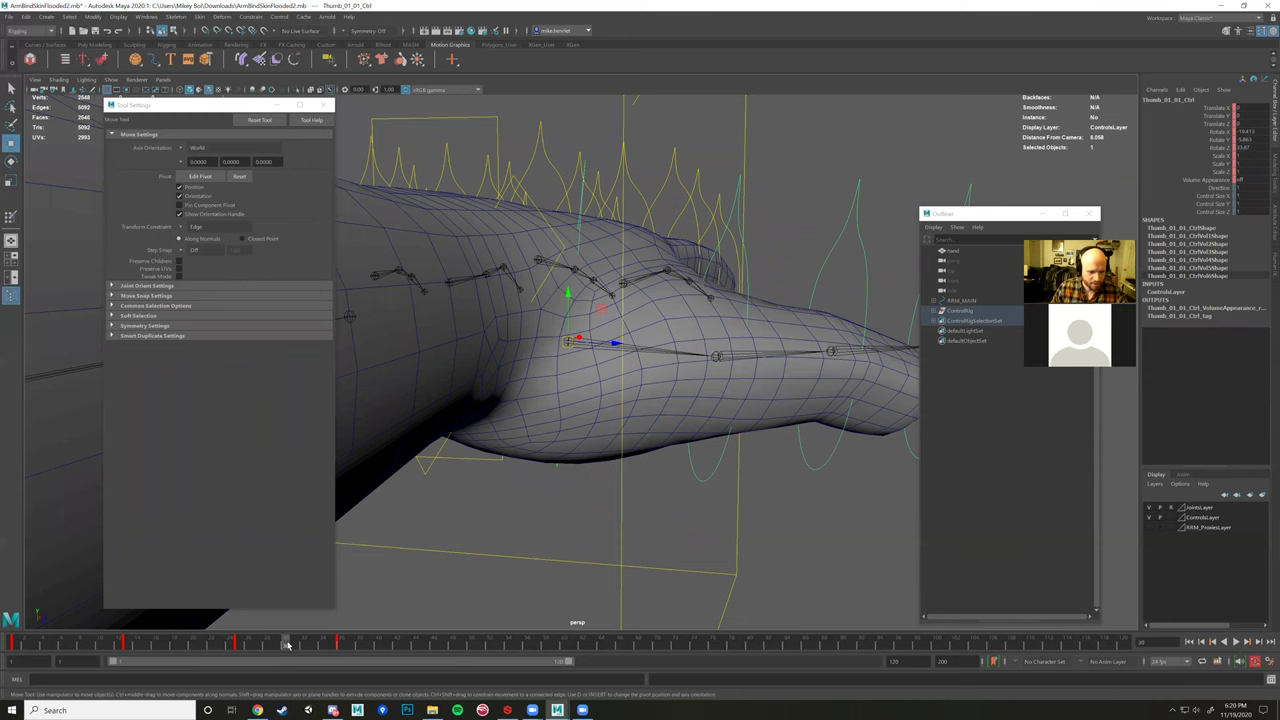
shift+drag(294, 645, 383, 645)
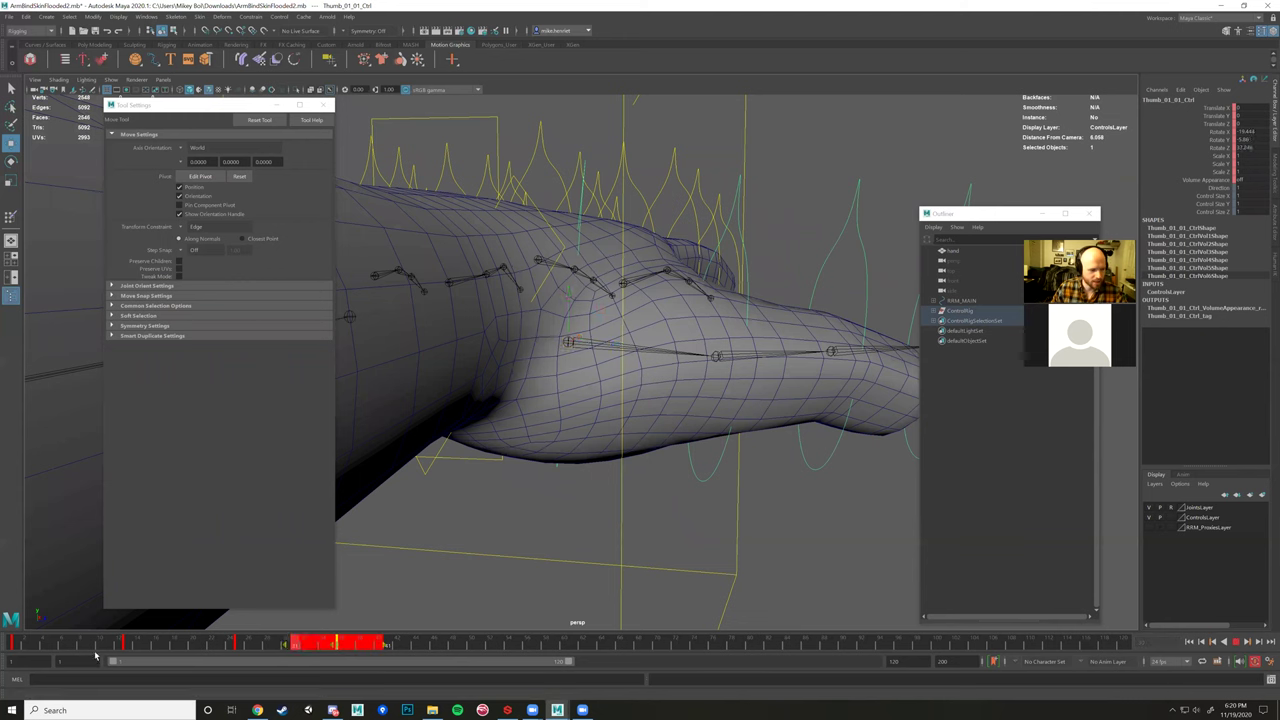
shift+drag(96, 655, 38, 651)
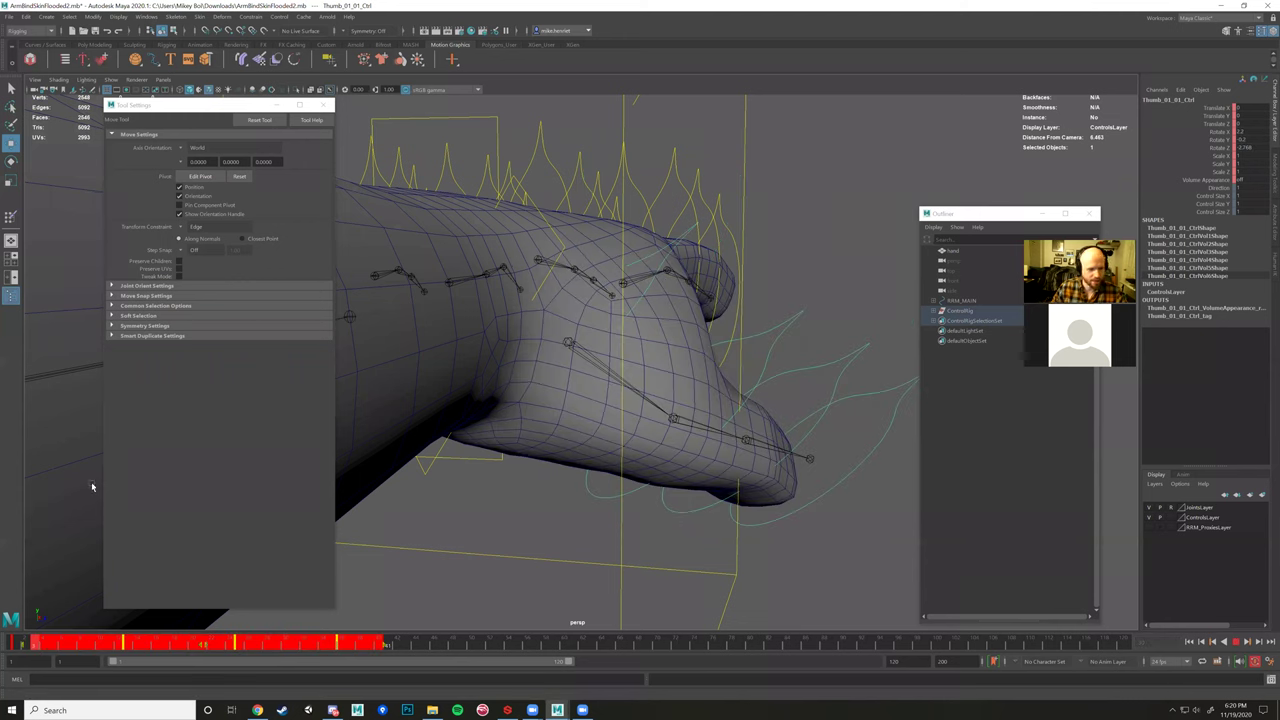
right_click(45, 645)
click(92, 487)
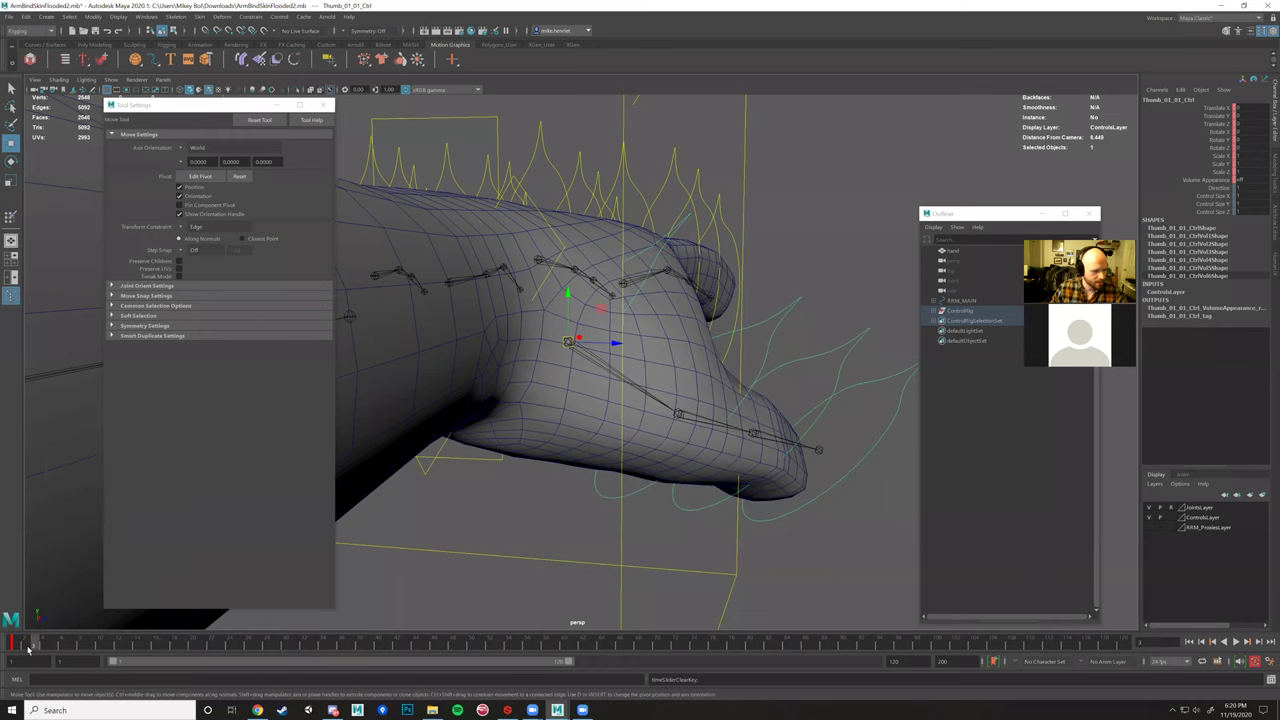
right_click(30, 645)
Rotate the Thumb_01_02 control to bend the thumb into a test pose, undoing the excess rotation.
alt+drag(731, 336, 610, 358)
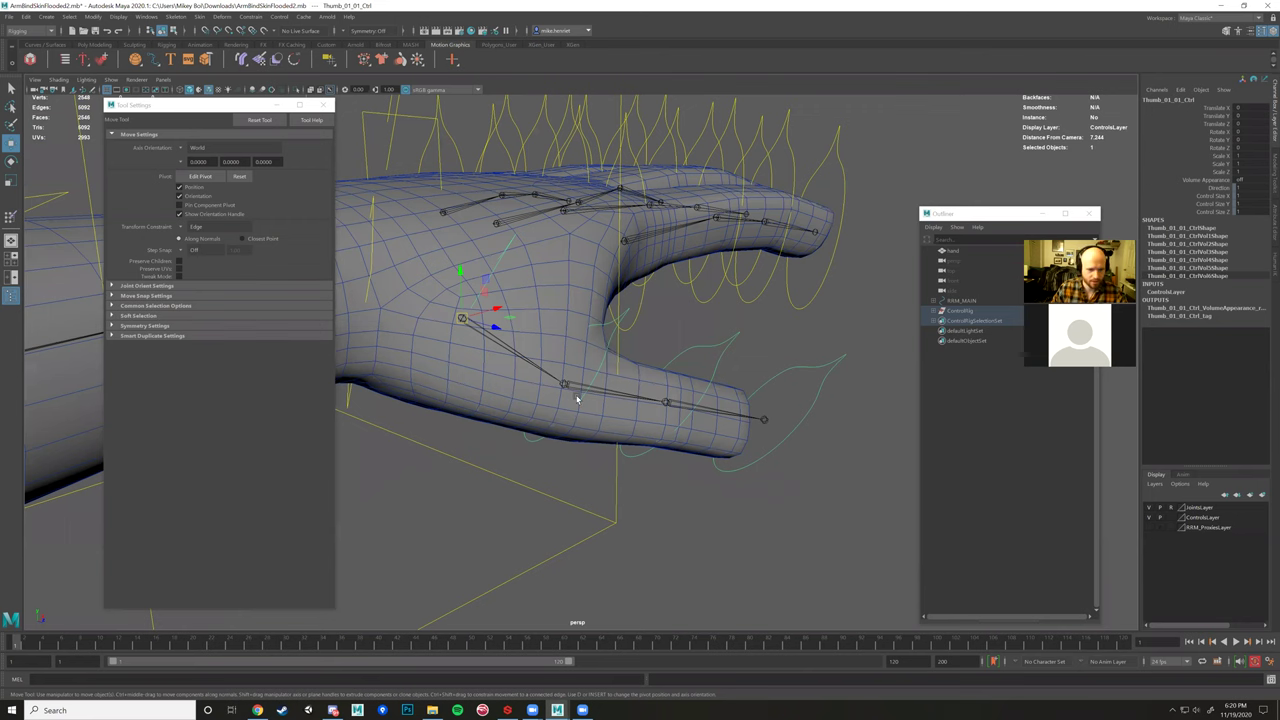
click(576, 397)
mouse_move(545, 396)
alt+mouse_down()
mouse_move(518, 372)
mouse_move(560, 352)
mouse_move(585, 375)
mouse_move(550, 361)
mouse_move(603, 387)
mouse_move(558, 382)
alt+mouse_up()
scroll(540, 360, up, 4)
key(e)
alt+drag(650, 391, 655, 395)
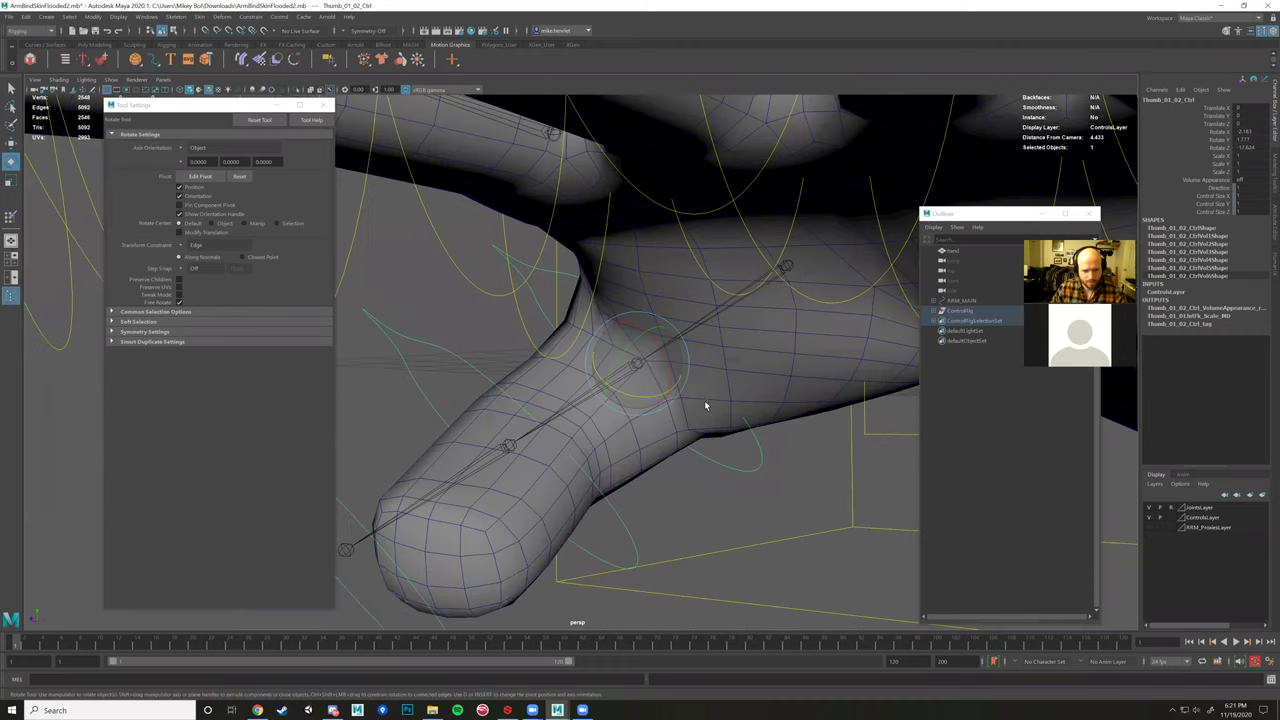
key(ctrl+z)
Start Paint Skin Weights on the hand mesh, lock every influence except Thumb_01_02, and show the Thumb_01_01 weights.
alt+drag(734, 403, 737, 380)
click(737, 380)
mouse_move(737, 379)
right_down()
mouse_move(640, 378)
mouse_move(655, 363)
right_up()
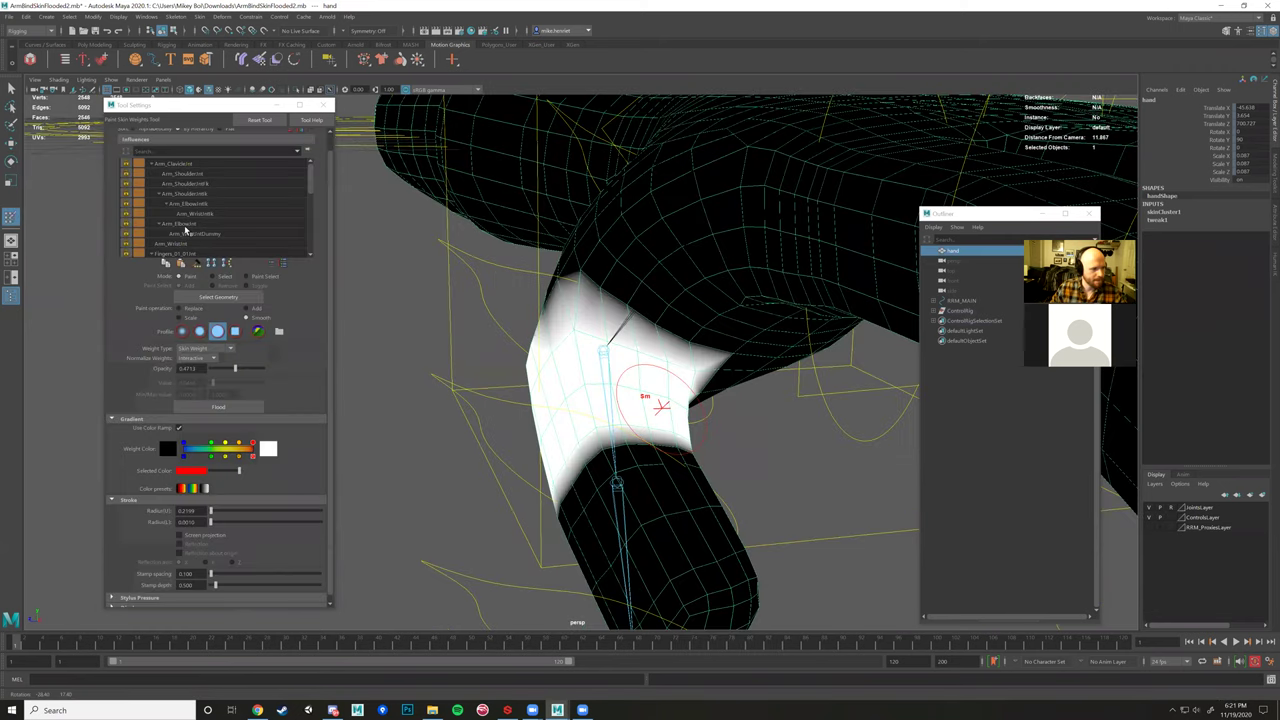
click(194, 248)
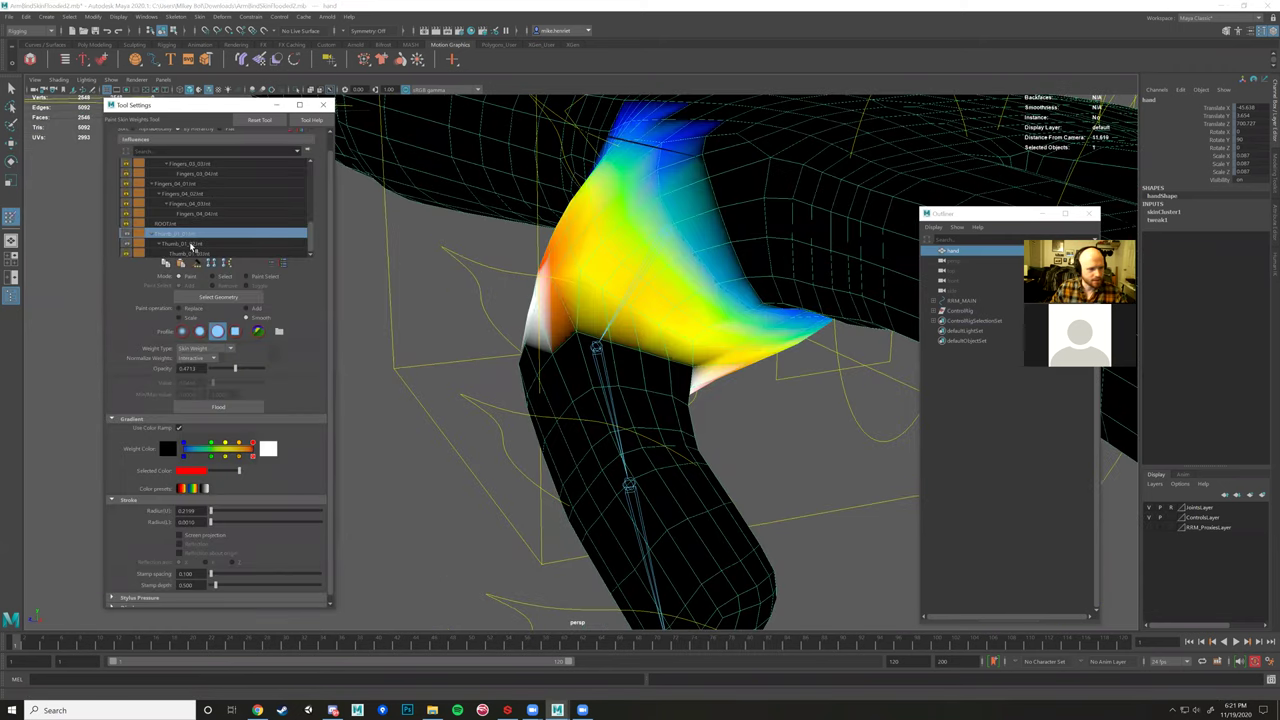
right_click(191, 245)
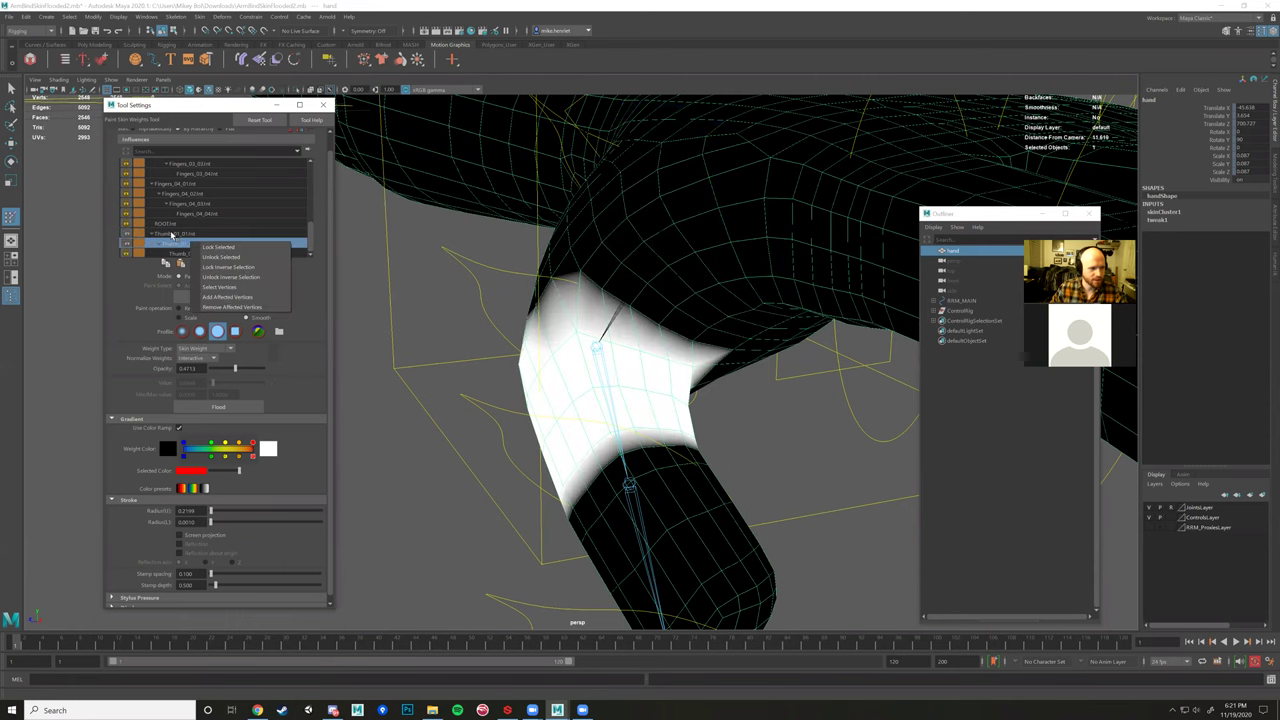
click(228, 267)
click(171, 235)
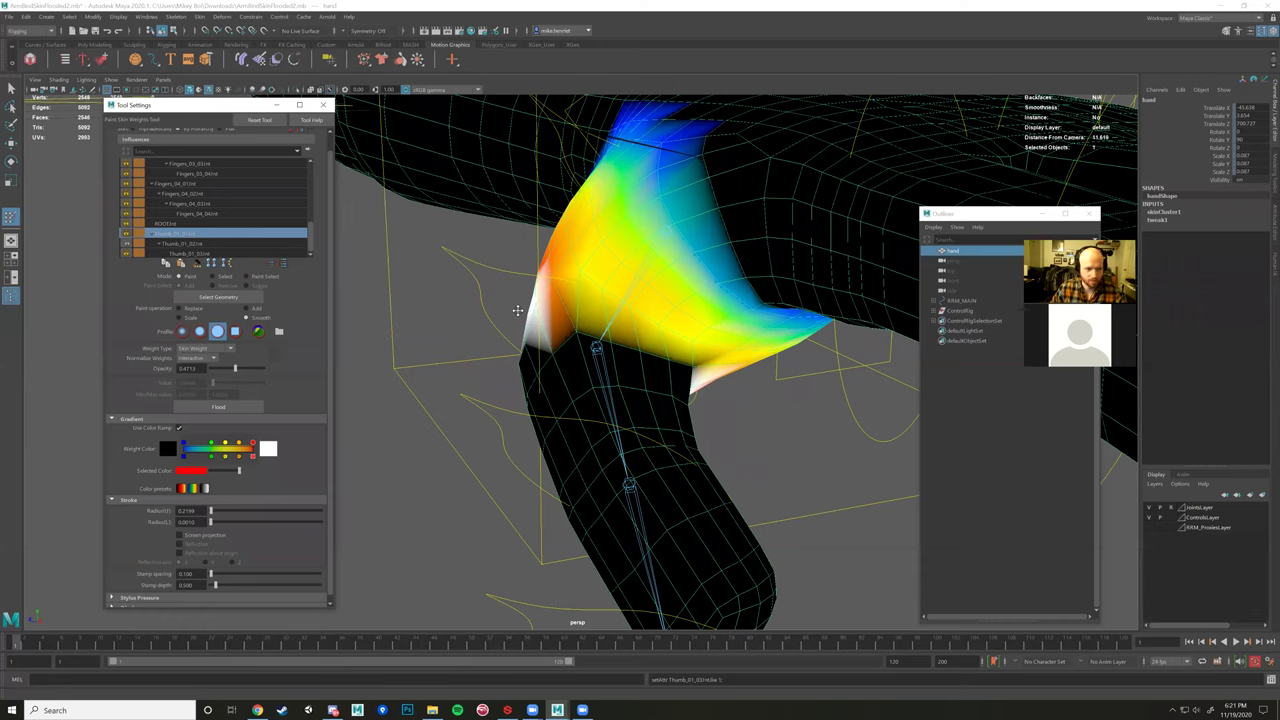
Compare both thumb influences around the second thumb joint and start smoothing the Thumb_01_02 weights on its outer side.
alt+drag(454, 296, 410, 297)
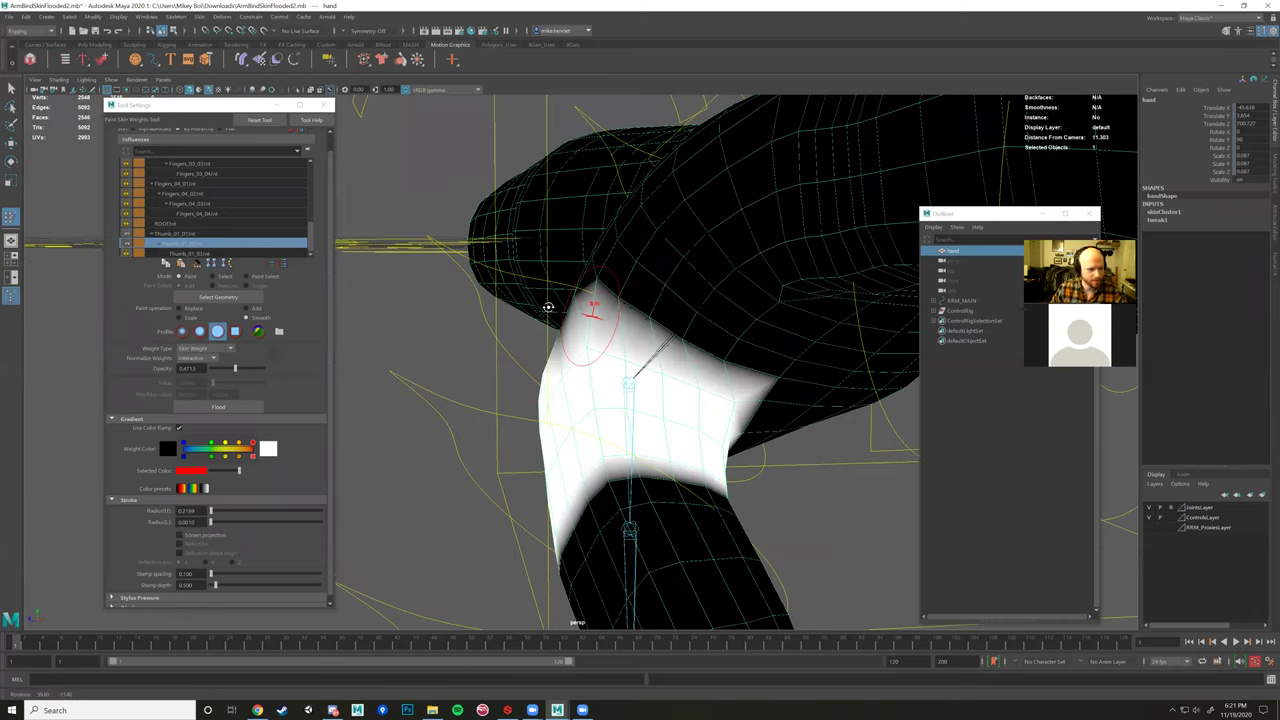
alt+drag(549, 306, 386, 271)
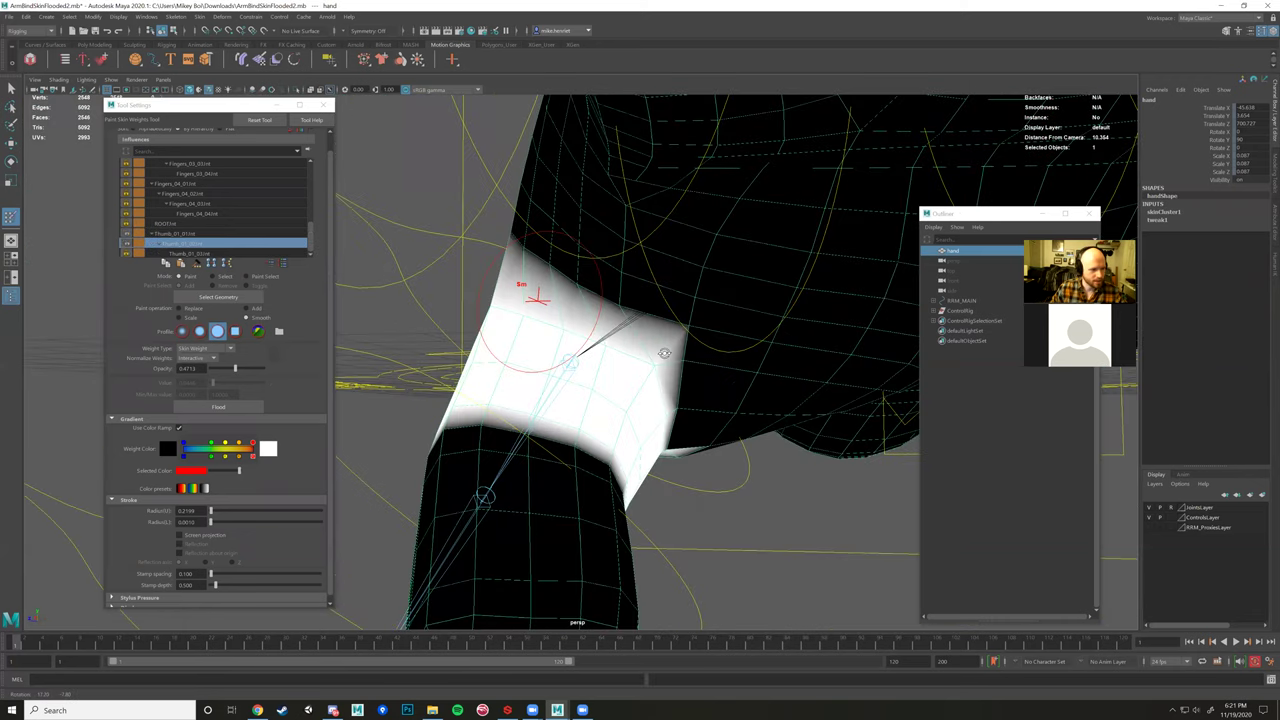
alt+drag(664, 353, 661, 354)
click(189, 233)
alt+drag(358, 260, 634, 357)
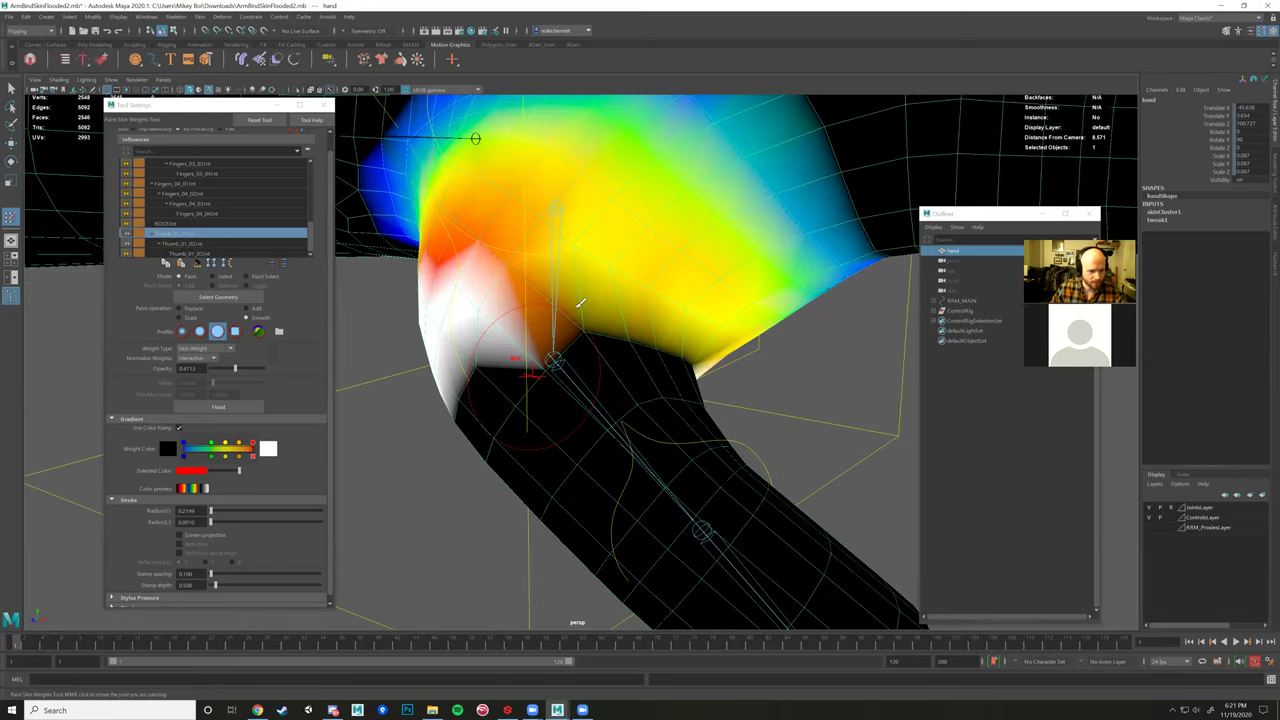
alt+drag(652, 280, 567, 310)
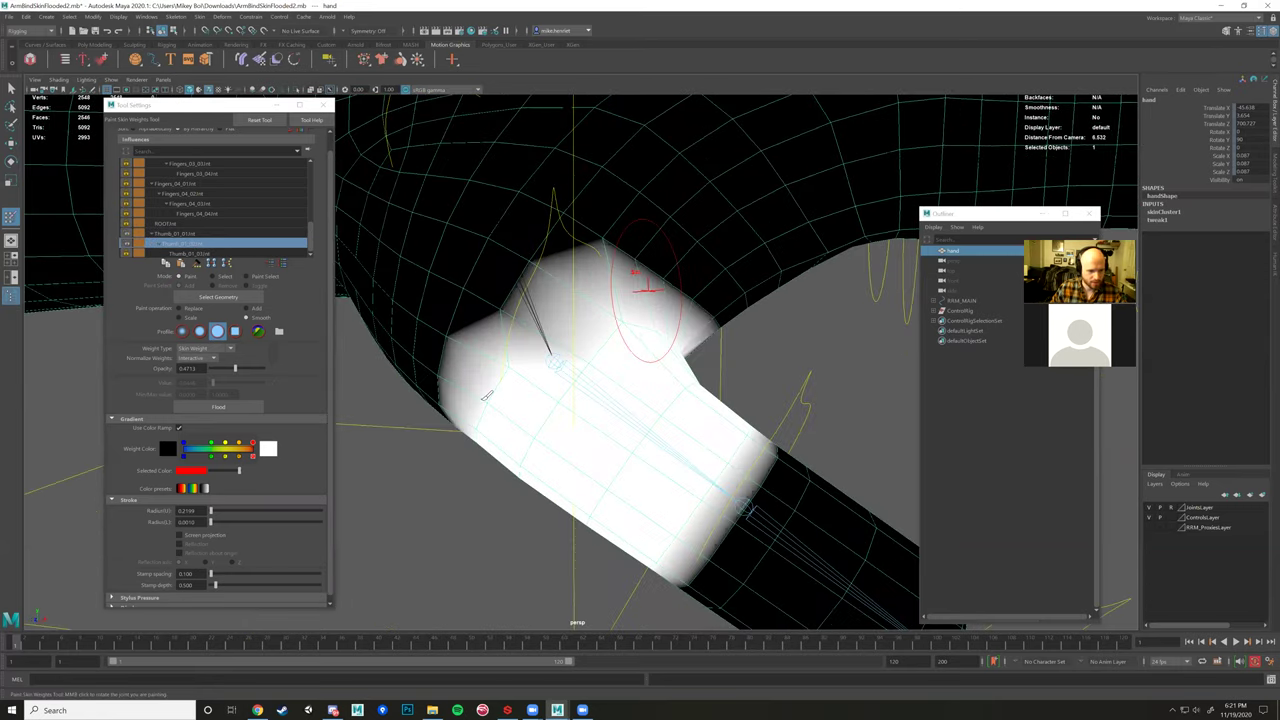
drag(483, 401, 536, 373)
Reduce the brush radius to 0.1089 and smooth the Thumb_01_02 weights around the joint toward the webbing.
mouse_move(660, 341)
alt+mouse_down()
mouse_move(533, 379)
mouse_move(597, 368)
alt+mouse_up()
mouse_move(551, 283)
alt+mouse_down()
mouse_move(531, 289)
mouse_move(618, 310)
alt+mouse_up()
mouse_move(649, 312)
alt+mouse_down()
mouse_move(640, 318)
mouse_move(659, 328)
mouse_move(568, 299)
mouse_move(574, 254)
mouse_move(685, 351)
alt+mouse_up()
key(b)
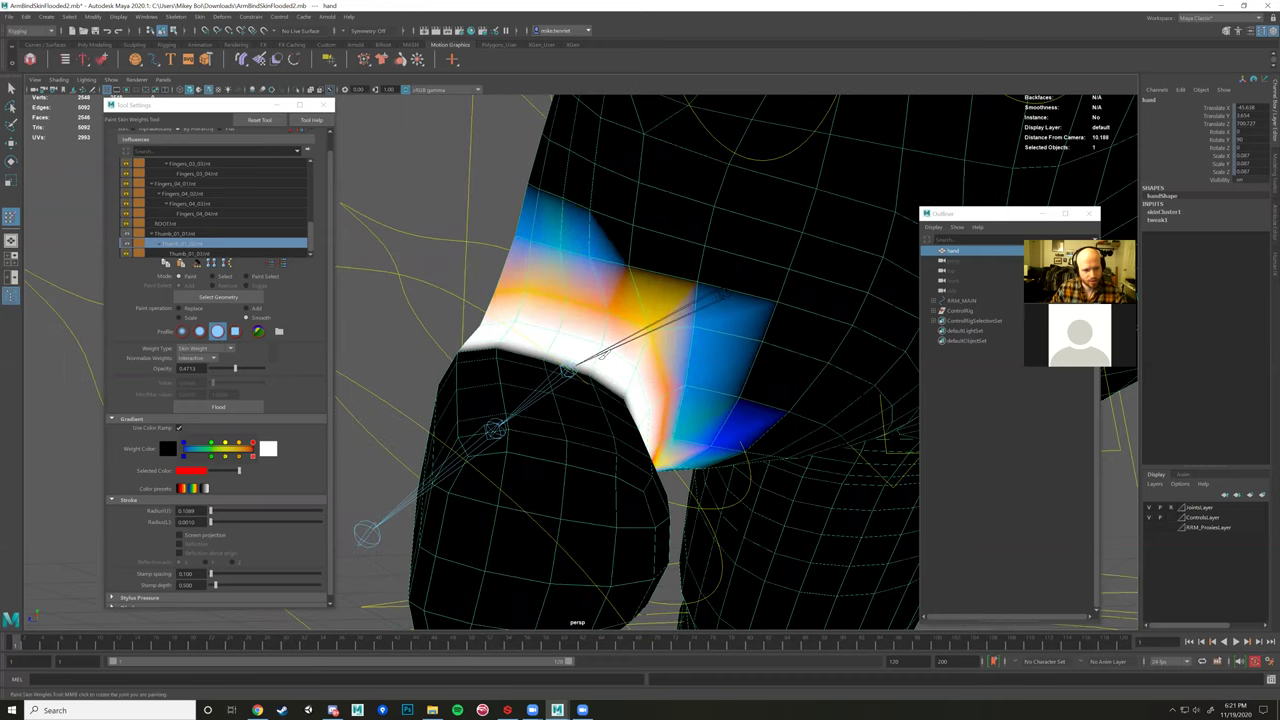
alt+drag(605, 354, 494, 318)
mouse_move(661, 430)
mouse_down()
mouse_move(625, 345)
mouse_move(686, 398)
mouse_move(553, 359)
mouse_move(516, 374)
mouse_move(661, 326)
mouse_move(543, 360)
mouse_up()
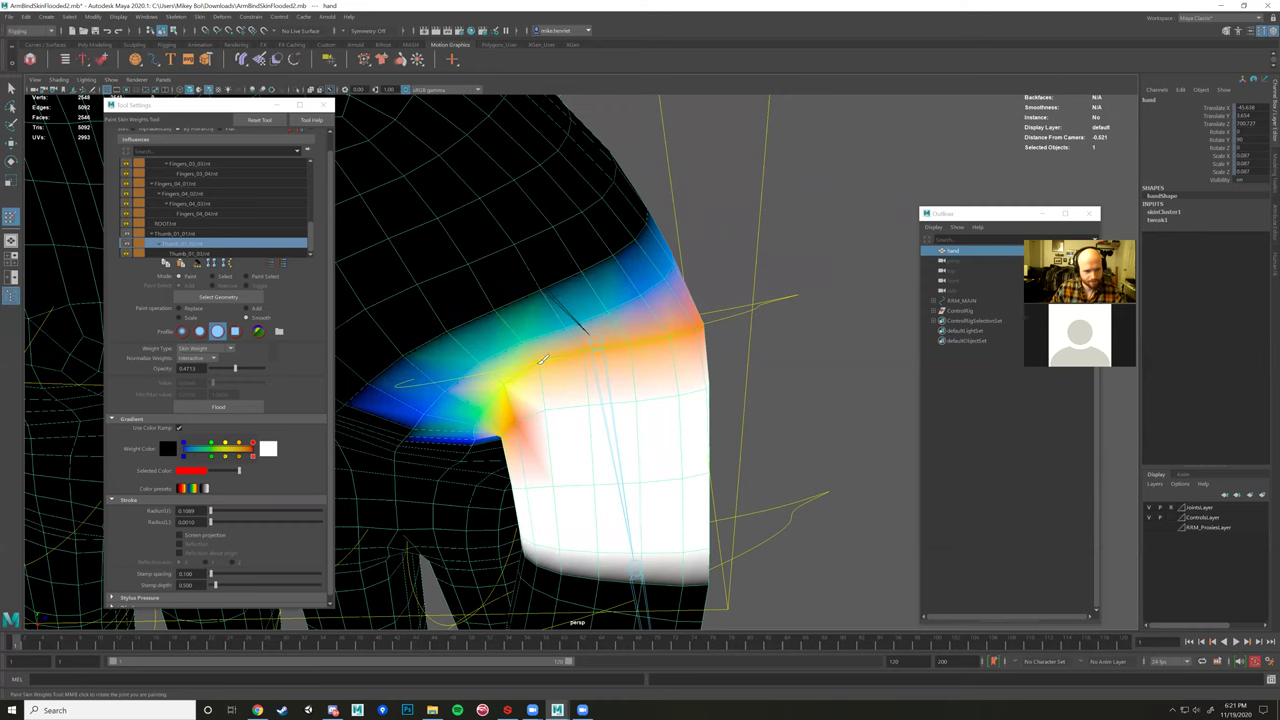
Extend the smoothing of the Thumb_01_02 weights over the thumb base and check the blend against Thumb_01_01.
mouse_move(603, 255)
alt+mouse_down()
mouse_move(601, 286)
mouse_move(495, 458)
mouse_move(554, 449)
mouse_move(588, 367)
mouse_move(554, 383)
mouse_move(550, 362)
mouse_move(523, 364)
mouse_move(590, 370)
mouse_move(595, 416)
mouse_move(487, 403)
mouse_move(492, 431)
mouse_move(566, 328)
mouse_move(614, 310)
alt+mouse_up()
click(202, 246)
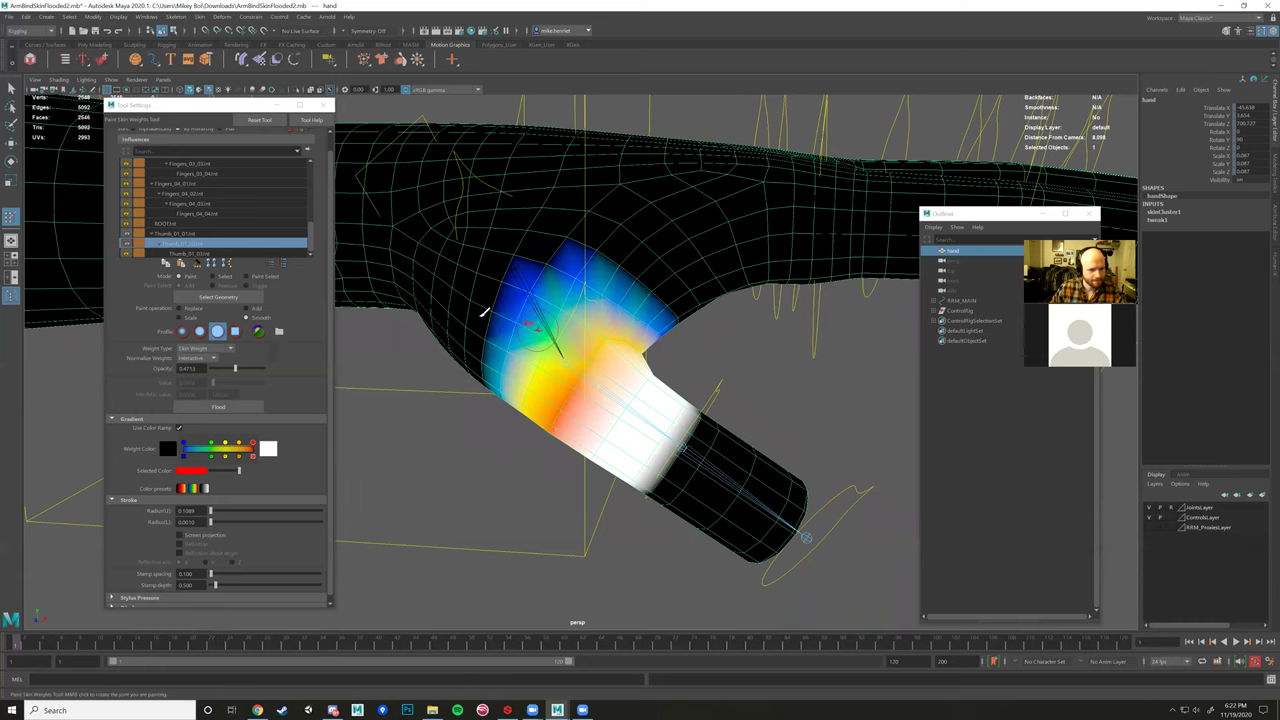
alt+drag(502, 304, 538, 391)
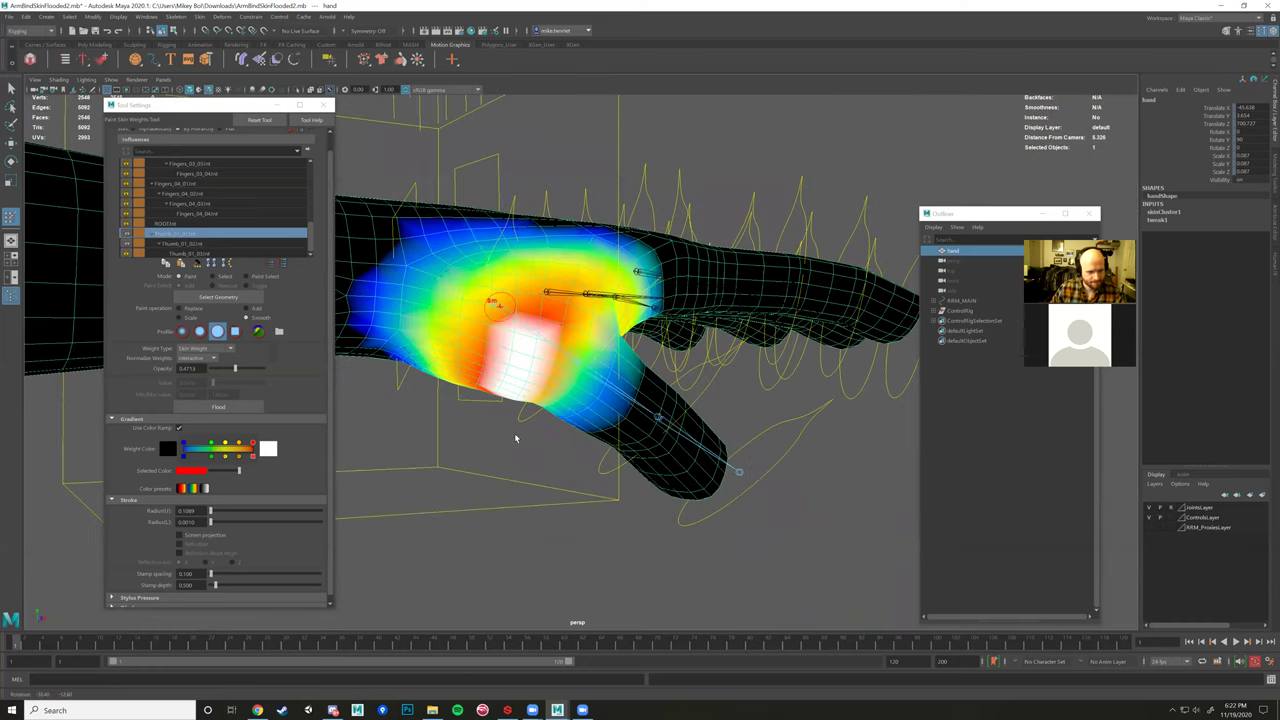
alt+drag(516, 438, 540, 423)
Try bending the Thumb_01_02 control downward to check the thumb base deformation, and undo the rotation.
key(w)
click(691, 246)
key(e)
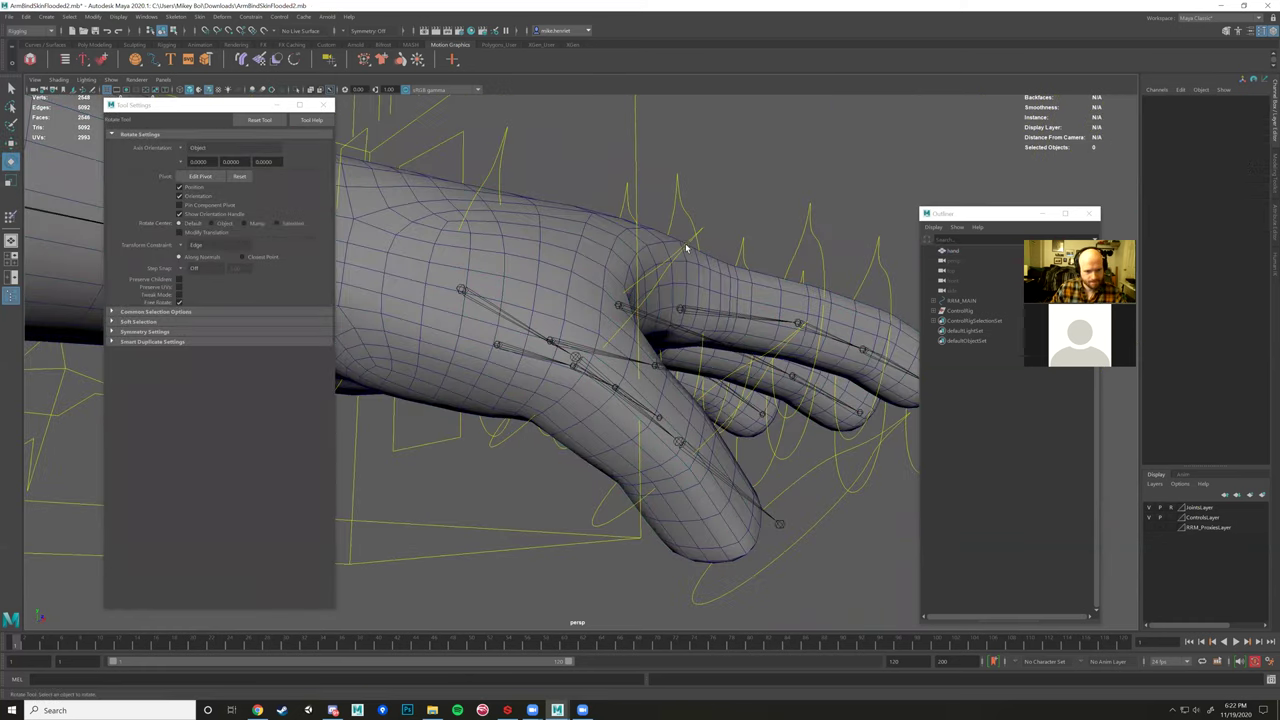
click(597, 321)
drag(600, 327, 607, 335)
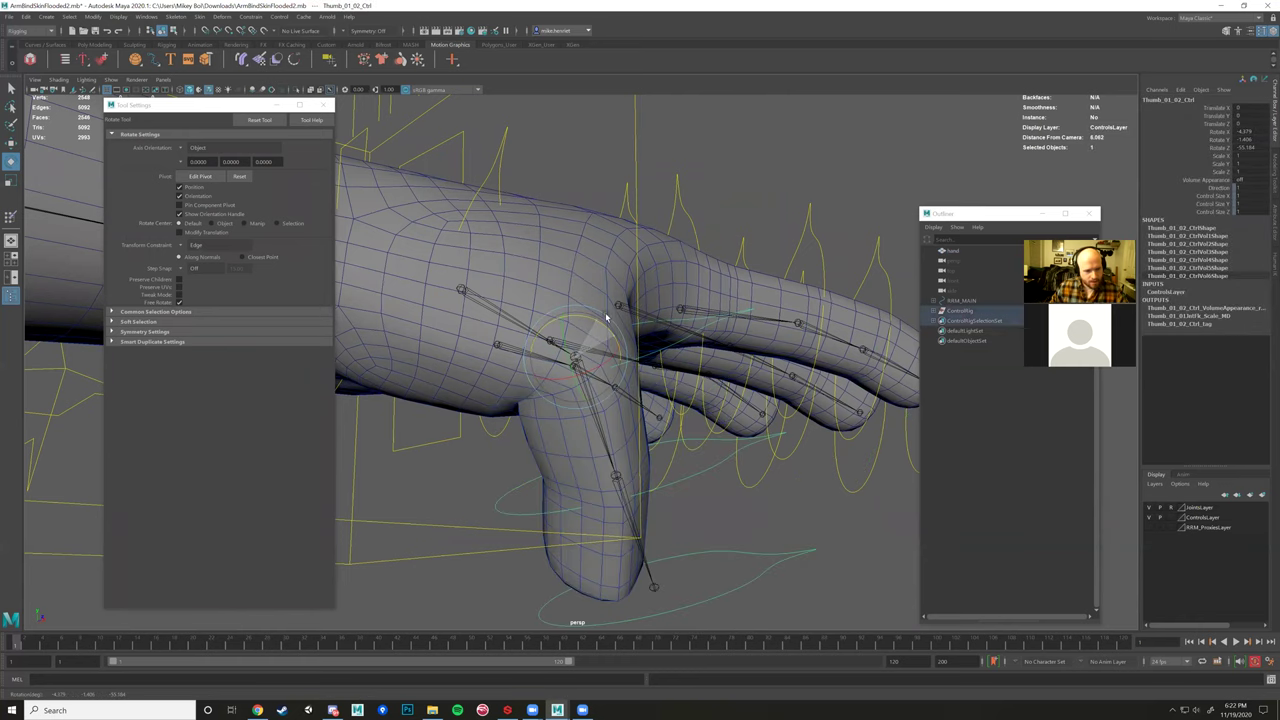
alt+drag(503, 335, 700, 348)
key(ctrl+z)
Reset Rotate X, Y and Z of the Thumb_01_02 control to 0.
drag(1245, 132, 1246, 147)
text(0)
key(Return)
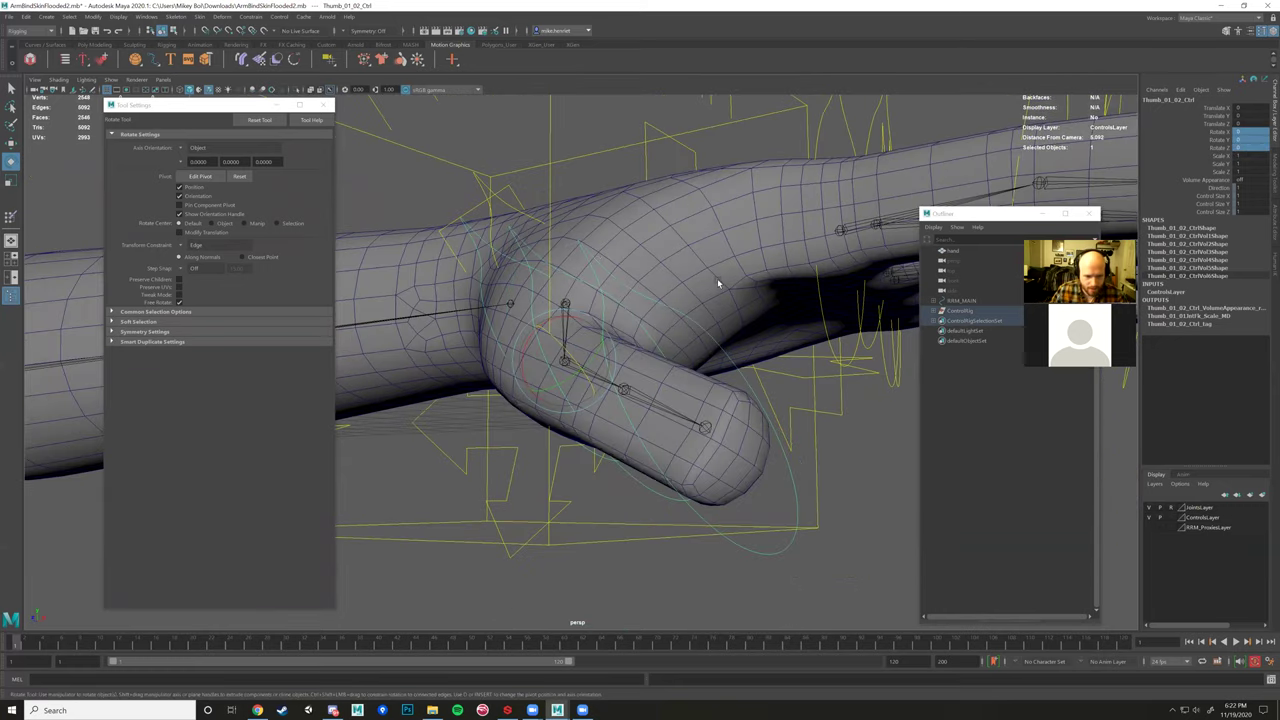
Bend the Thumb_01_03 control to about -18 in Rotate Z as a test pose and reselect the hand mesh.
alt+drag(643, 446, 652, 432)
key(Down)
alt+drag(545, 459, 641, 333)
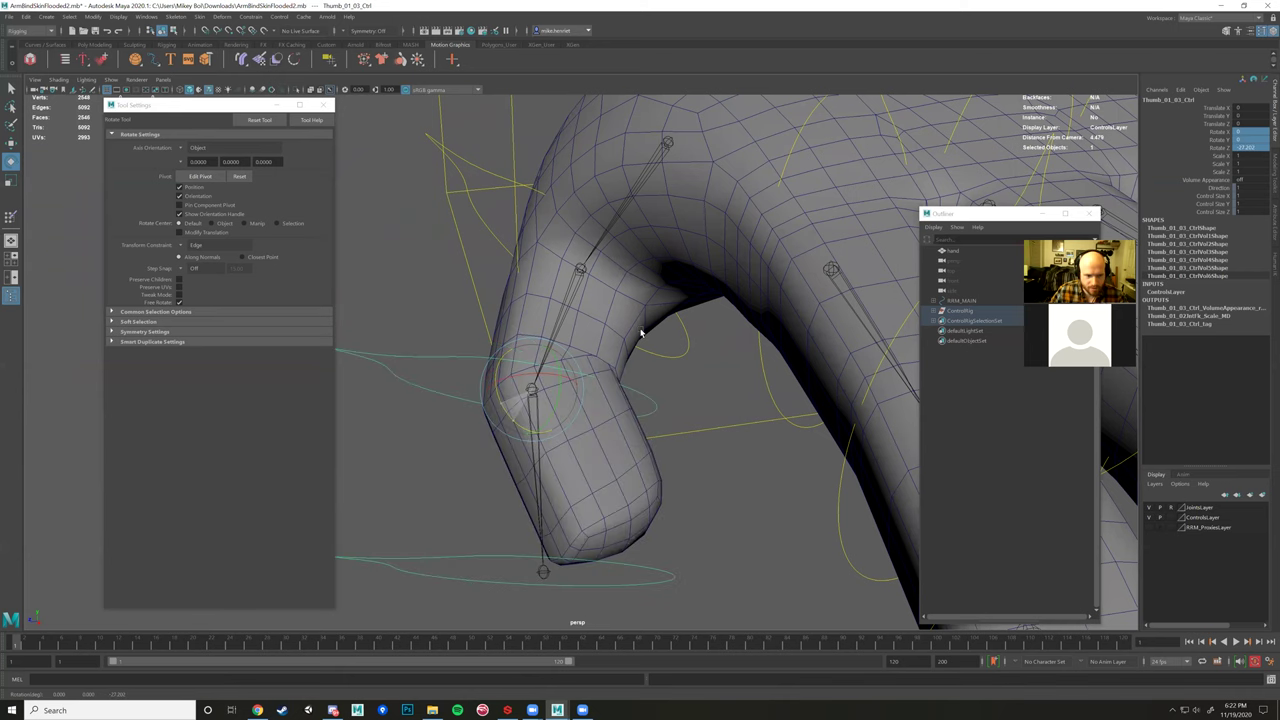
key(ctrl+z)
key(ctrl+z)
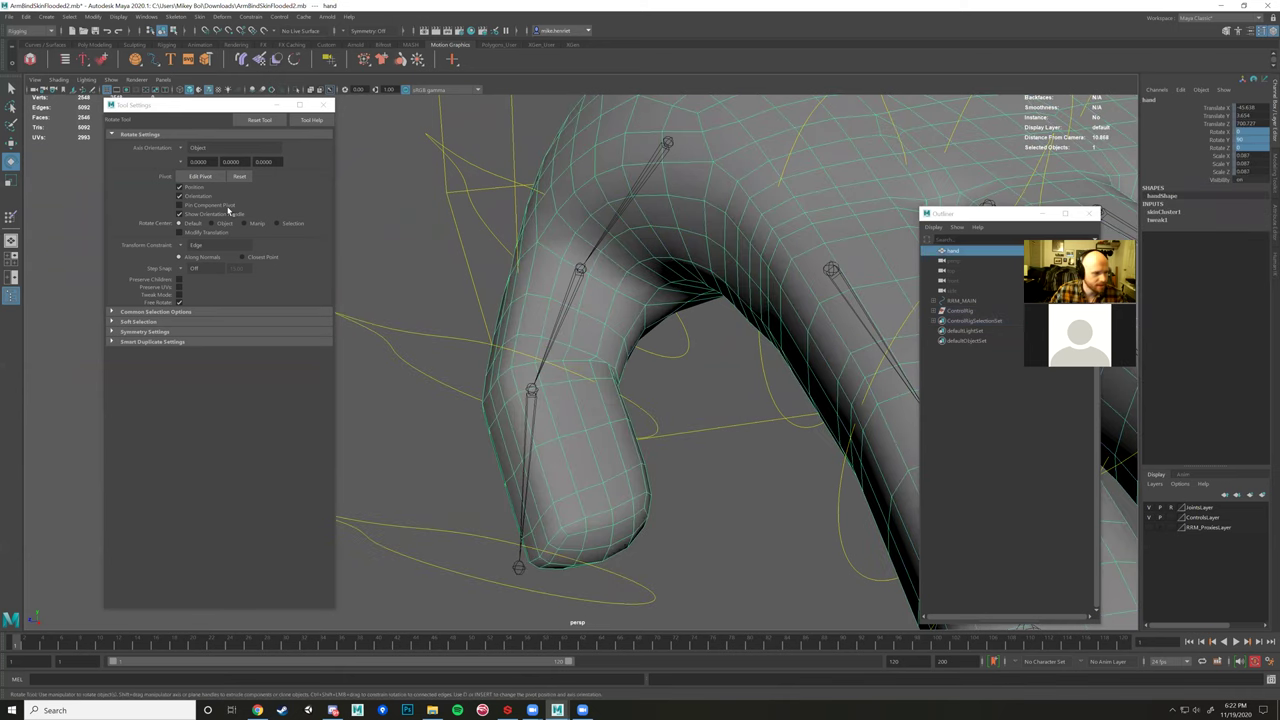
Resume Paint Skin Weights on the hand, lock the Thumb_01_01 influence, and unlock and select Thumb_01_03.
key(y)
scroll(227, 211, down, 5)
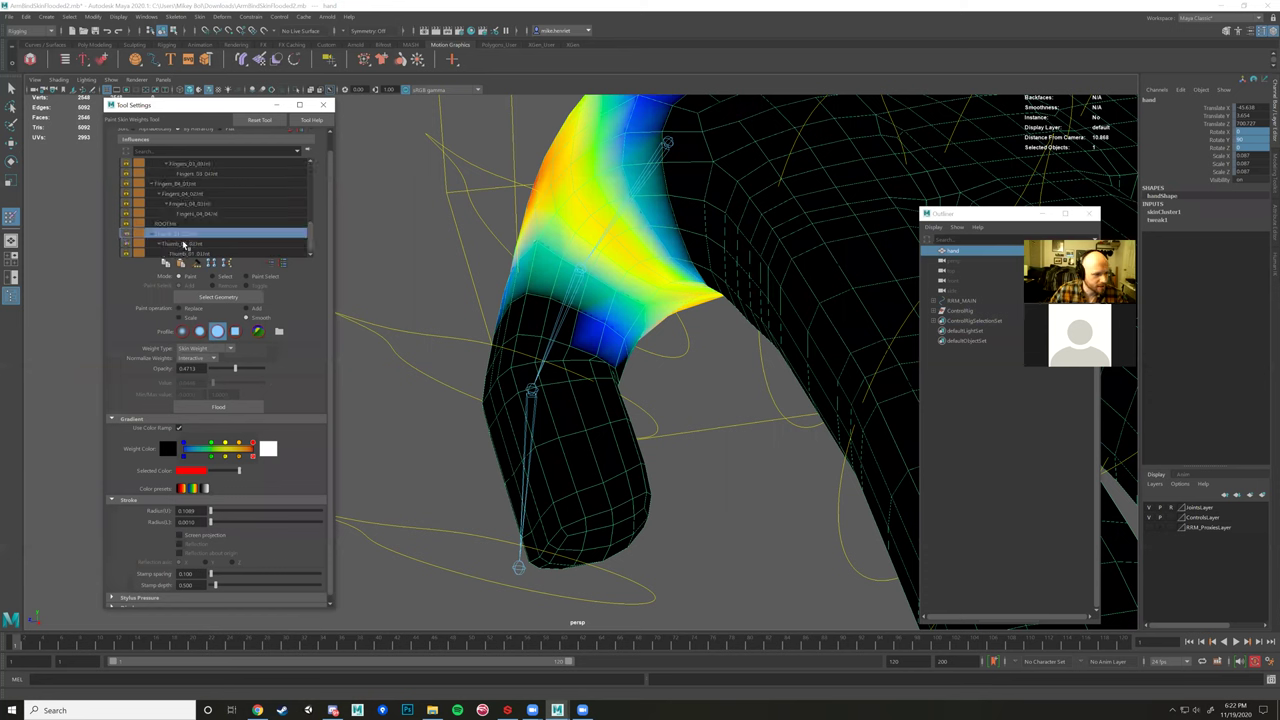
click(183, 244)
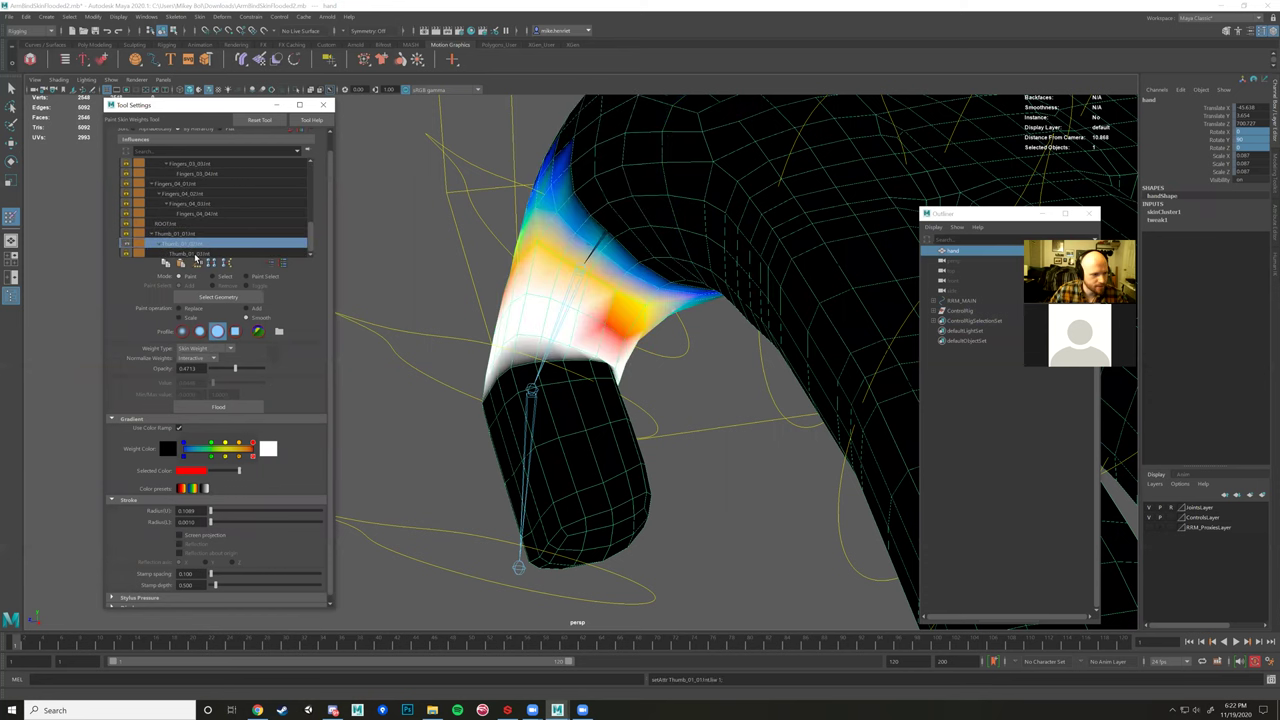
click(192, 252)
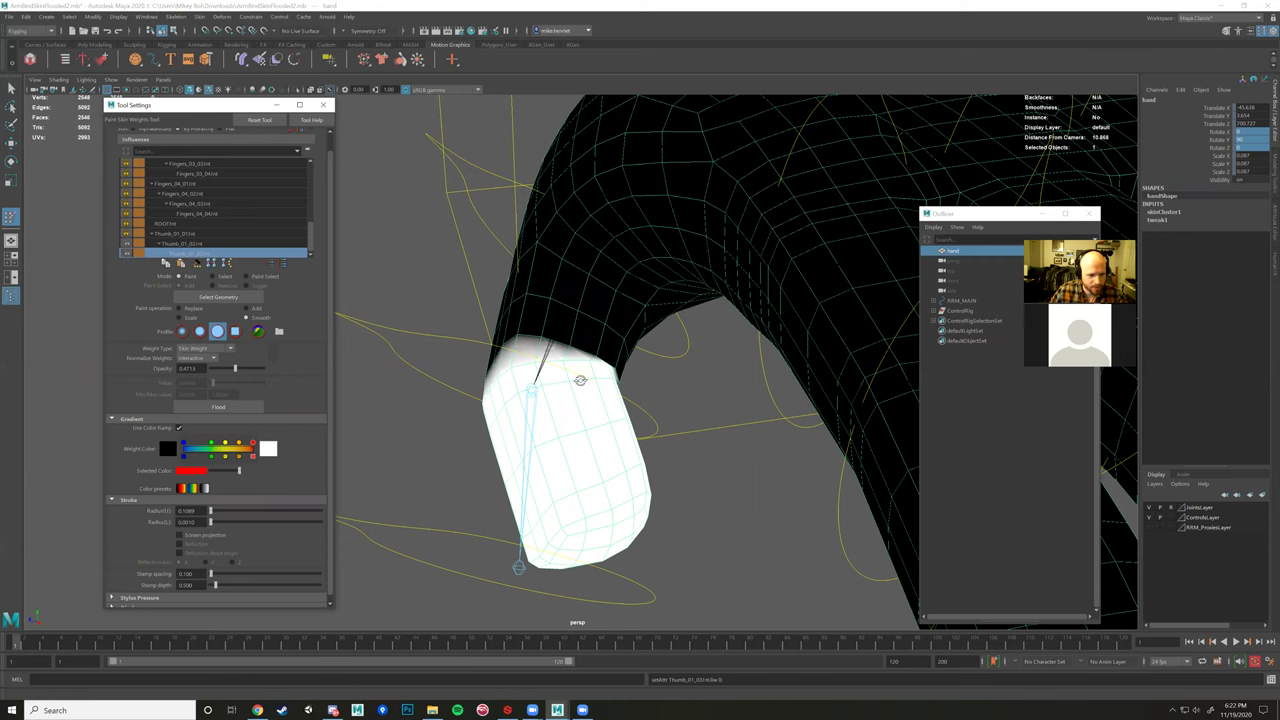
Smooth the Thumb_01_03 weights across the thumb's last joint on its front and inner sides.
mouse_move(611, 379)
alt+mouse_down()
mouse_move(575, 362)
mouse_move(517, 369)
mouse_move(570, 423)
alt+mouse_up()
drag(570, 423, 631, 378)
alt+drag(673, 333, 689, 351)
alt+drag(538, 366, 589, 379)
alt+drag(531, 310, 553, 340)
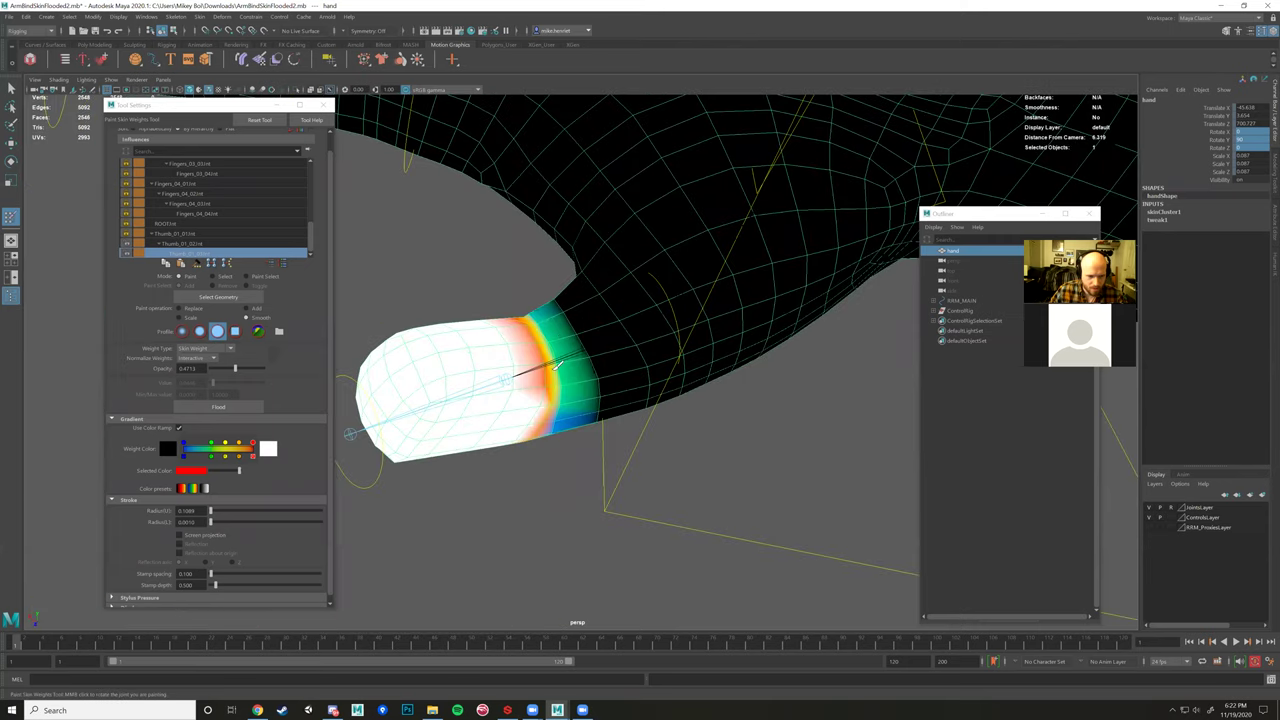
Further smooth the Thumb_01_03 weights all around the last joint to widen the blend into the middle segment.
mouse_move(494, 402)
alt+mouse_down()
mouse_move(391, 457)
mouse_move(632, 358)
mouse_move(557, 347)
mouse_move(616, 395)
mouse_move(504, 393)
mouse_move(520, 411)
alt+mouse_up()
key(bracketleft)
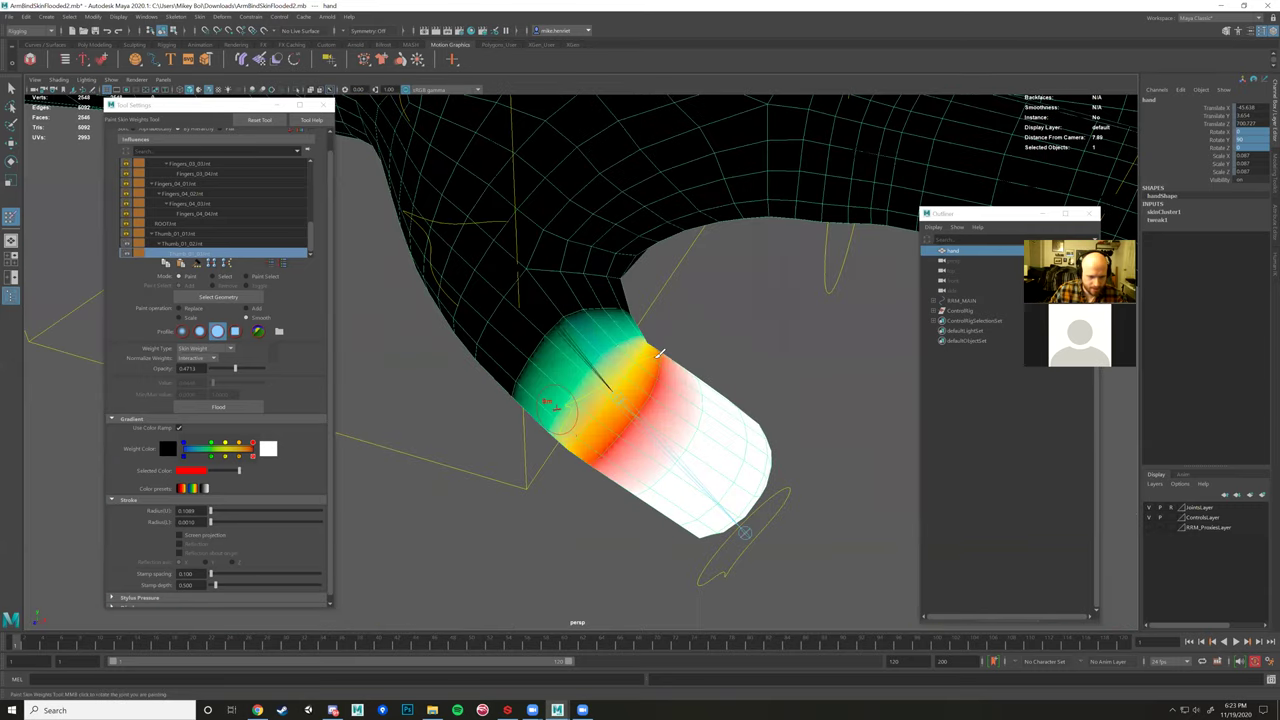
key(bracketleft)
key(bracketleft)
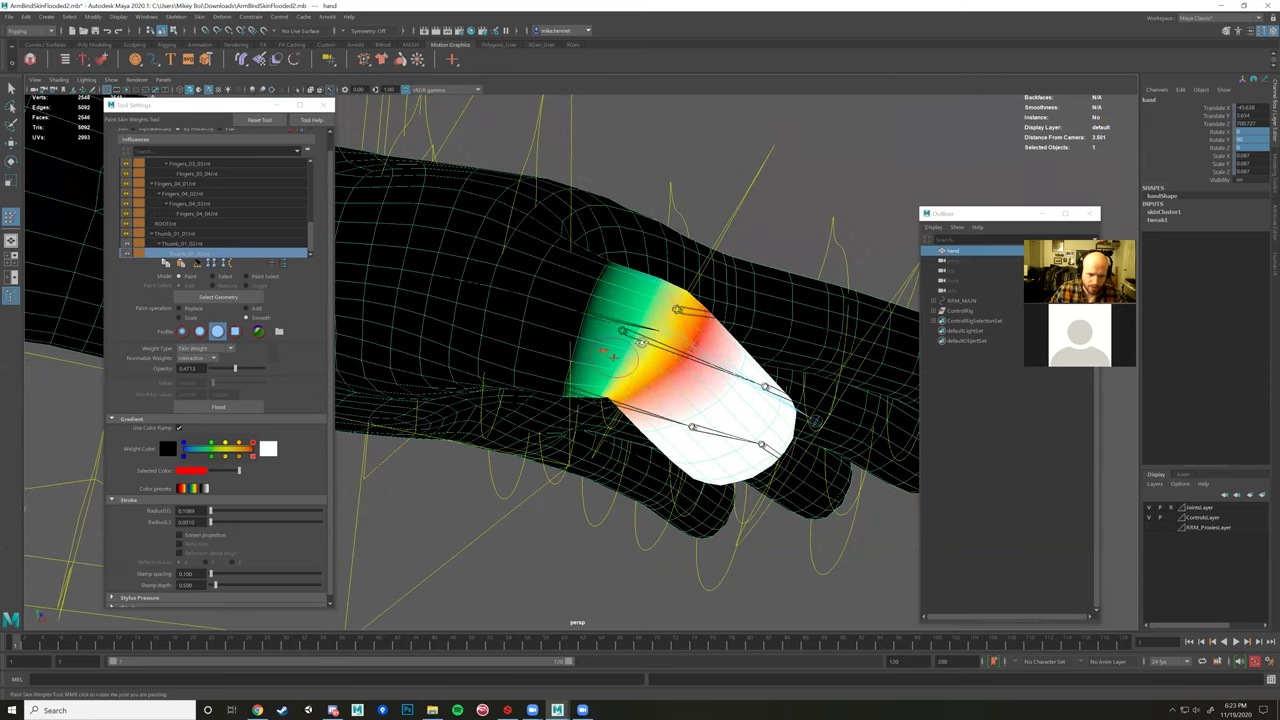
key(bracketleft)
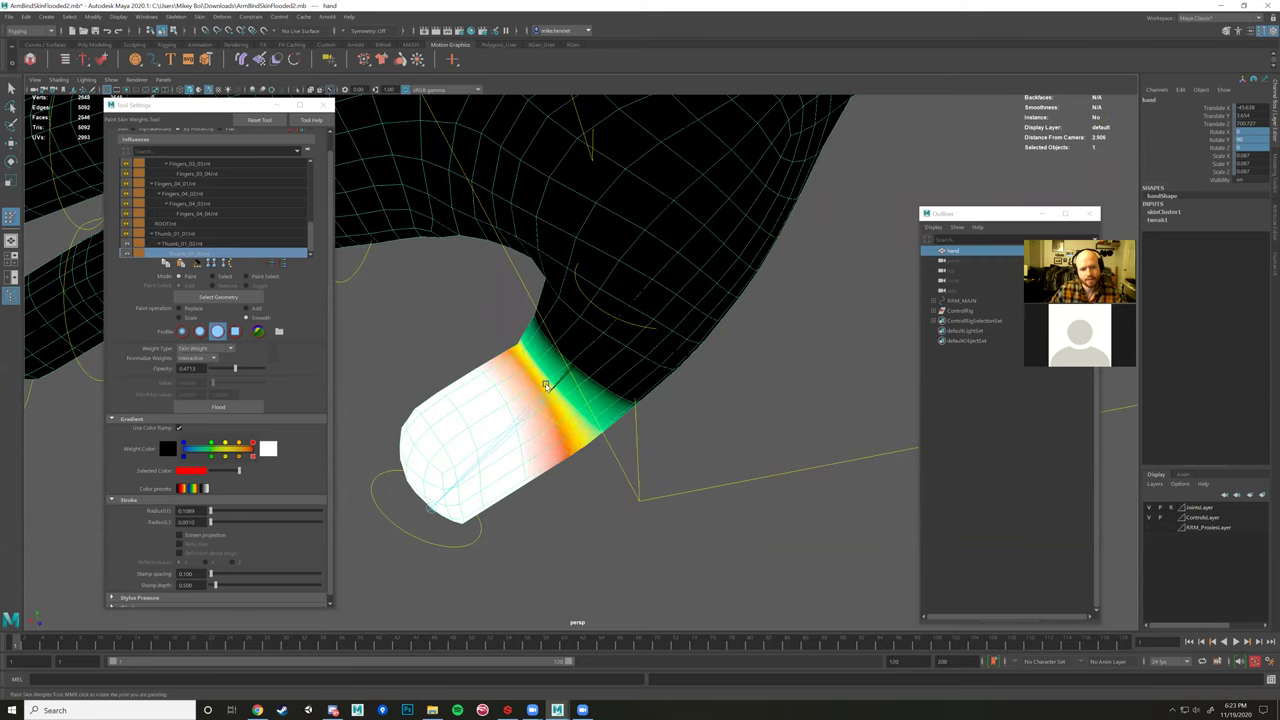
Select the Thumb_01_03 control, try rotating it to check the thumb tip's deformation, and undo the rotation.
key(w)
scroll(560, 391, down, 5)
alt+drag(666, 426, 523, 389)
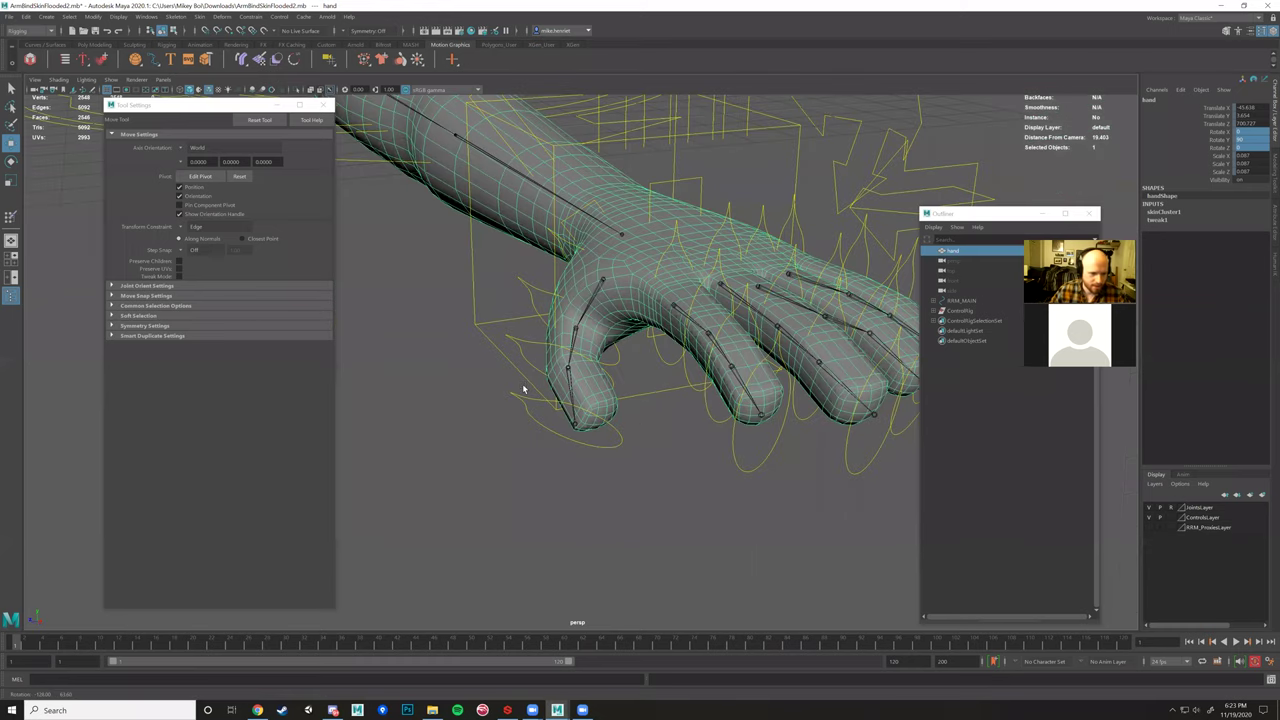
scroll(480, 356, up, 4)
click(480, 358)
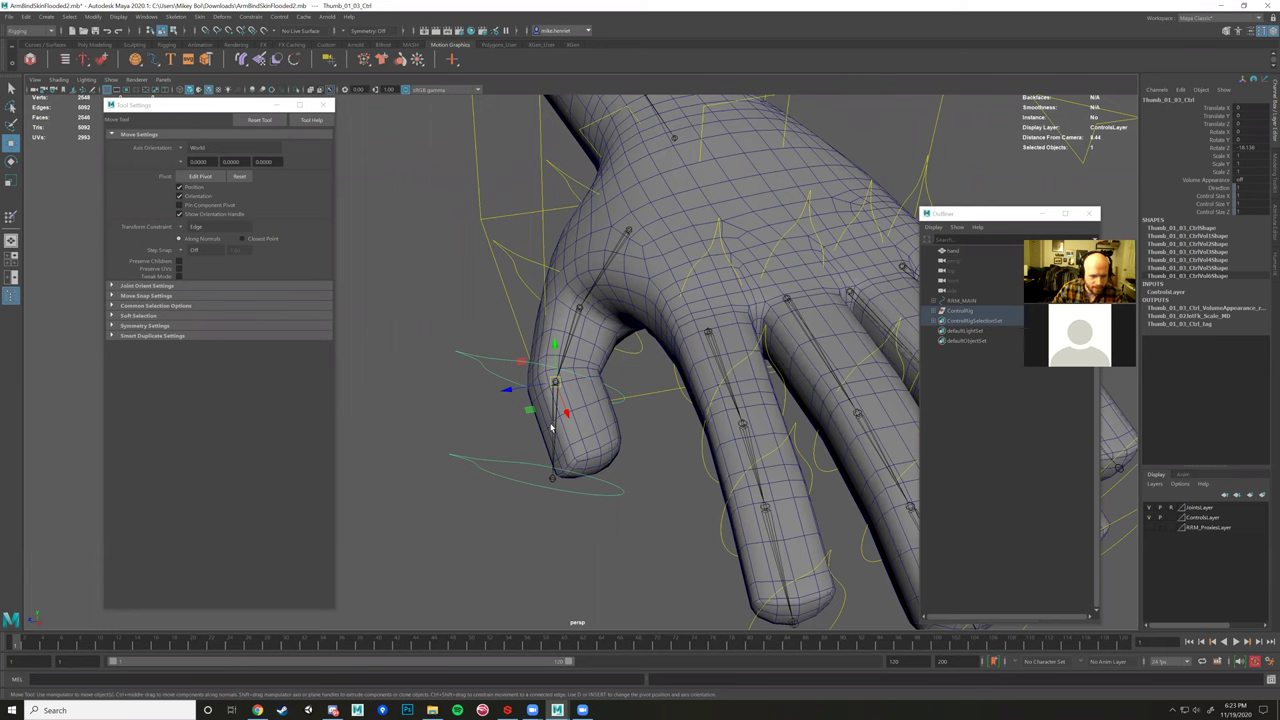
key(e)
key(ctrl+z)
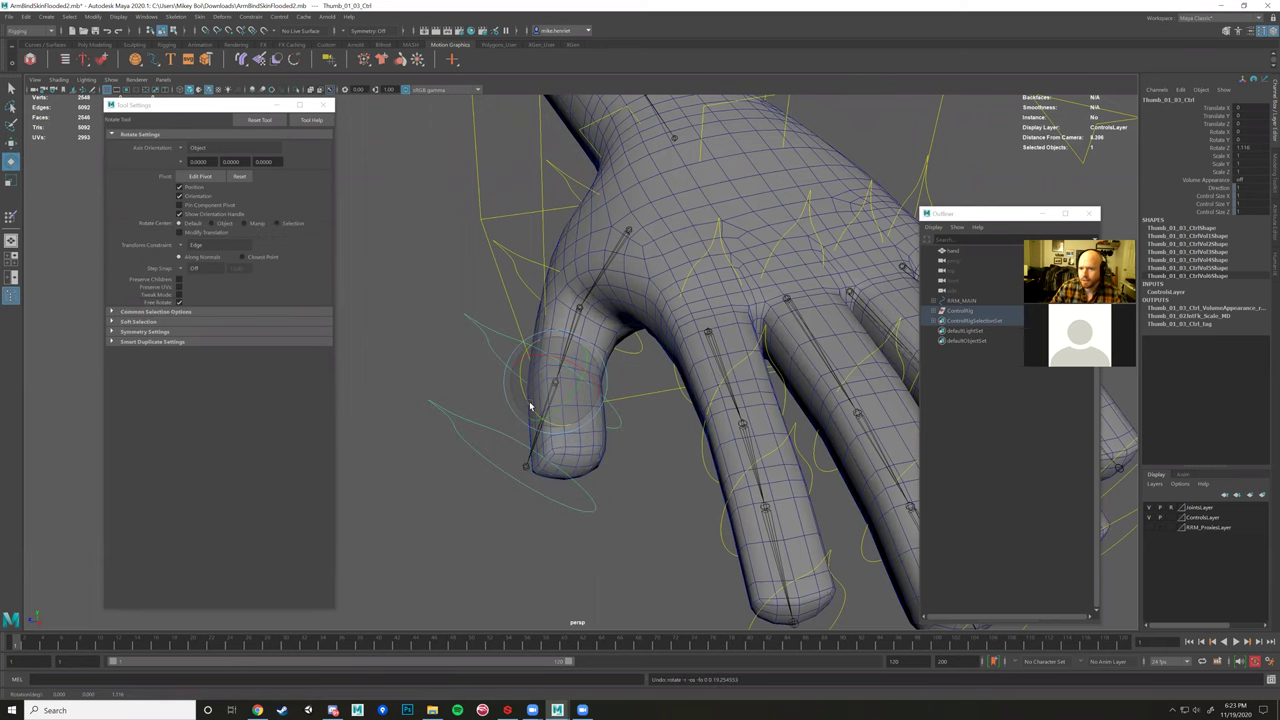
Set the Thumb_01_03 control's Rotate Z to 0.
click(1250, 148)
text(0)
key(Return)
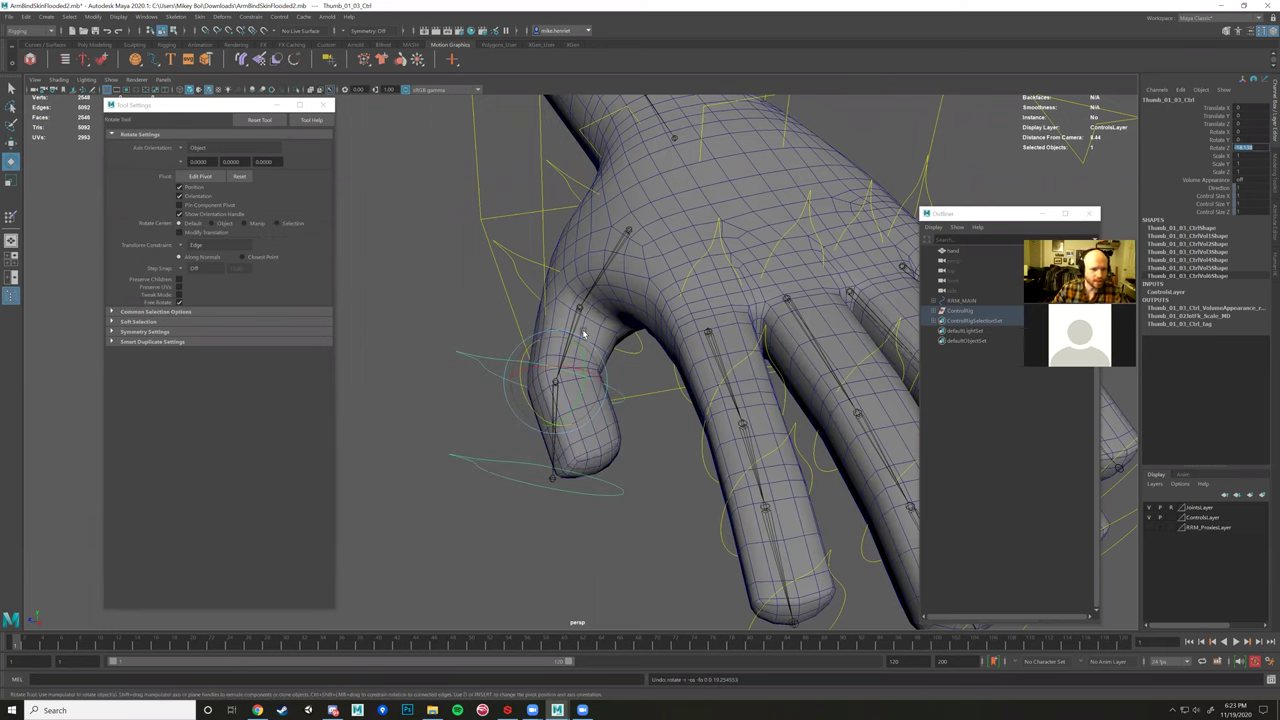
Select the hand mesh, resume Paint Skin Weights and pick the Thumb_01_03 influence.
scroll(584, 334, down, 3)
scroll(701, 292, down, 3)
click(701, 292)
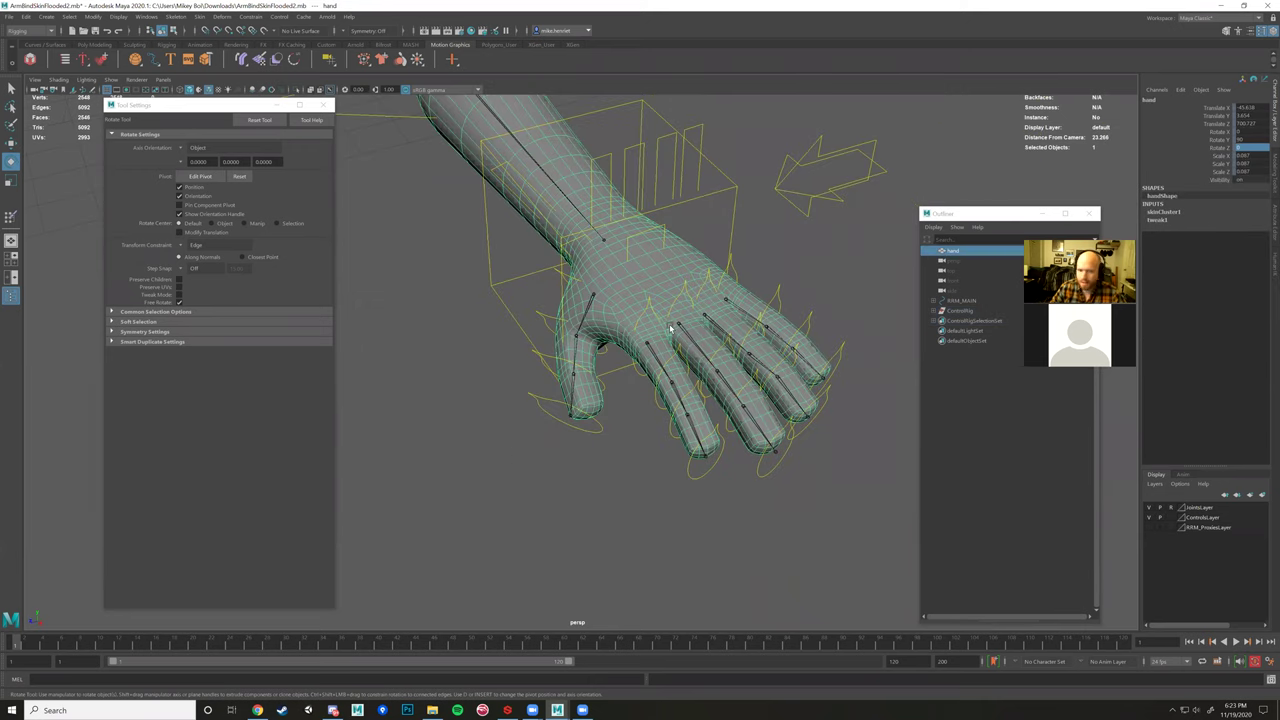
alt+drag(670, 328, 658, 330)
right_drag(663, 302, 631, 287)
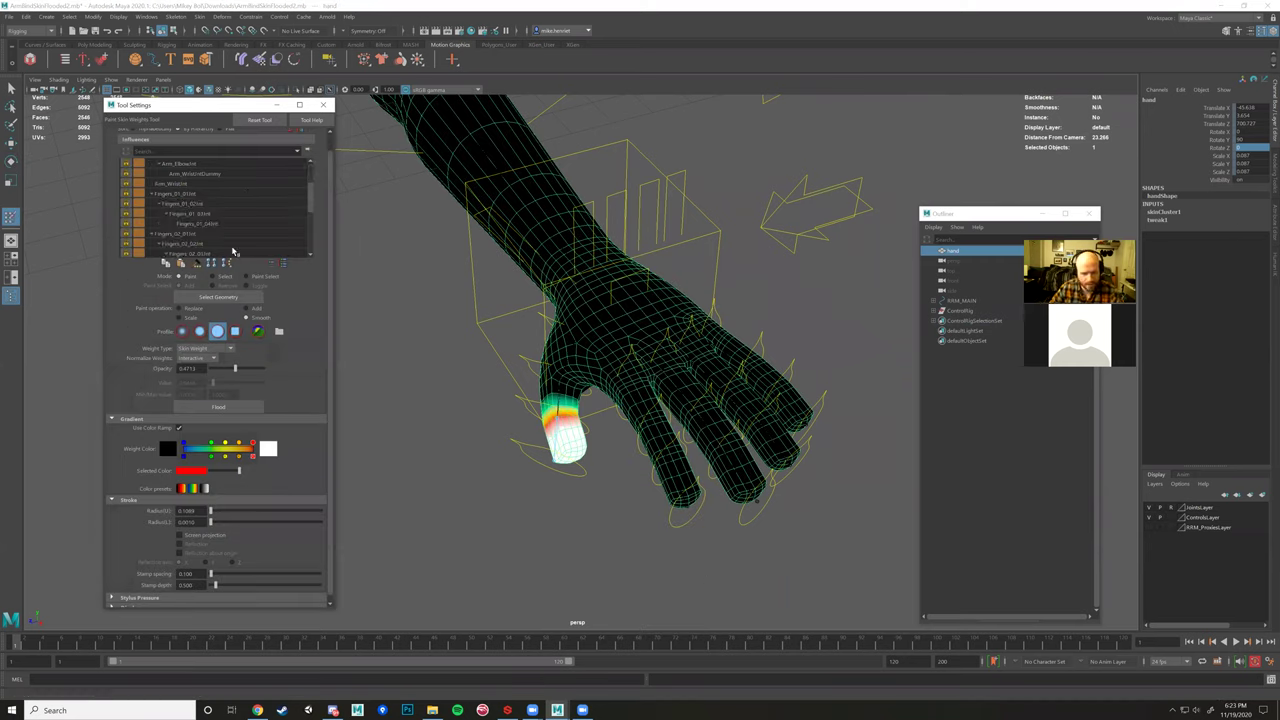
scroll(236, 252, down, 5)
click(236, 252)
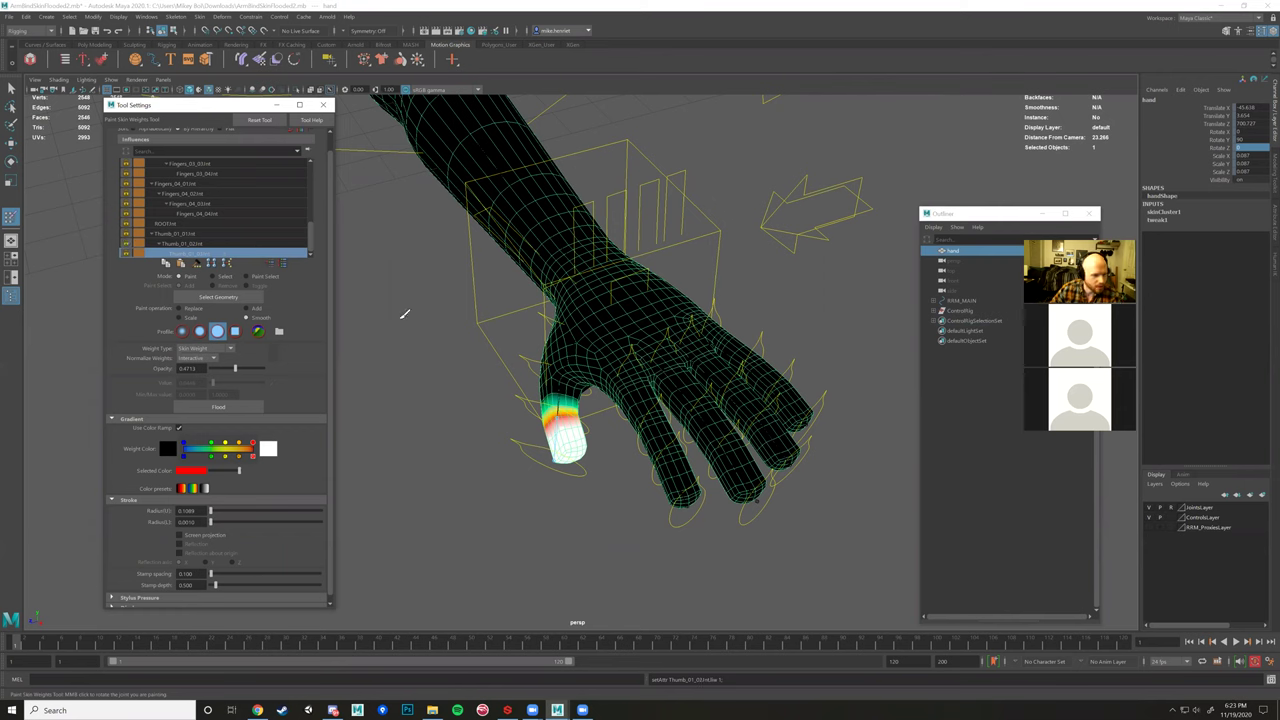
Turn off the color ramp so the skin weights display in grayscale.
scroll(471, 390, down, 3)
key(alt+c)
scroll(483, 371, up, 2)
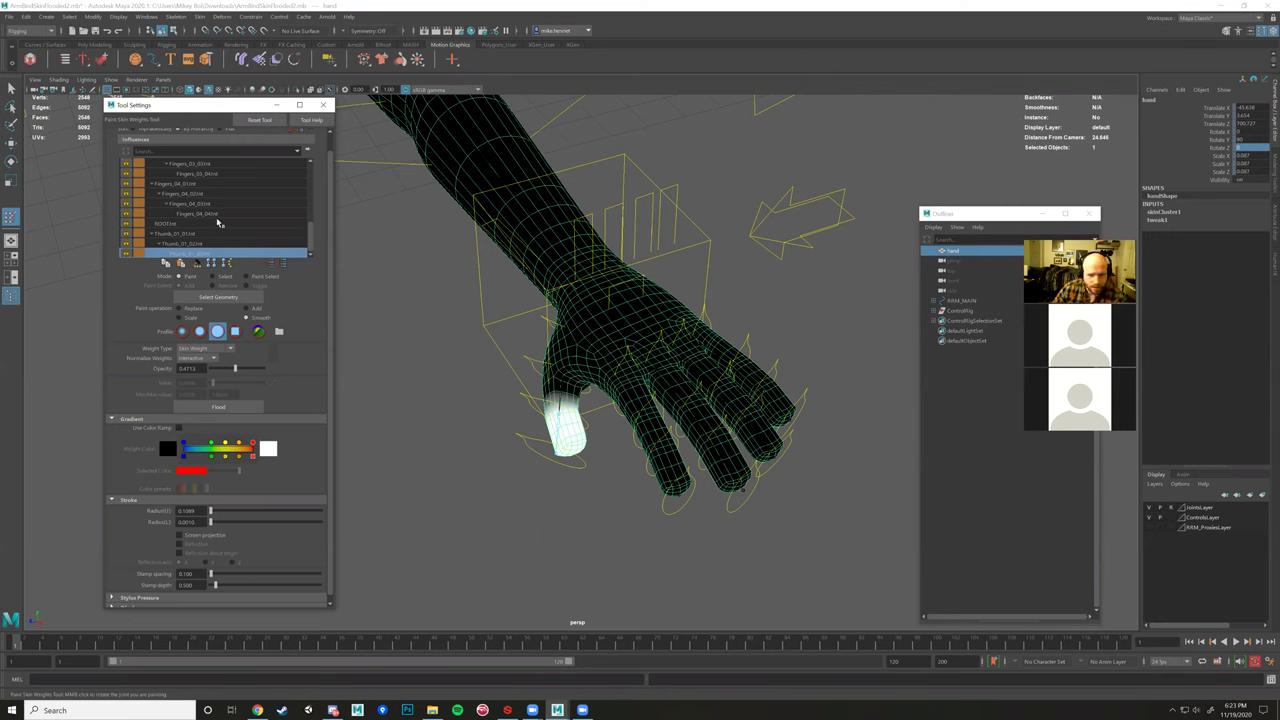
Step back and forth through the three thumb influences to examine how their painted weights blend.
key(Up)
key(Up)
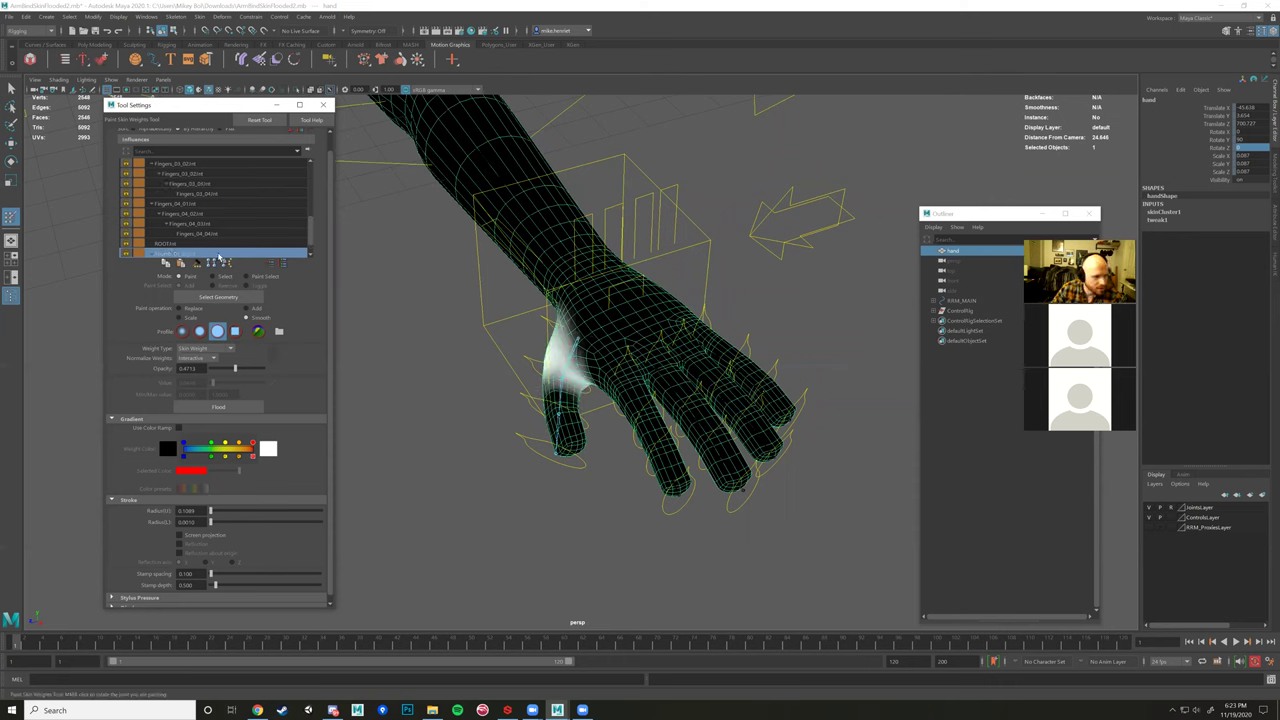
key(Down)
key(Down)
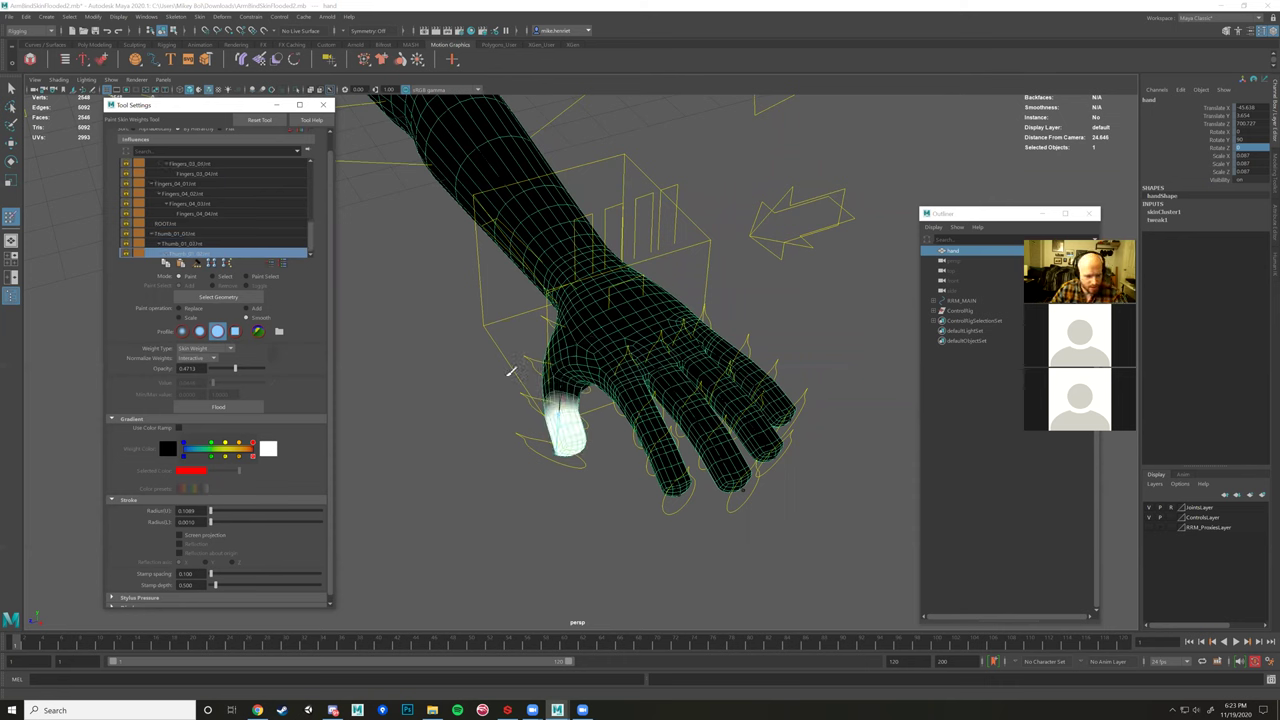
scroll(510, 371, up, 2)
scroll(587, 382, down, 3)
mouse_move(587, 382)
alt+mouse_down()
mouse_move(567, 351)
mouse_move(575, 404)
alt+mouse_up()
scroll(575, 404, down, 3)
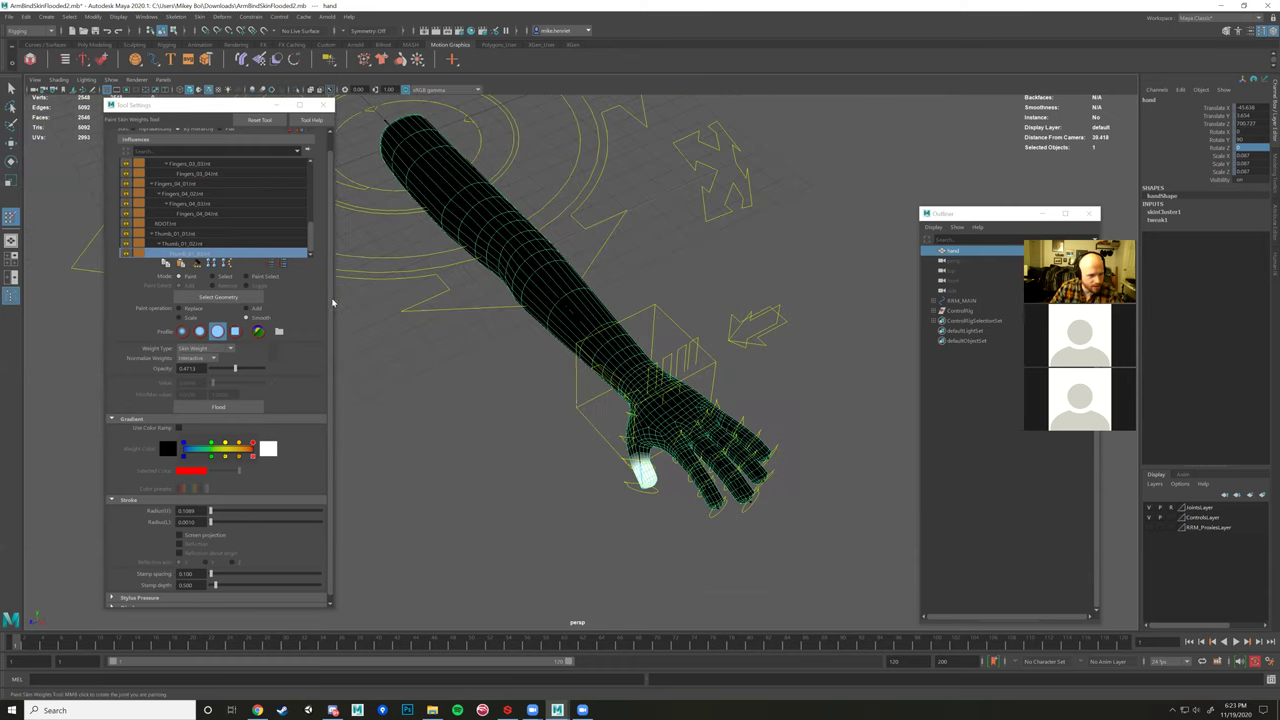
key(bracketleft)
click(188, 245)
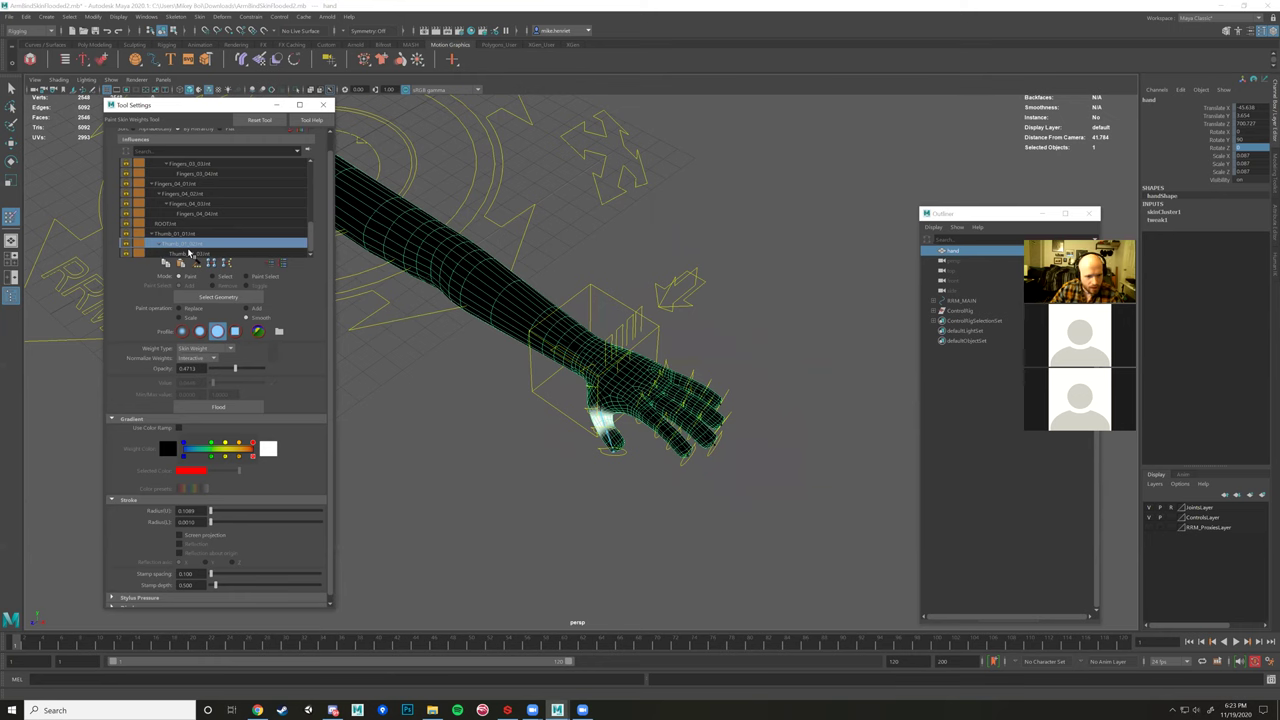
click(188, 252)
Step through the finger, wrist and arm influences up to the clavicle to examine each joint's weight distribution.
key(Down)
key(Down)
key(Down)
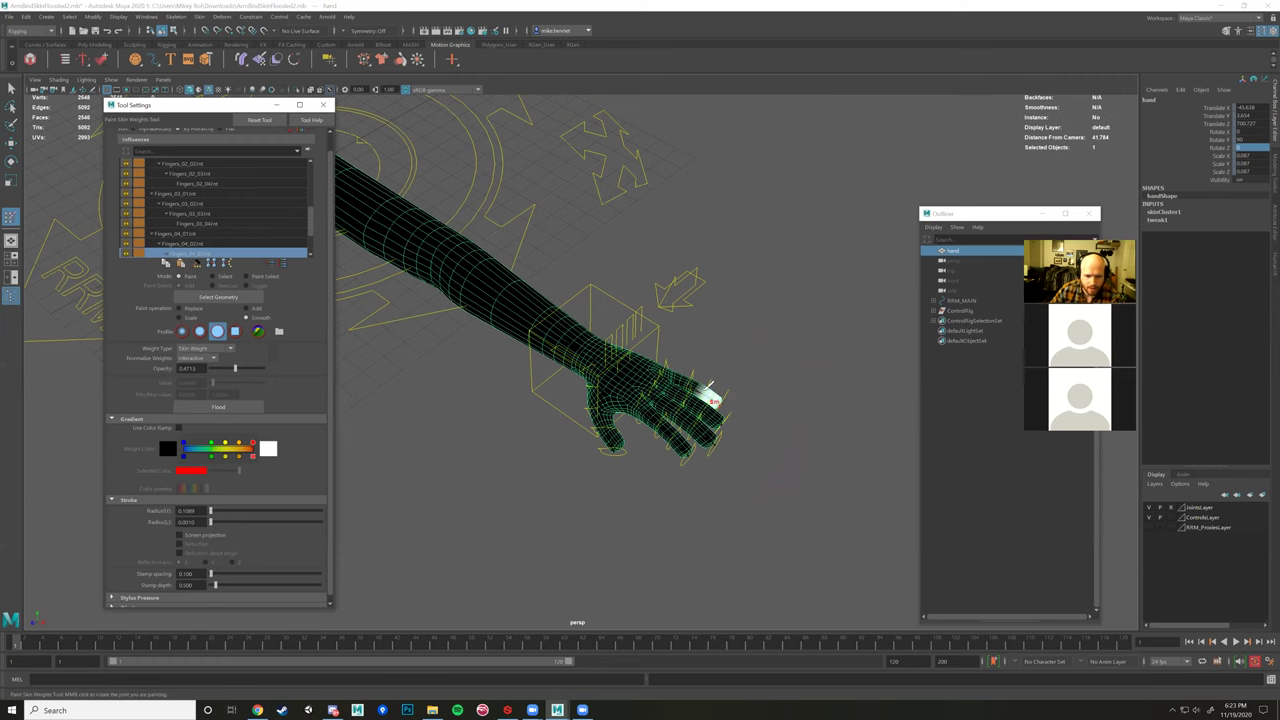
key(Up)
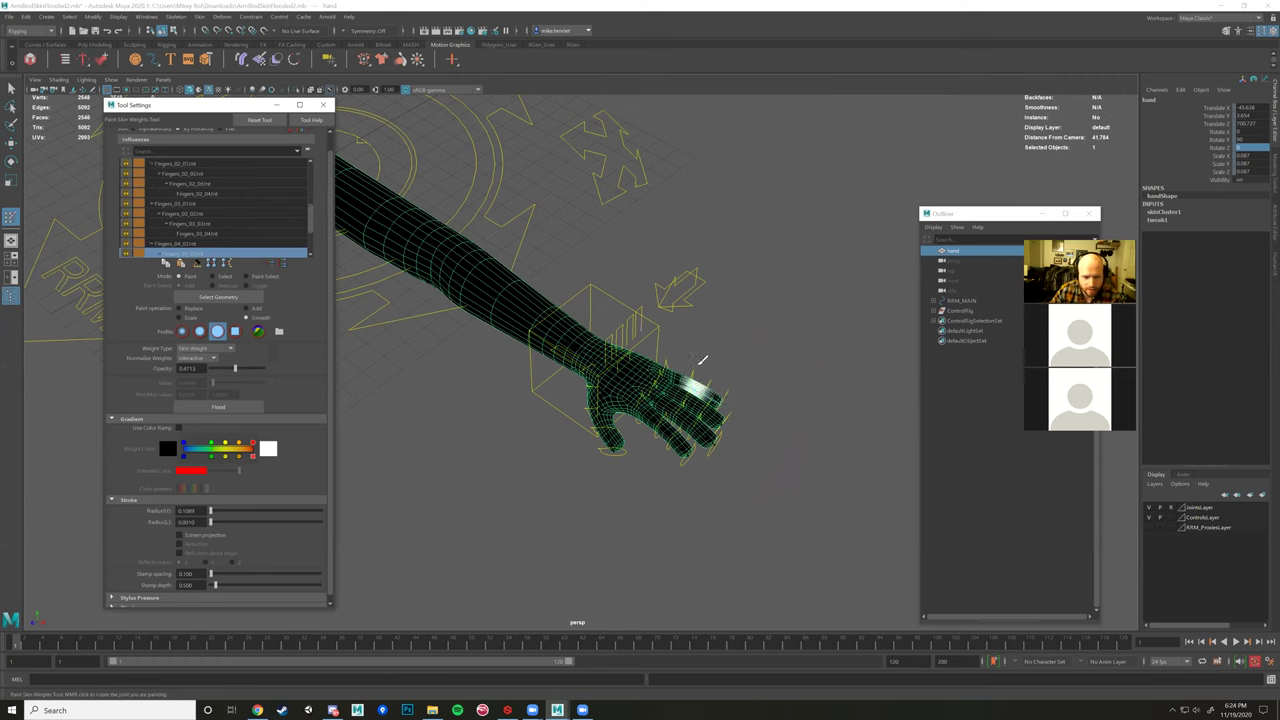
key(Up)
key(Up)
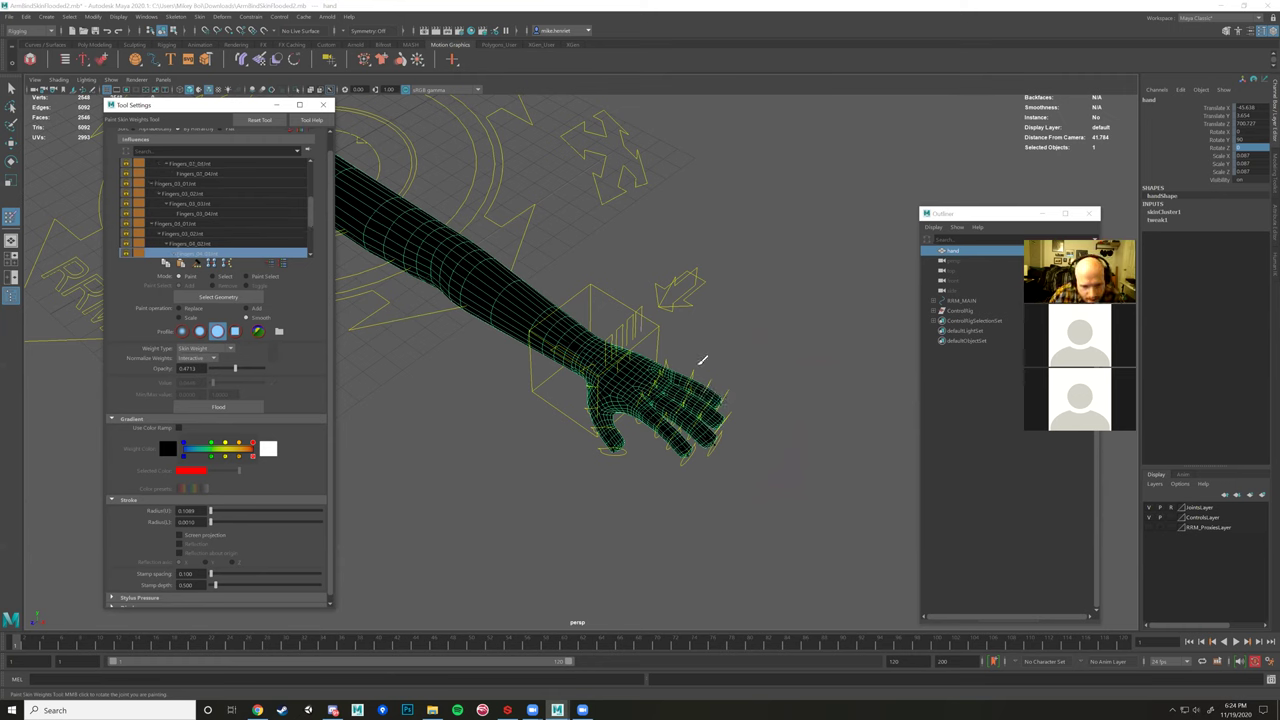
key(Up)
key(Up)
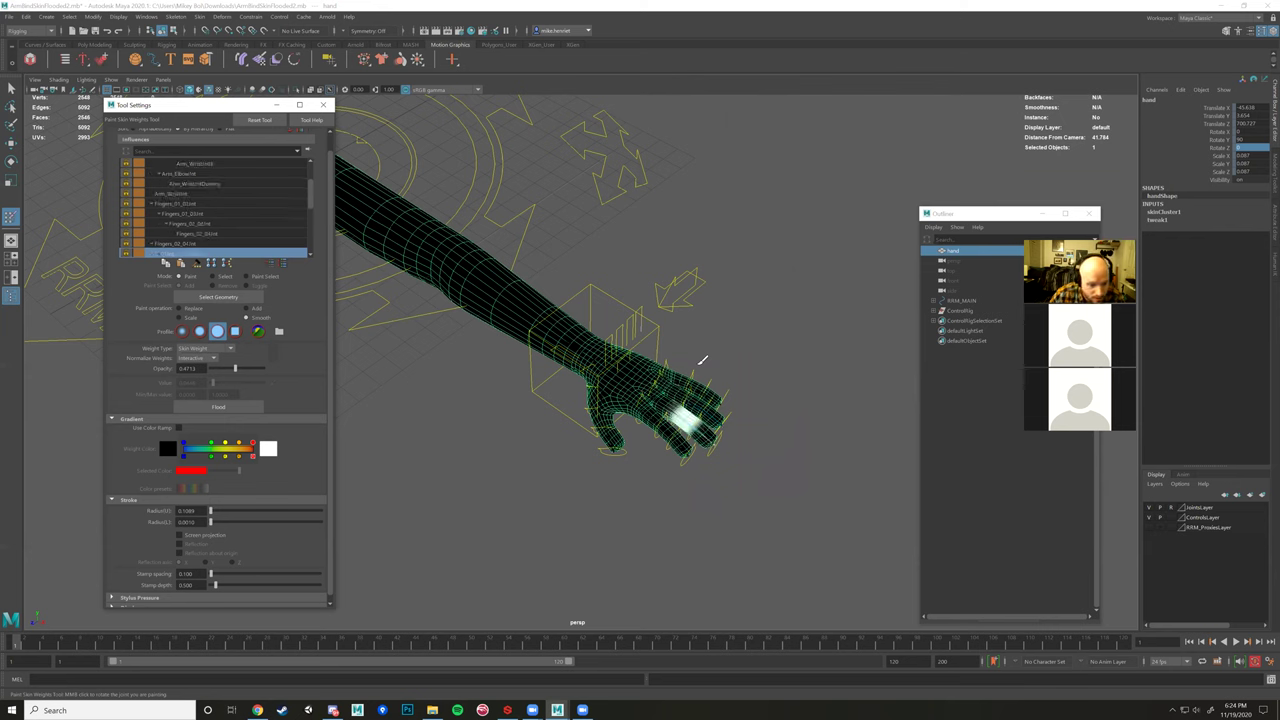
key(Up)
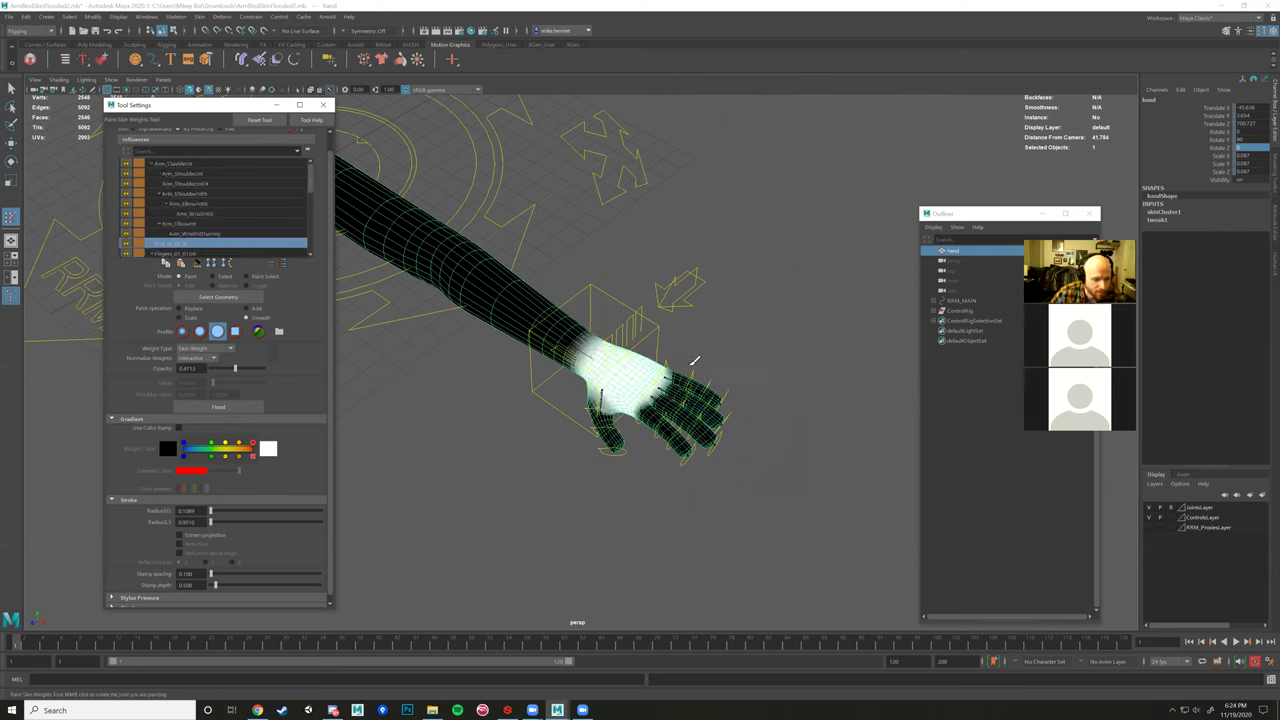
key(Up)
key(Up)
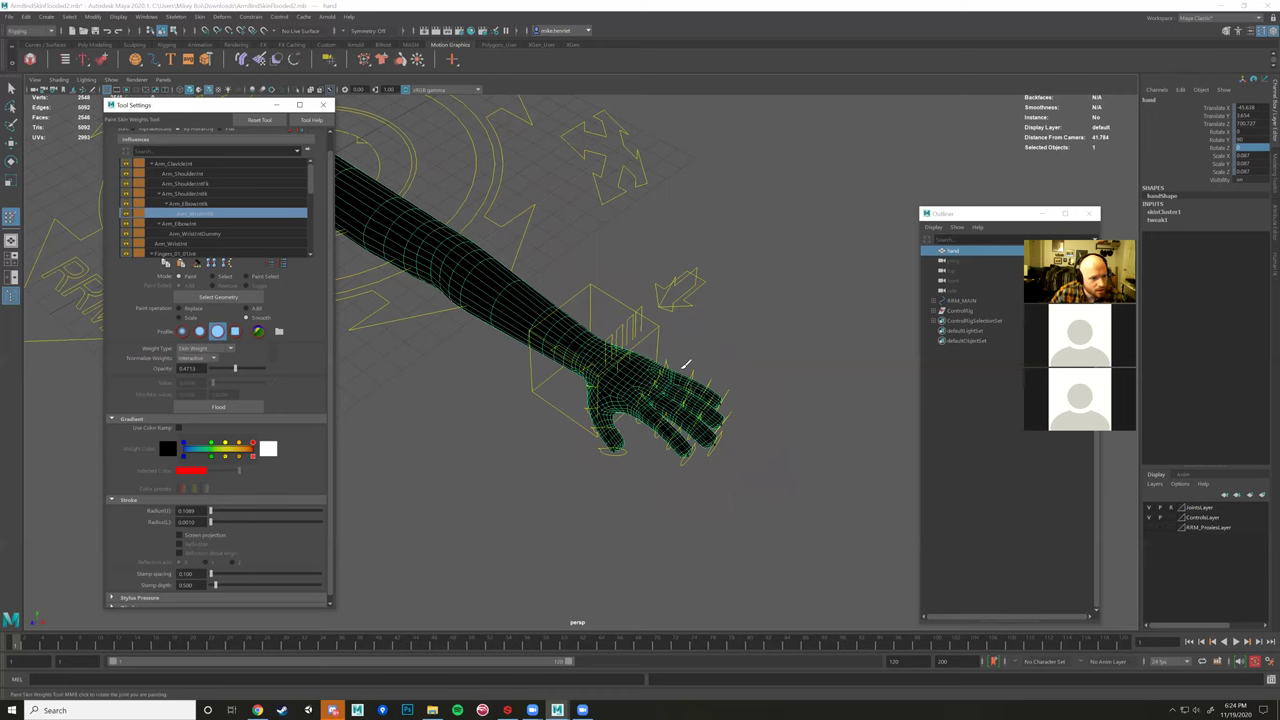
key(Up)
scroll(686, 363, down, 3)
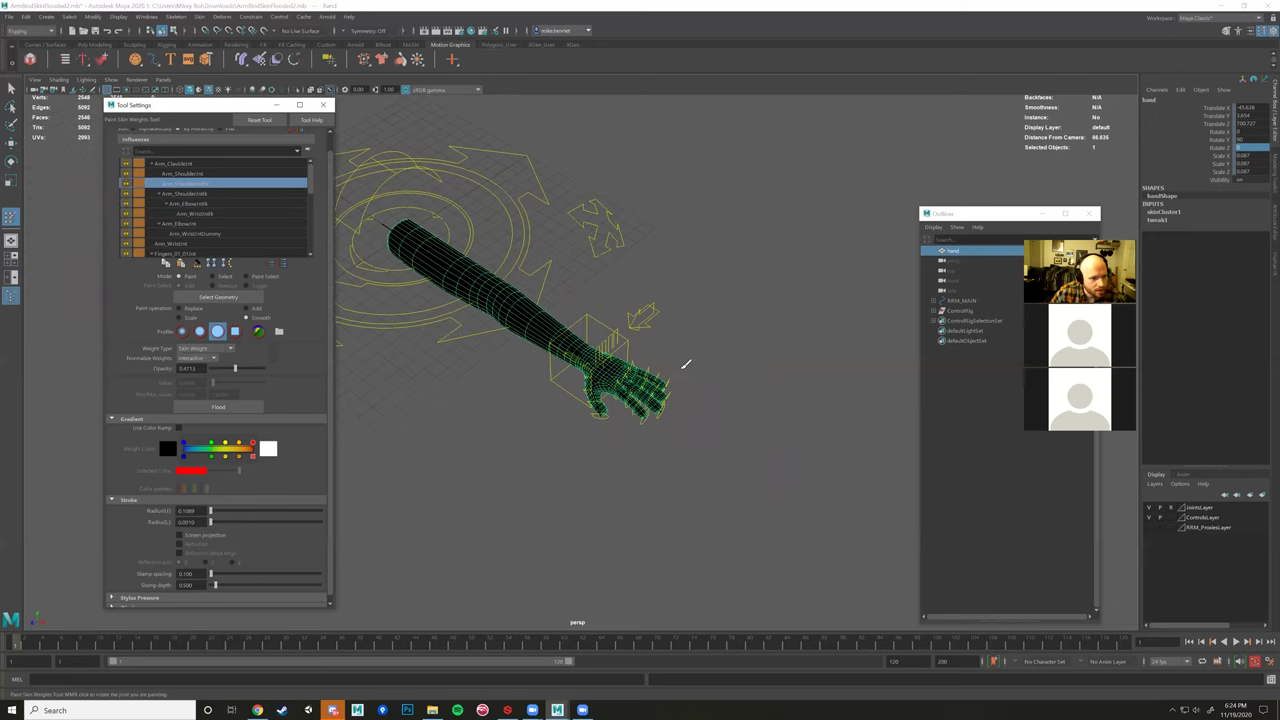
Switch to Discord, disconnect from the "Office Hours" voice channel, and return to Maya.
click(333, 709)
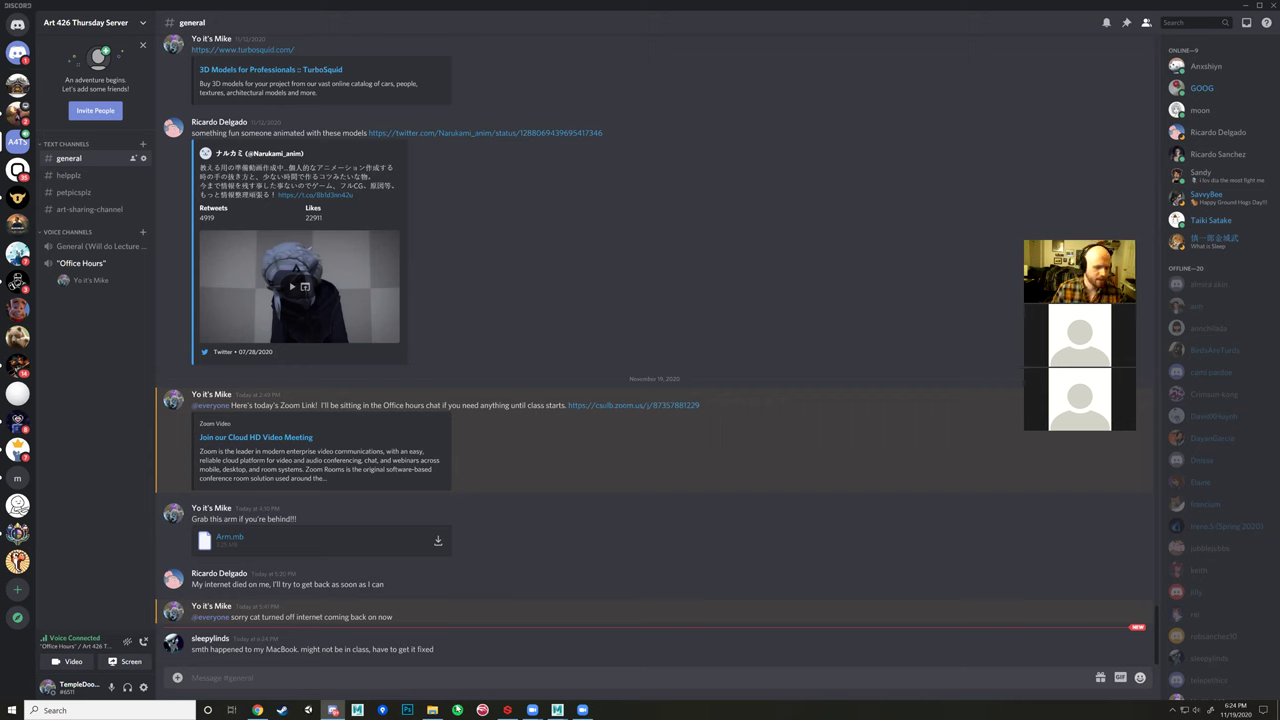
click(143, 641)
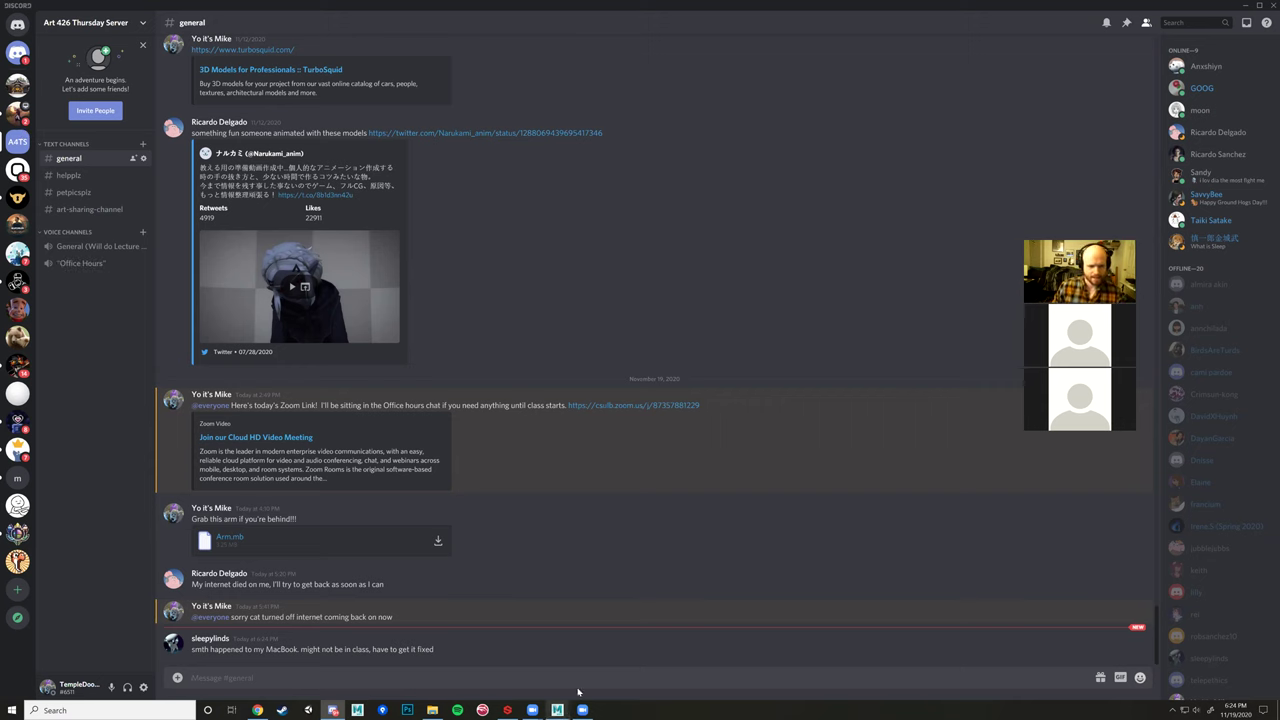
click(557, 709)
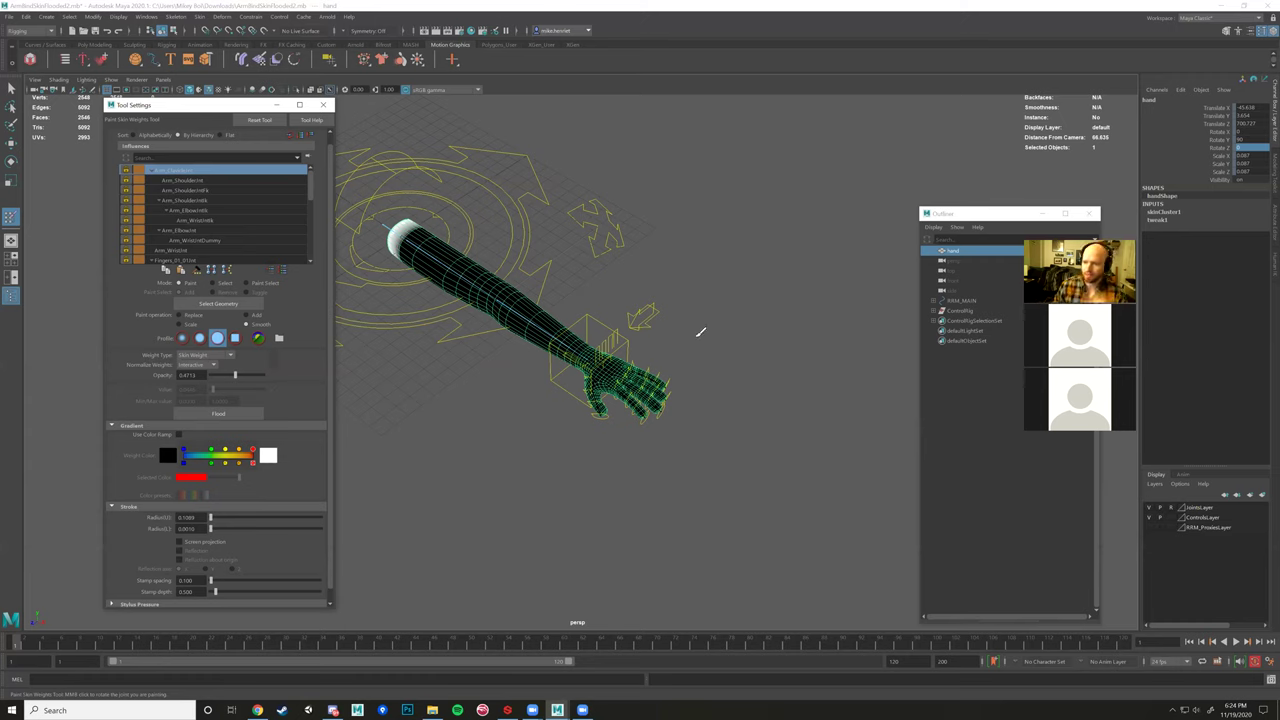
Leave weight painting, deselect the hand mesh and turn off the viewport's Wireframe on Shaded display.
scroll(678, 302, down, 3)
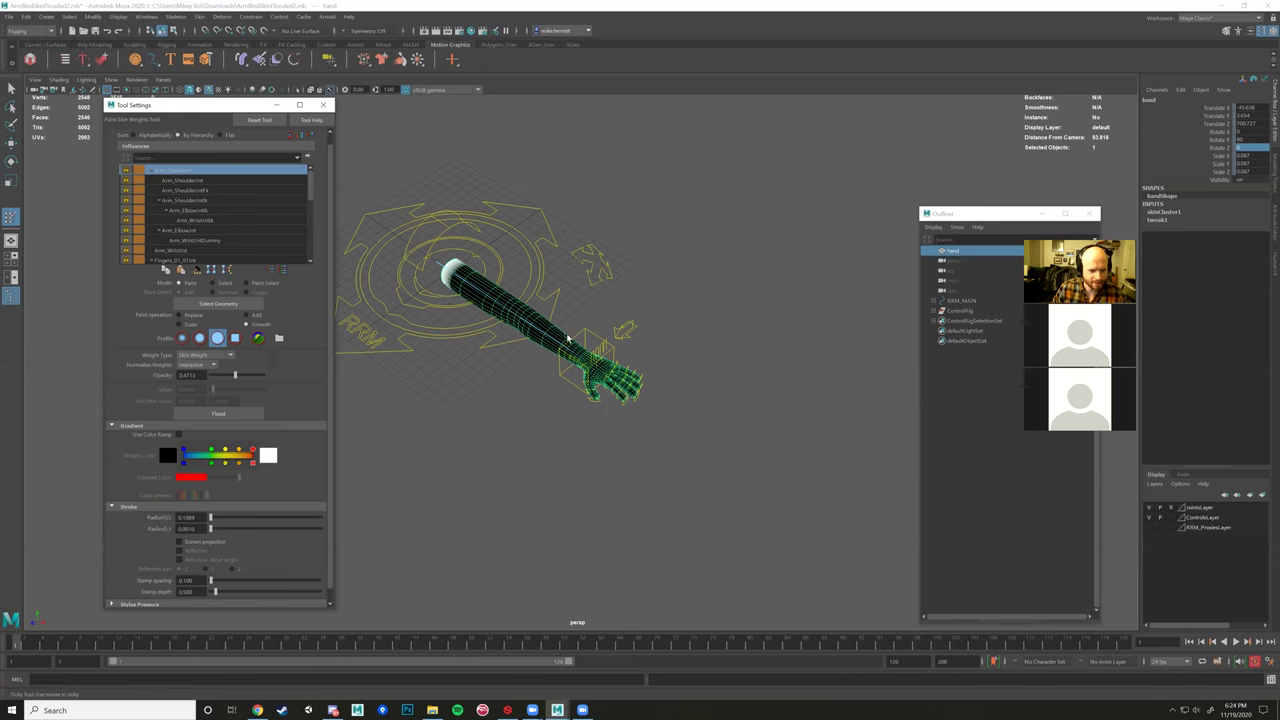
key(w)
alt+drag(755, 434, 734, 351)
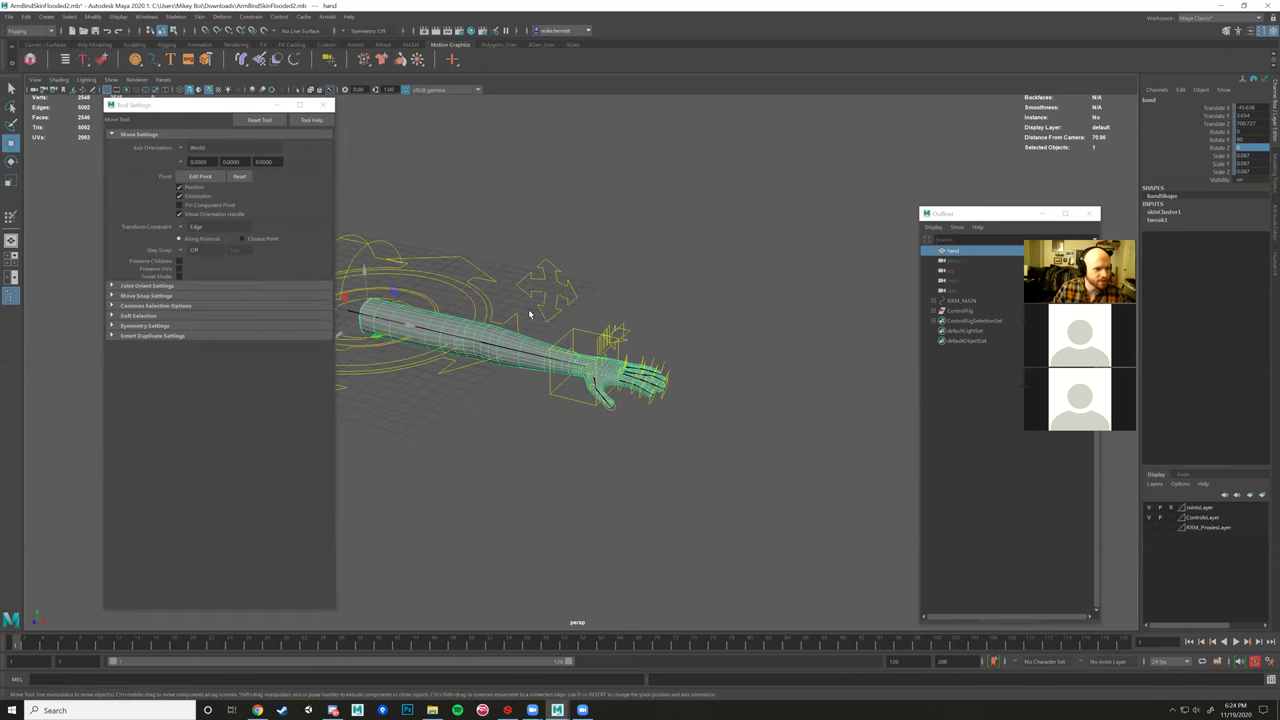
scroll(529, 311, up, 5)
click(209, 90)
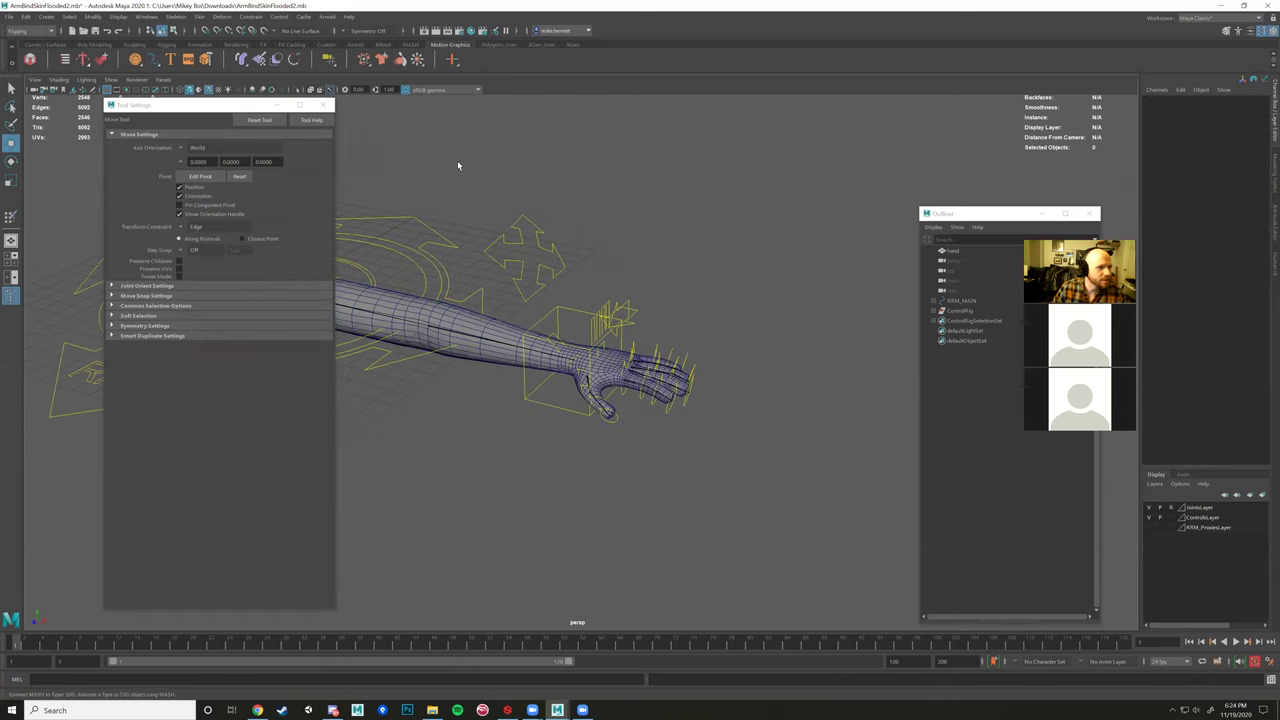
alt+drag(660, 248, 706, 246)
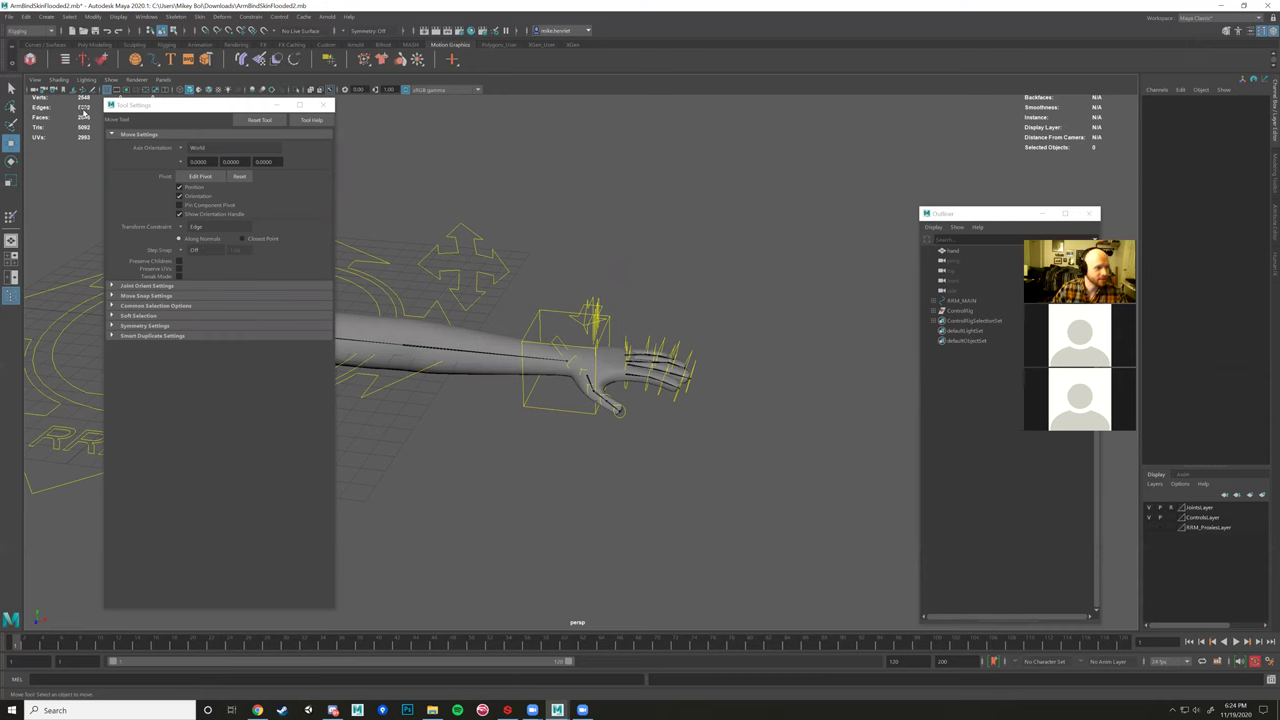
Save the scene under its current name, ArmBindSkinFlooded2.mb.
alt+drag(640, 244, 606, 262)
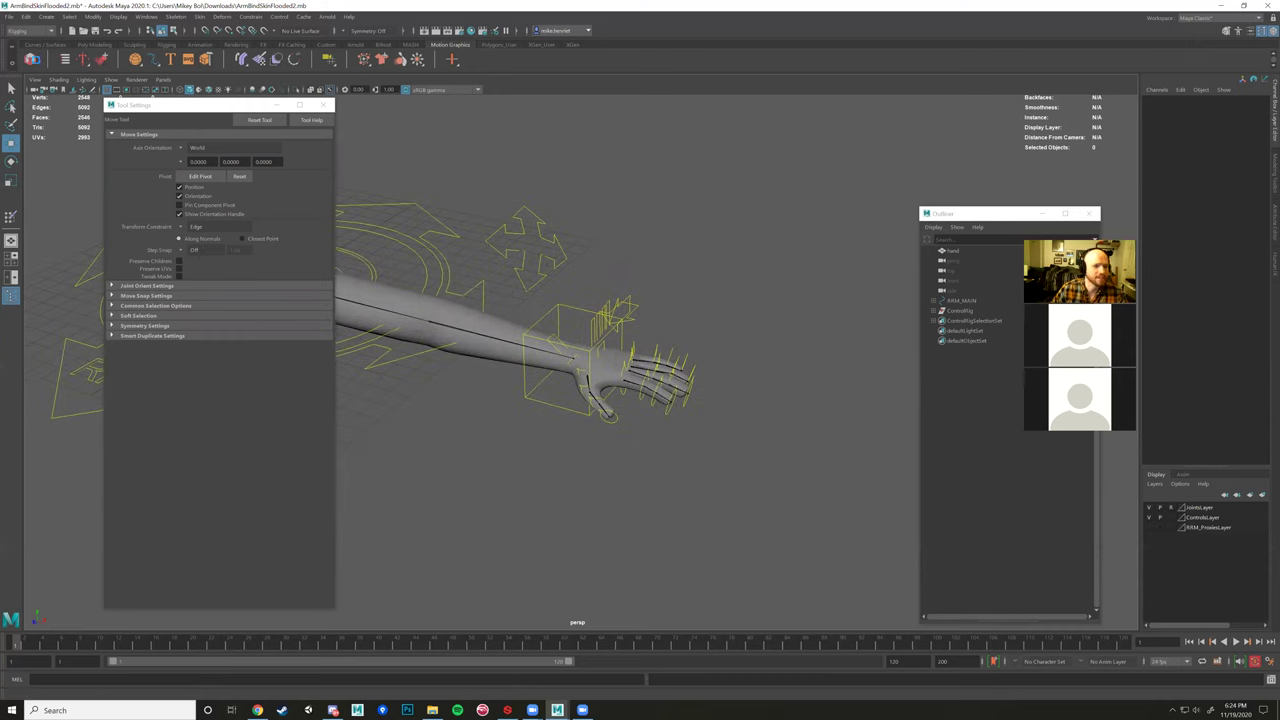
click(9, 17)
click(35, 58)
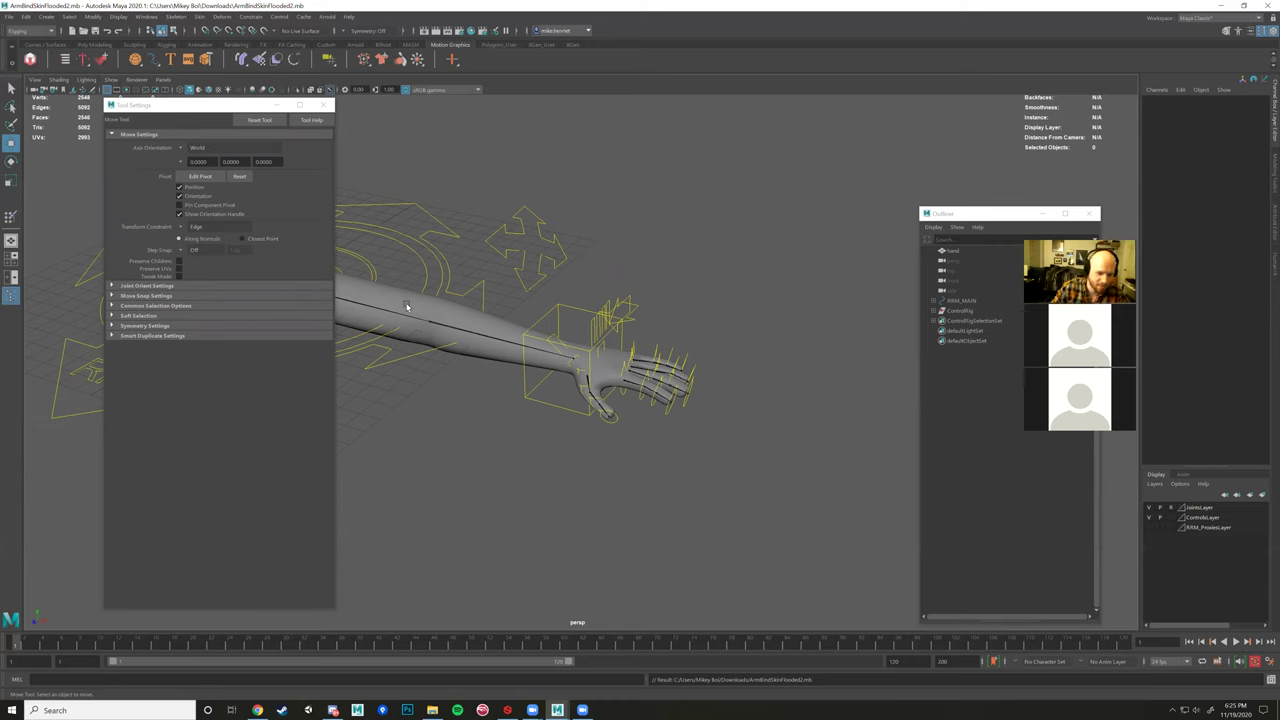
Try rotating the Fingers_01_01 control about 24.6° around Z to check the knuckle's deformation, and undo the rotation.
scroll(641, 392, up, 3)
alt+drag(594, 410, 652, 426)
click(644, 398)
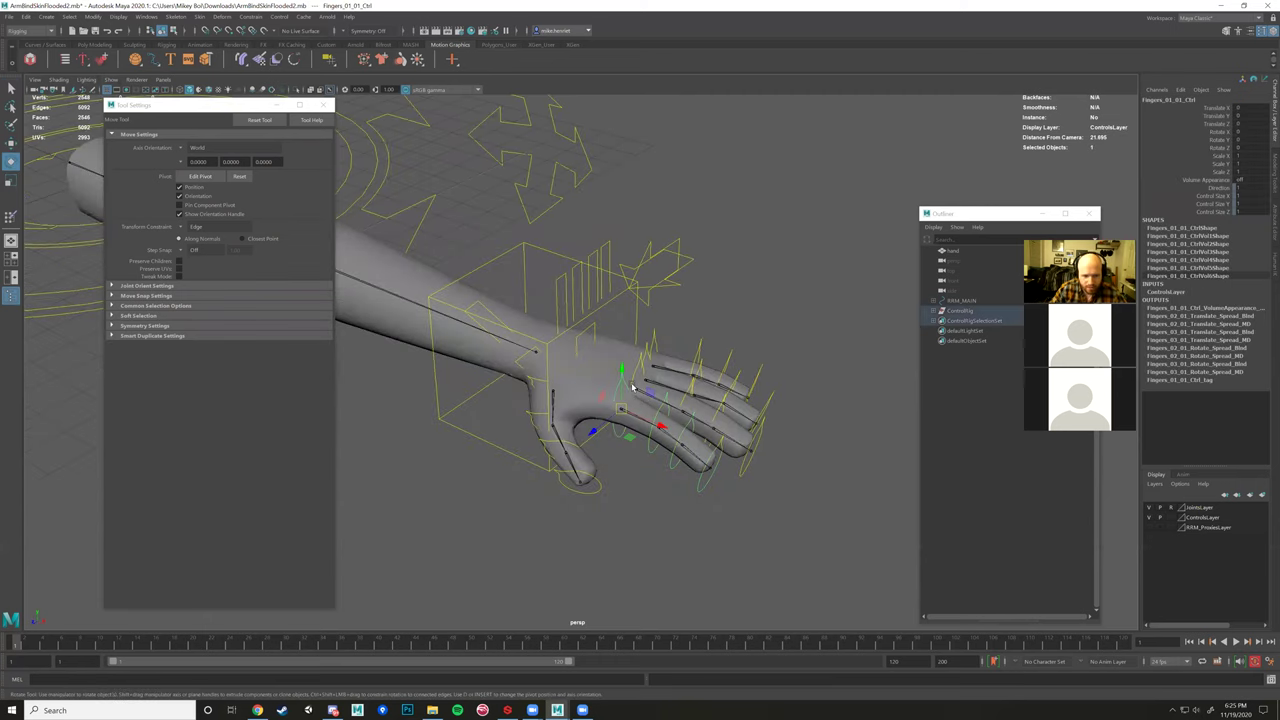
key(e)
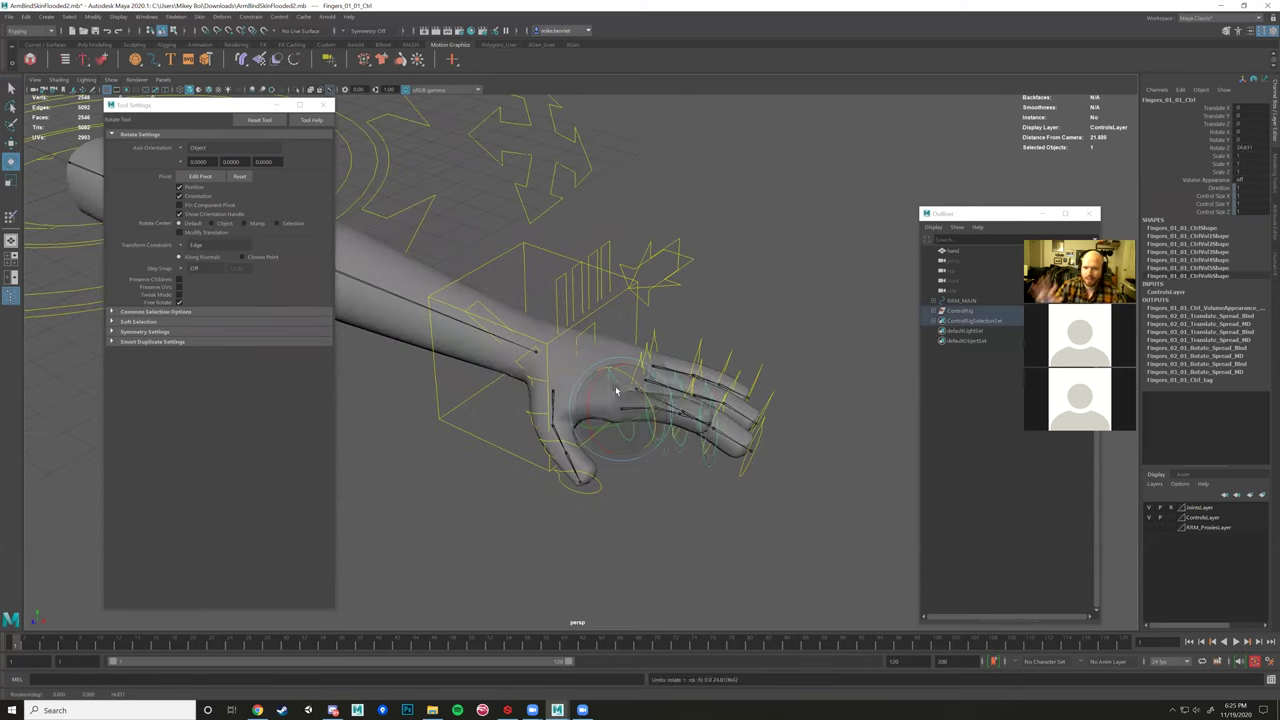
alt+drag(616, 391, 616, 391)
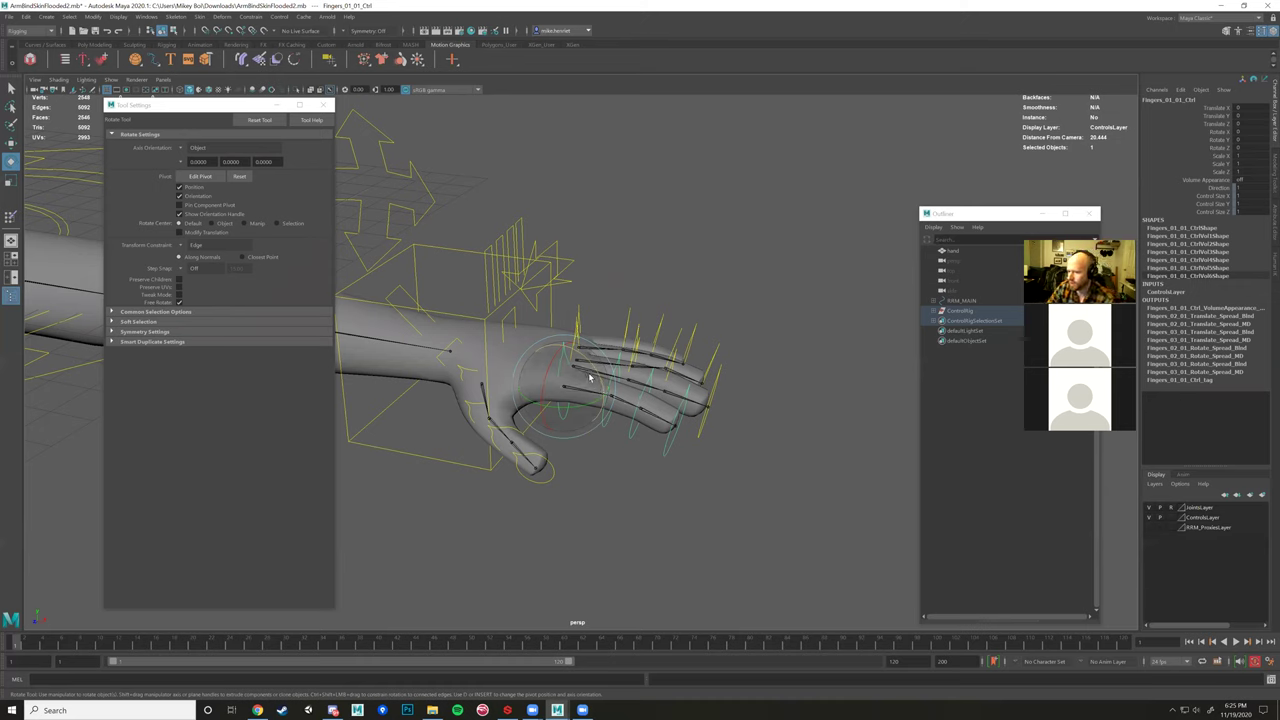
click(591, 292)
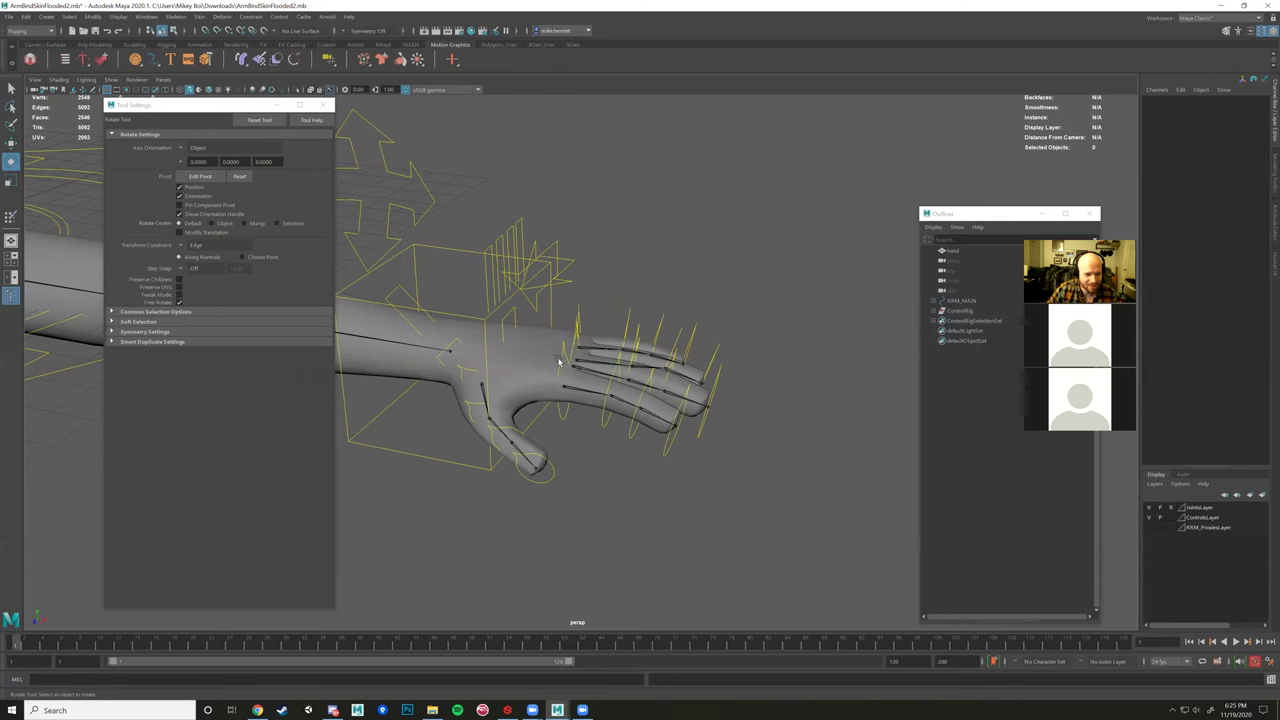
click(649, 344)
alt+drag(714, 320, 698, 420)
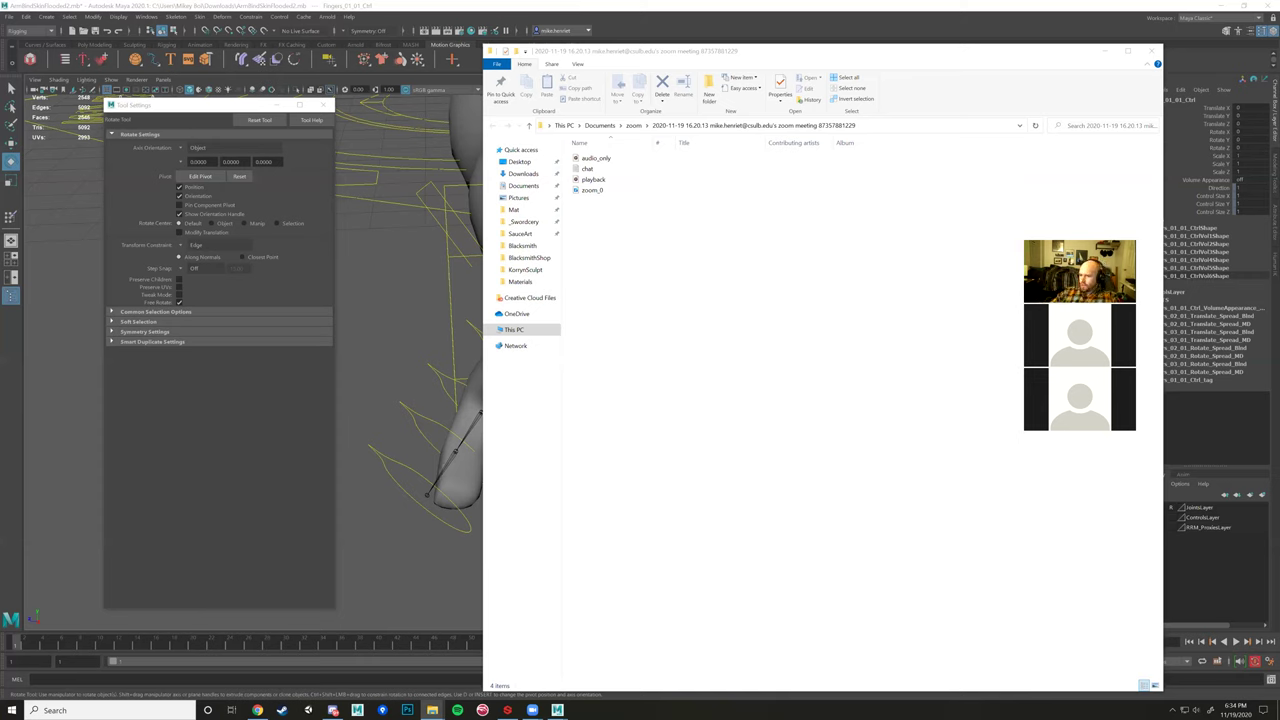
Switch from File Explorer back to Maya, clear the finger control selection and save the scene again.
click(368, 5)
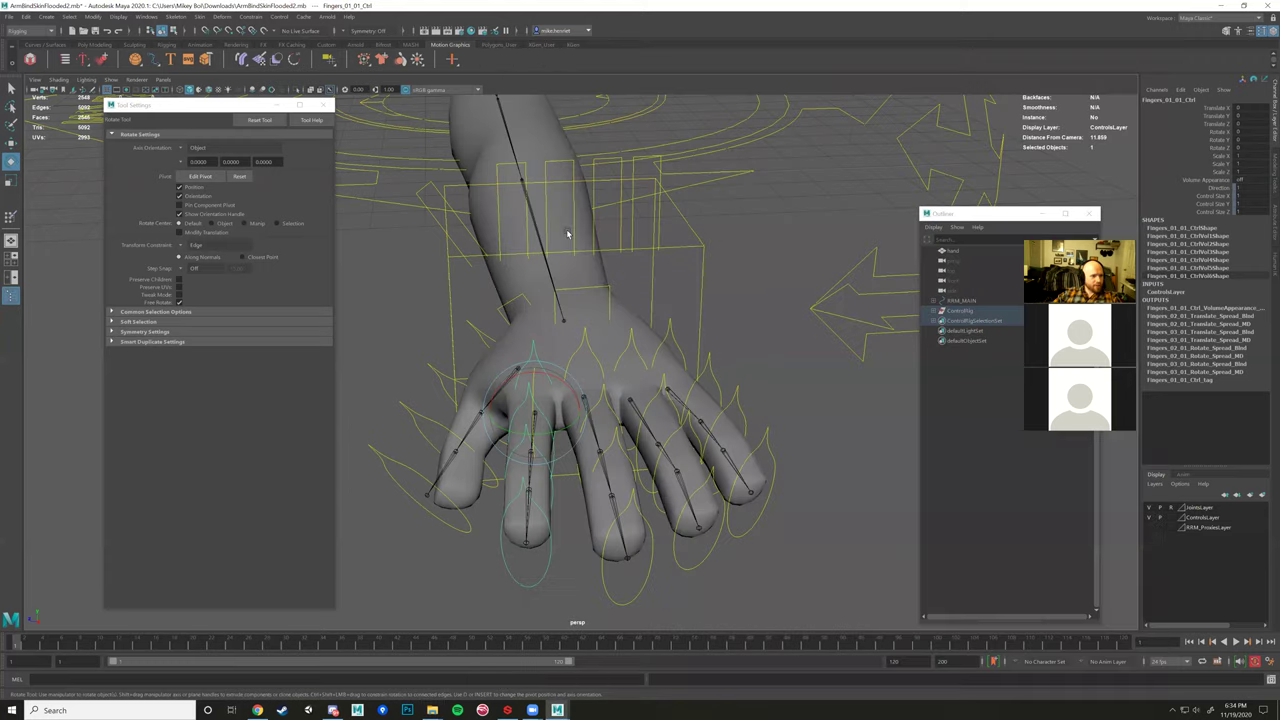
alt+drag(547, 285, 424, 196)
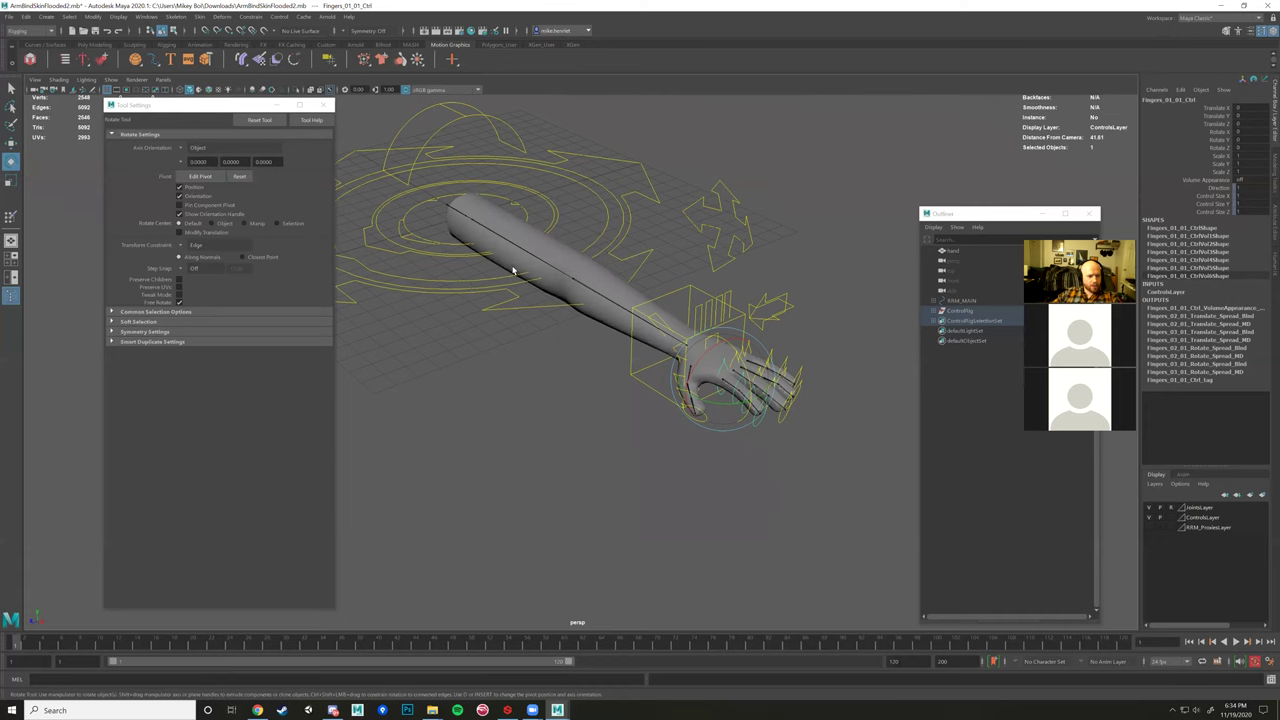
click(524, 396)
key(ctrl+s)
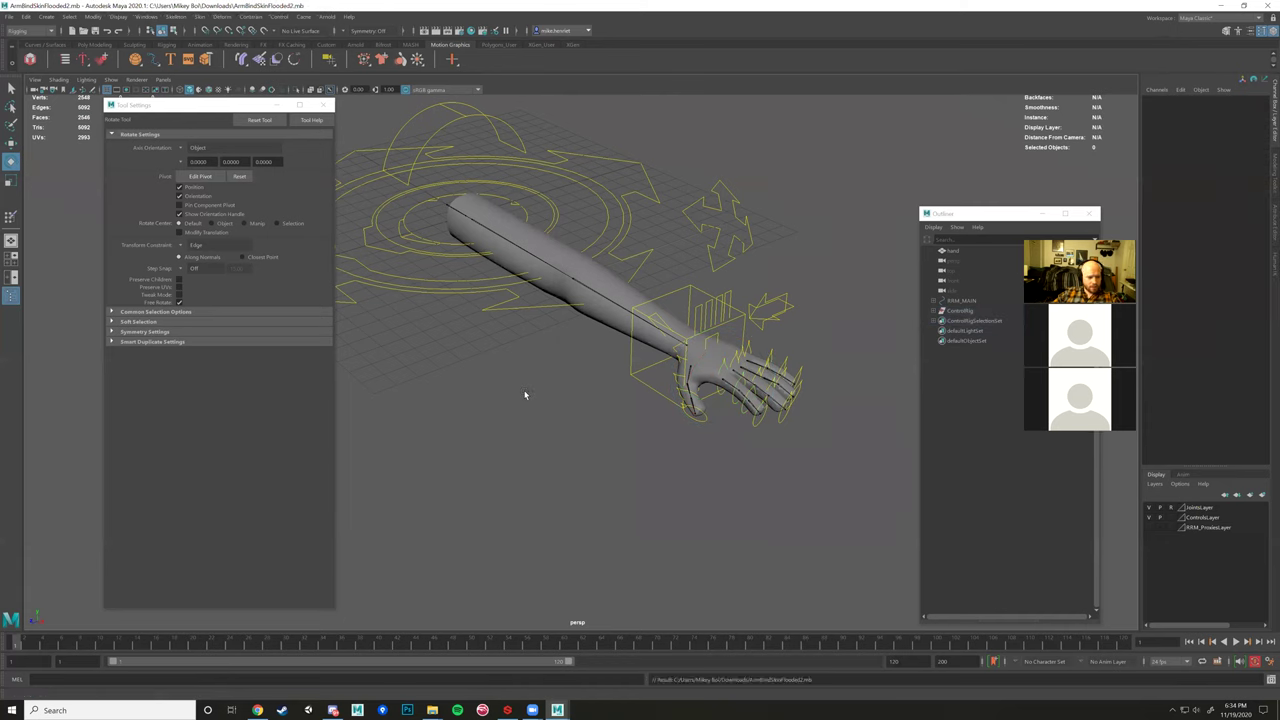
scroll(532, 393, up, 2)
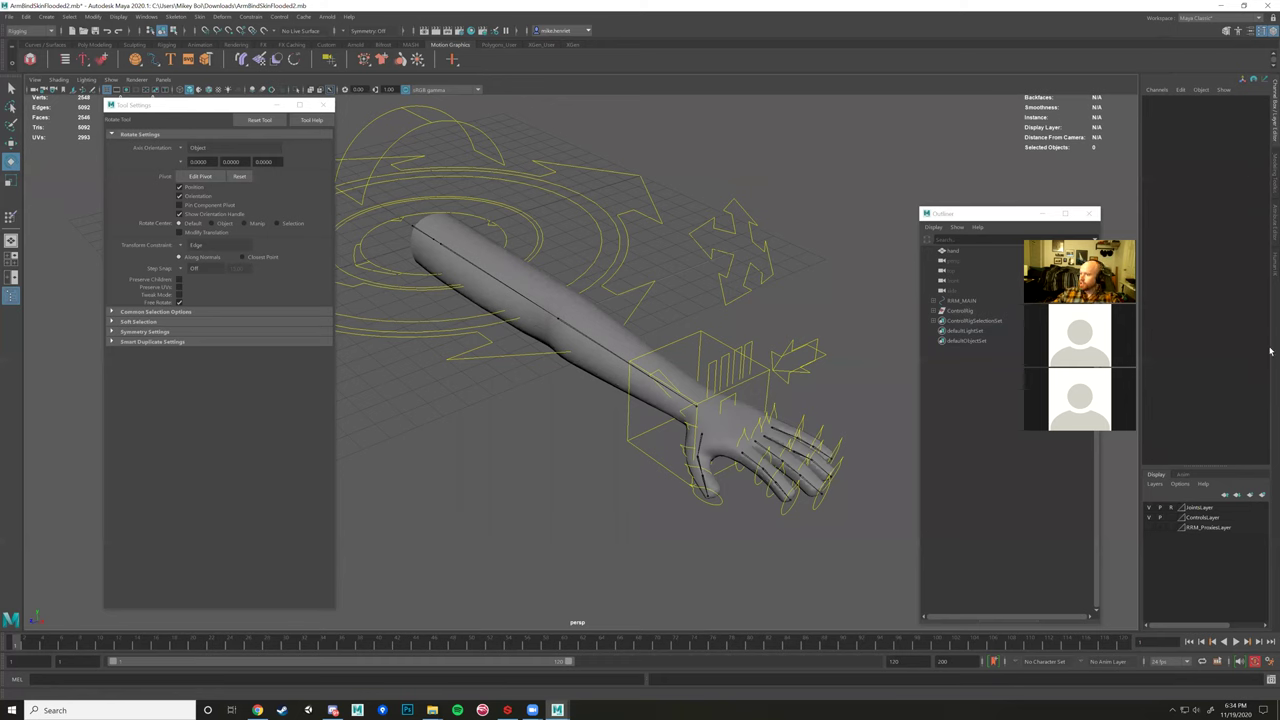
key(alt+Tab)
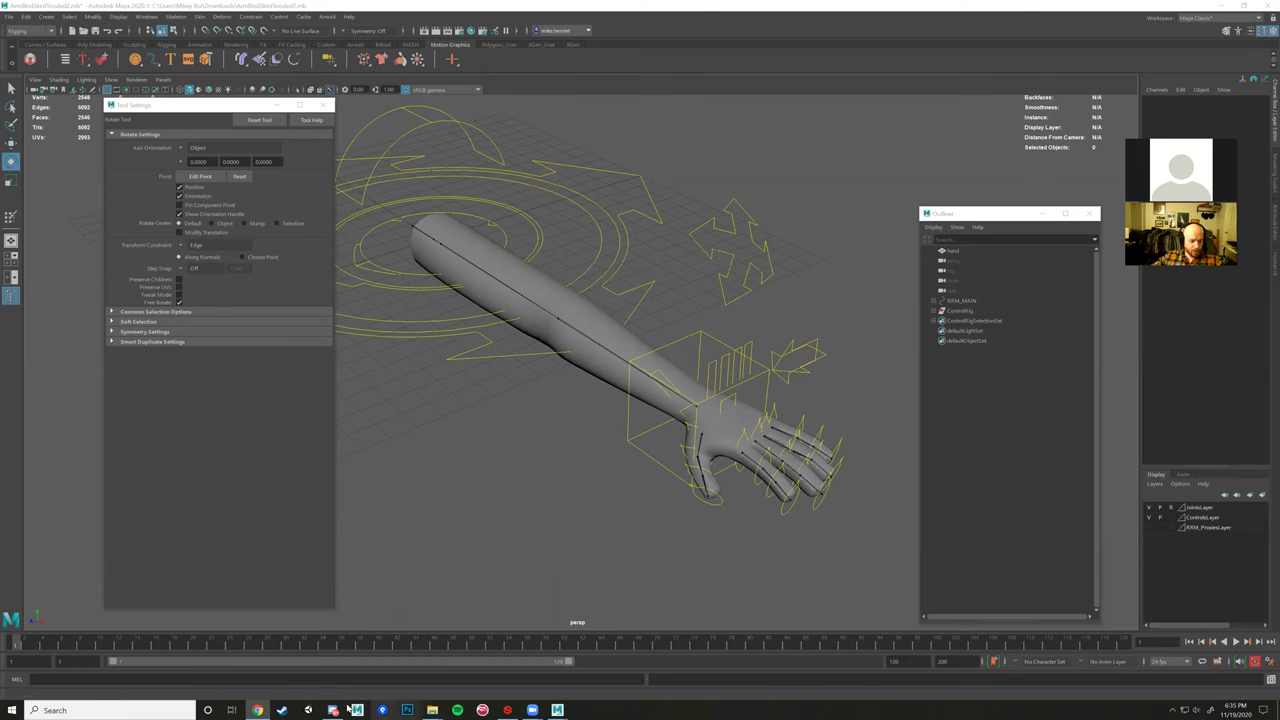
Select the hand mesh and examine the arm's shape and wireframe from the side and from above.
mouse_move(333, 709)
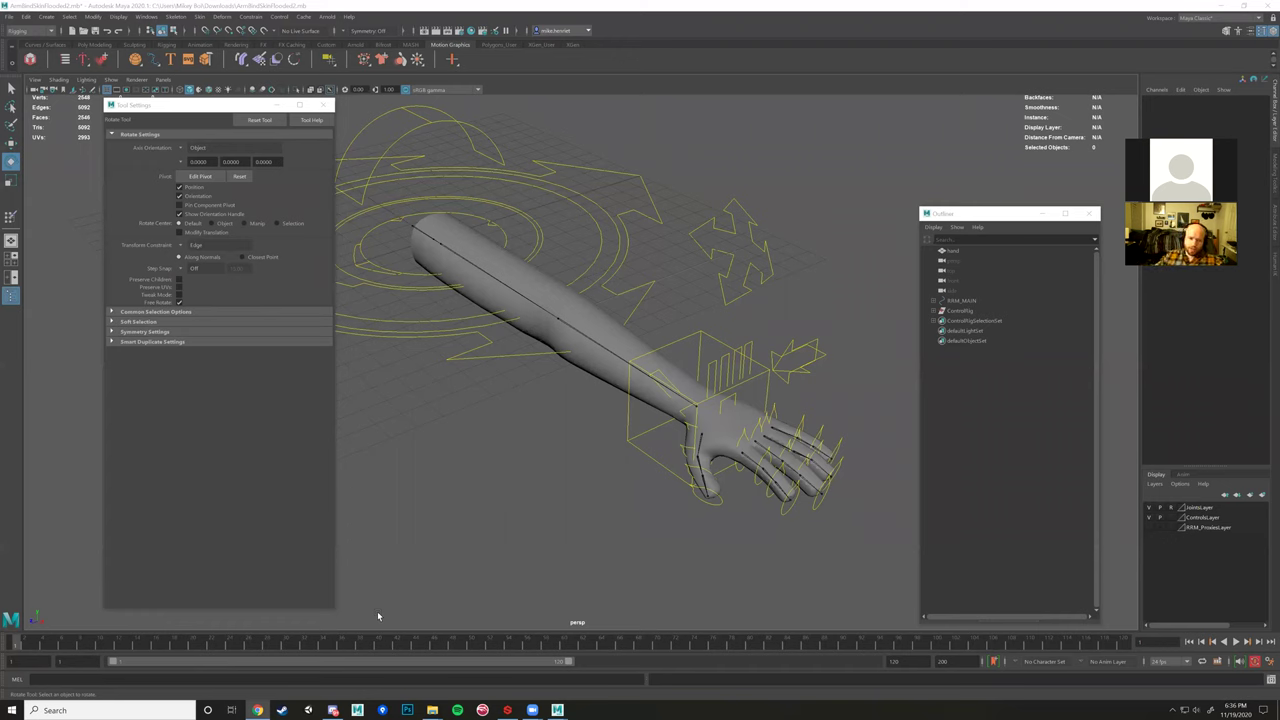
click(597, 358)
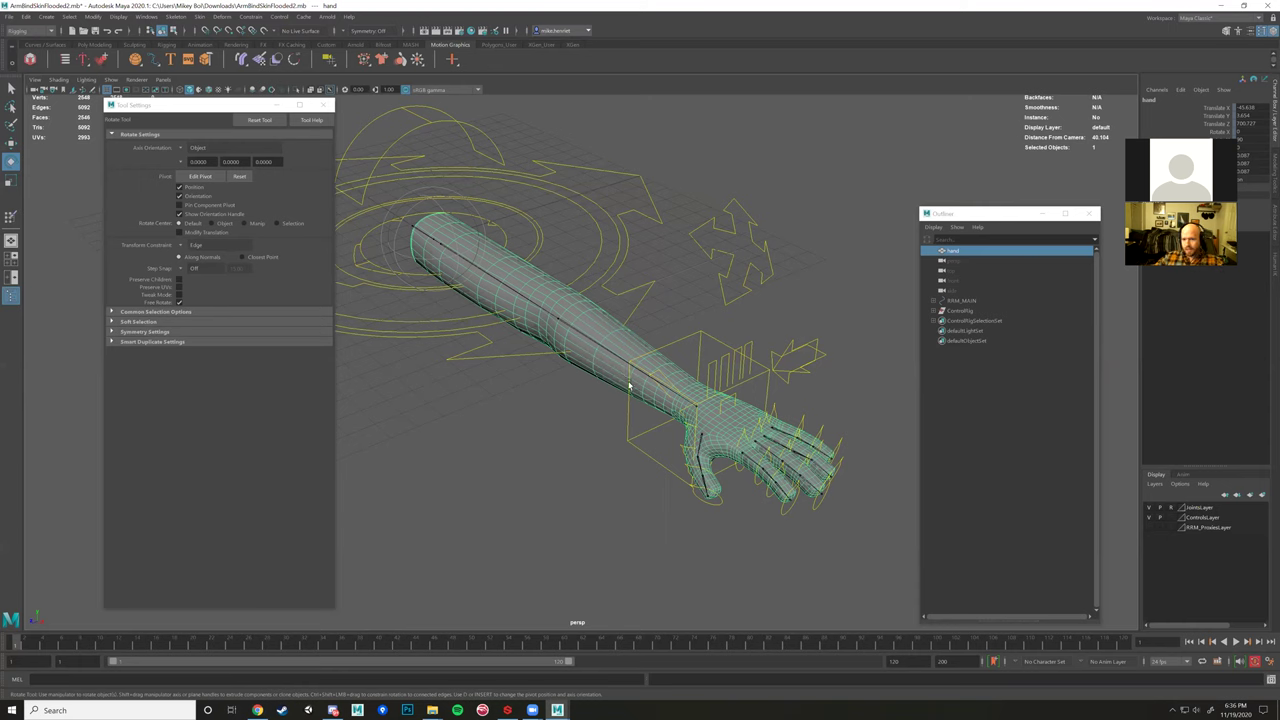
alt+drag(555, 449, 675, 411)
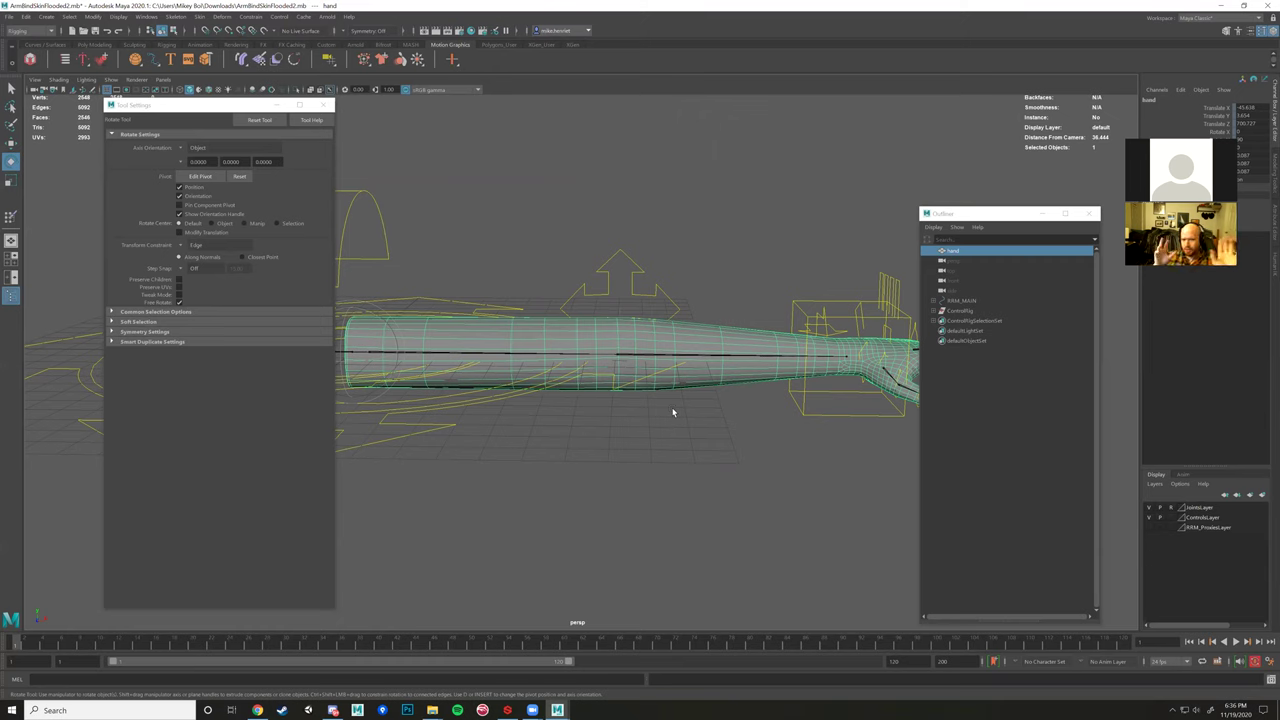
scroll(665, 388, down, 3)
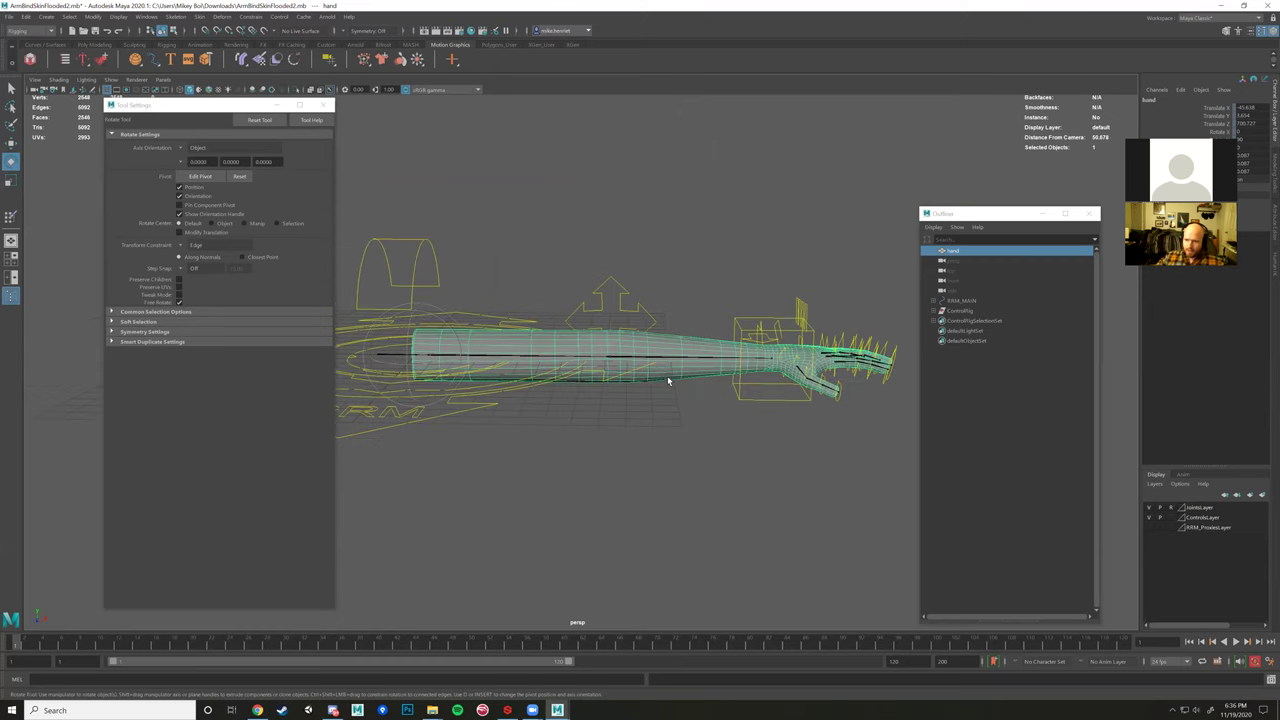
alt+drag(697, 414, 659, 490)
scroll(763, 457, up, 2)
alt+middle_drag(659, 490, 660, 474)
mouse_move(660, 474)
alt+mouse_down()
mouse_move(703, 452)
mouse_move(673, 456)
alt+mouse_up()
scroll(690, 462, down, 3)
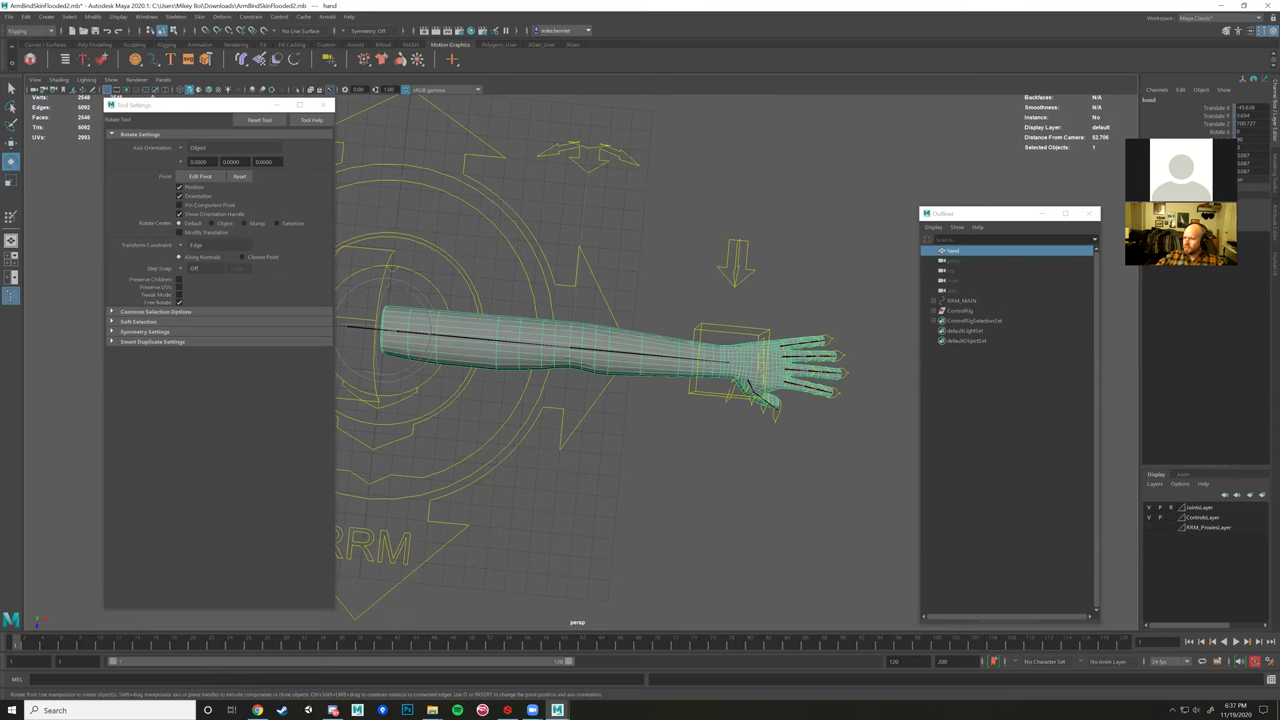
Switch to Discord and view the newest rig screenshot posted in the helpplz channel.
key(alt+Tab)
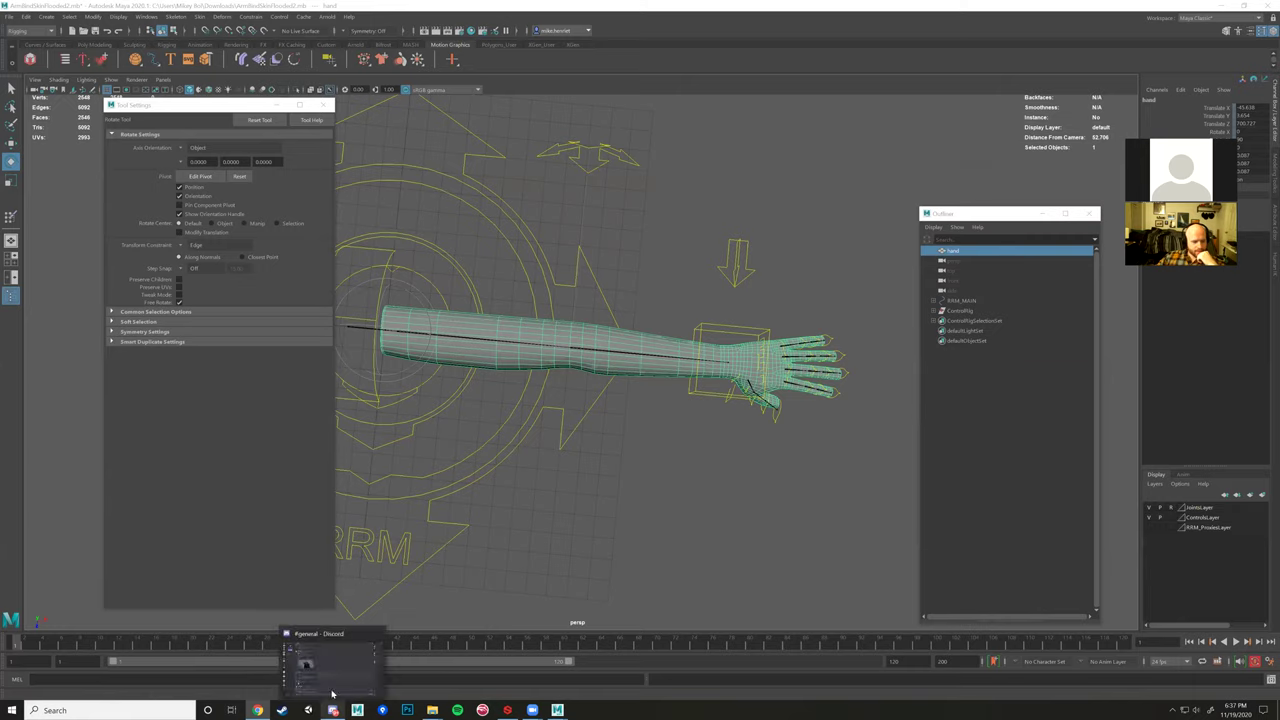
click(333, 692)
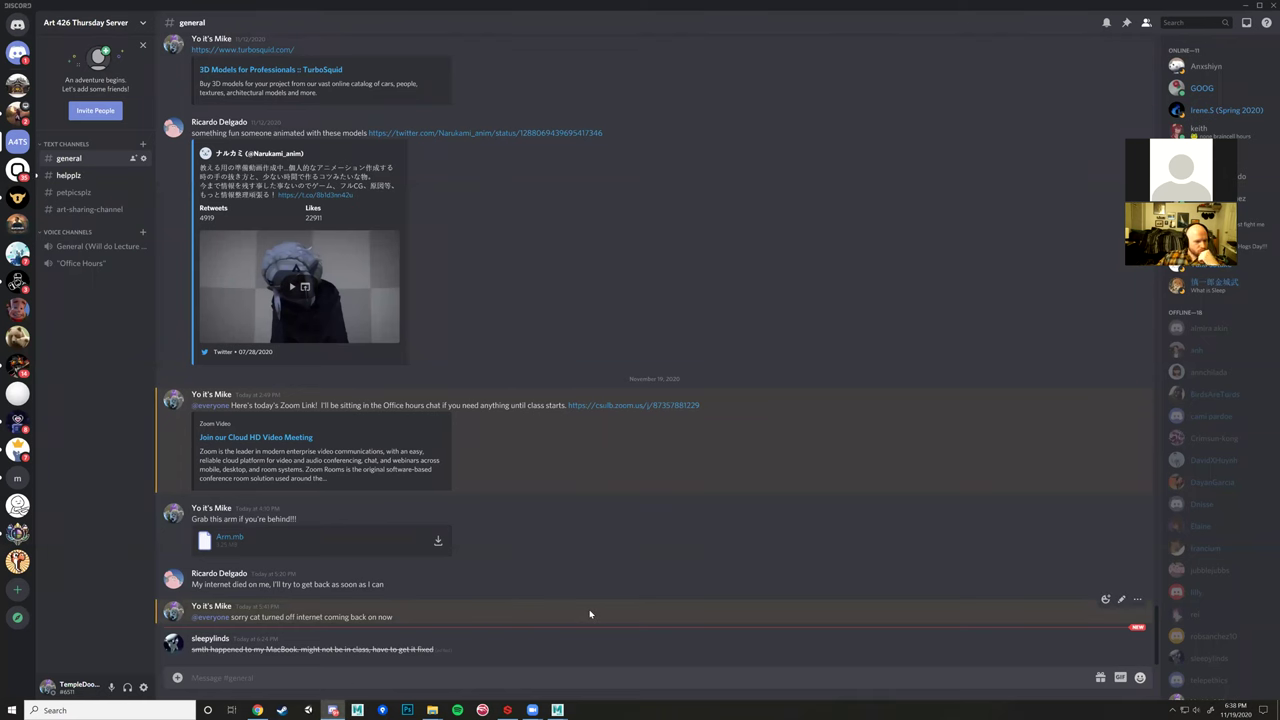
click(85, 177)
click(250, 586)
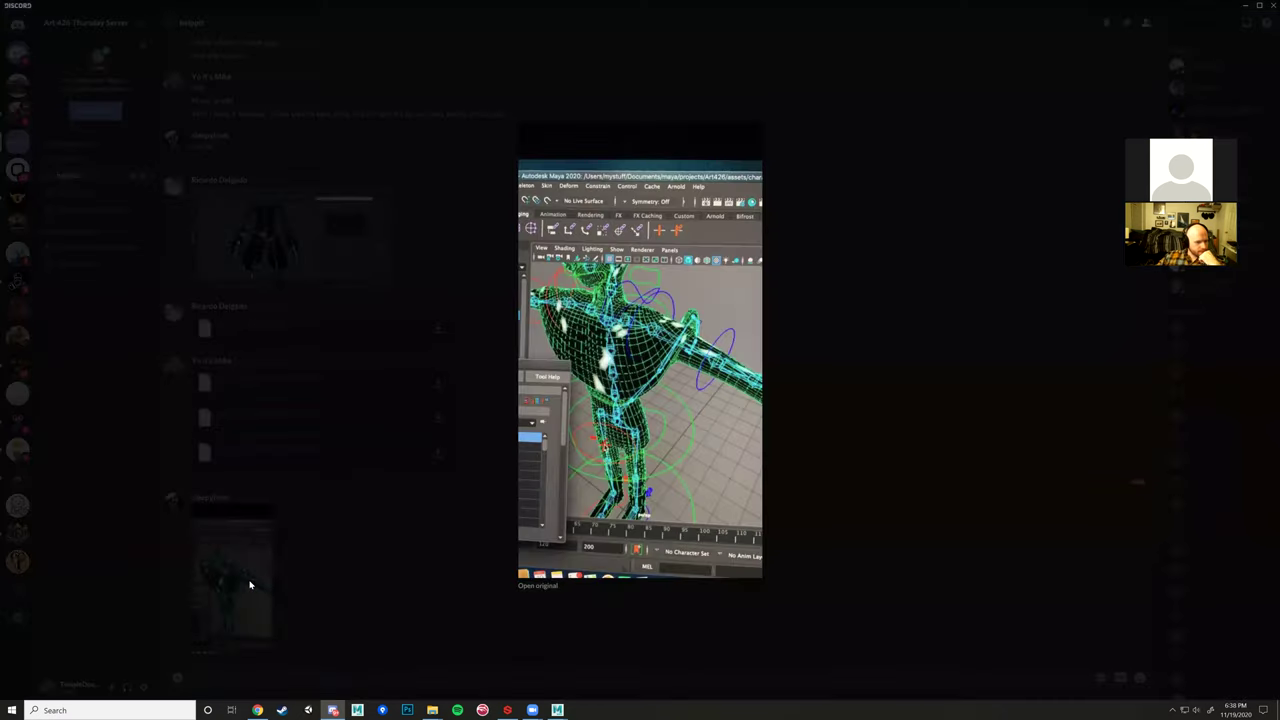
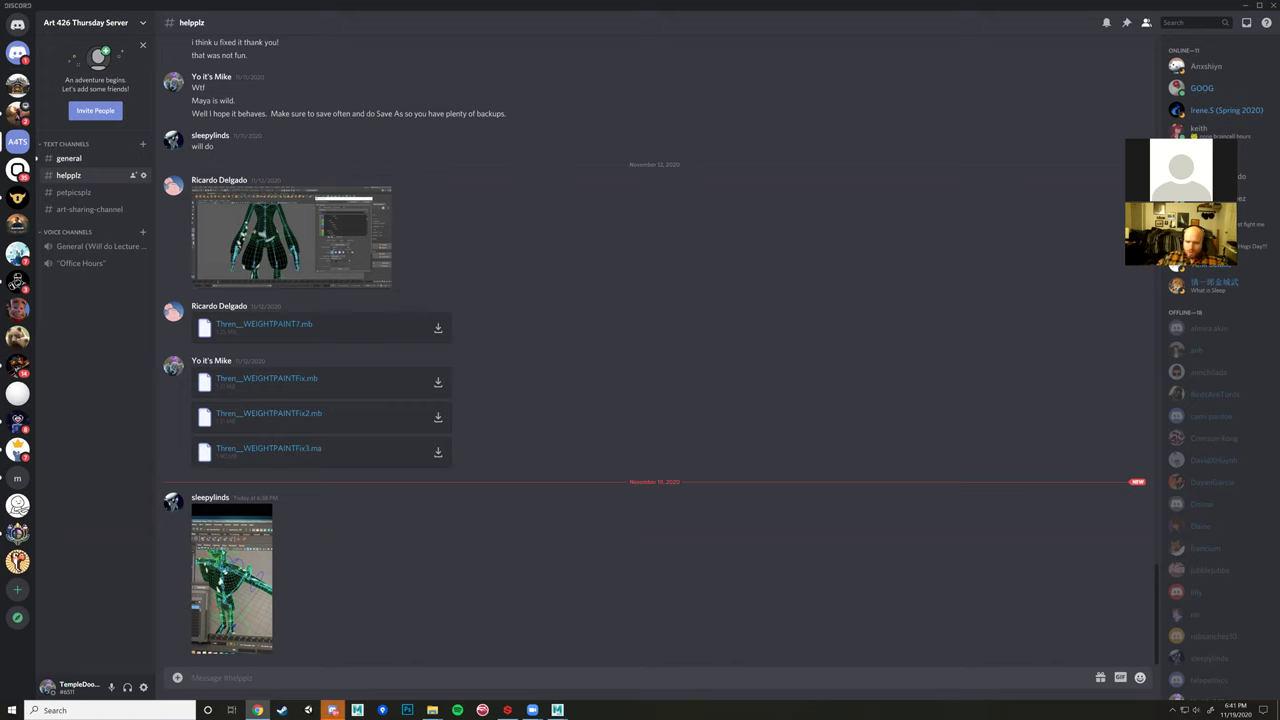
Download weights_weird.mb from the Discord general channel and switch back to Maya.
click(72, 158)
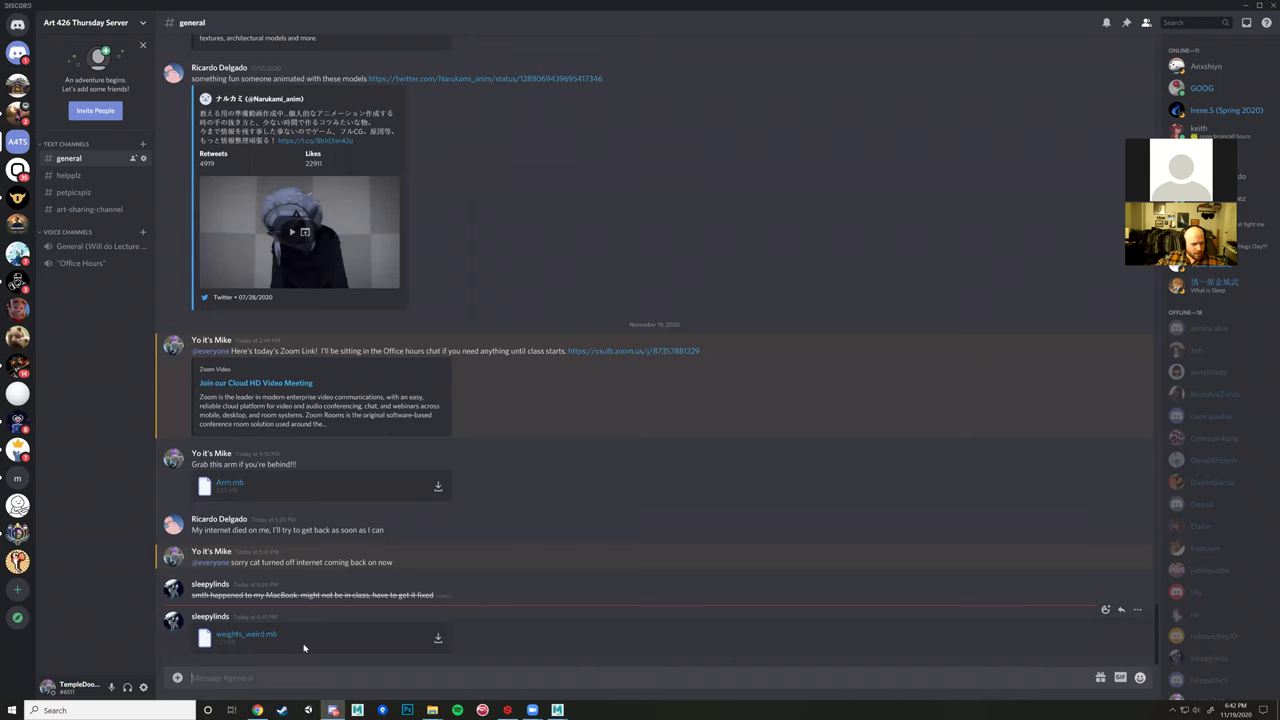
click(437, 641)
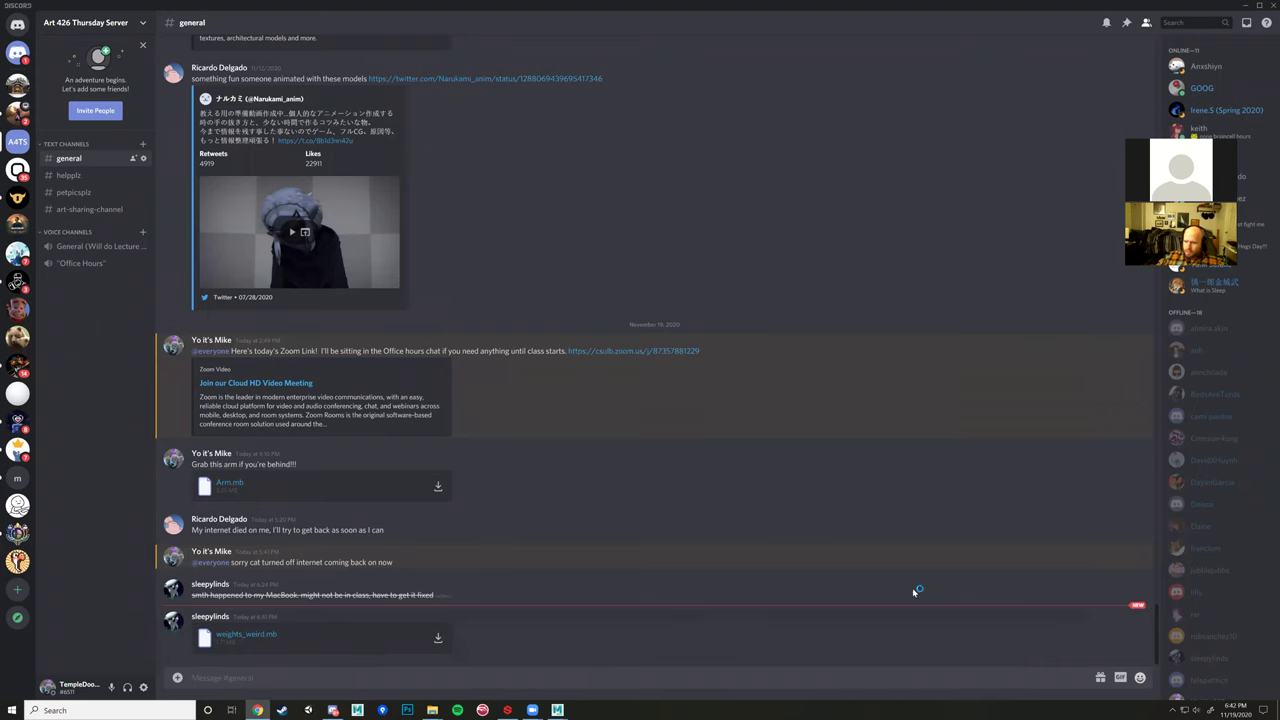
click(571, 688)
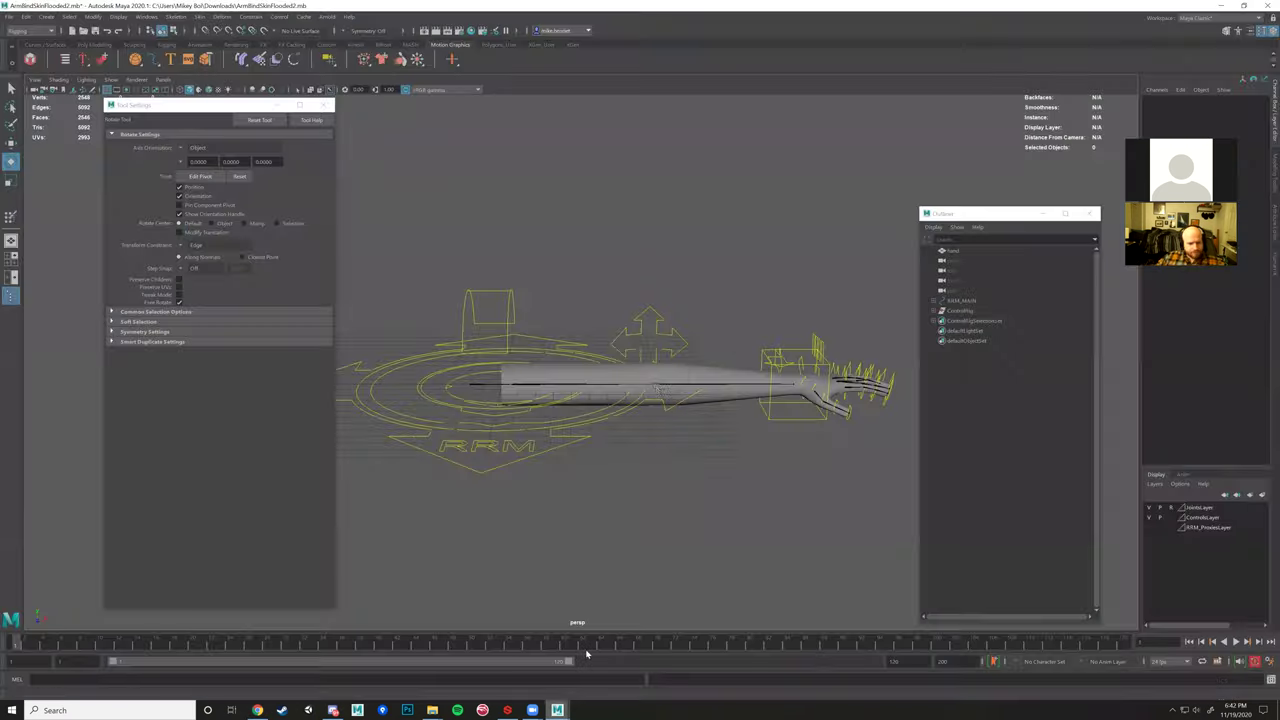
Open the scene weights_weird.mb from the Downloads folder, sorting the files by most recently modified, and frame the whole character.
click(8, 17)
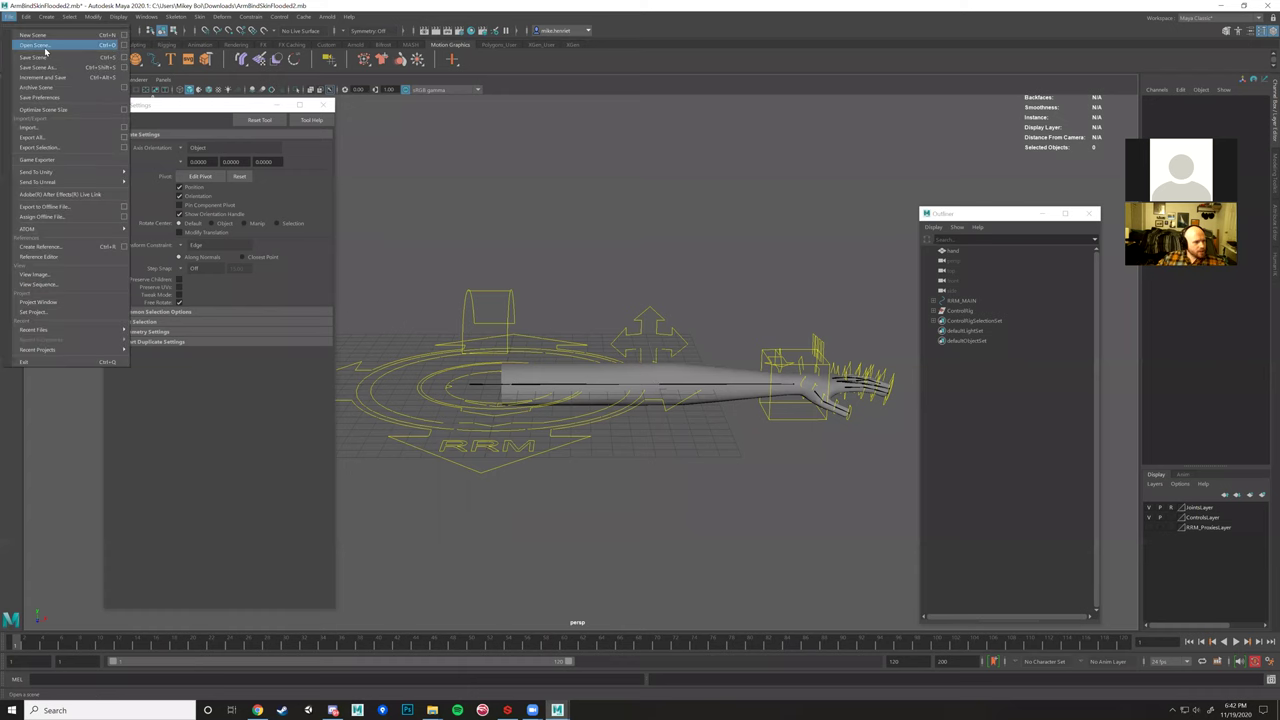
click(44, 47)
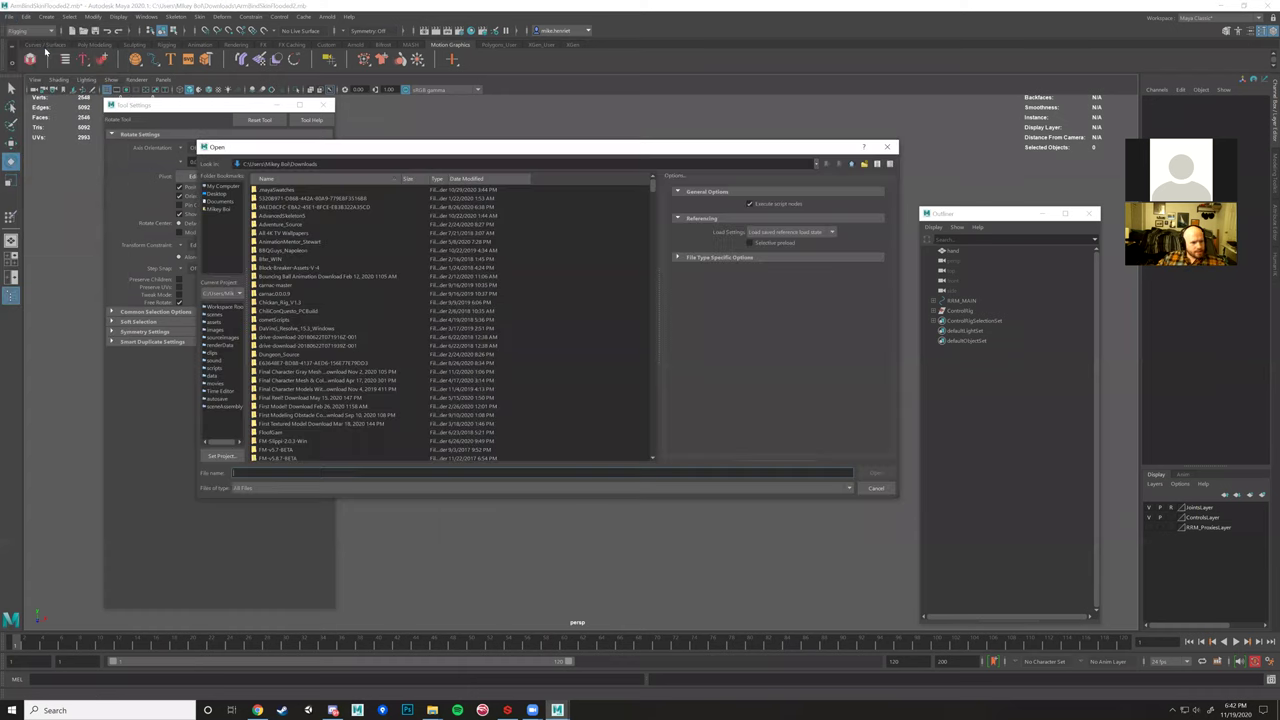
scroll(285, 205, down, 15)
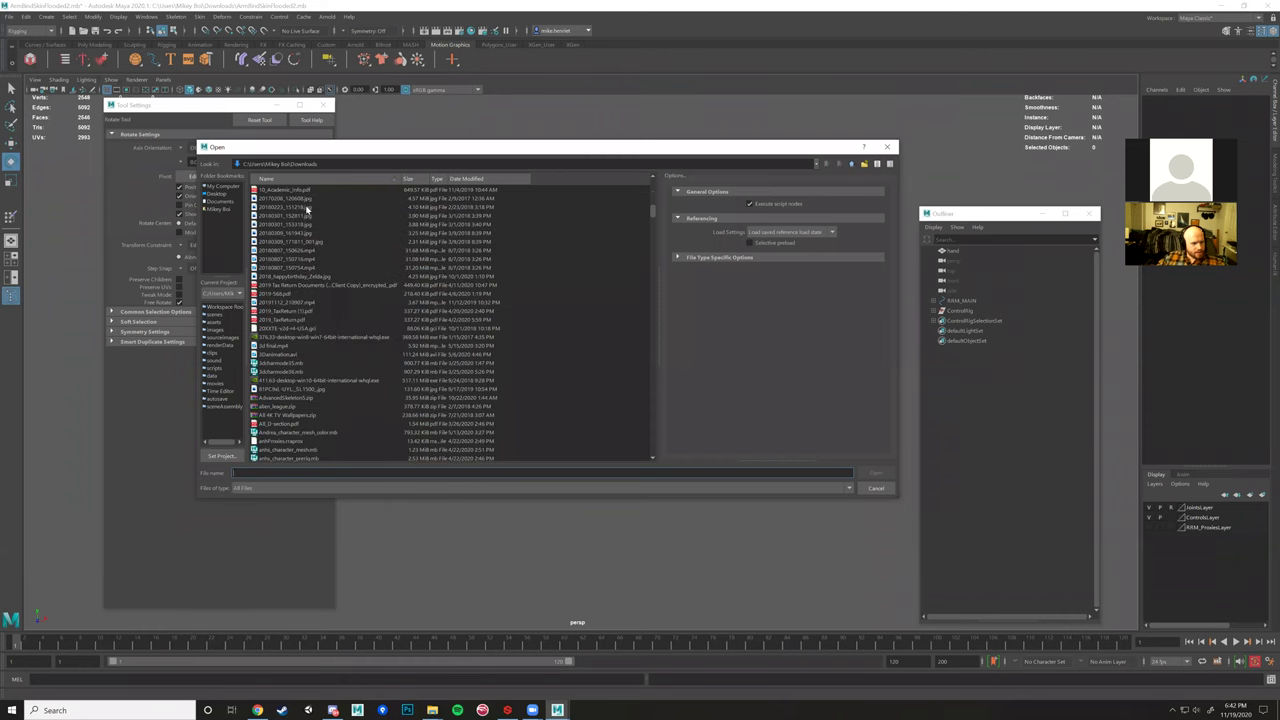
scroll(330, 215, up, 15)
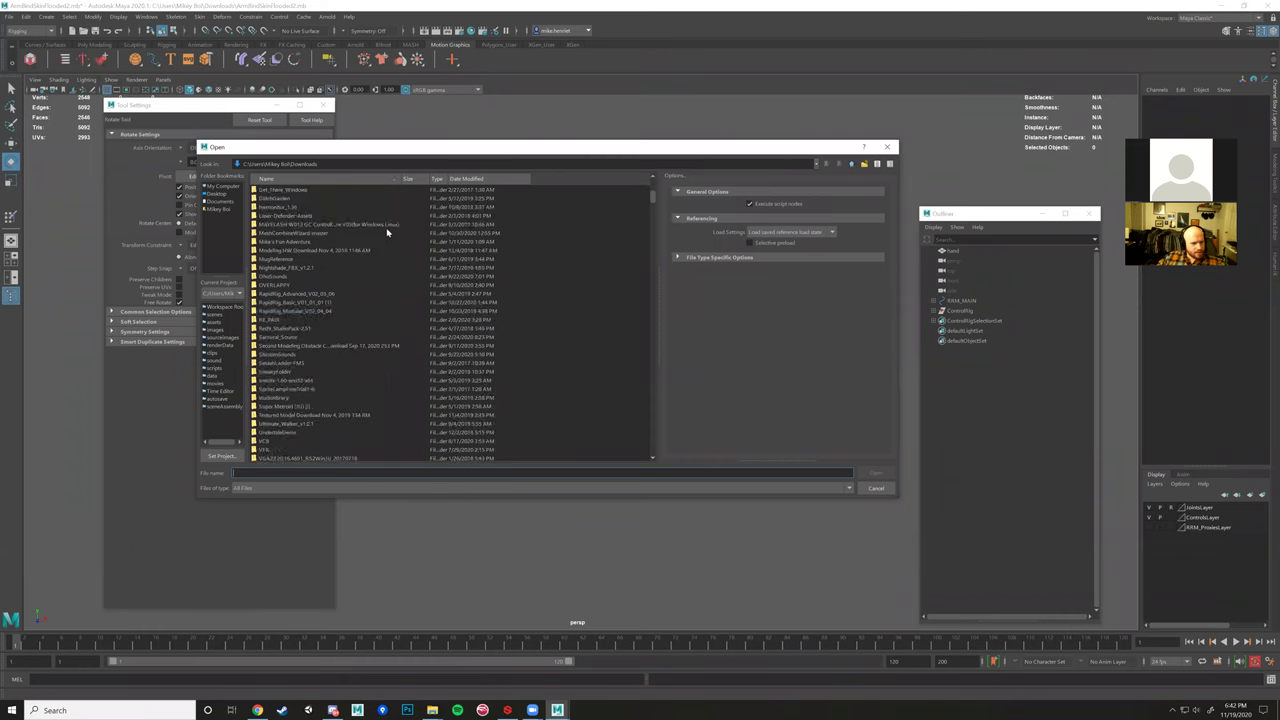
click(467, 179)
click(467, 179)
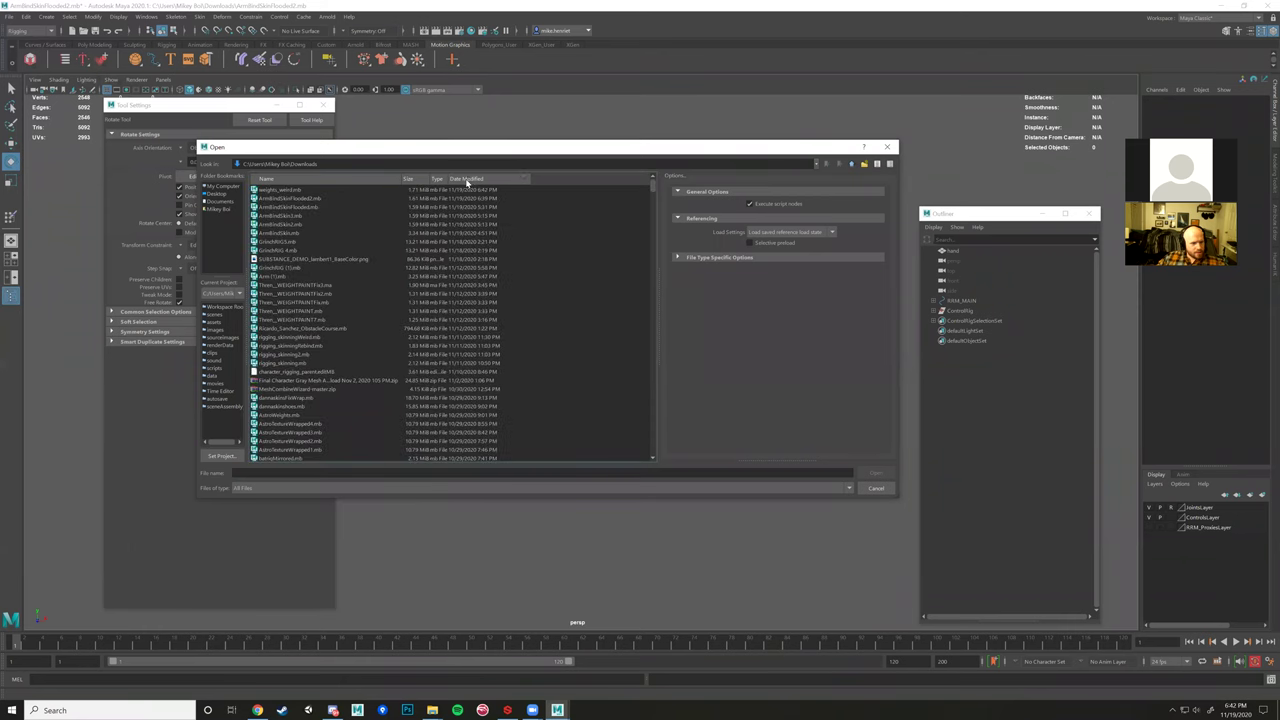
click(295, 189)
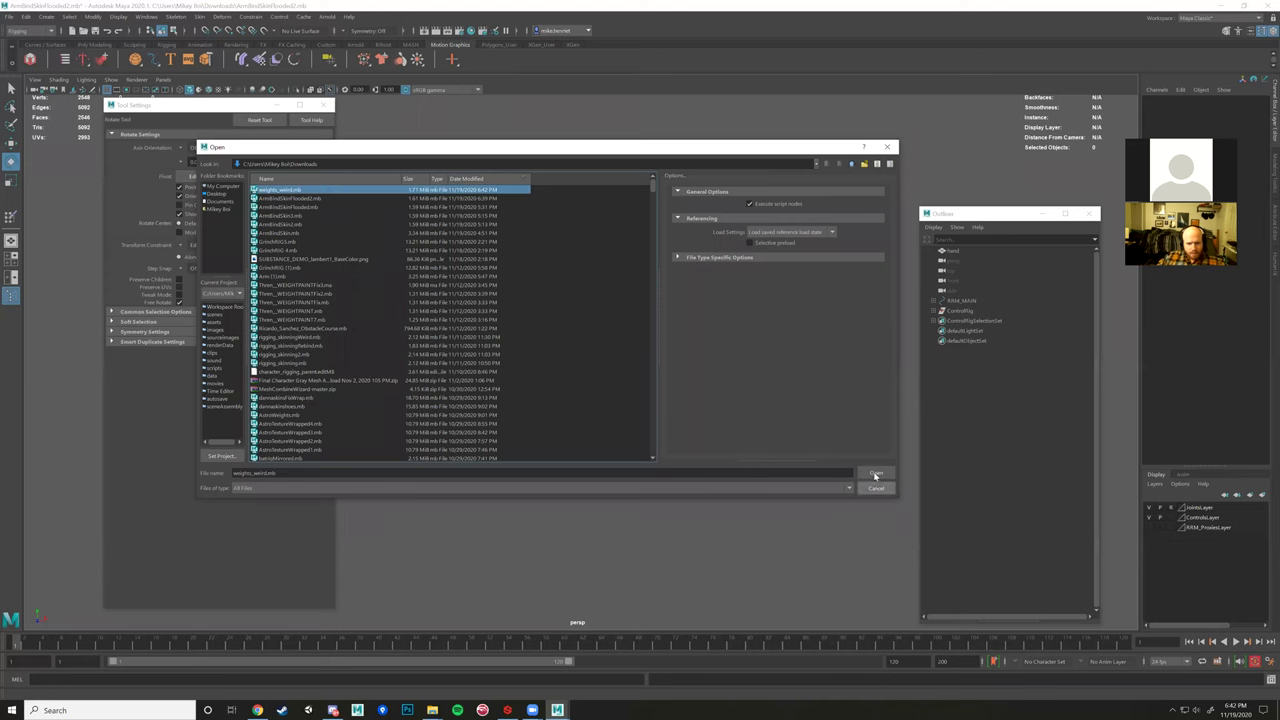
click(875, 474)
click(600, 361)
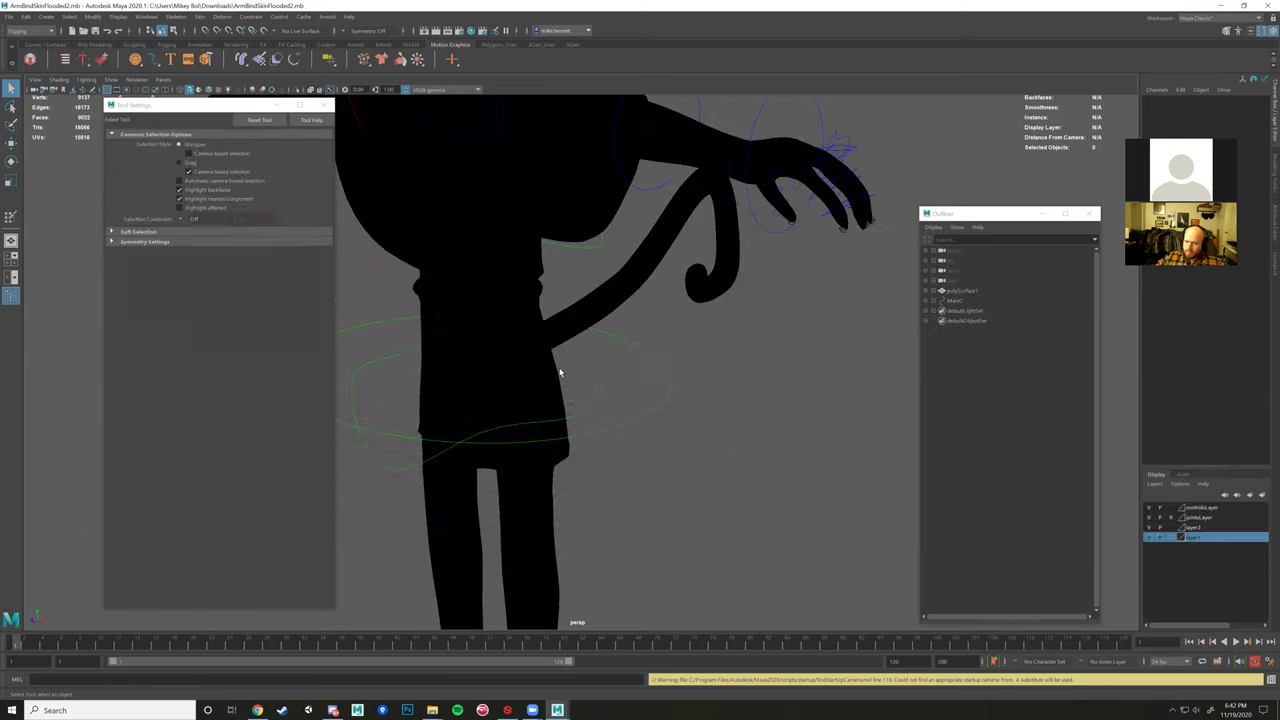
key(f)
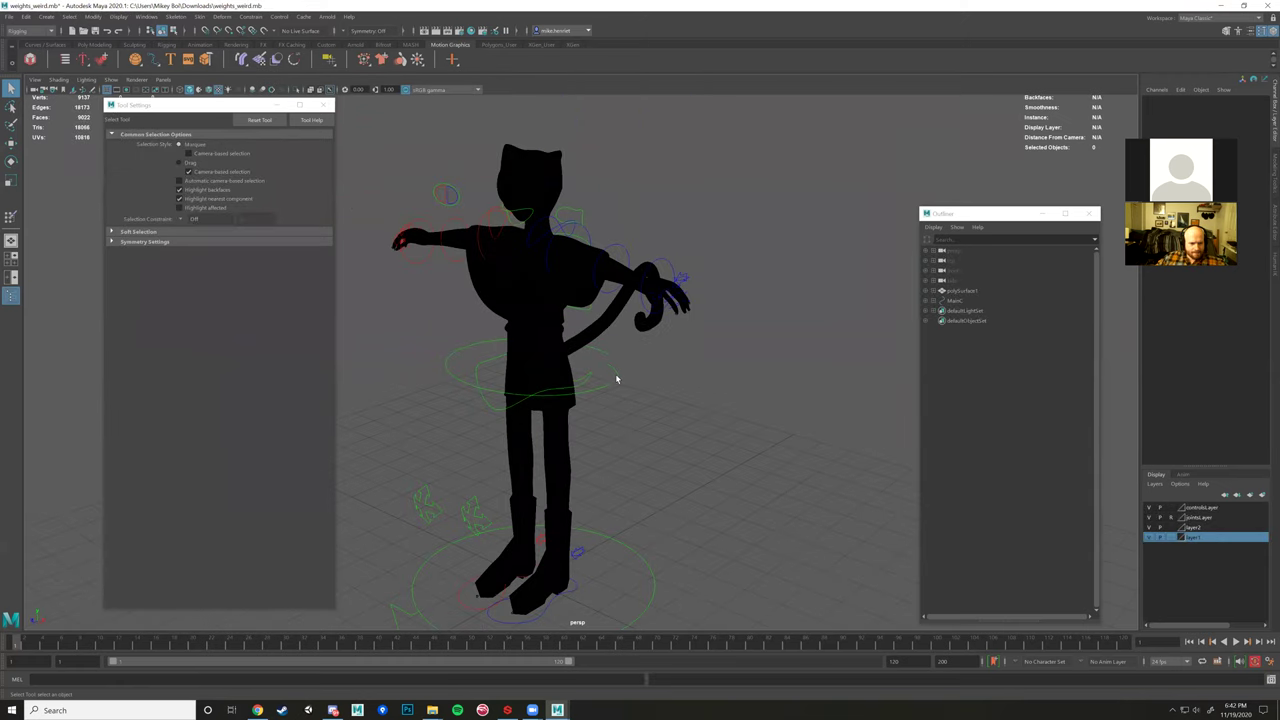
Try moving the ROOTFKC waist control to check how the character's body deforms, and undo each move.
click(617, 379)
key(w)
mouse_move(533, 323)
mouse_down()
mouse_move(535, 362)
mouse_move(543, 343)
mouse_up()
alt+drag(614, 390, 645, 369)
alt+right_drag(645, 369, 661, 359)
key(ctrl+z)
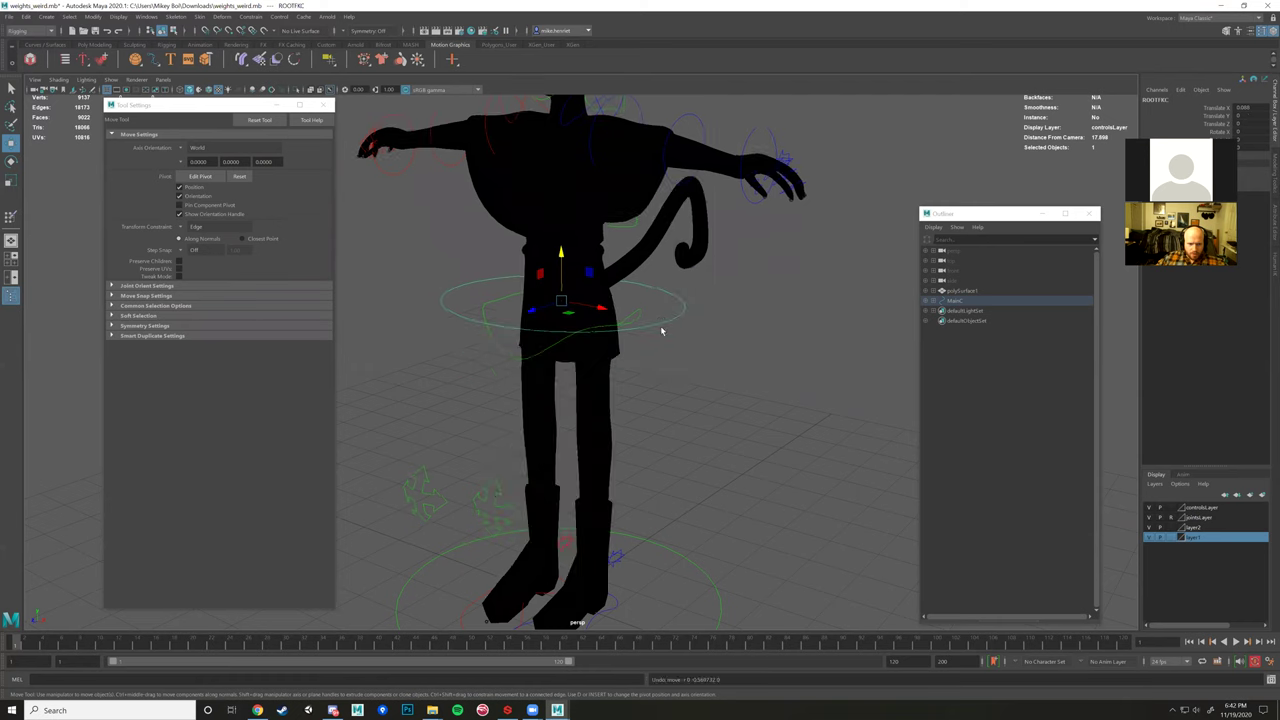
click(677, 312)
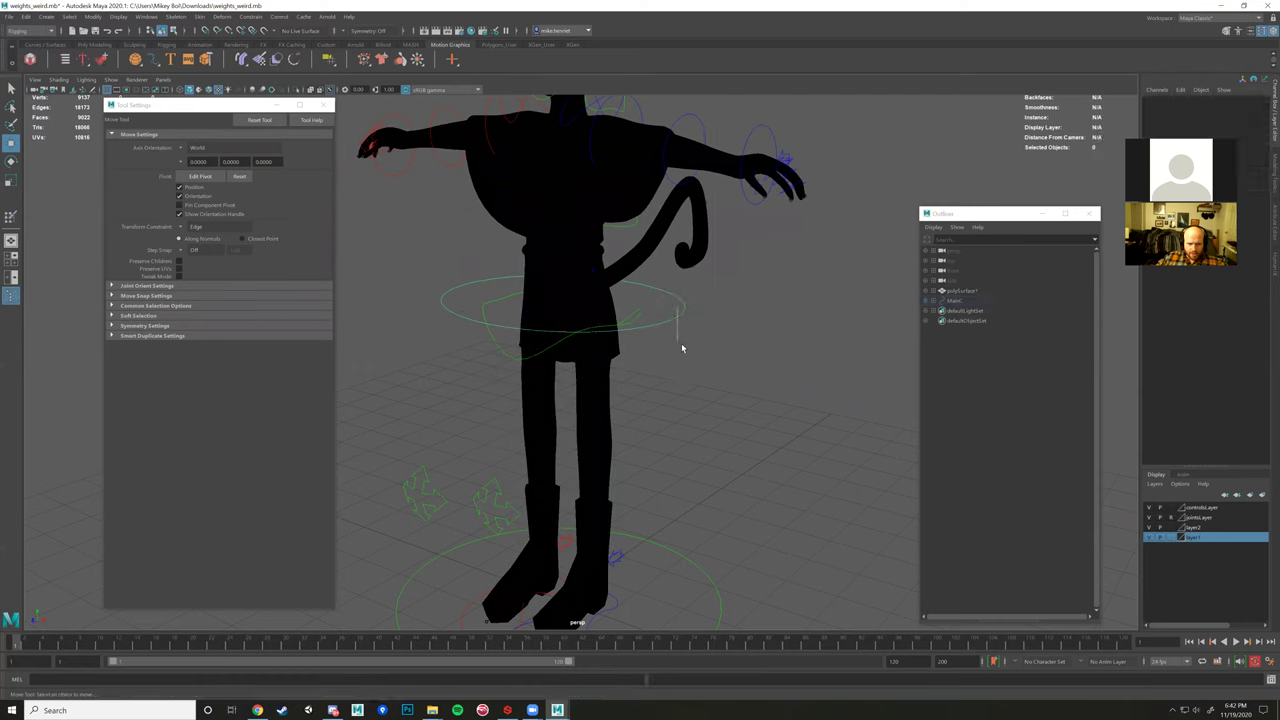
click(650, 322)
drag(562, 265, 563, 291)
key(ctrl+z)
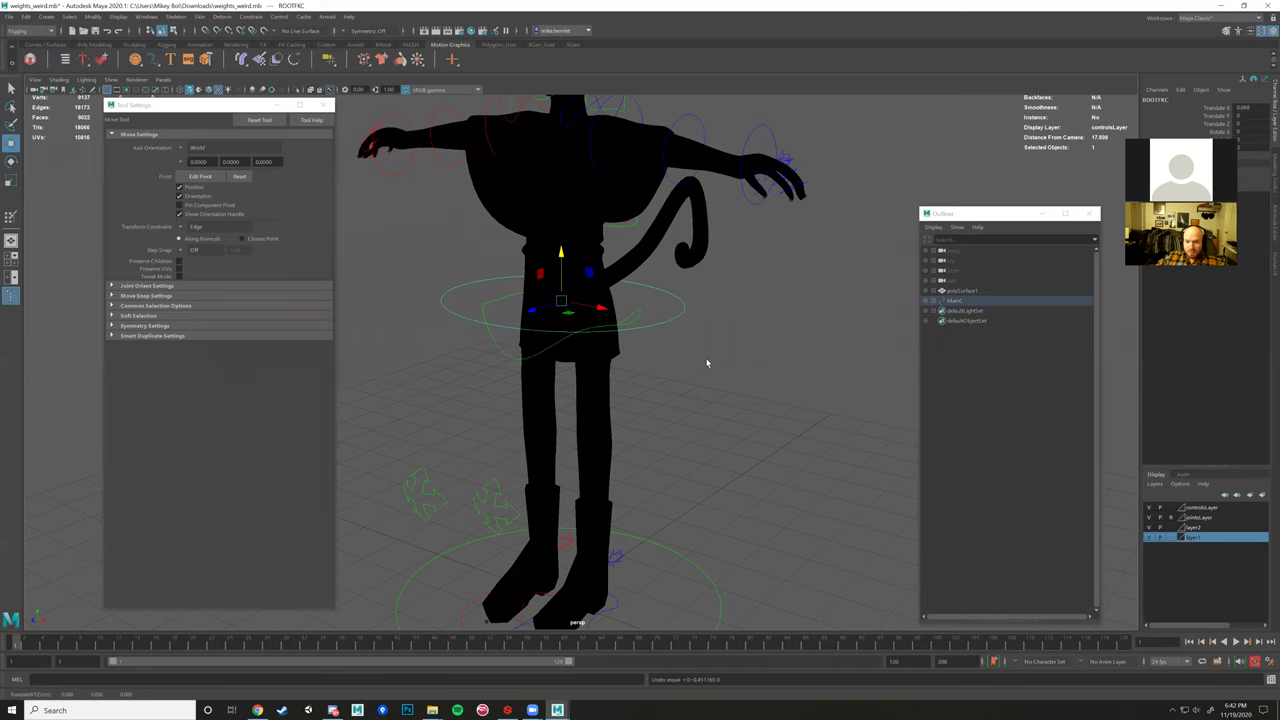
alt+drag(679, 354, 685, 403)
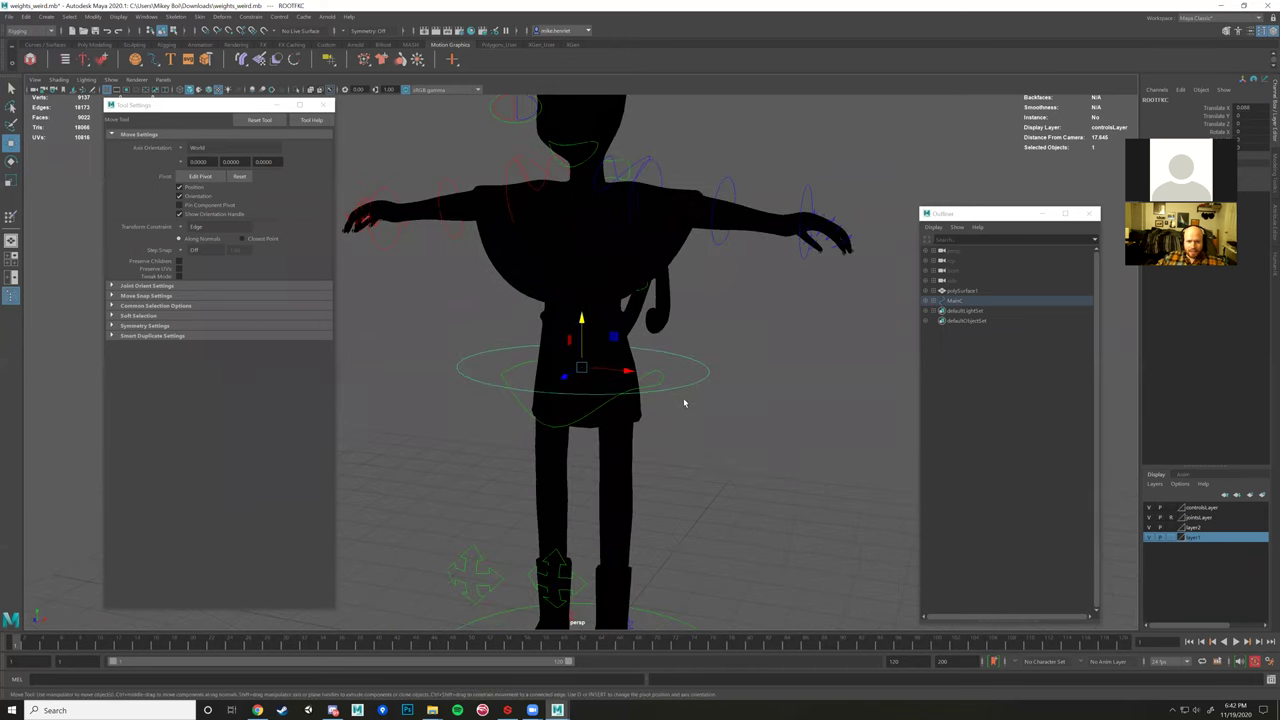
Select the polySurface1 character mesh and inspect its chest and shoulder, previewing it smoothed before returning to the unsmoothed display.
click(671, 238)
alt+drag(704, 360, 683, 417)
scroll(590, 400, up, 2)
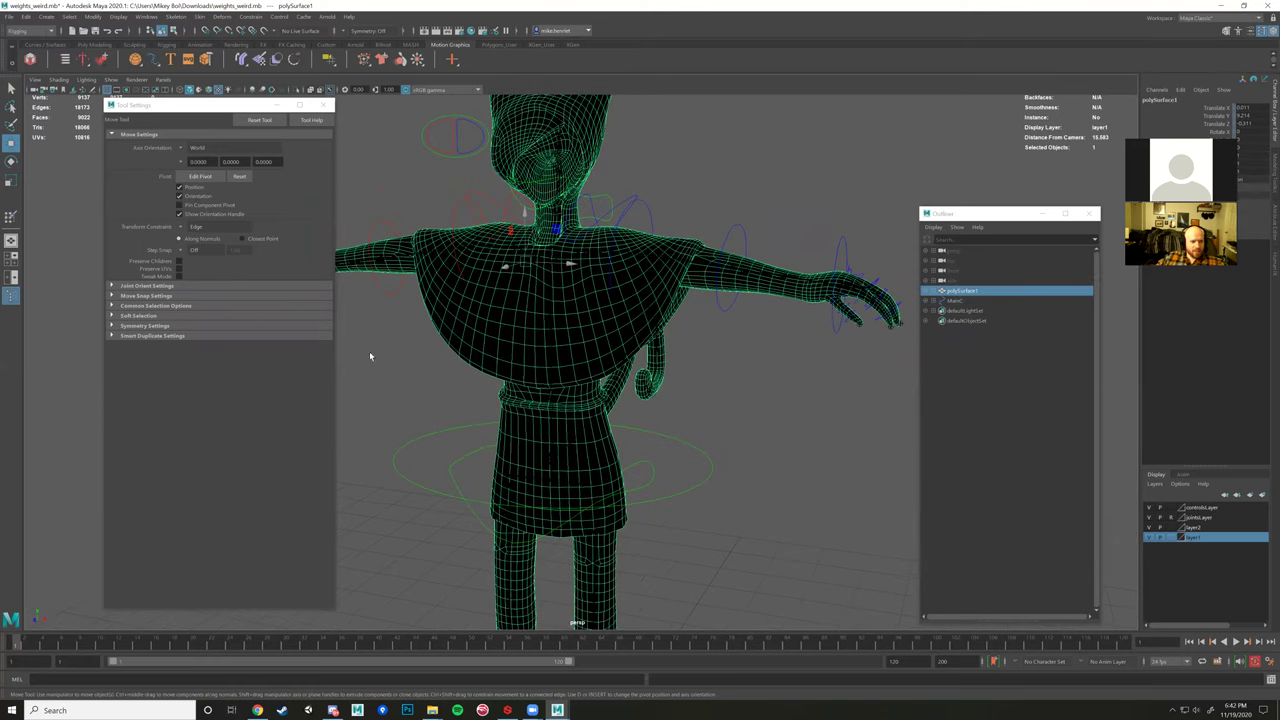
scroll(652, 373, up, 3)
alt+drag(647, 371, 616, 386)
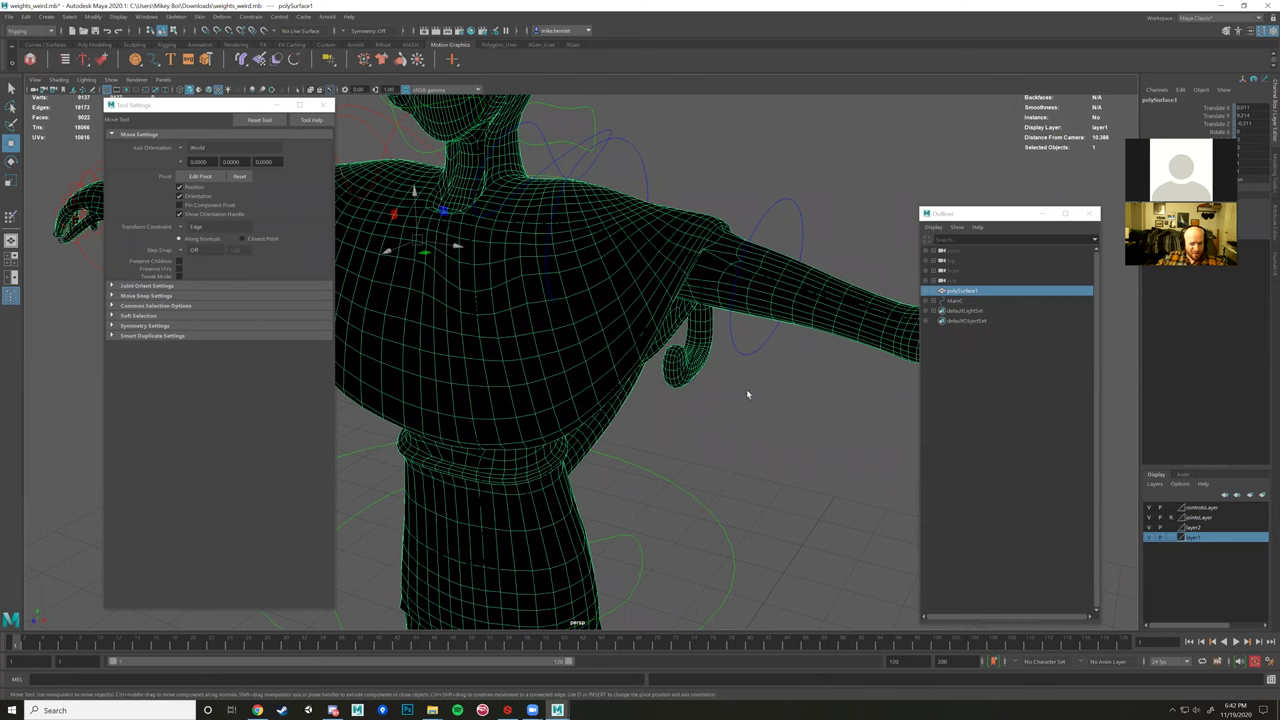
key(3)
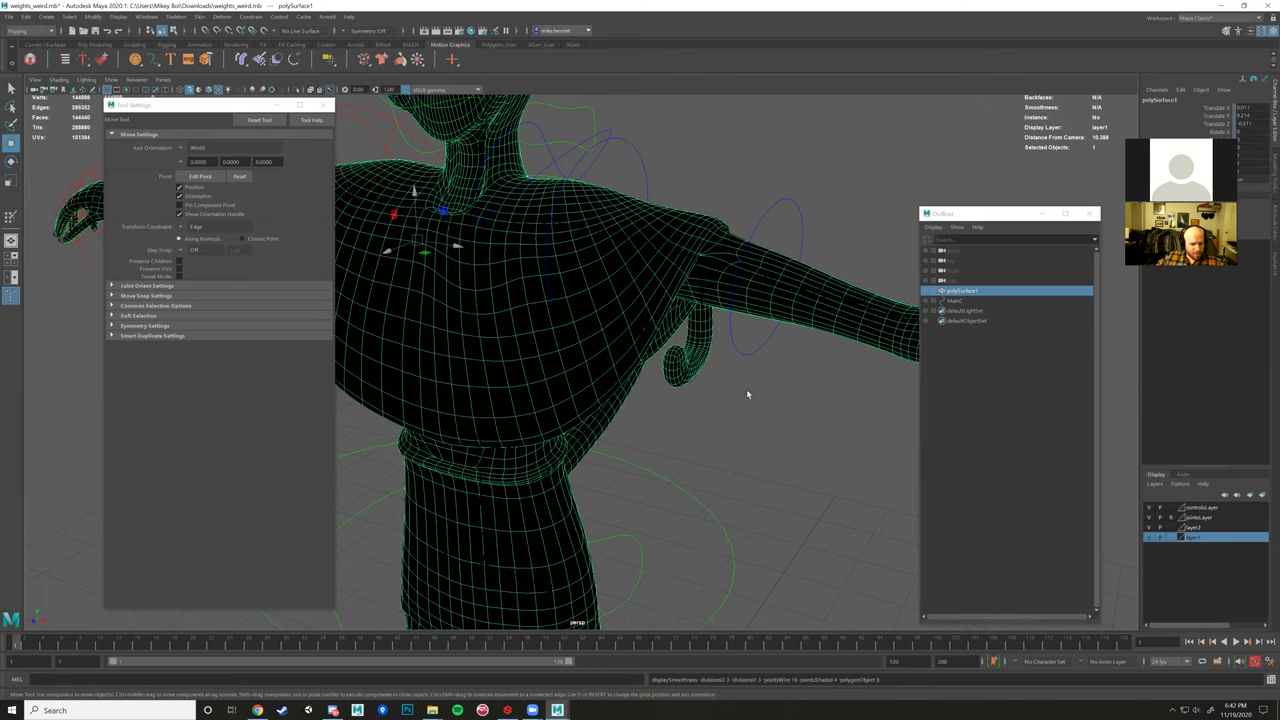
key(f)
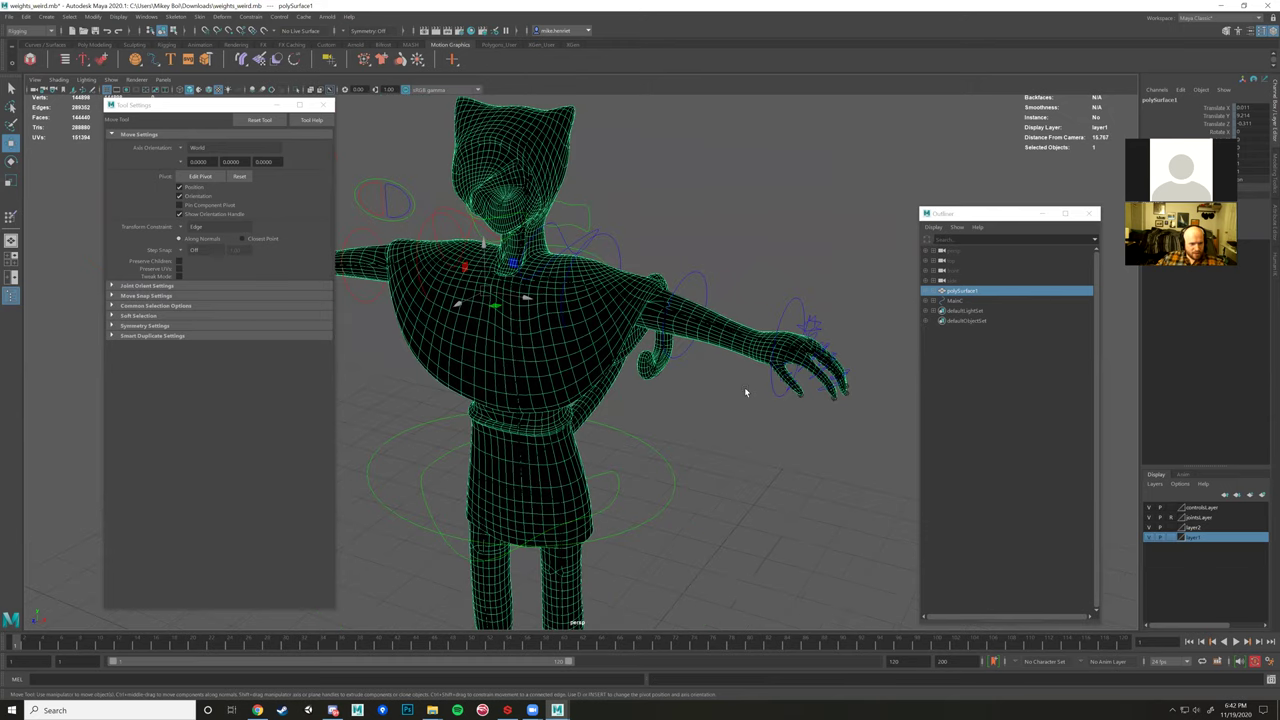
key(1)
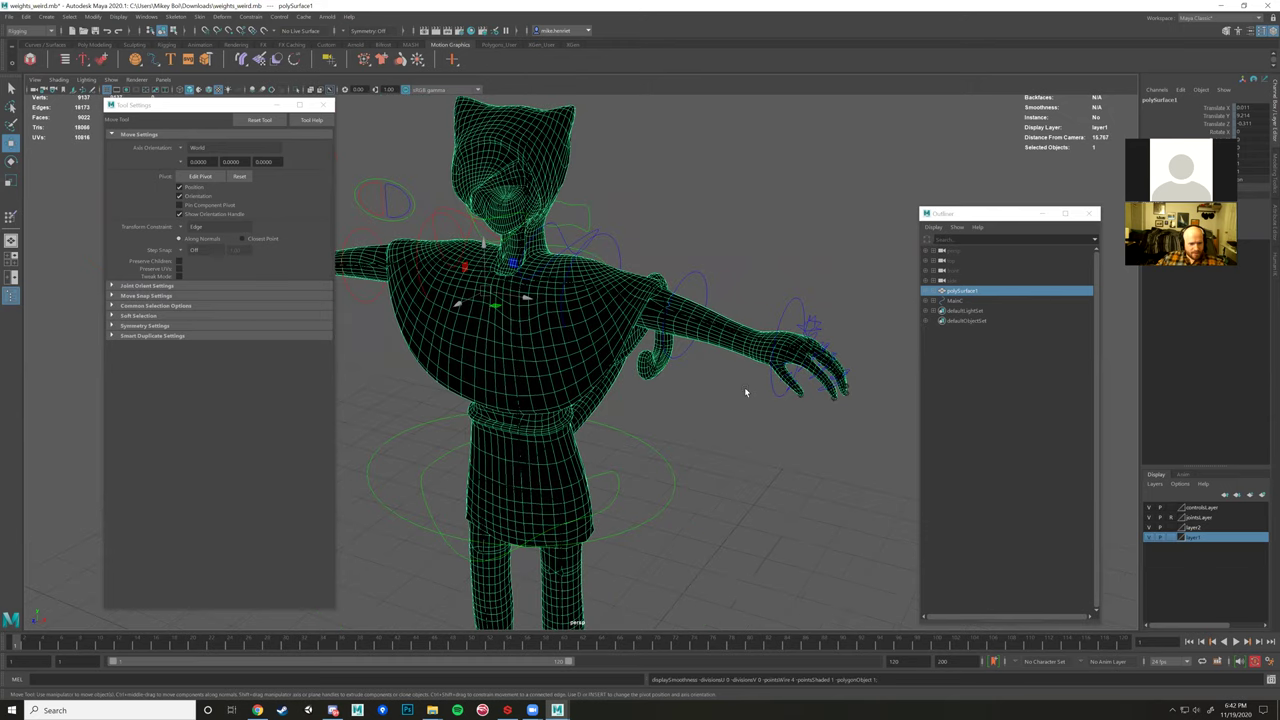
Delete all non-deformer history in the scene.
click(26, 17)
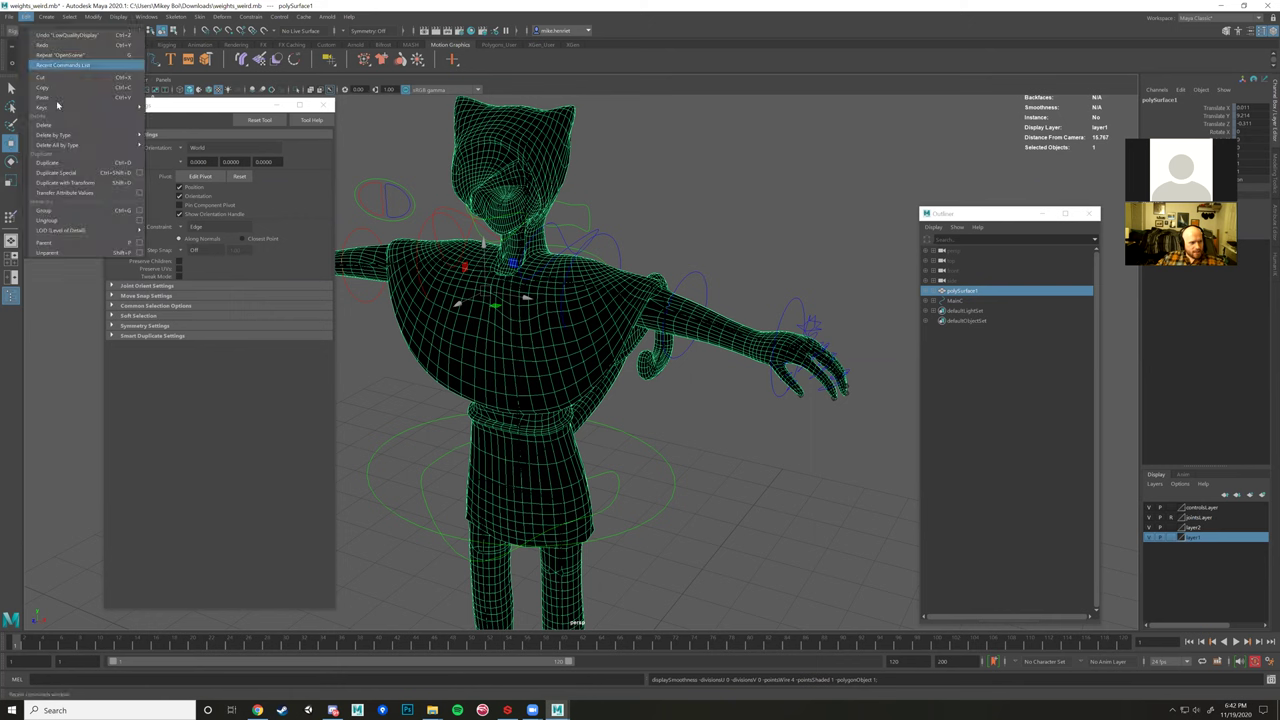
mouse_move(97, 148)
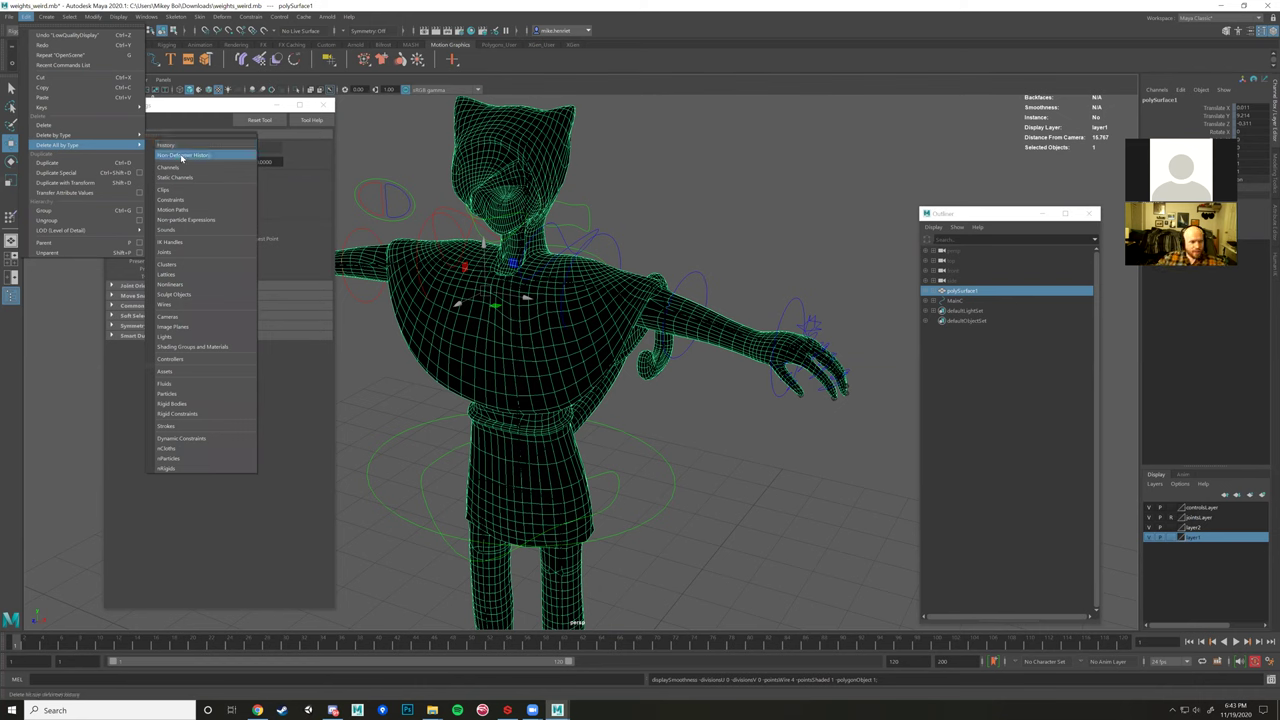
click(179, 148)
Try lowering the ROOTFKC control about 1.2 units to recheck the body's deformation, and undo the move.
alt+drag(686, 357, 636, 295)
alt+right_drag(636, 295, 637, 266)
alt+middle_drag(677, 420, 683, 300)
click(689, 394)
alt+right_drag(689, 394, 527, 335)
drag(513, 322, 538, 385)
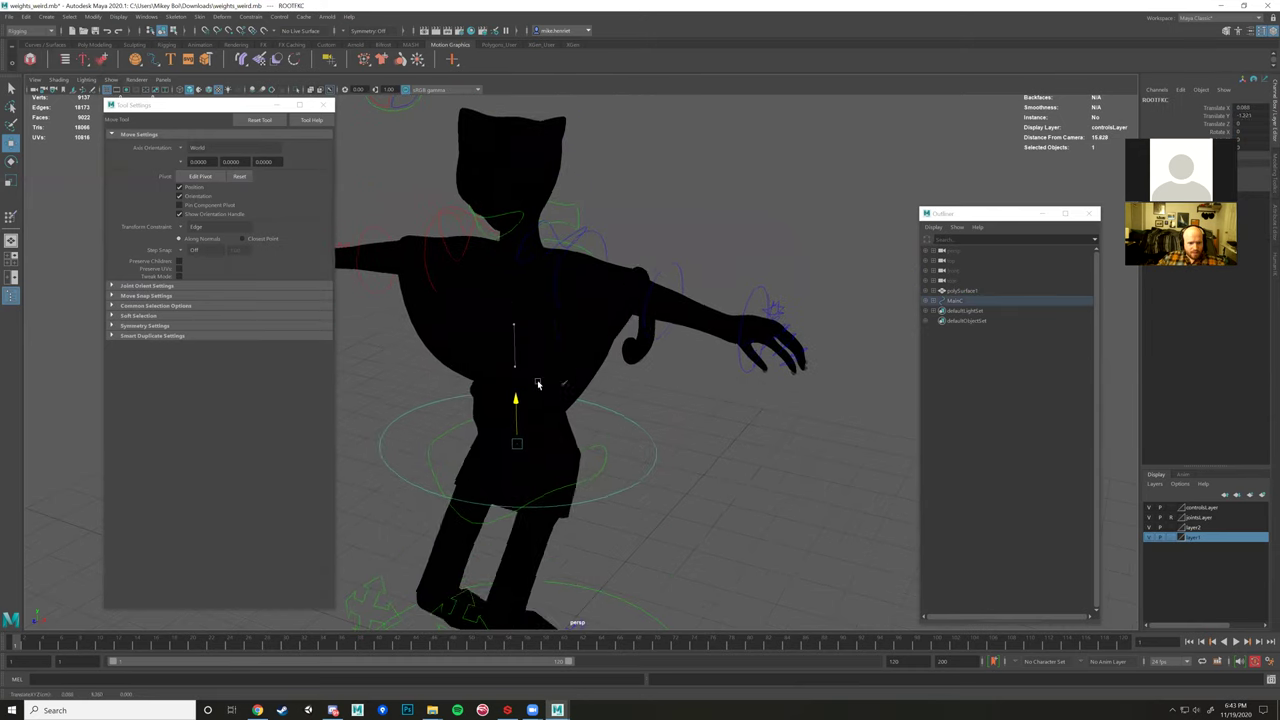
key(ctrl+z)
Inspect polySurface1's painted skin weights for the root, main hip and both legs' joint influences, and leave the Paint Skin Weights tool.
click(607, 229)
alt+drag(609, 250, 655, 281)
right_drag(655, 281, 612, 263)
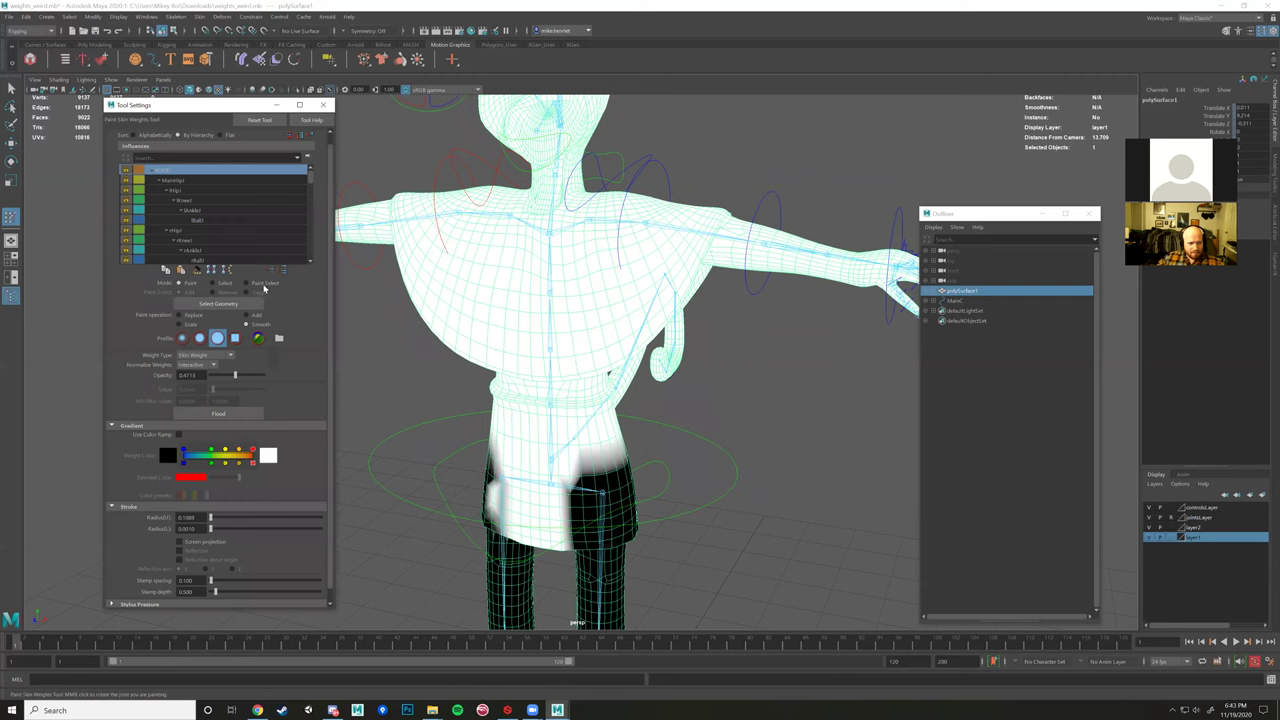
click(186, 182)
click(196, 199)
click(198, 209)
click(199, 219)
click(200, 230)
click(200, 242)
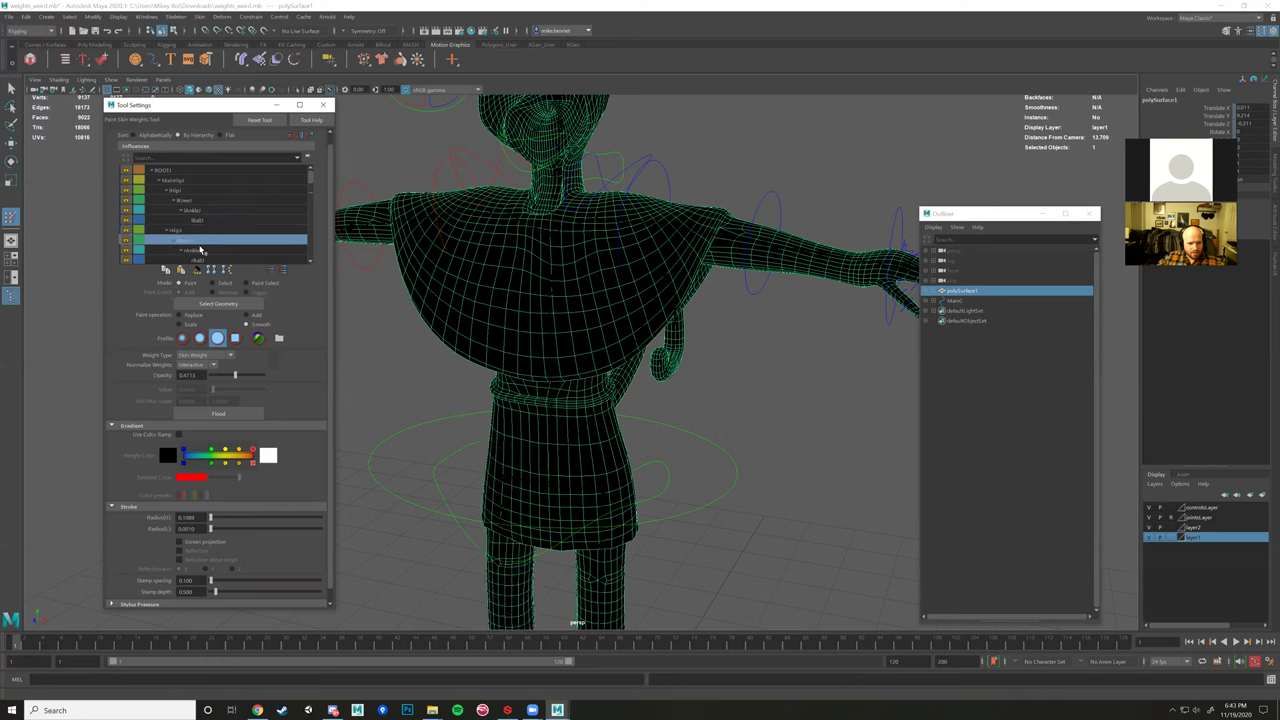
click(208, 250)
scroll(648, 230, down, 2)
key(w)
key(e)
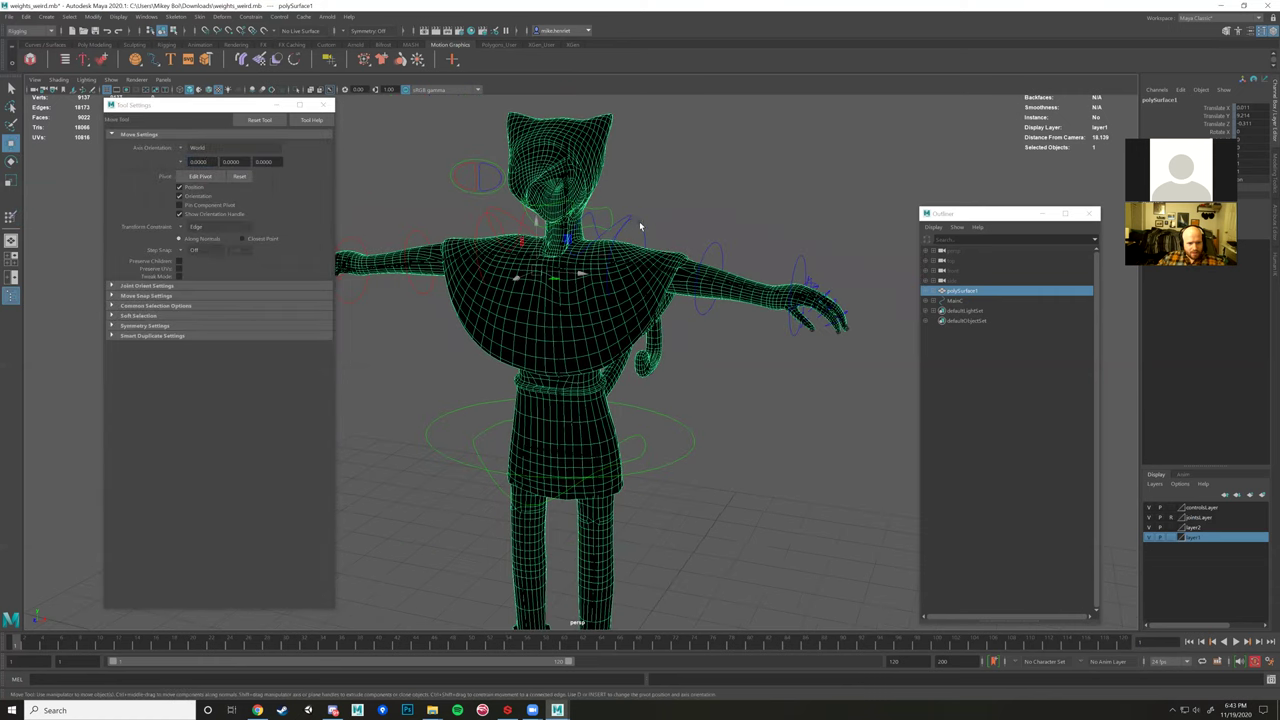
Try rotating the left shoulder FK control to test the arm's deformation, and undo the rotation.
click(639, 221)
mouse_move(657, 237)
mouse_down()
mouse_move(660, 300)
mouse_move(662, 278)
mouse_up()
key(ctrl+z)
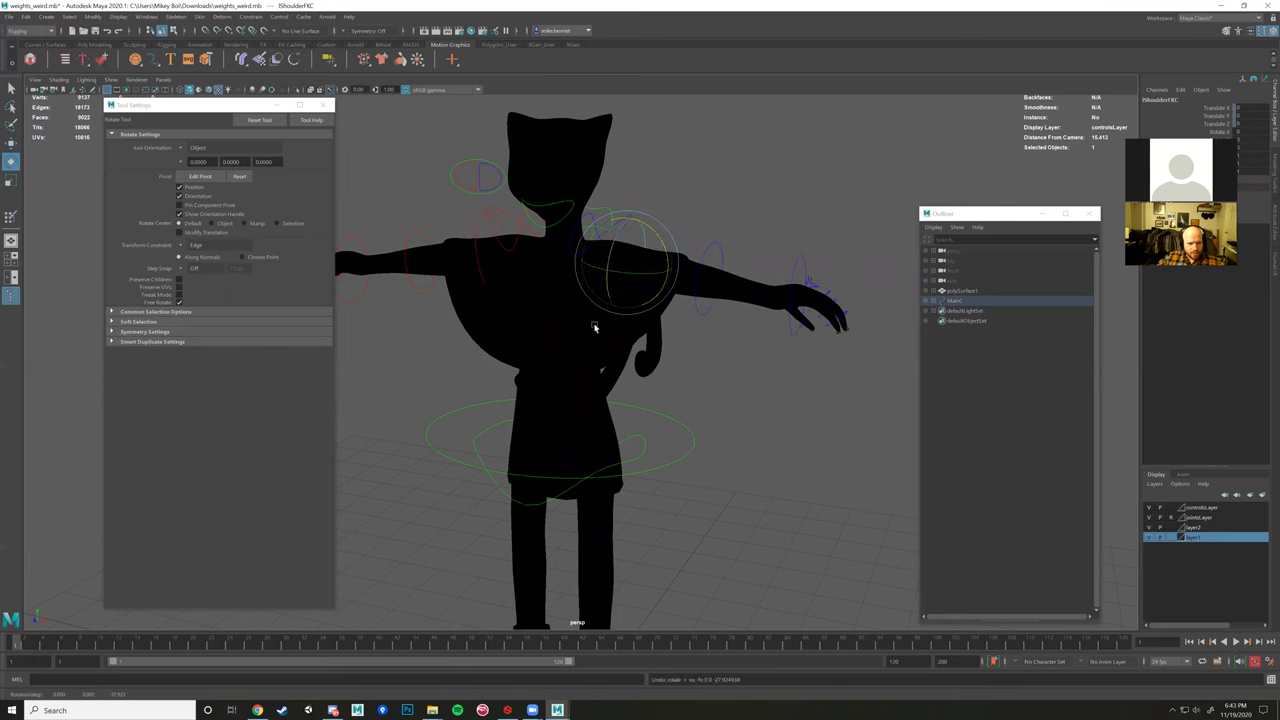
Open Paint Skin Weights on polySurface1 and inspect the left clavicle and shoulder influences.
click(609, 331)
mouse_move(612, 333)
right_down()
mouse_move(557, 331)
mouse_move(553, 318)
right_up()
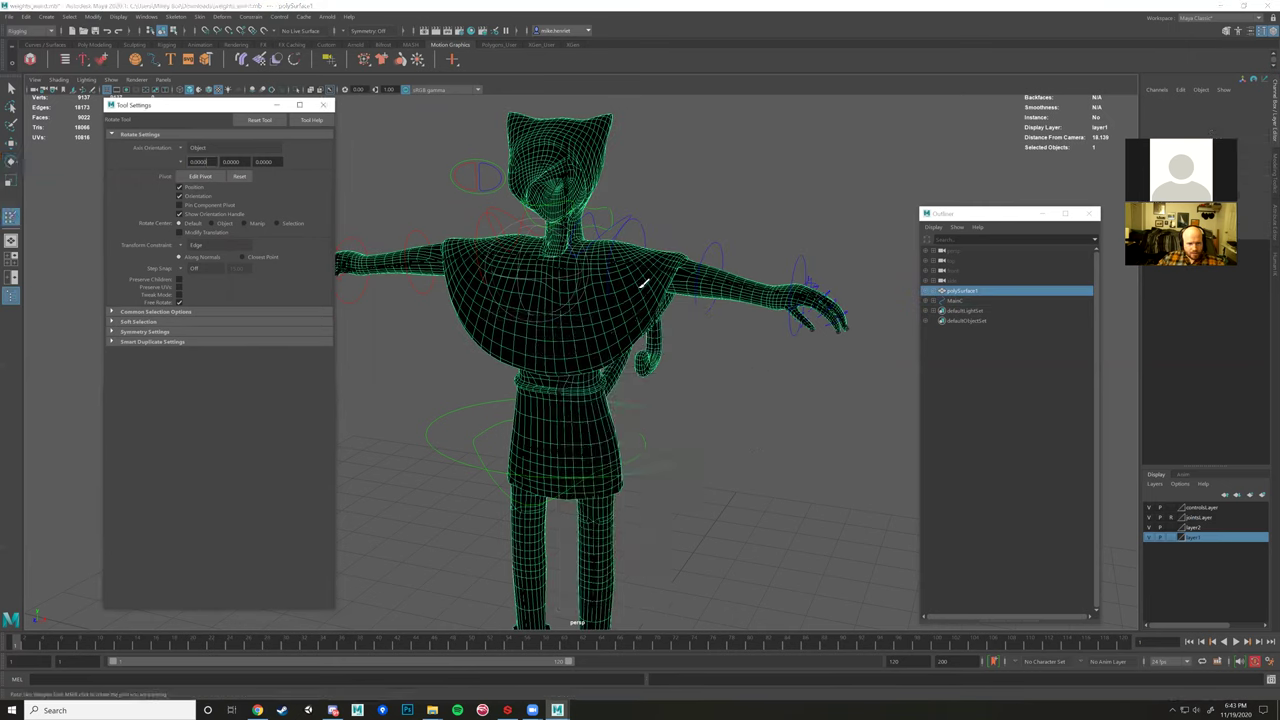
scroll(225, 232, down, 4)
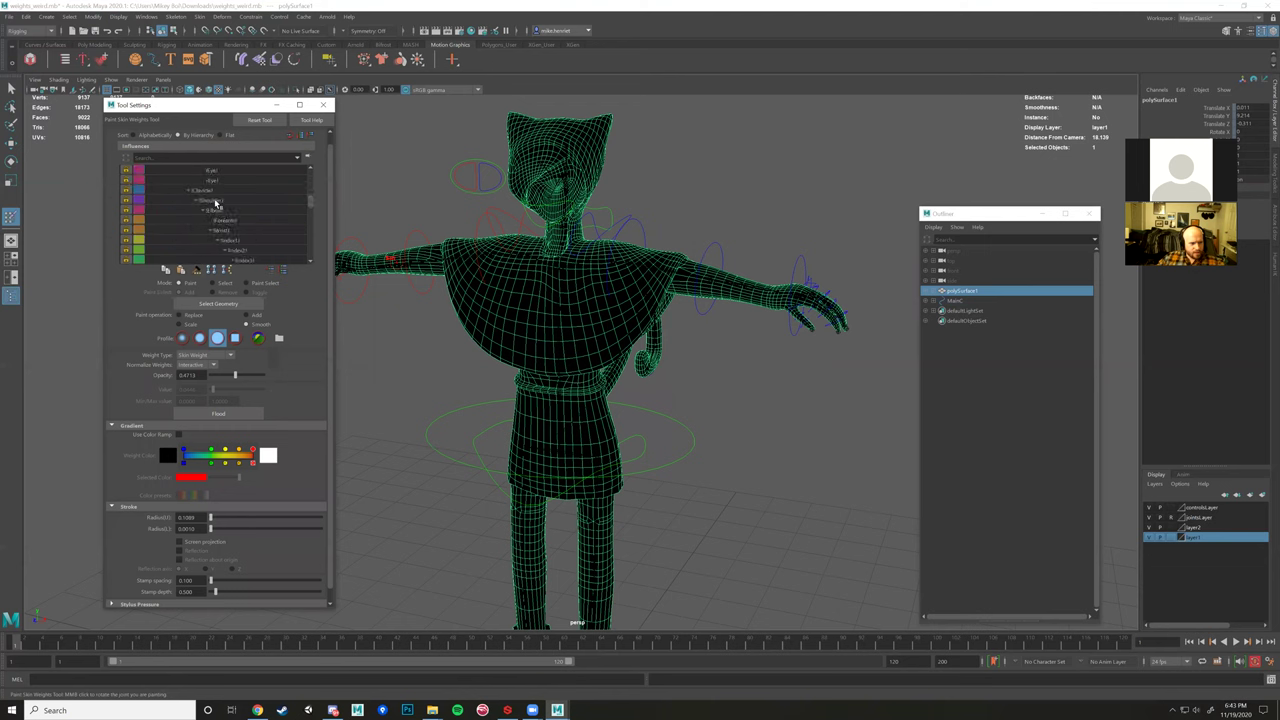
click(219, 192)
click(205, 201)
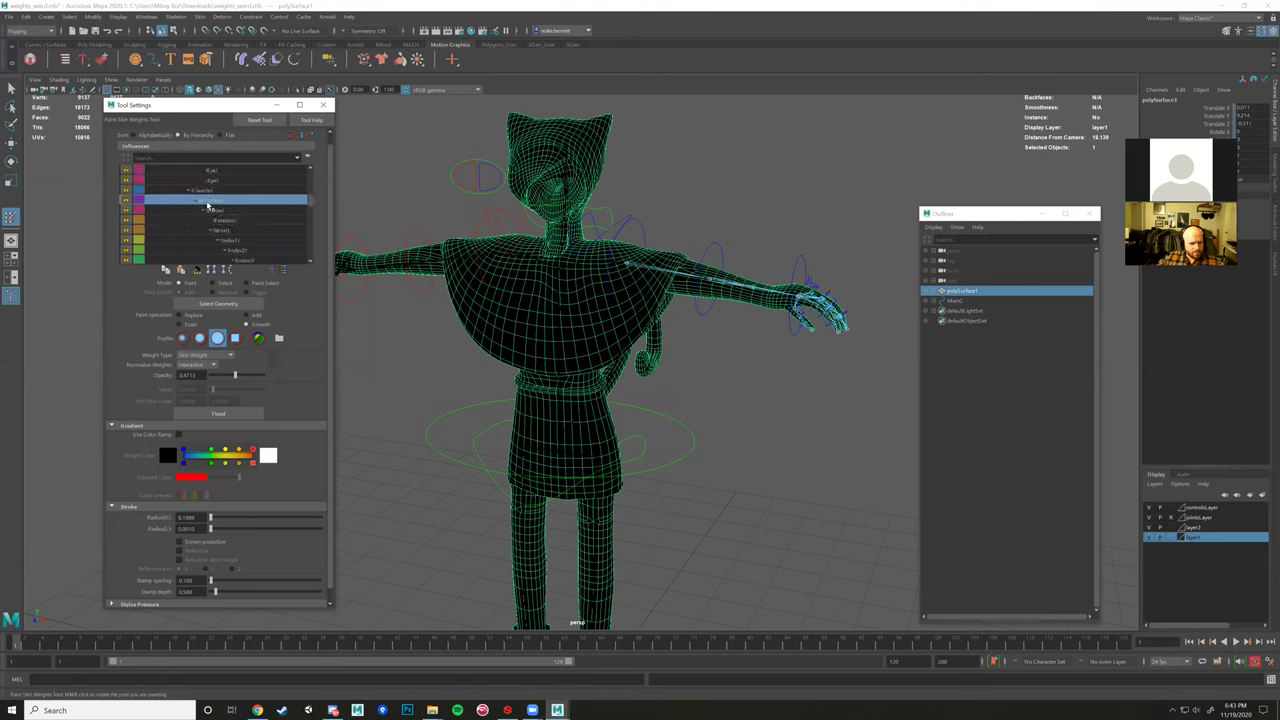
Step through the painted weights of the main hip and both legs' hip, knee, ankle and ball influences.
scroll(210, 208, up, 4)
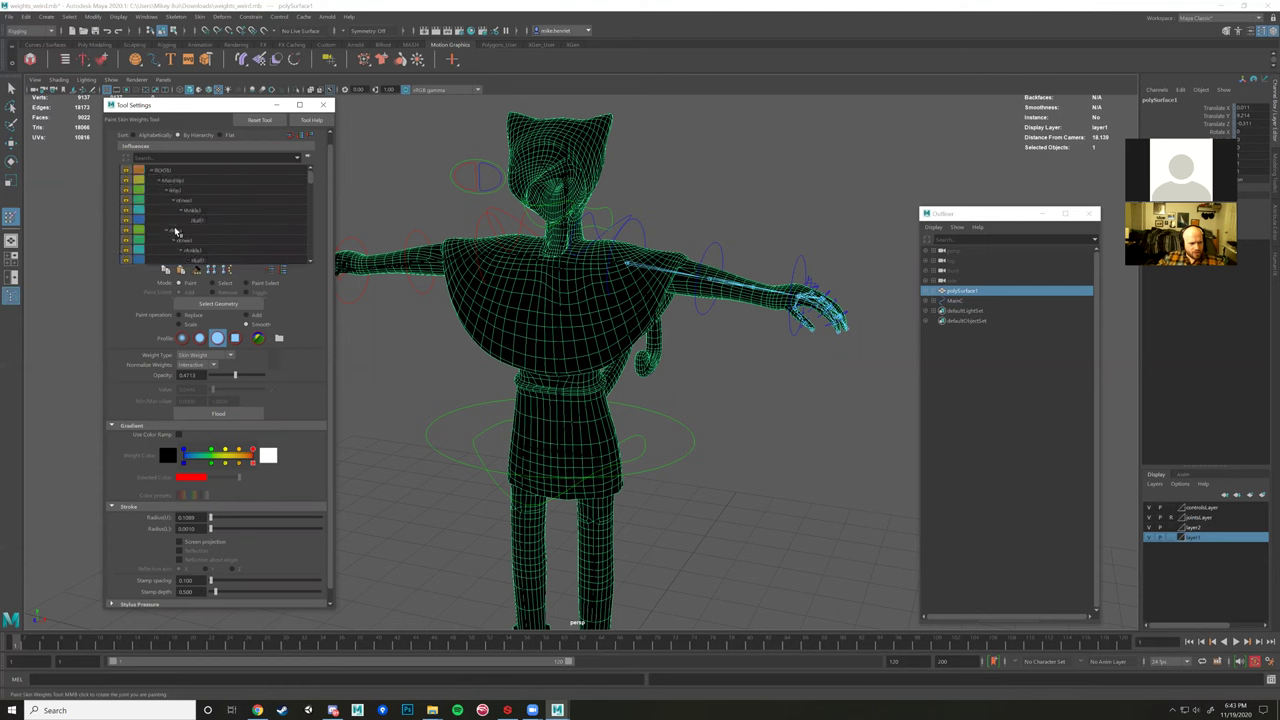
click(185, 231)
click(190, 183)
click(198, 201)
click(210, 212)
key(Down)
key(Down)
key(Down)
key(Down)
key(Down)
key(Down)
key(Down)
key(Down)
key(Down)
key(Down)
key(Down)
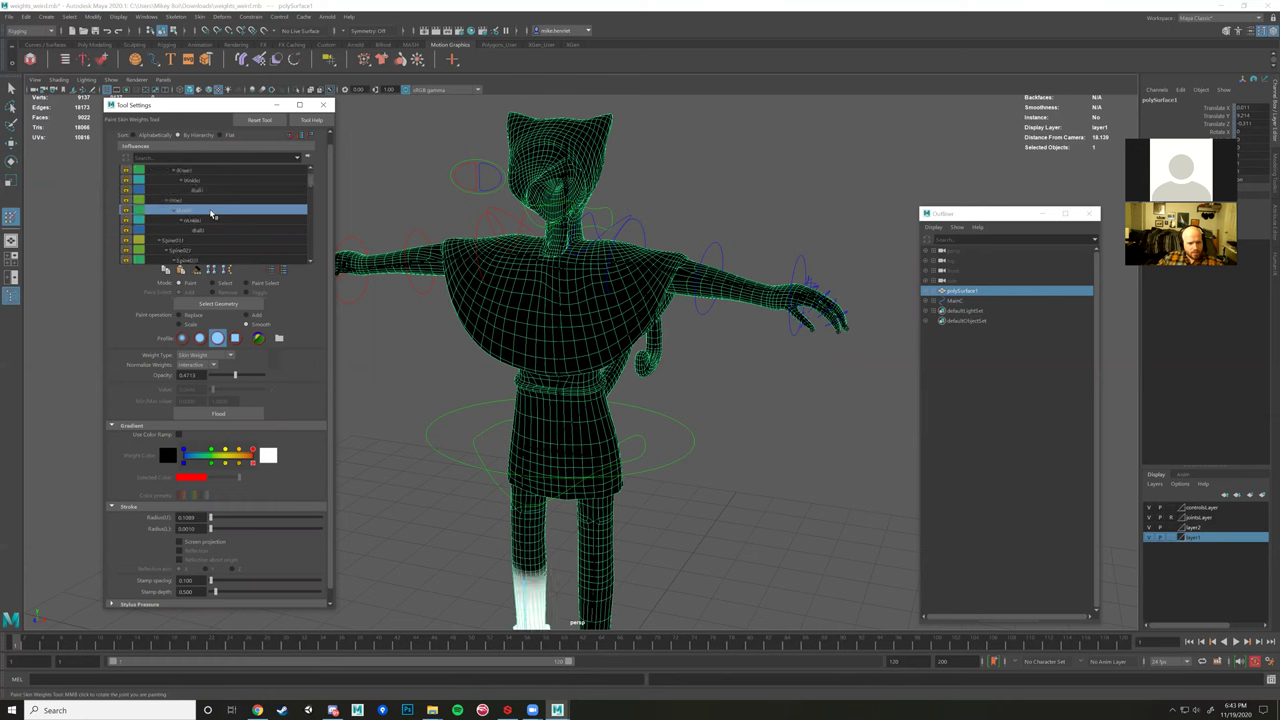
Step through the head and jaw influences and on through the left arm's joints down to the fingers.
scroll(211, 214, down, 2)
click(210, 209)
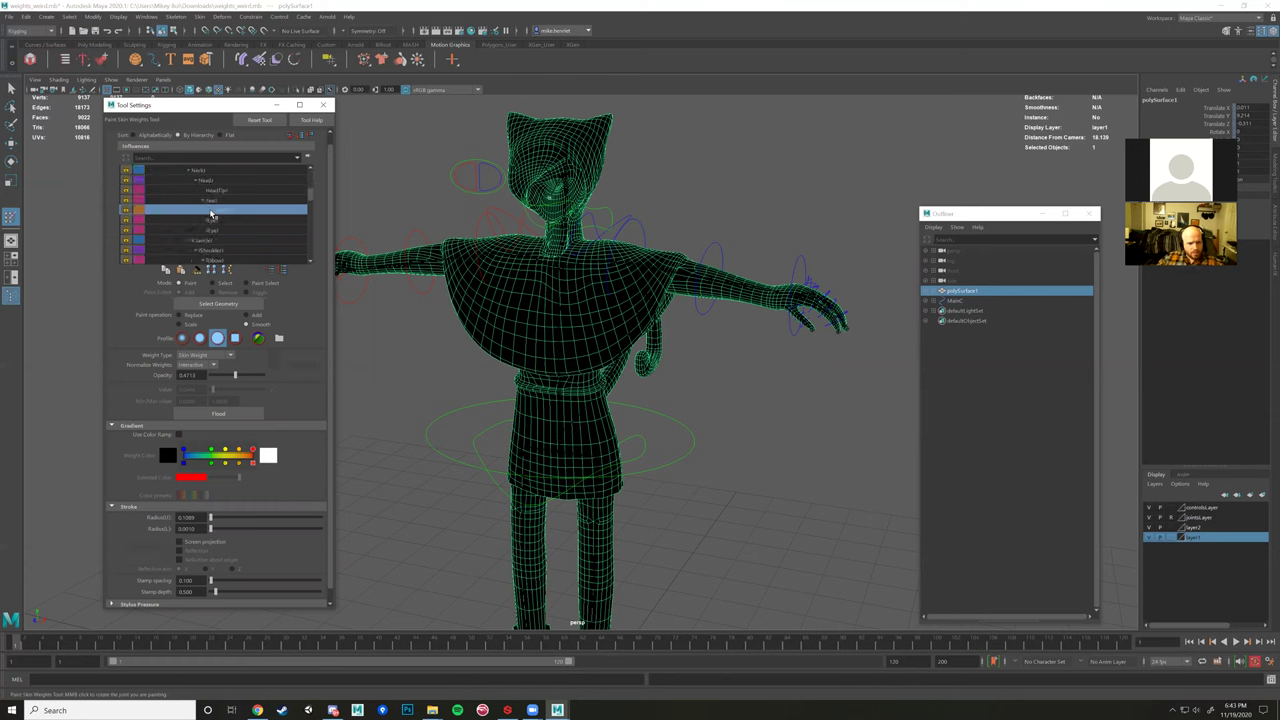
key(Down)
key(Down)
key(Down)
key(Down)
key(Down)
key(Down)
key(Down)
key(Down)
key(Down)
key(Down)
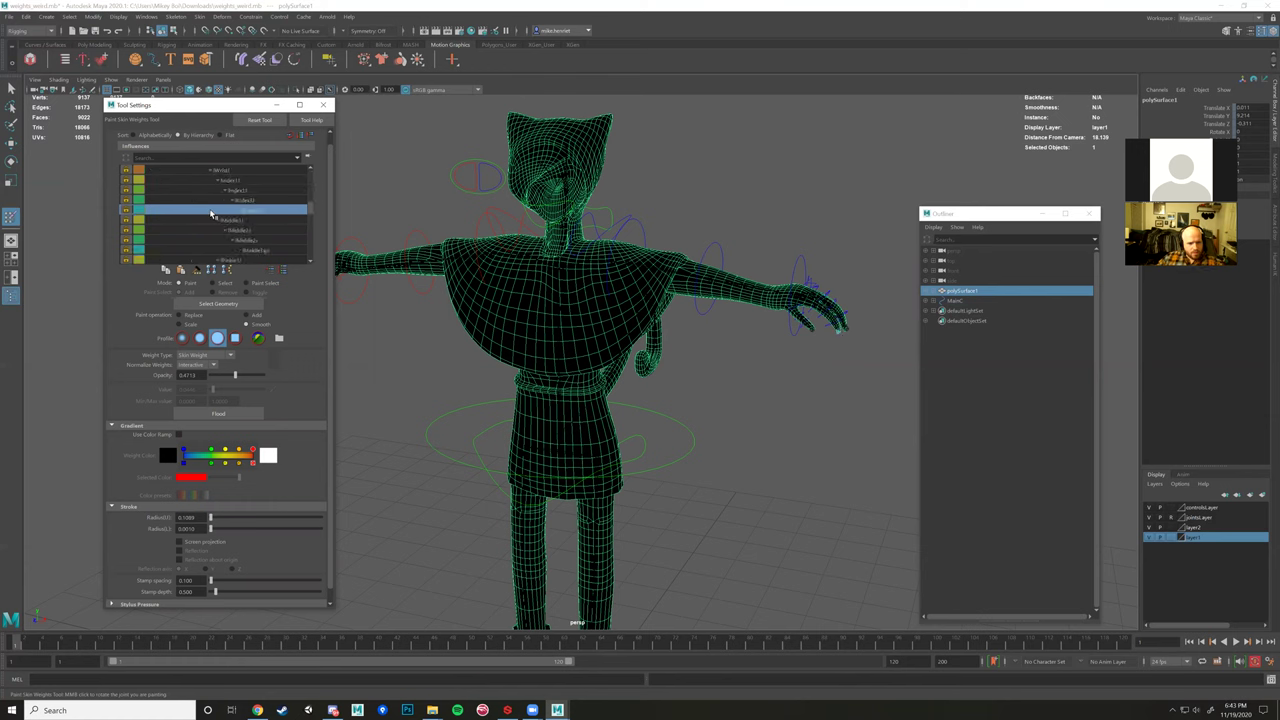
key(Down)
key(Down)
key(Down)
key(Down)
key(Down)
key(Down)
key(Down)
key(Down)
key(Down)
key(Down)
Step through the right arm's influences from the elbow down to the finger joints.
scroll(211, 214, down, 5)
click(211, 209)
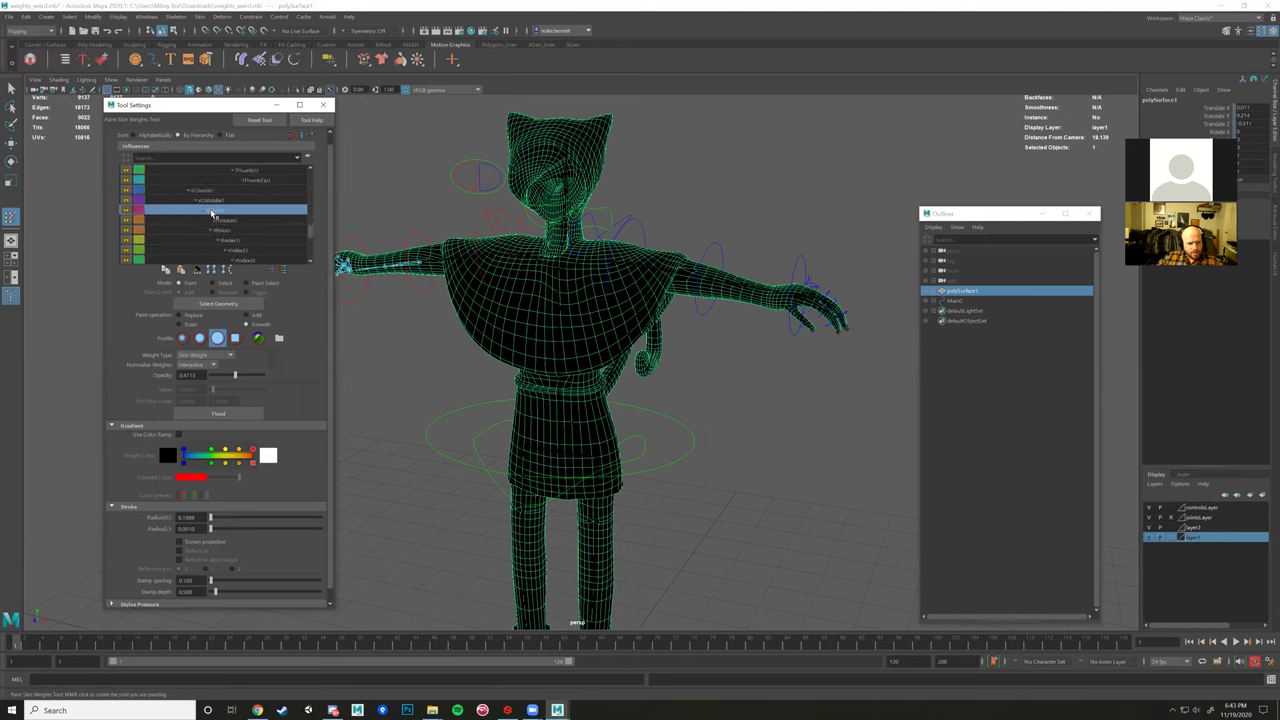
key(Down)
key(Down)
key(Down)
key(Down)
key(Down)
key(Down)
key(Down)
key(Down)
key(Down)
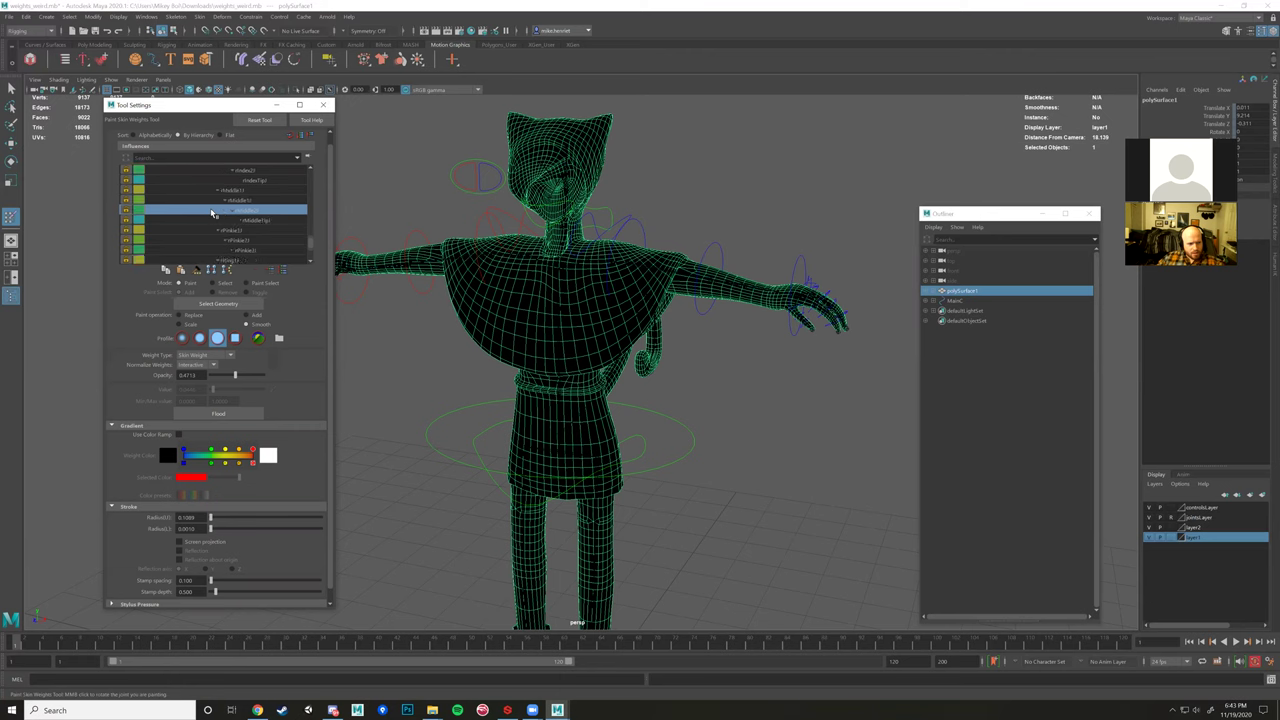
key(Down)
Show the root joint's painted weights and examine them on the torso, shoulders and back.
drag(312, 250, 312, 167)
click(188, 174)
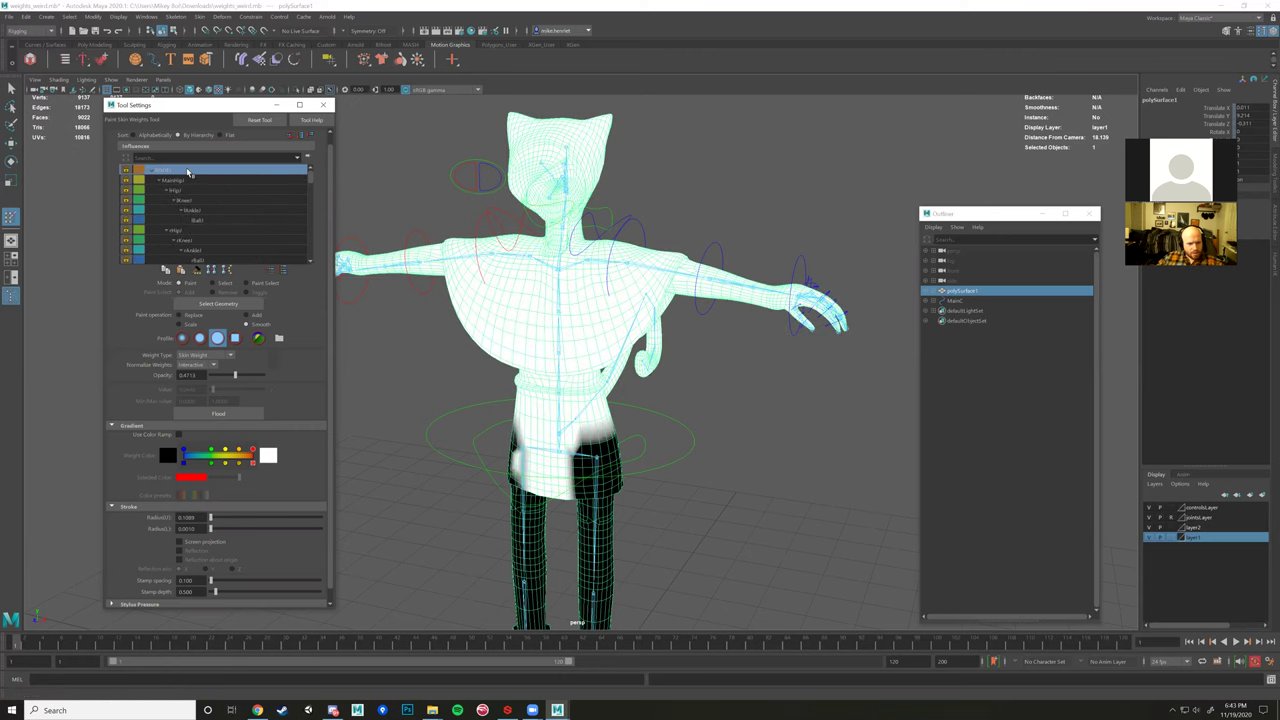
scroll(638, 374, up, 3)
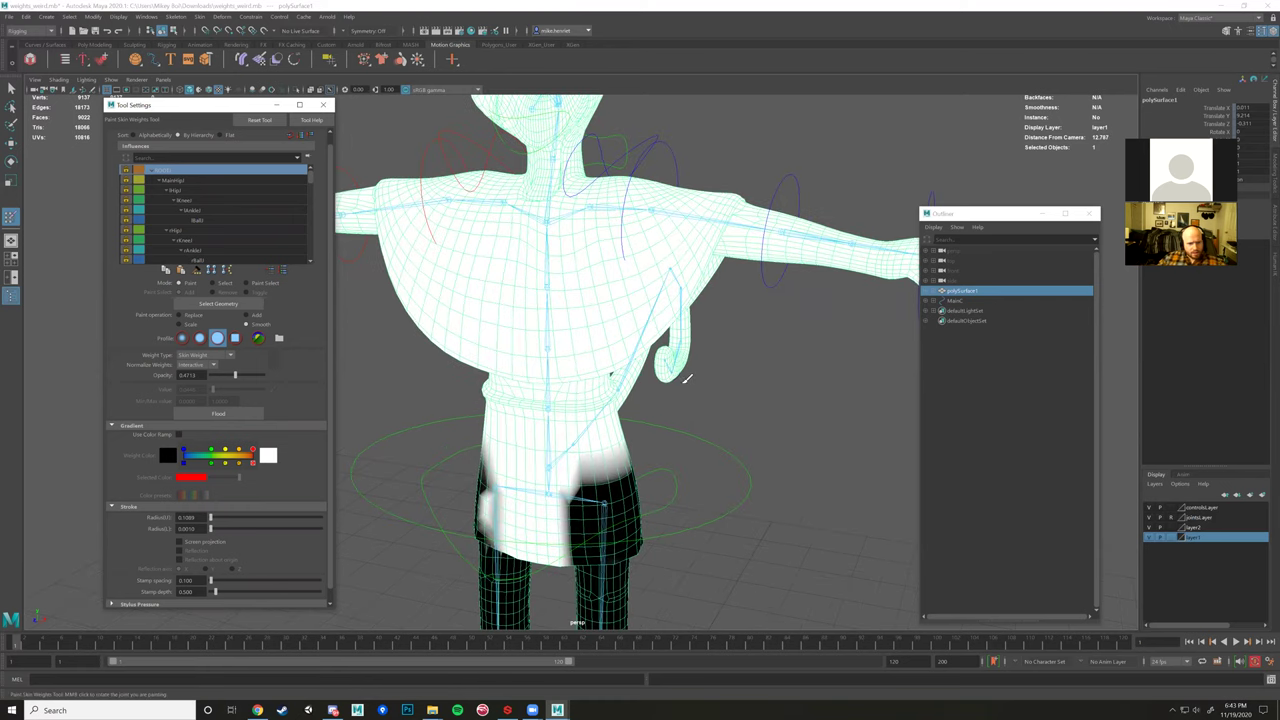
alt+drag(687, 379, 660, 428)
scroll(586, 444, up, 5)
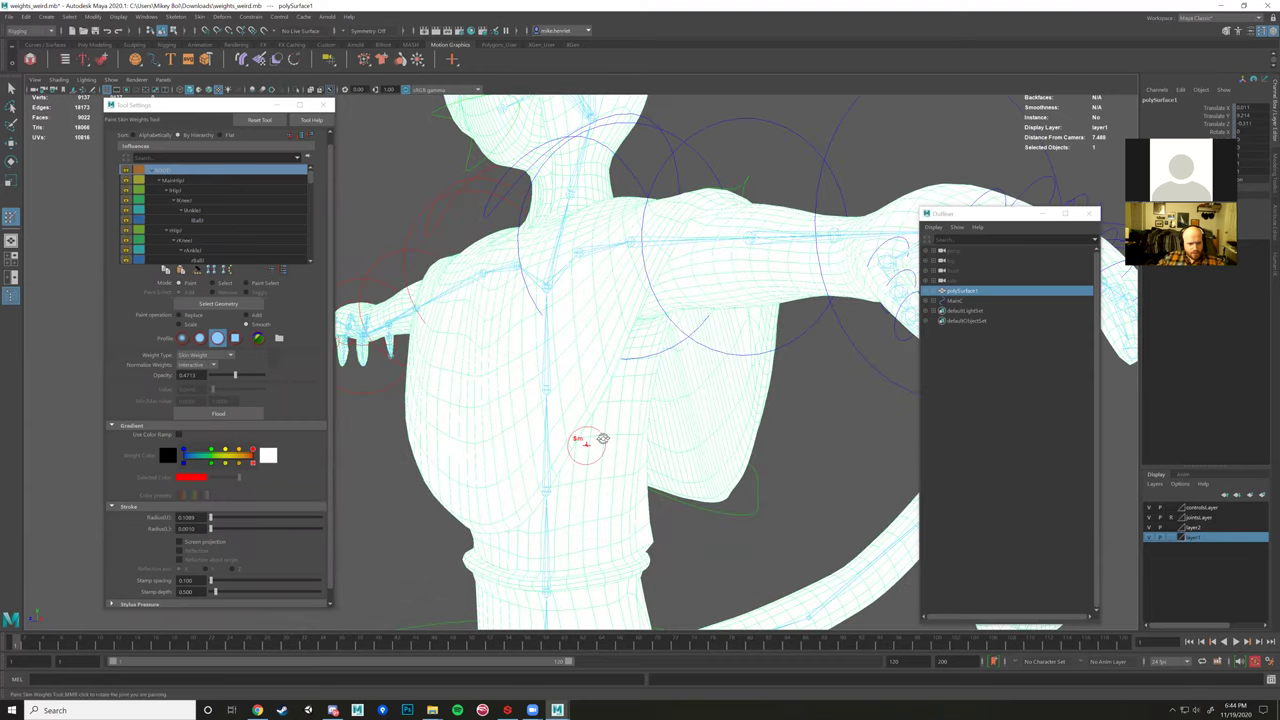
alt+drag(586, 443, 631, 397)
scroll(630, 437, down, 5)
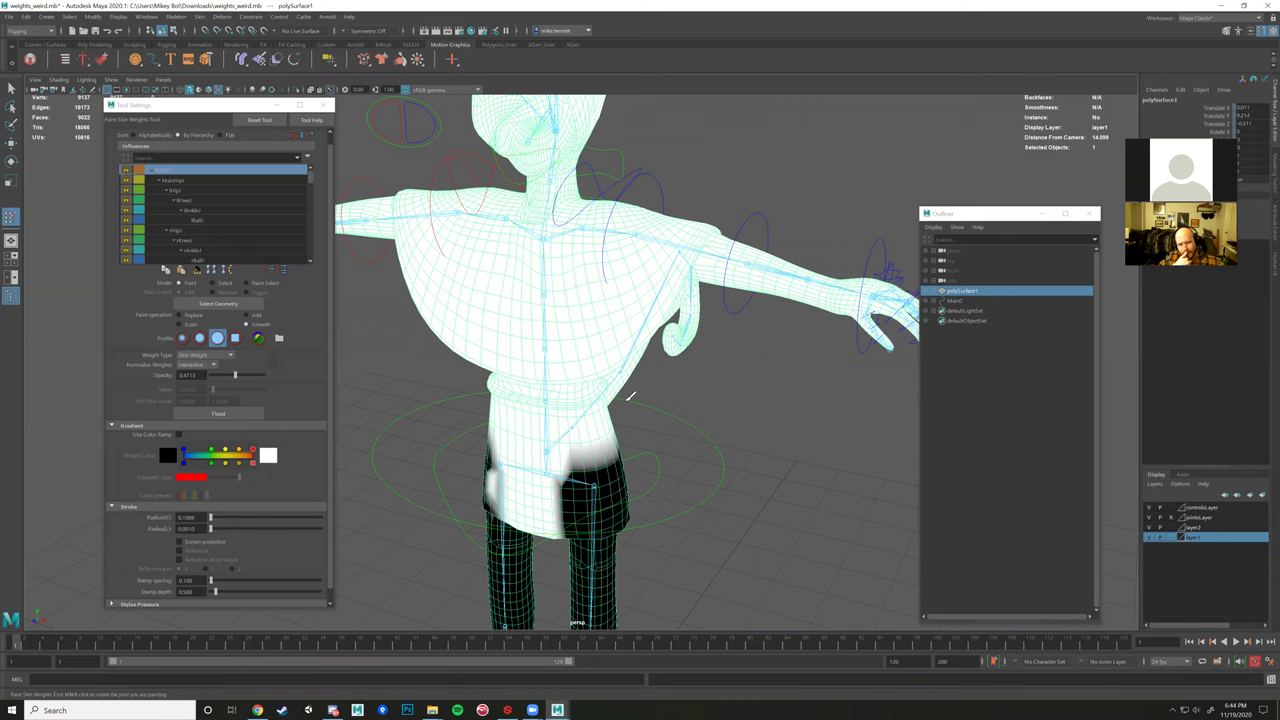
Browse the influence list and examine the root joint's weights over the whole body, down to the skirt and legs.
scroll(212, 235, down, 10)
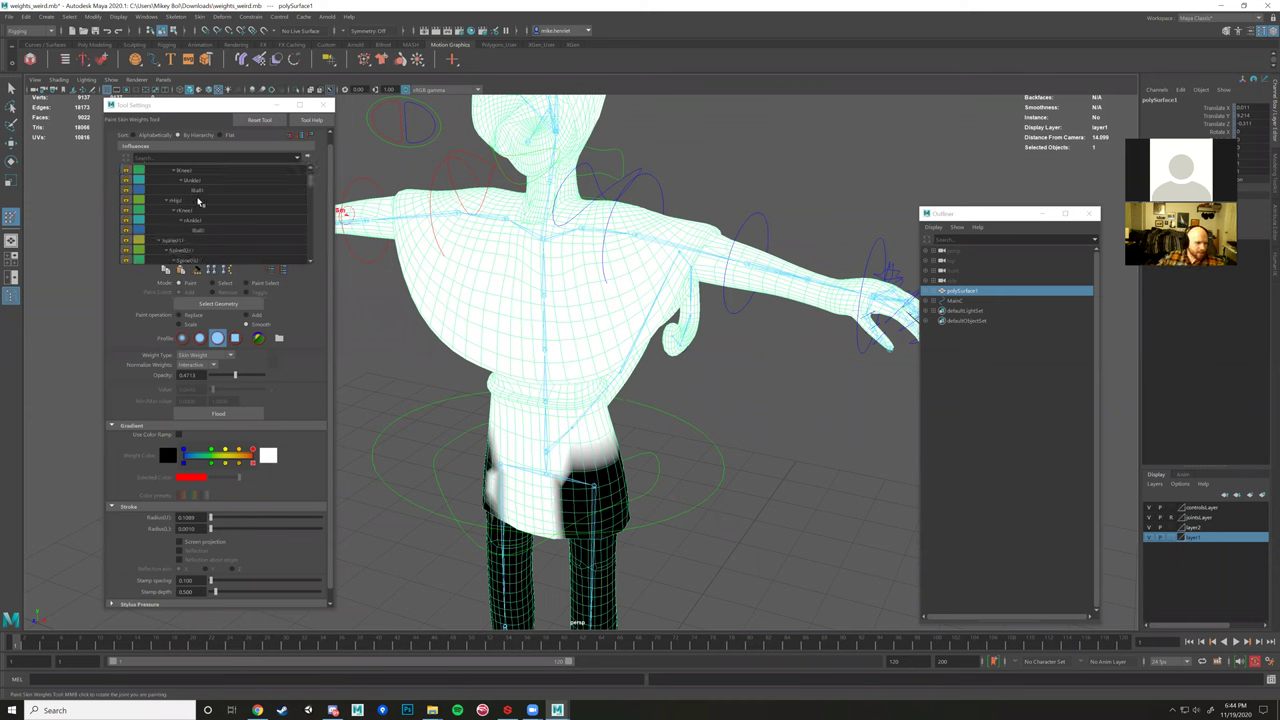
scroll(213, 235, down, 3)
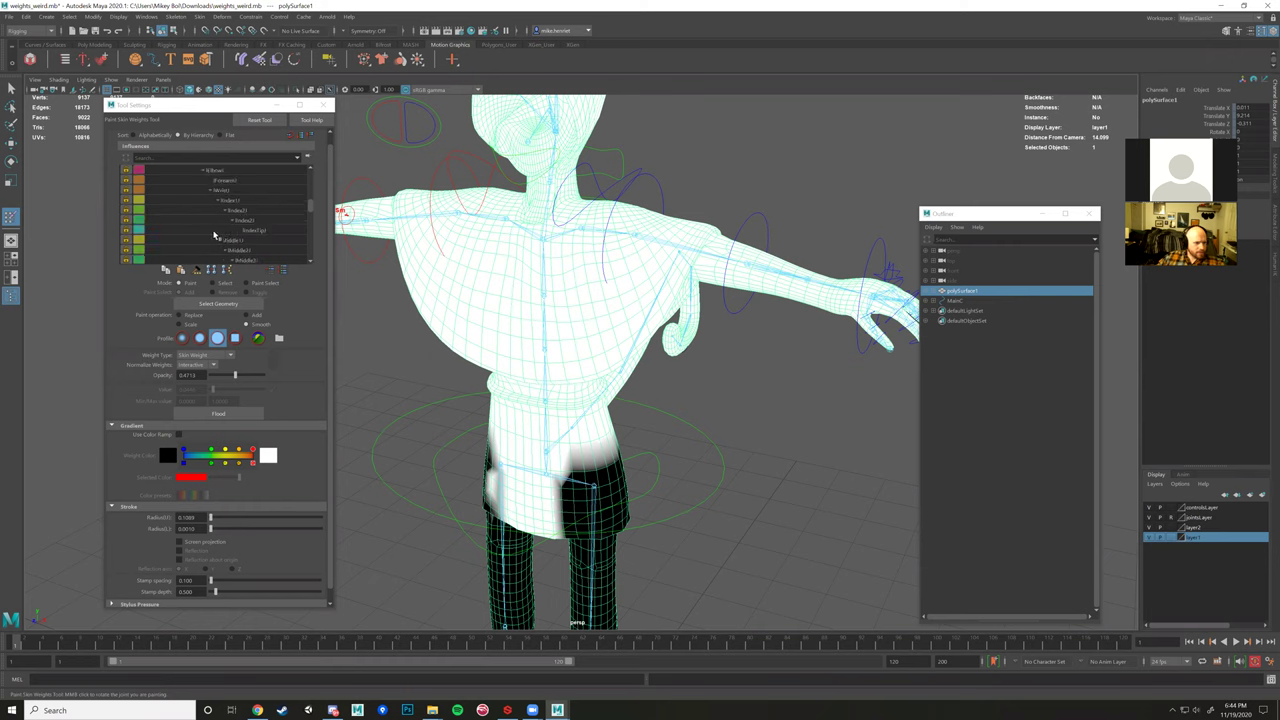
mouse_move(366, 265)
alt+mouse_down()
mouse_move(507, 240)
mouse_move(514, 264)
alt+mouse_up()
scroll(517, 273, down, 4)
alt+drag(650, 507, 586, 493)
alt+drag(623, 338, 625, 397)
scroll(661, 392, up, 4)
scroll(635, 395, down, 4)
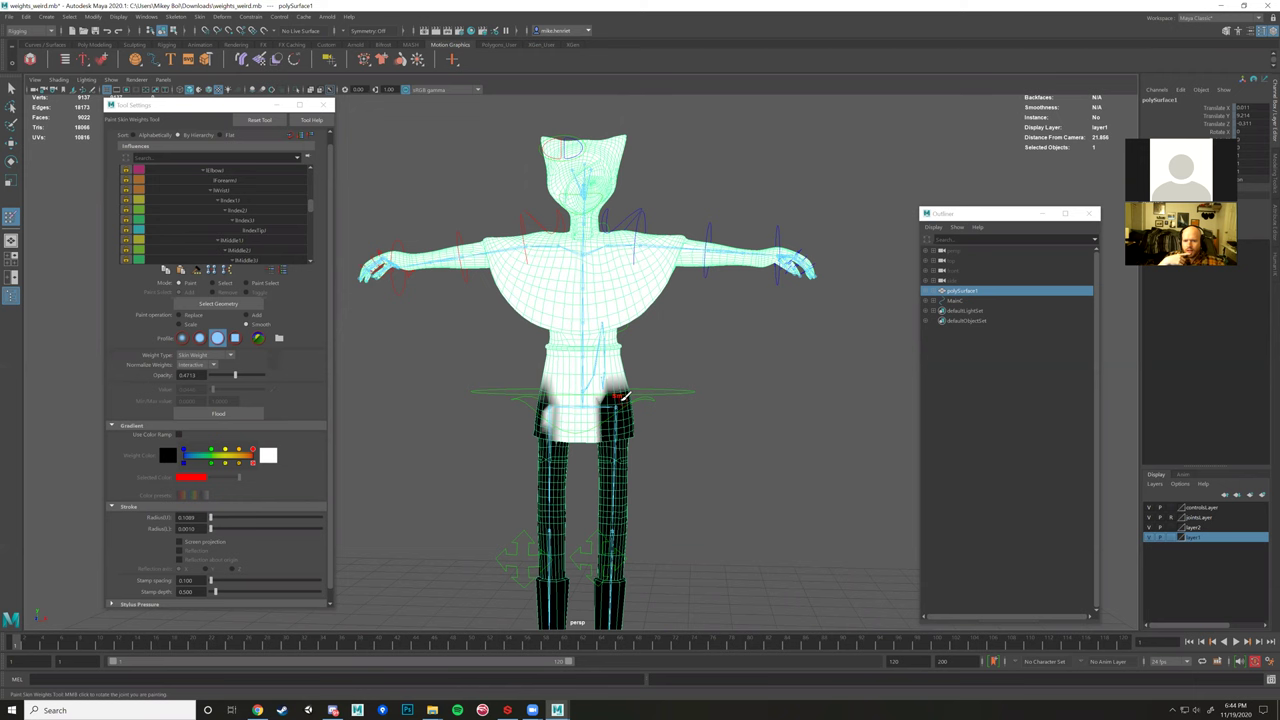
scroll(658, 292, up, 2)
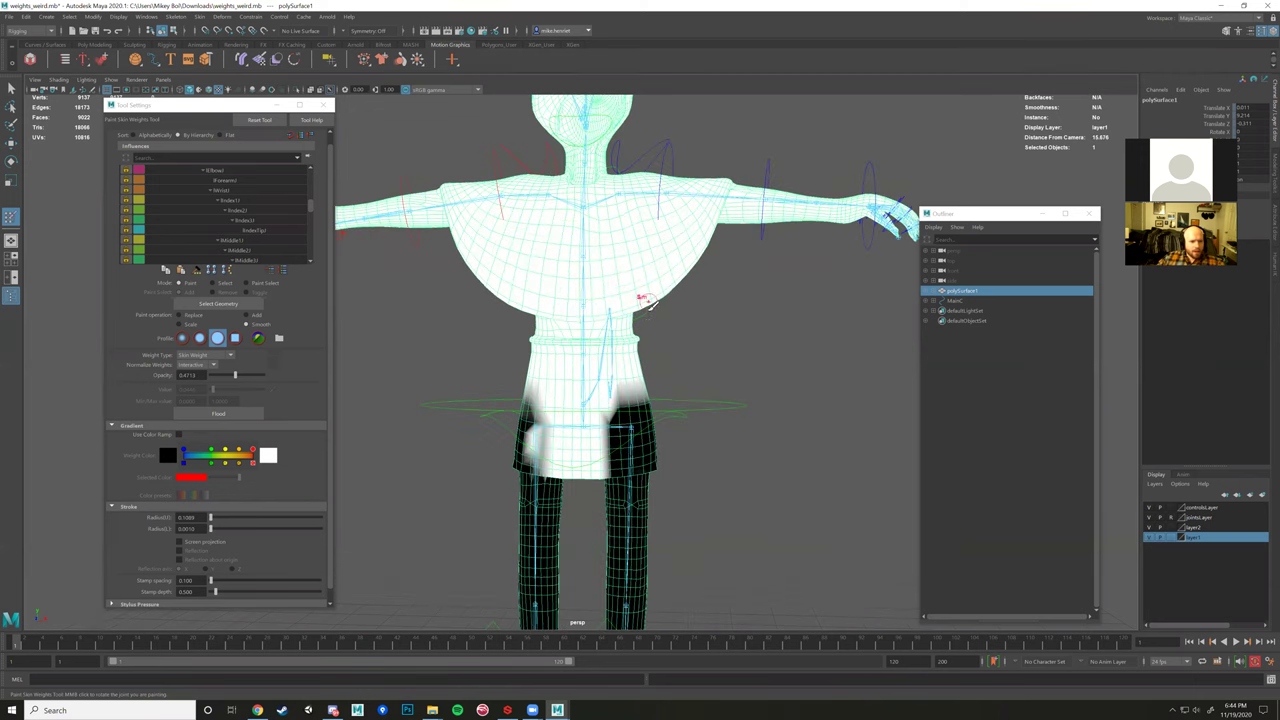
mouse_move(645, 302)
alt+mouse_down()
mouse_move(686, 380)
mouse_move(551, 391)
alt+mouse_up()
Select the right shoulder FK control to check it, and return to Paint Skin Weights on polySurface1.
key(w)
click(584, 233)
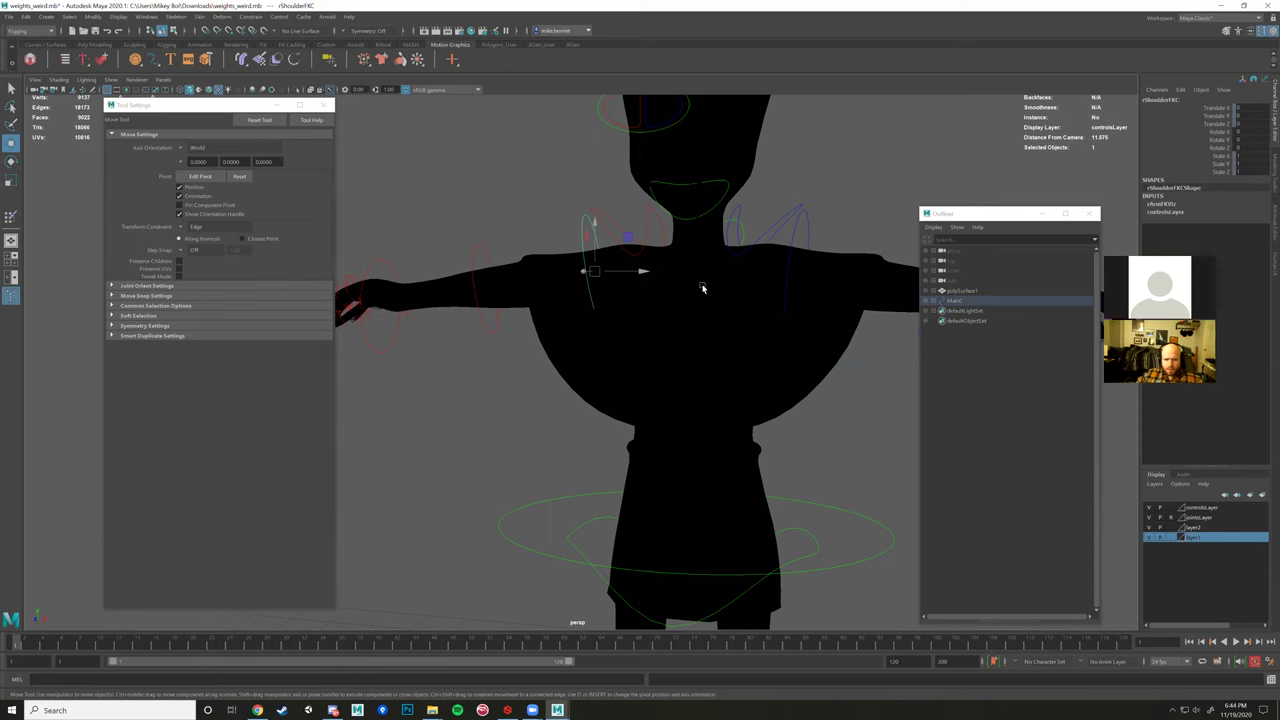
scroll(586, 314, down, 2)
click(588, 316)
right_click(648, 303)
right_drag(648, 303, 622, 302)
alt+drag(622, 318, 638, 318)
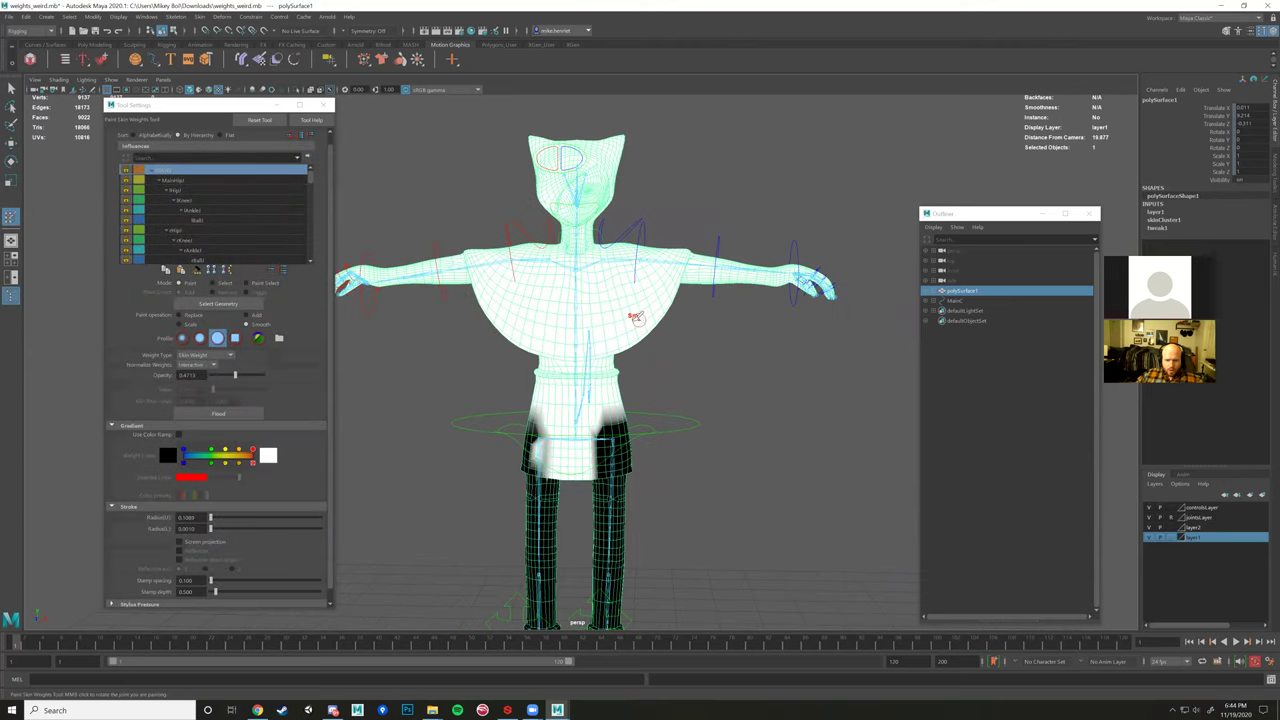
Show the lowest spine joint's influence and examine its weights and joint placement around the waist.
scroll(215, 225, down, 2)
click(190, 220)
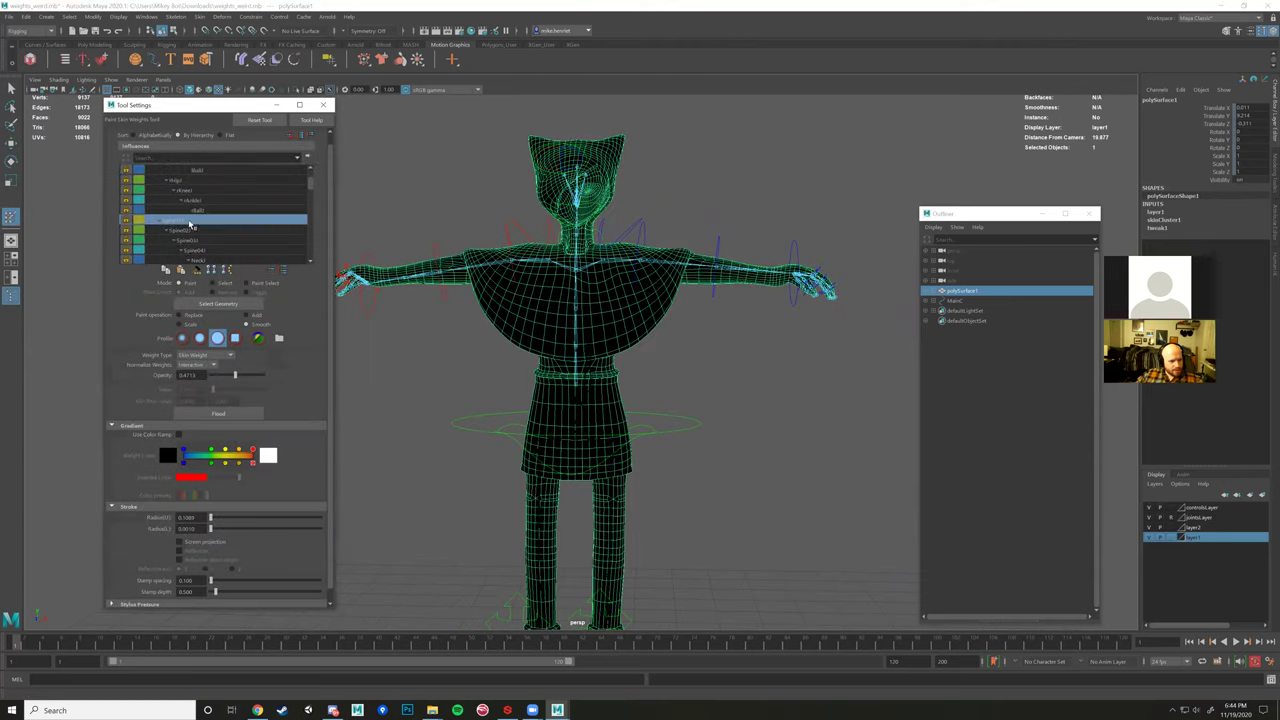
scroll(652, 314, up, 3)
alt+drag(647, 335, 598, 360)
scroll(660, 350, up, 5)
scroll(615, 366, down, 3)
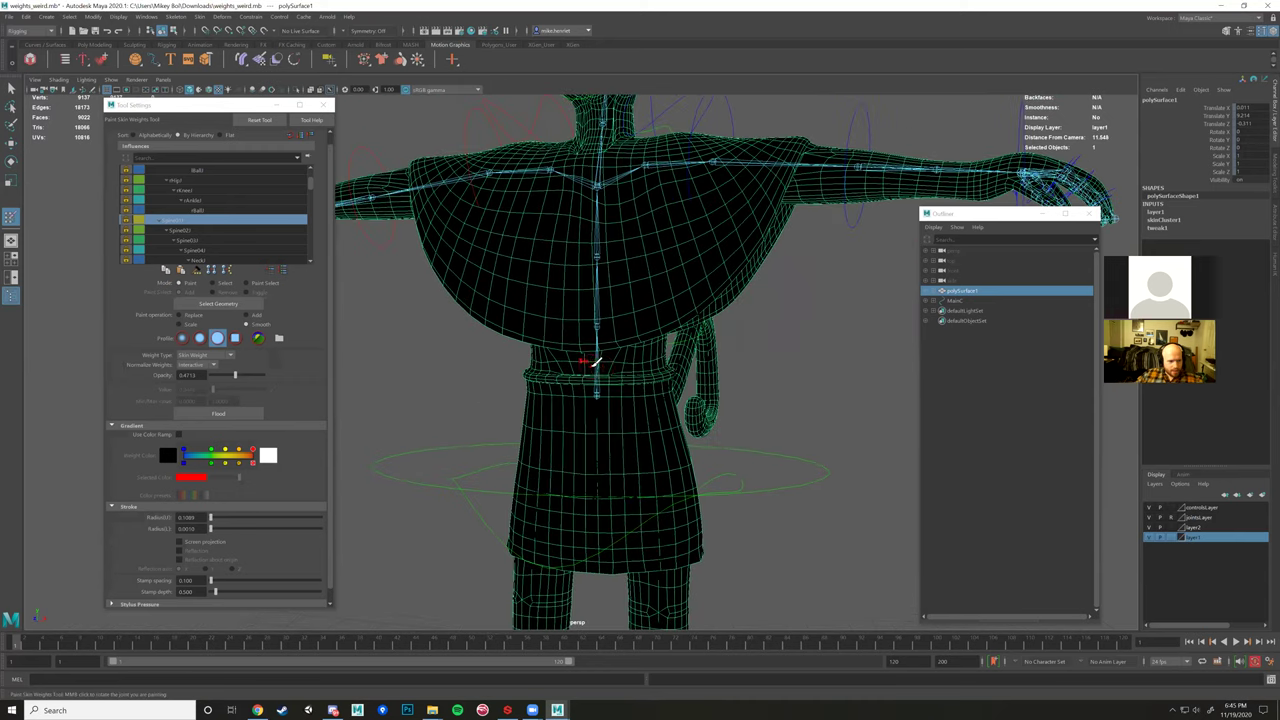
scroll(597, 360, up, 1)
click(181, 230)
click(171, 219)
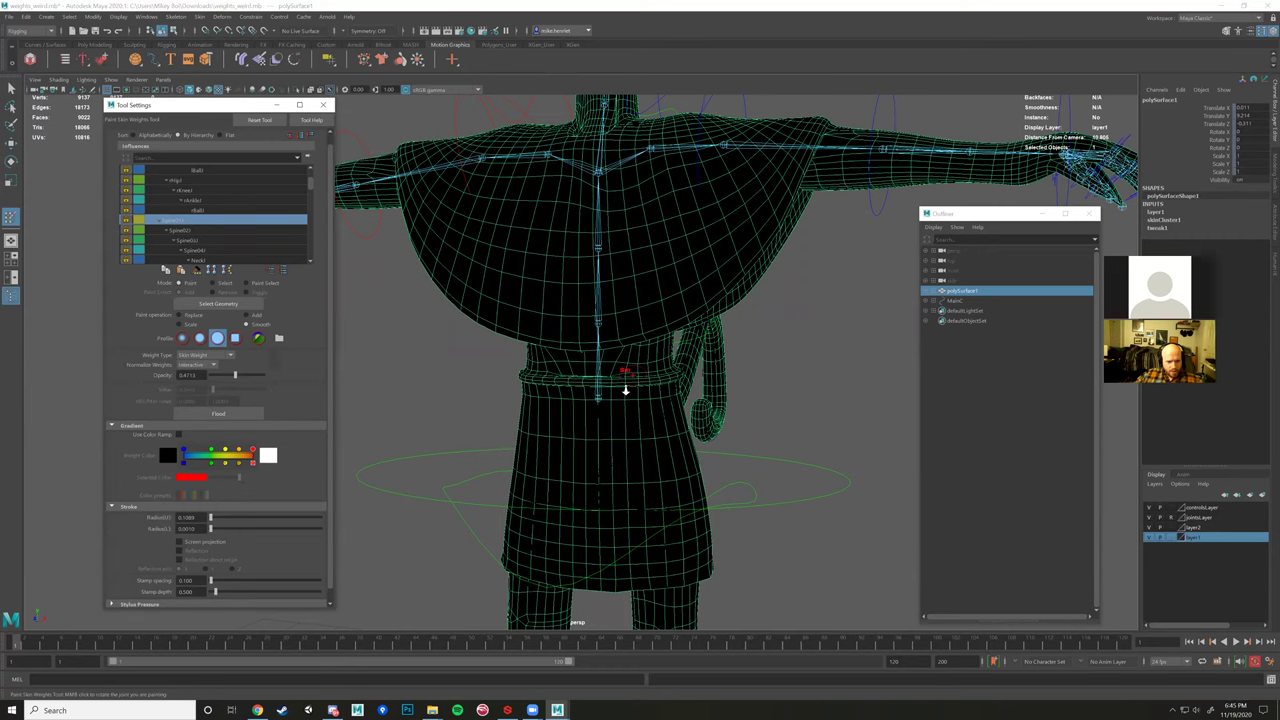
scroll(625, 390, up, 2)
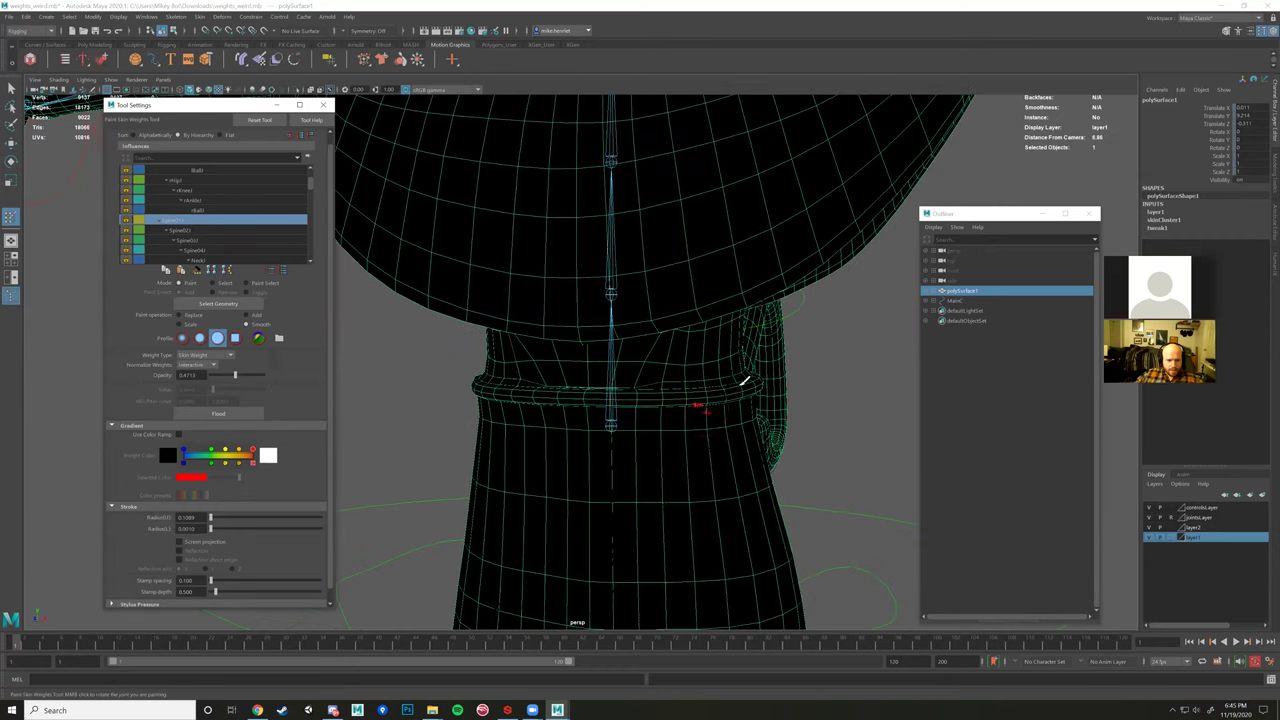
alt+drag(605, 413, 636, 403)
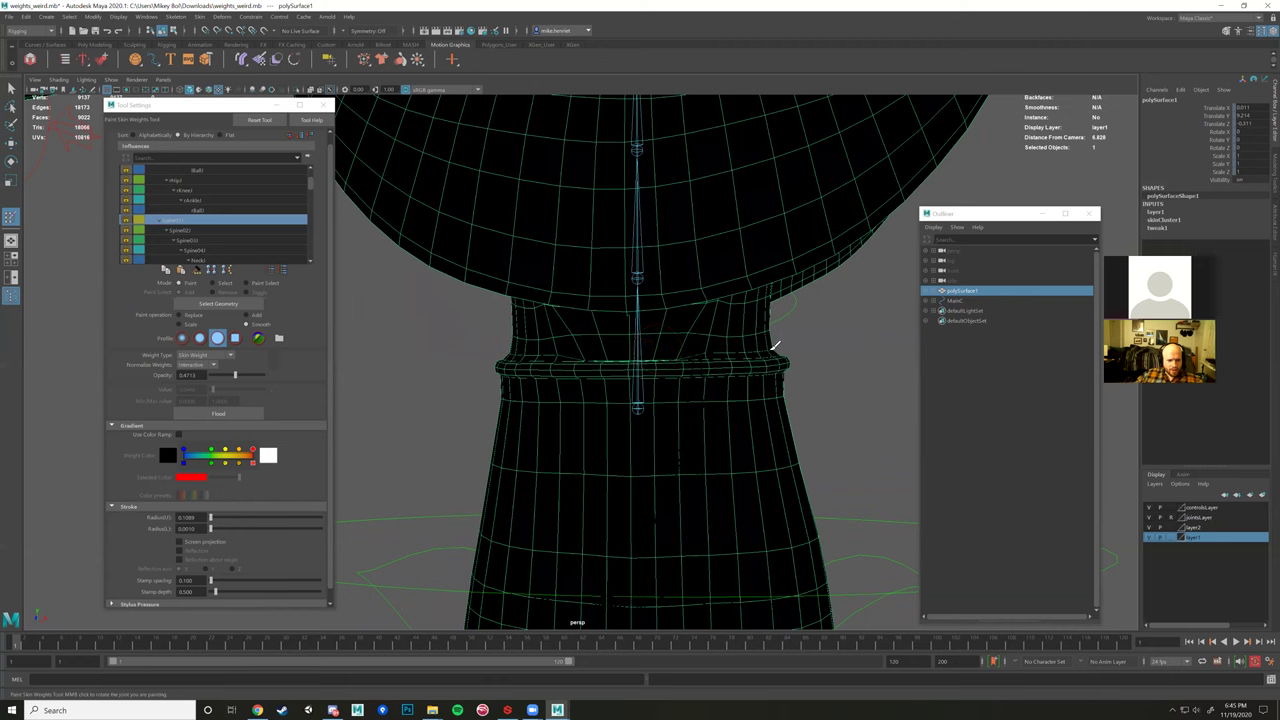
Set painting to Add with opacity and value 1, try adding lowest spine joint weight at the waist, and undo the strokes.
click(250, 316)
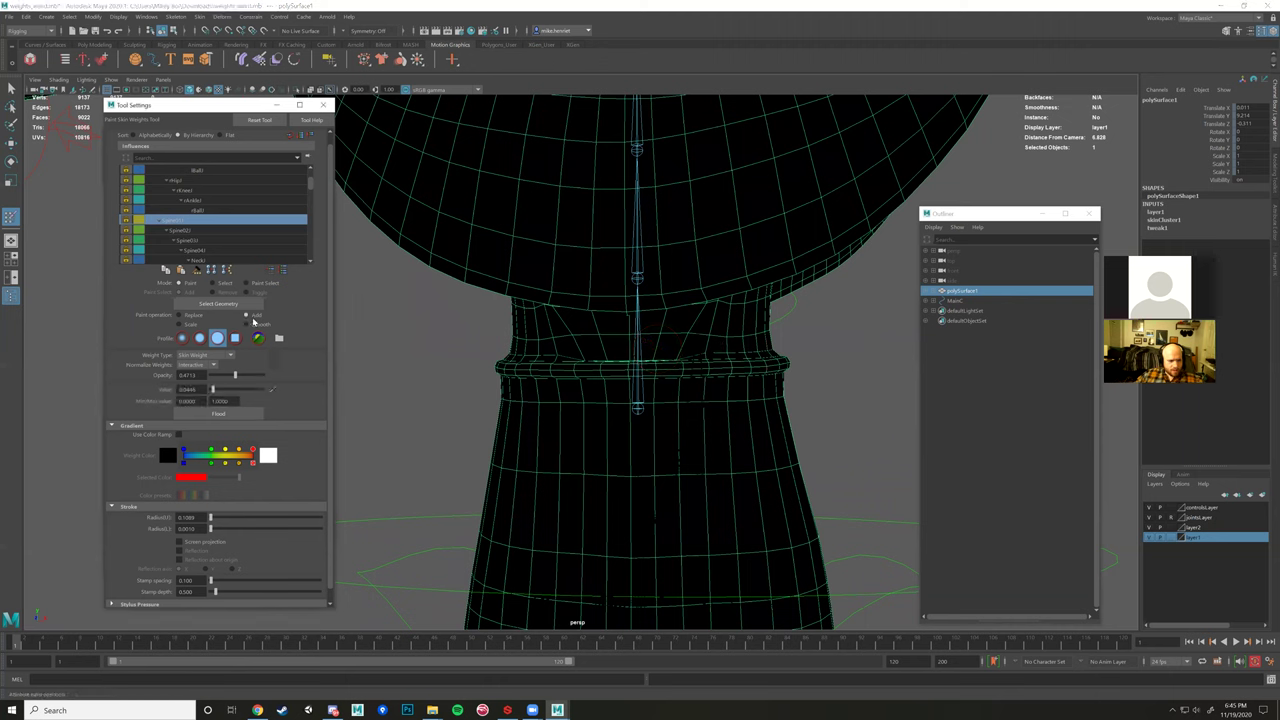
mouse_move(669, 334)
mouse_down()
mouse_move(540, 345)
mouse_move(505, 365)
mouse_move(597, 373)
mouse_move(510, 364)
mouse_move(686, 356)
mouse_move(666, 358)
mouse_up()
mouse_move(574, 323)
alt+mouse_down()
mouse_move(519, 289)
mouse_move(620, 340)
alt+mouse_up()
key(ctrl+z)
key(ctrl+z)
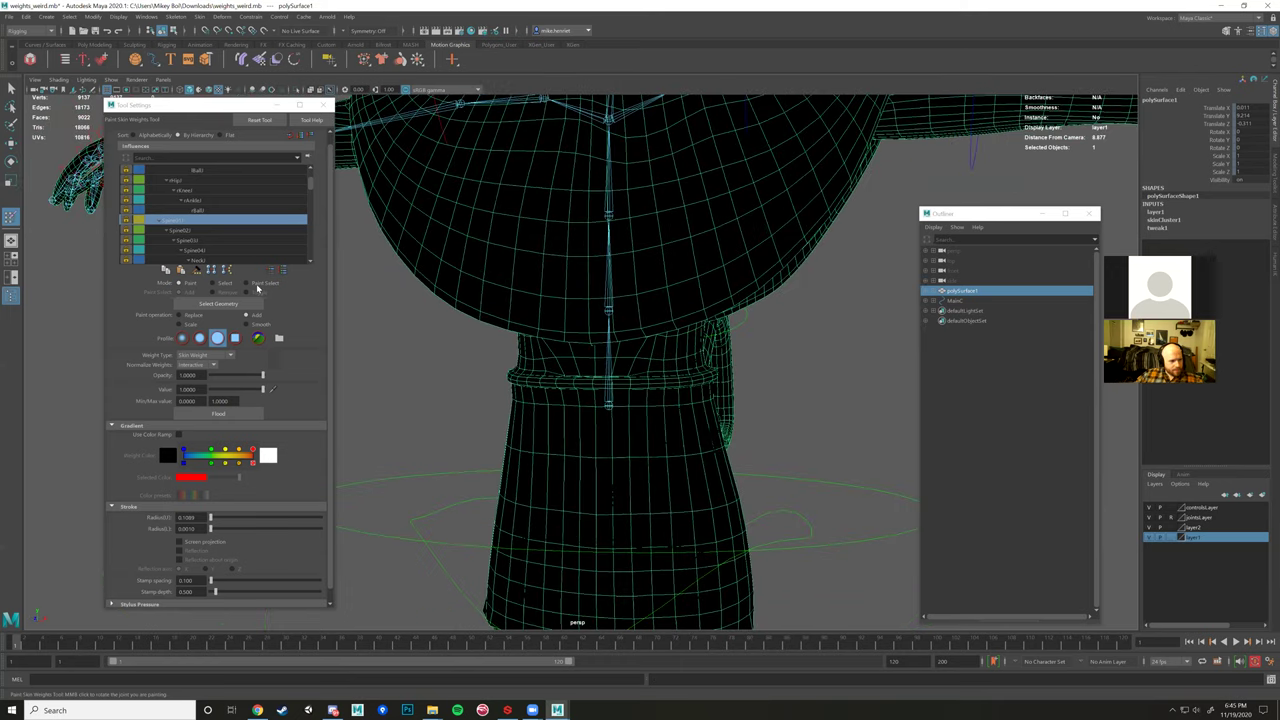
Unlock the lowest spine joint's influence along with all the other influences.
right_click(180, 224)
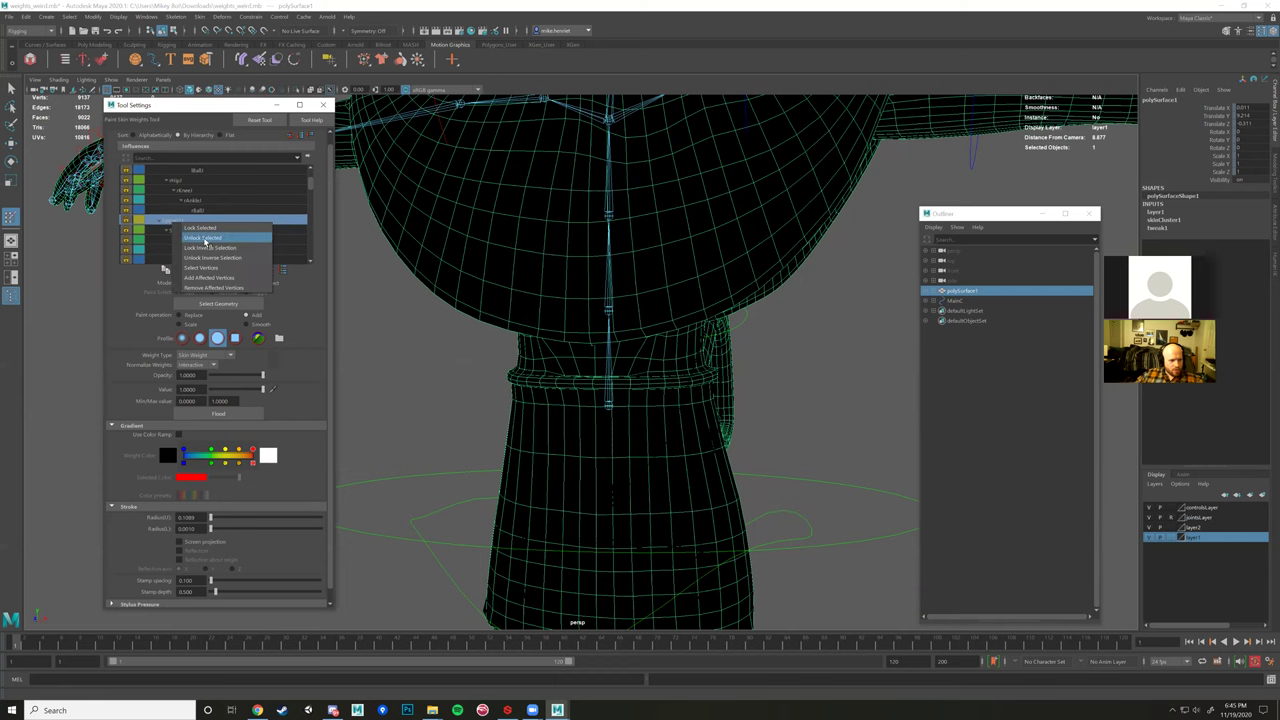
click(205, 238)
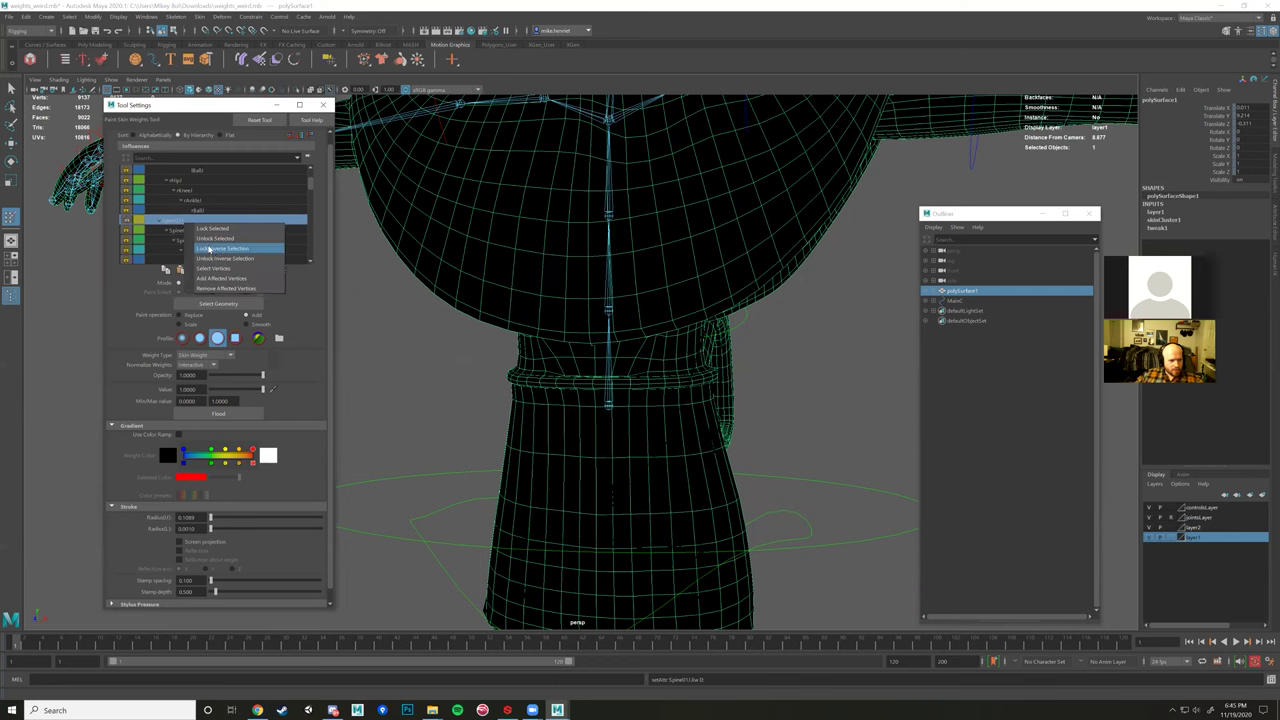
Switch the weights tool to Select mode and select all of polySurface1's vertices from the waist belt up, including both arms and the head.
alt+right_drag(651, 317, 573, 325)
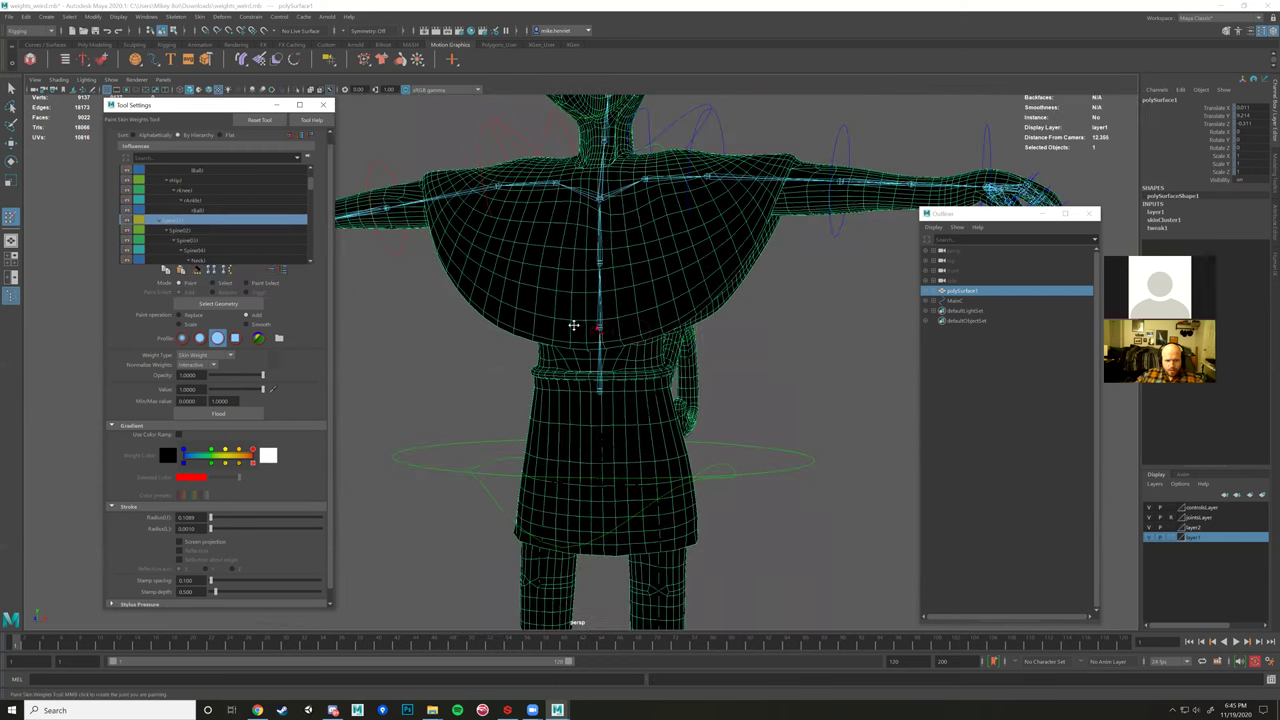
alt+middle_drag(573, 325, 556, 317)
scroll(580, 317, up, 3)
alt+drag(580, 317, 600, 315)
scroll(590, 316, down, 5)
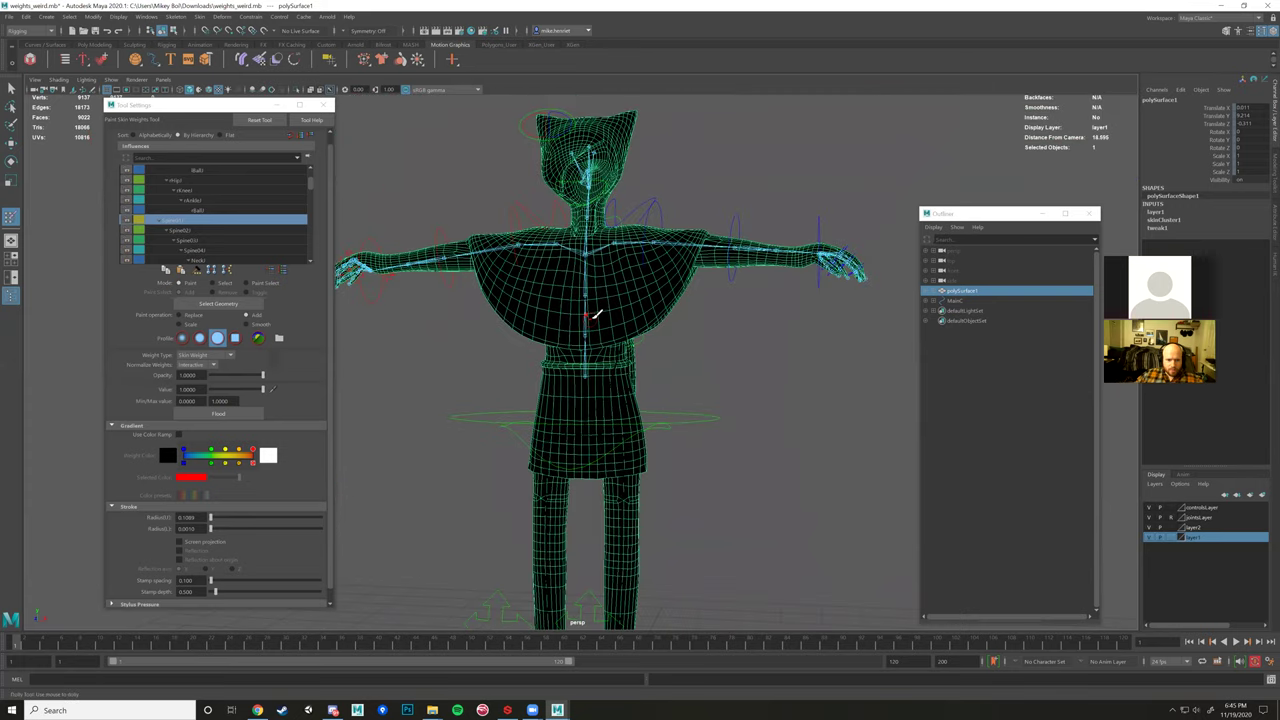
scroll(592, 317, down, 1)
scroll(598, 317, up, 4)
alt+right_drag(603, 313, 382, 316)
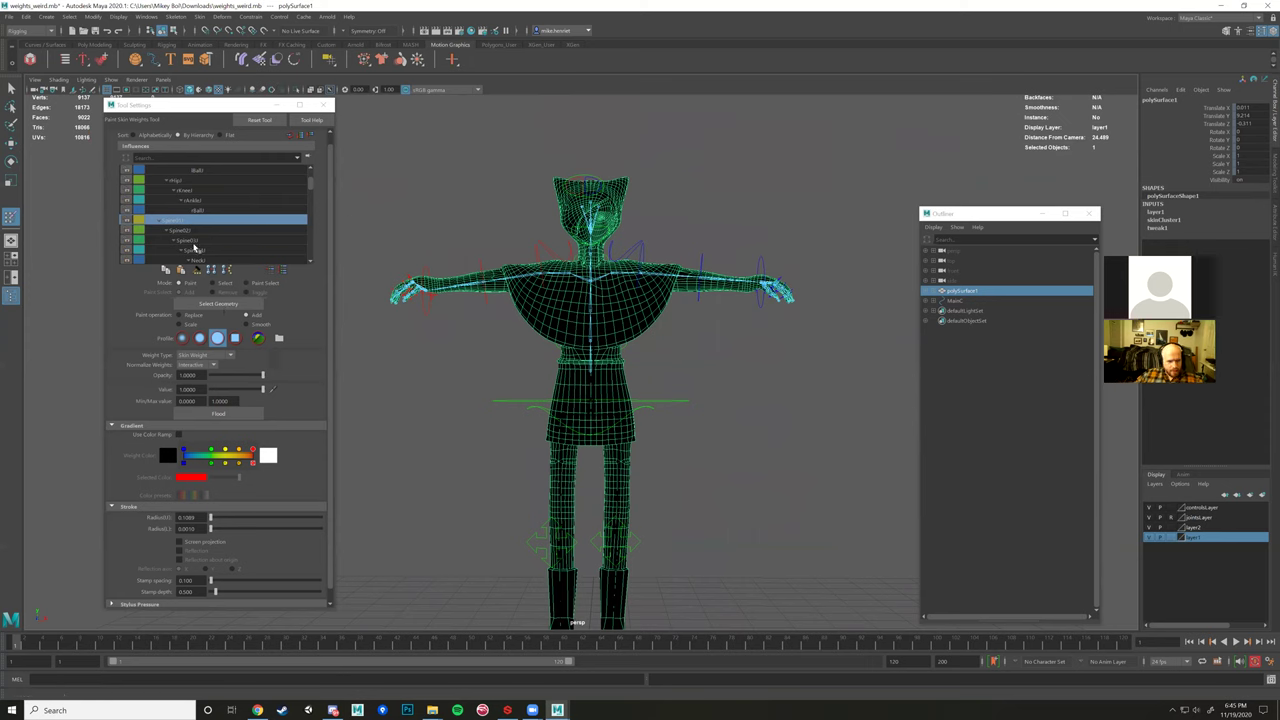
click(222, 284)
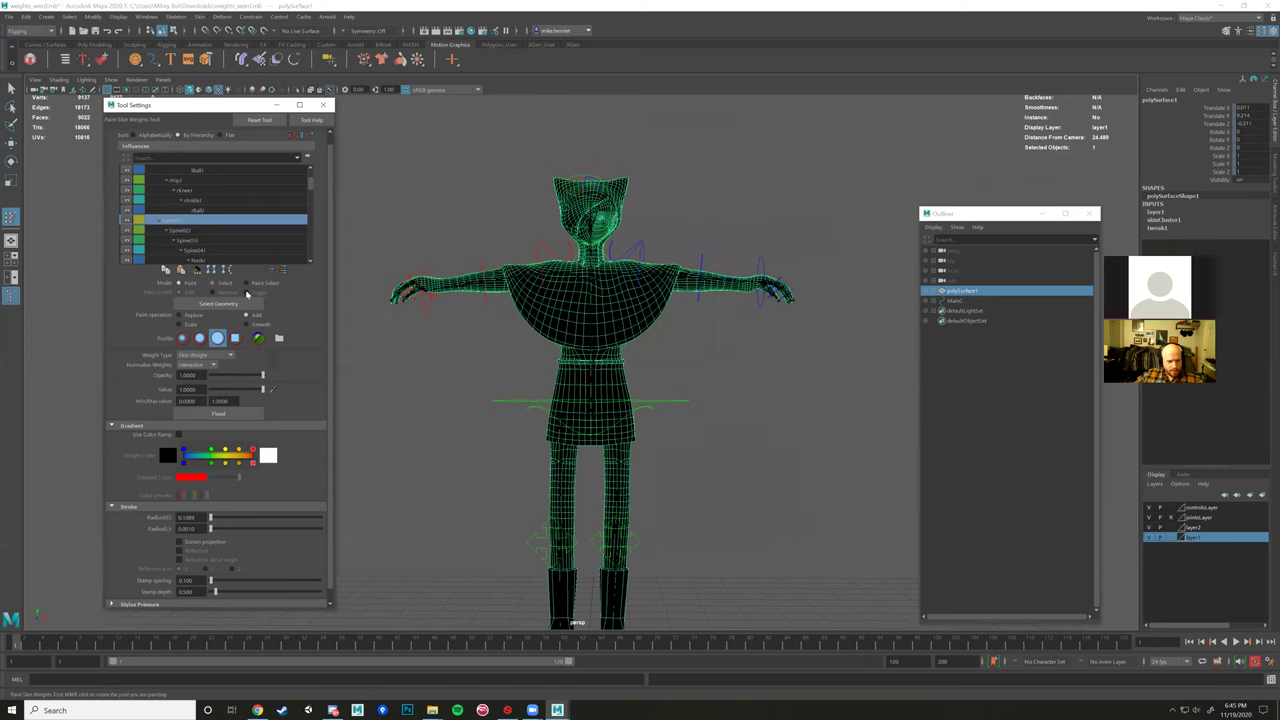
alt+right_drag(551, 354, 580, 318)
right_click(632, 318)
alt+right_drag(580, 318, 440, 240)
drag(514, 245, 786, 367)
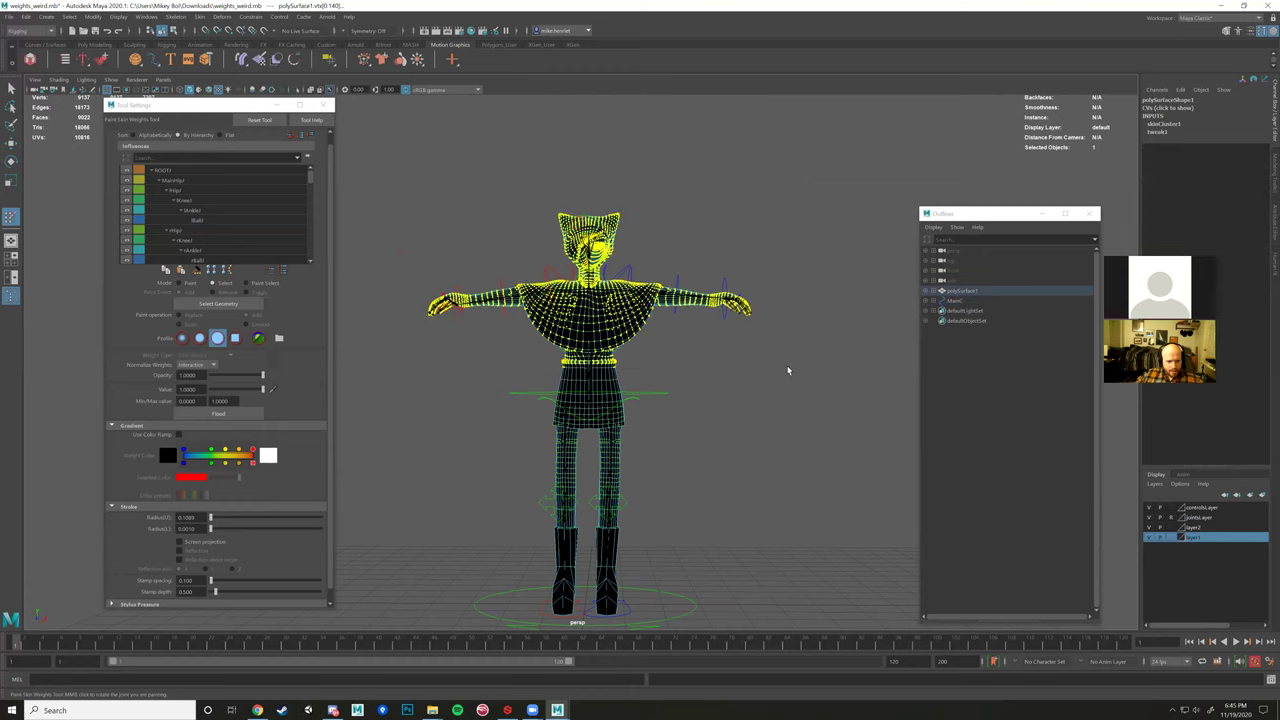
scroll(786, 371, up, 6)
scroll(766, 372, up, 2)
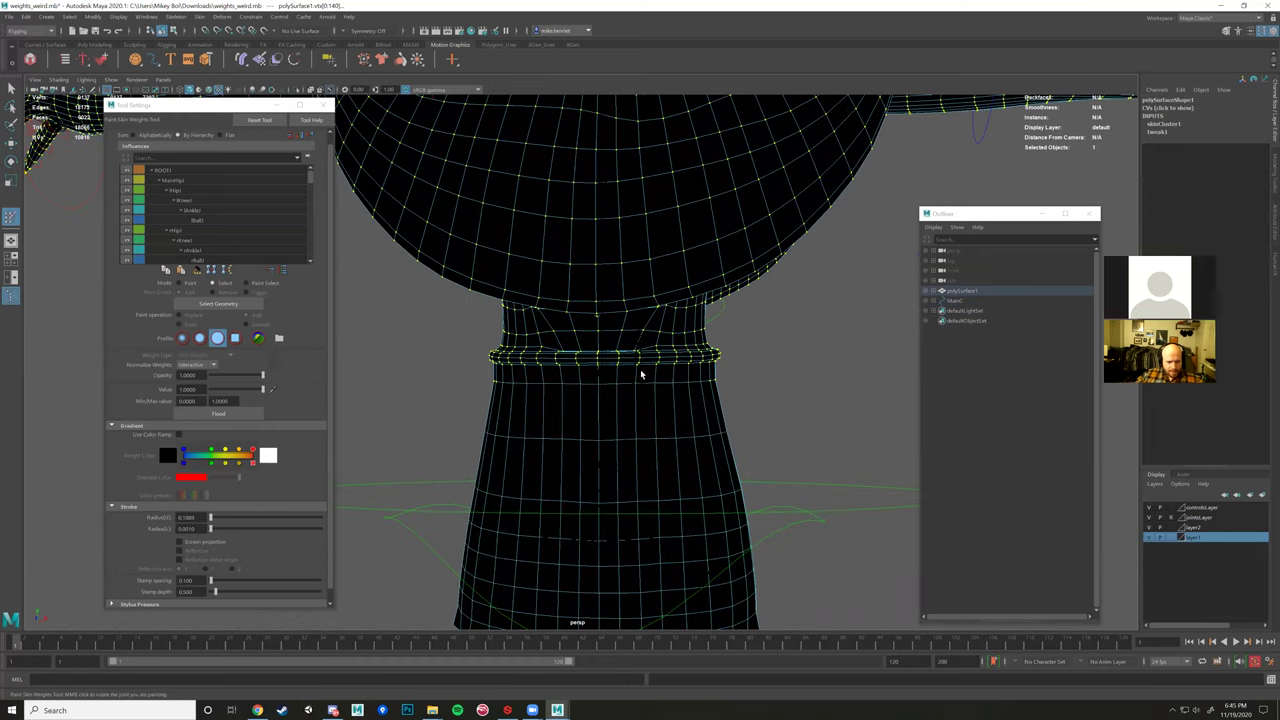
Extend the upper-body vertex selection down through the waist belt and check that the whole region above the skirt is covered.
drag(426, 326, 808, 391)
scroll(757, 380, down, 6)
scroll(502, 283, down, 4)
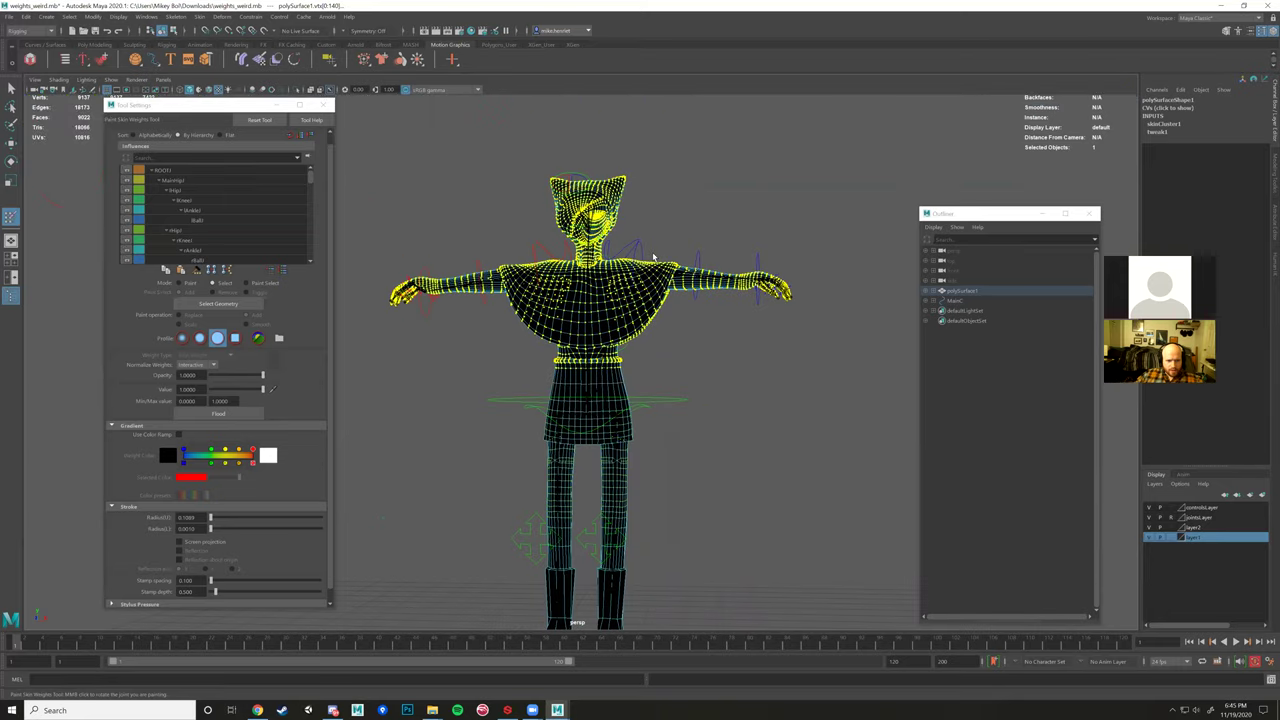
scroll(478, 306, up, 3)
scroll(224, 229, down, 2)
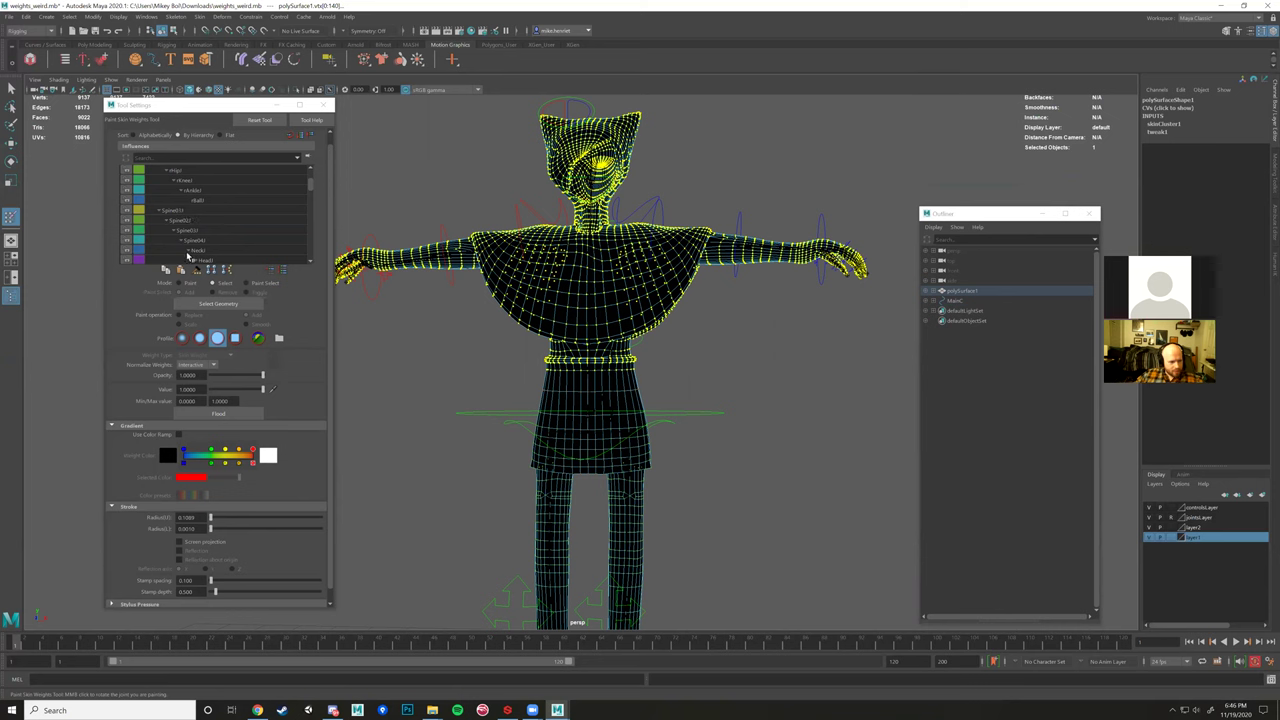
Return the weights tool to Paint mode and compare the Spine01 and ROOT influences on the selected upper body.
click(182, 284)
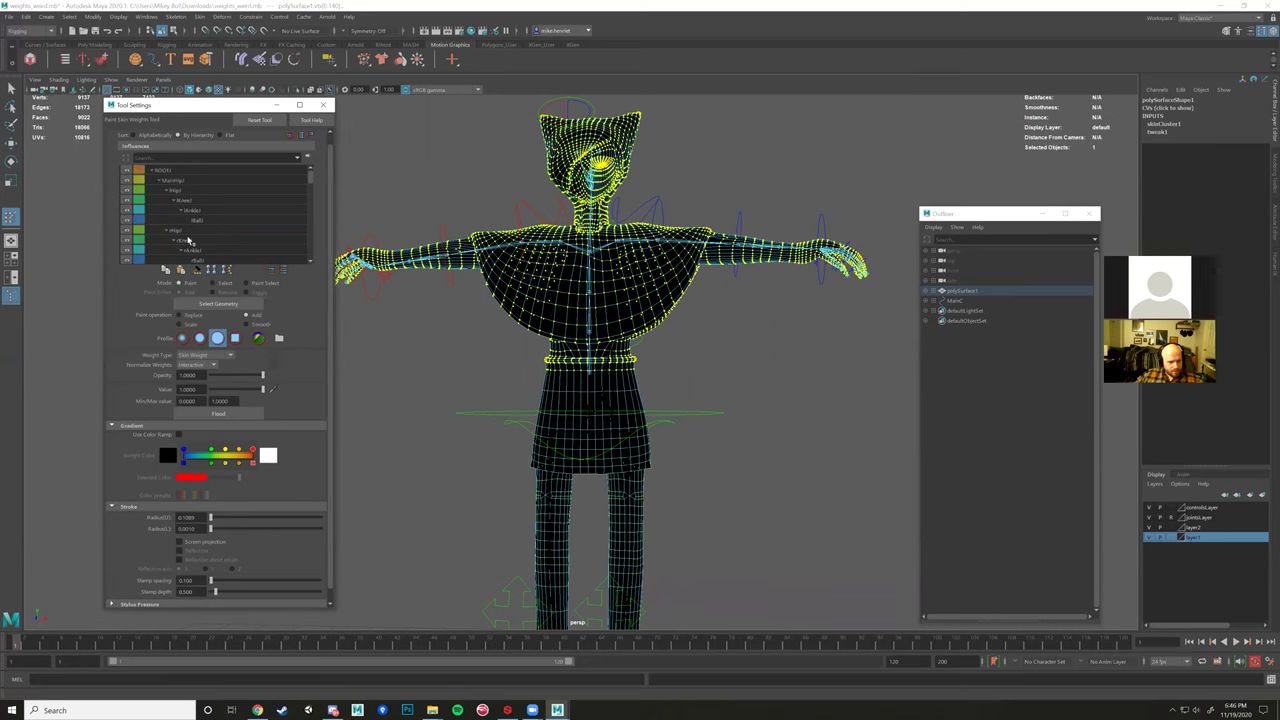
click(201, 245)
scroll(199, 238, down, 1)
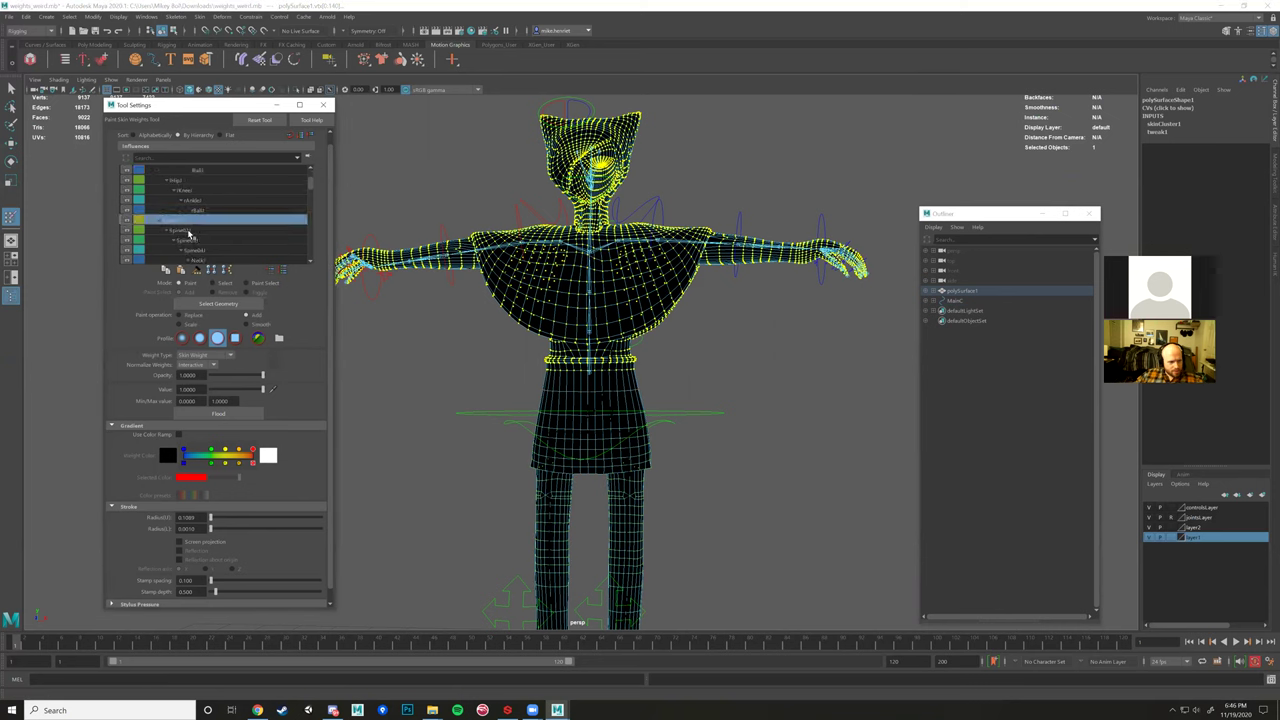
scroll(380, 363, up, 4)
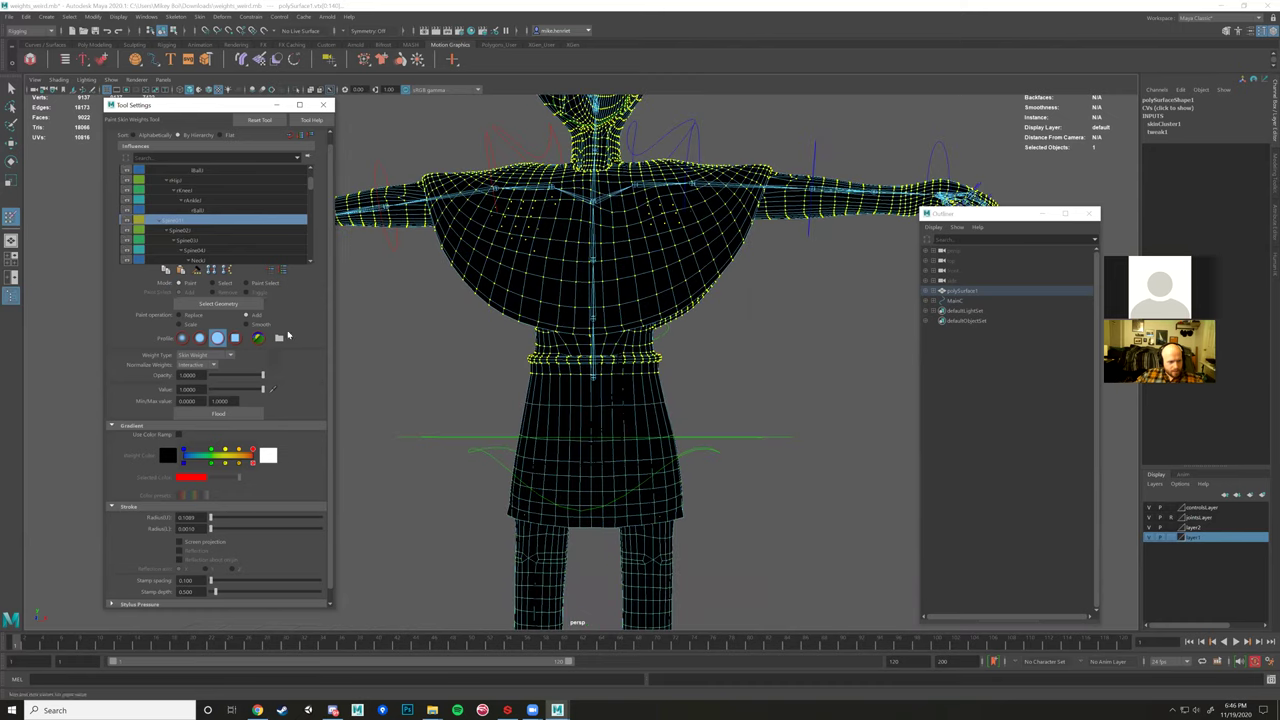
scroll(193, 215, up, 2)
click(171, 172)
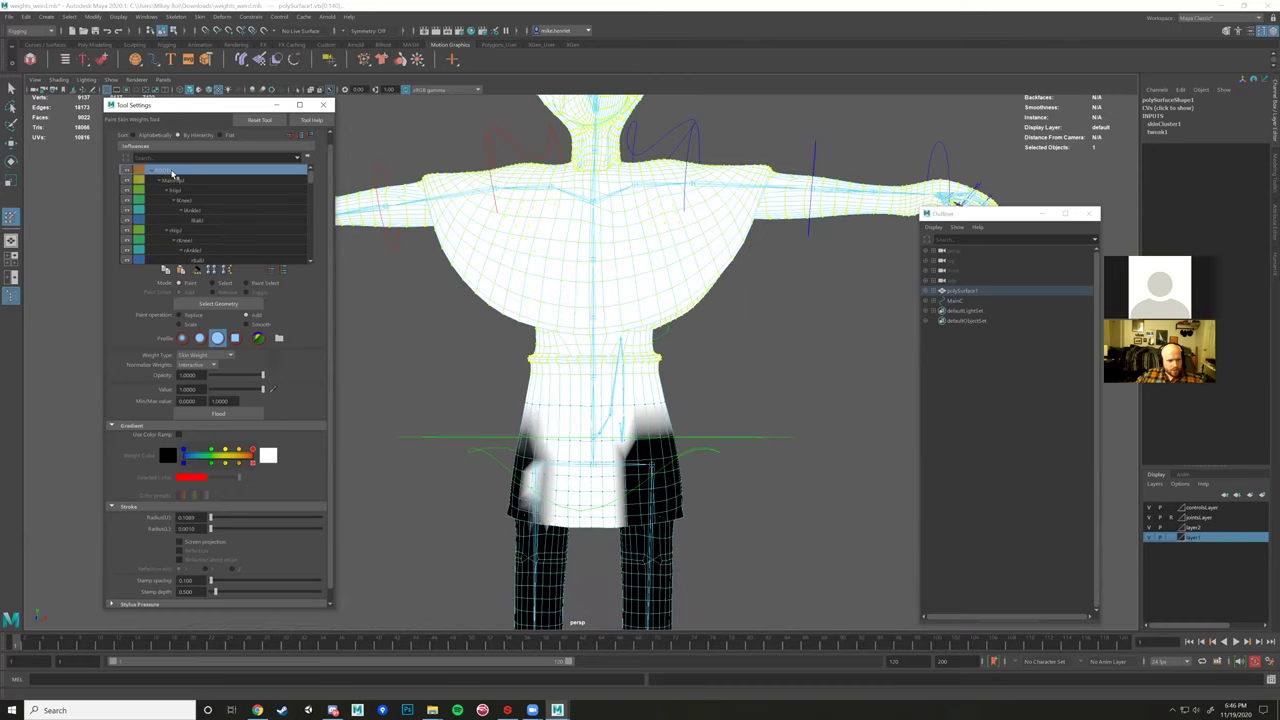
scroll(172, 190, down, 3)
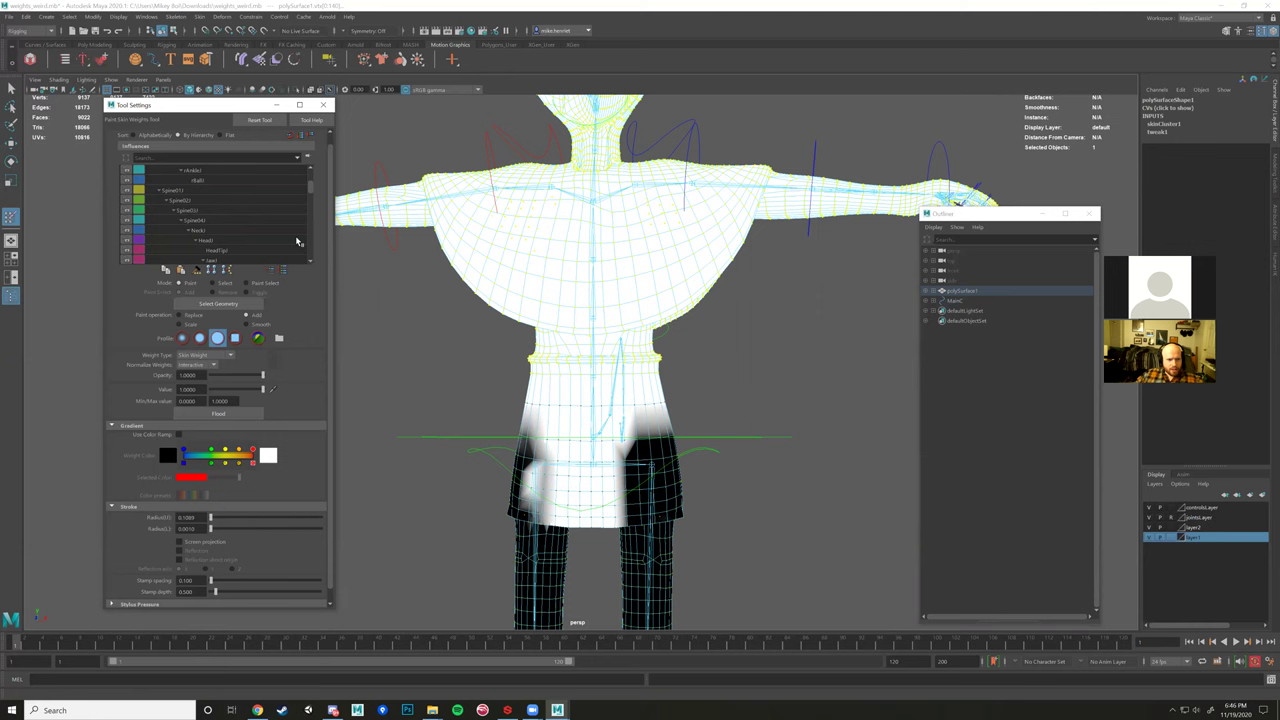
Flood the selected upper-body vertices with Spine01 weight at value 1, and check the waist and tail from several angles.
click(185, 192)
scroll(530, 330, up, 4)
alt+drag(517, 369, 510, 362)
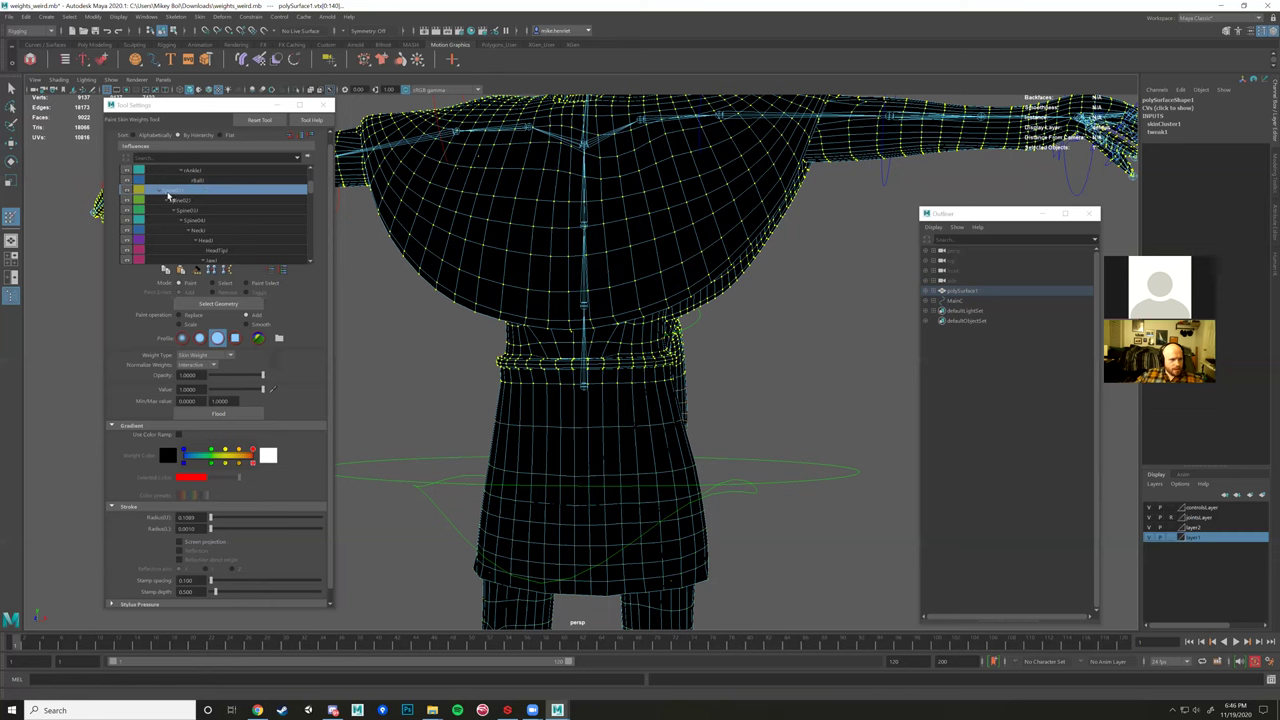
click(238, 416)
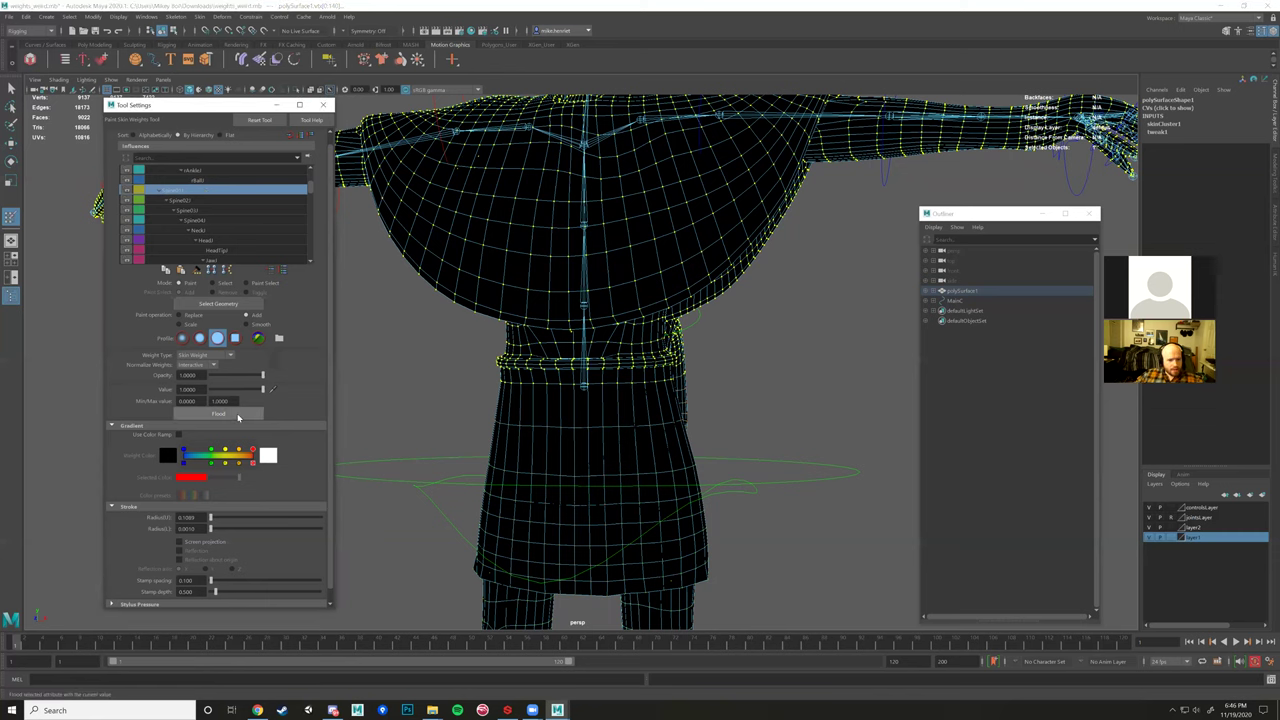
scroll(513, 381, down, 3)
alt+drag(513, 381, 538, 348)
alt+middle_drag(538, 348, 426, 340)
scroll(716, 320, up, 2)
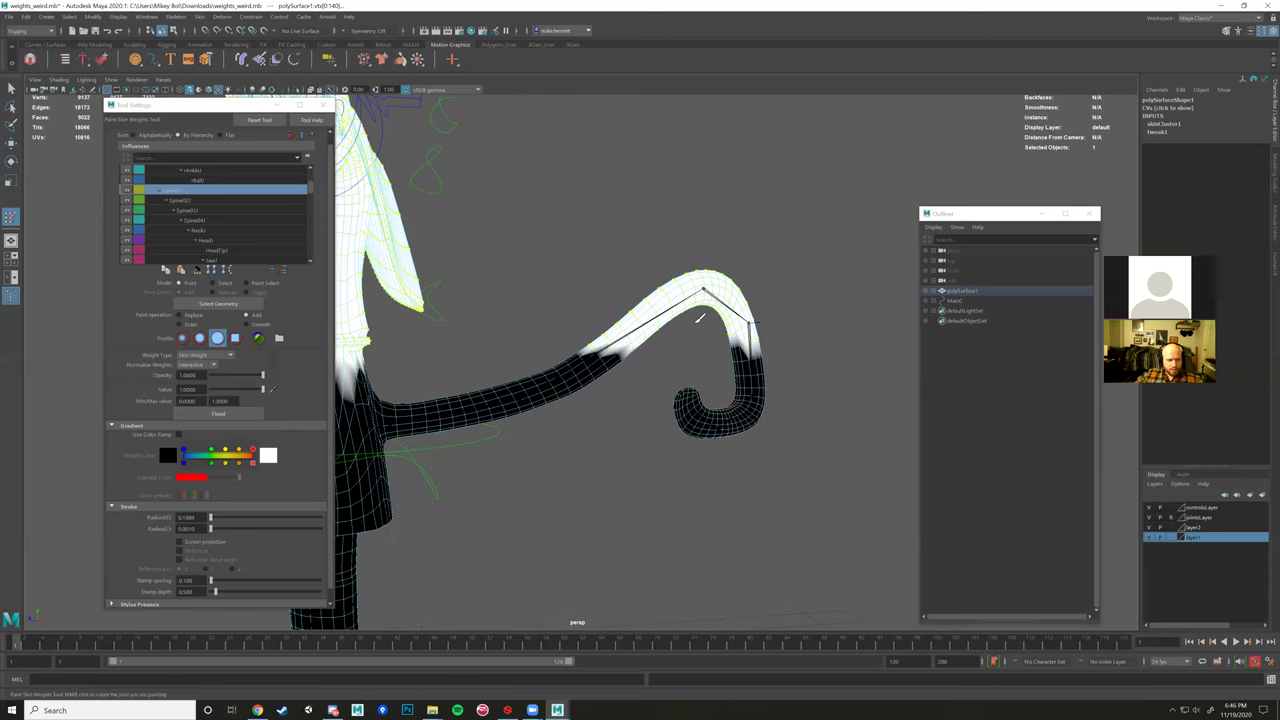
alt+drag(680, 318, 545, 330)
alt+drag(462, 326, 499, 269)
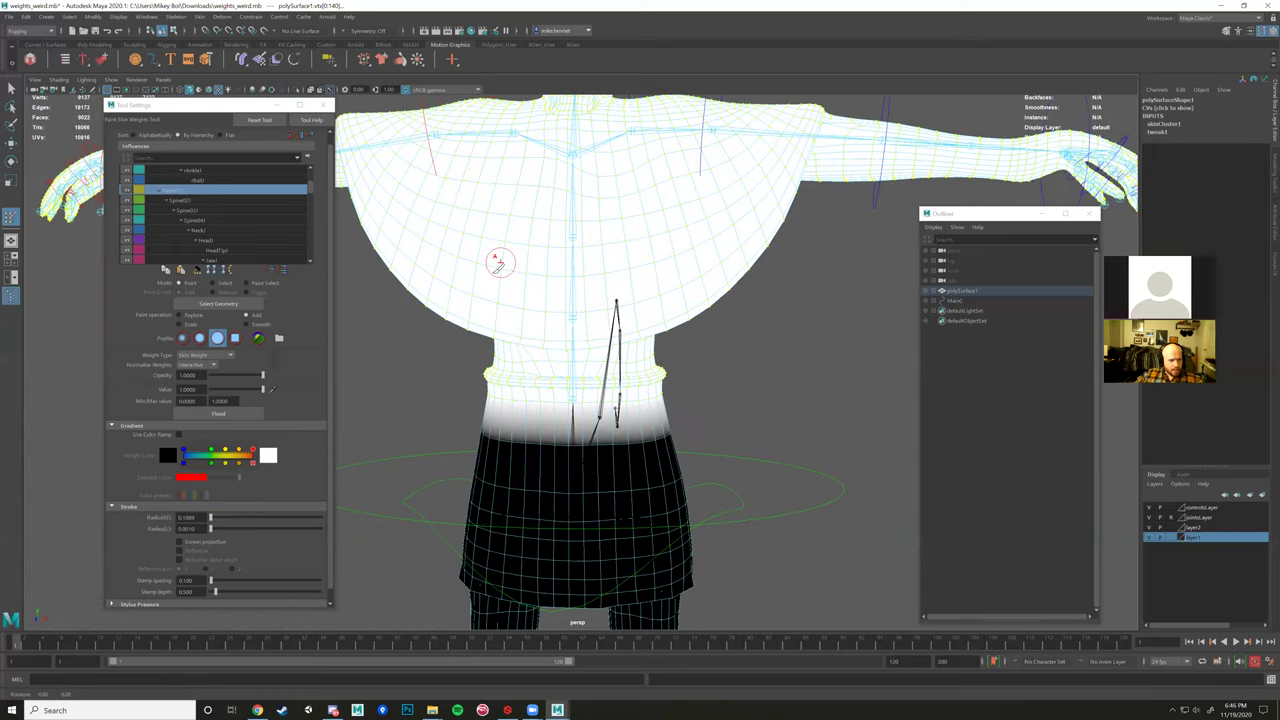
Choose the Spine02 influence and switch the weights tool to Select mode for picking vertices.
click(183, 201)
scroll(489, 311, down, 5)
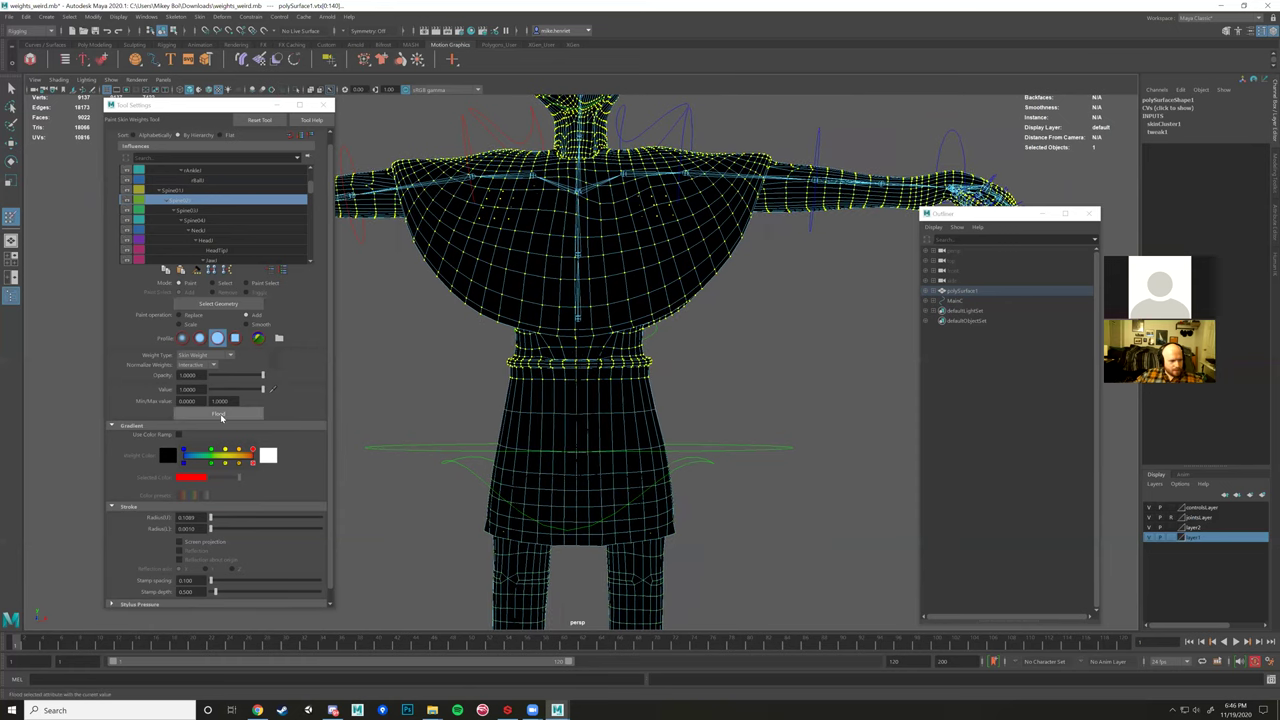
click(225, 283)
alt+drag(574, 350, 588, 354)
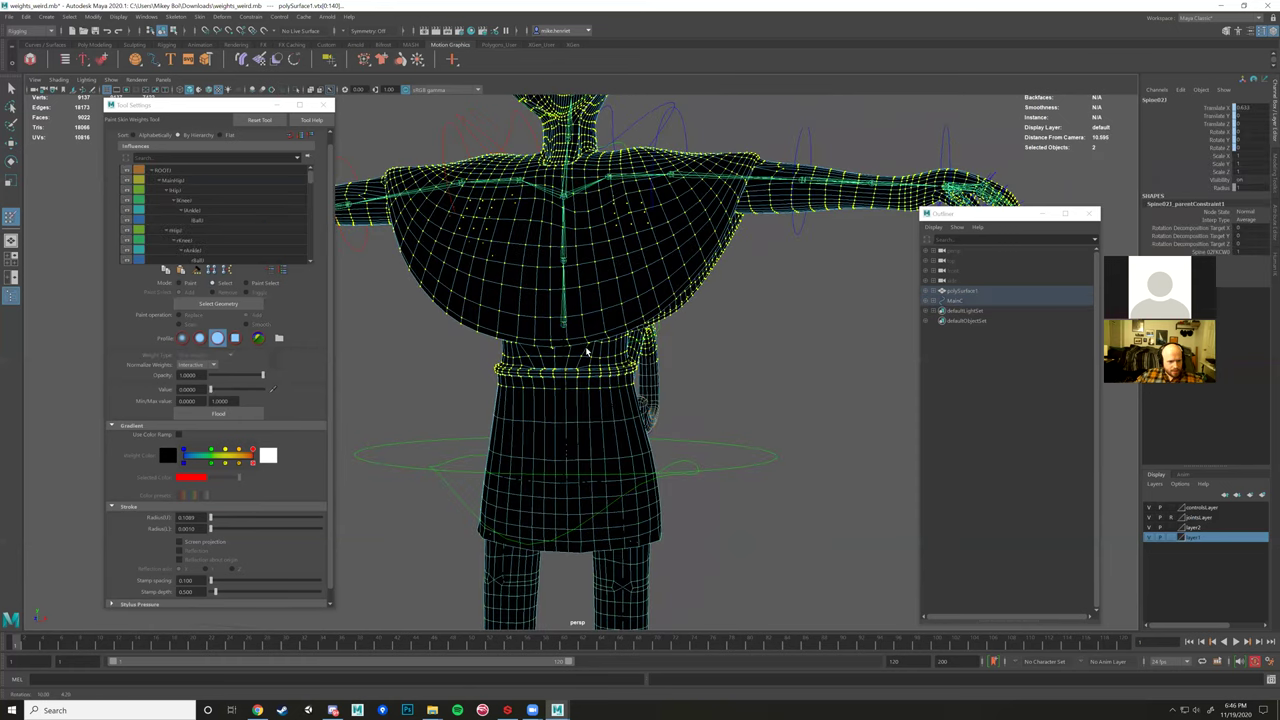
right_click(648, 266)
click(624, 266)
scroll(637, 265, down, 5)
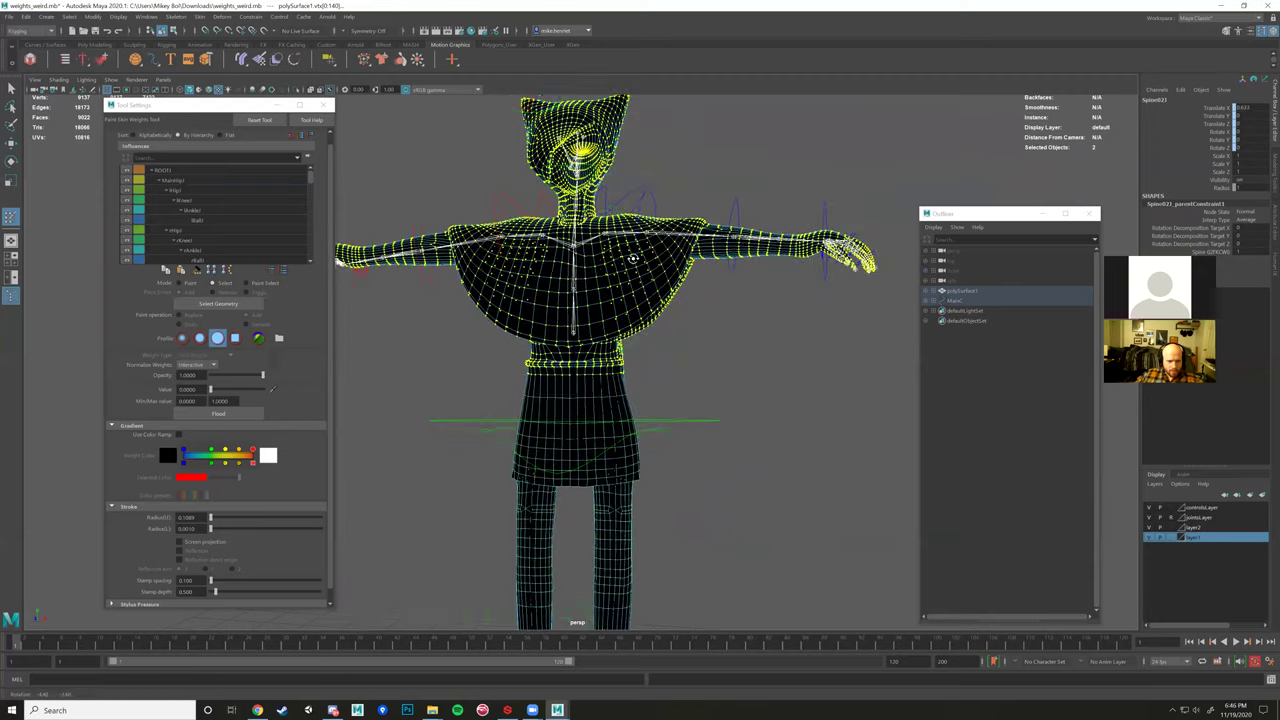
scroll(637, 265, down, 3)
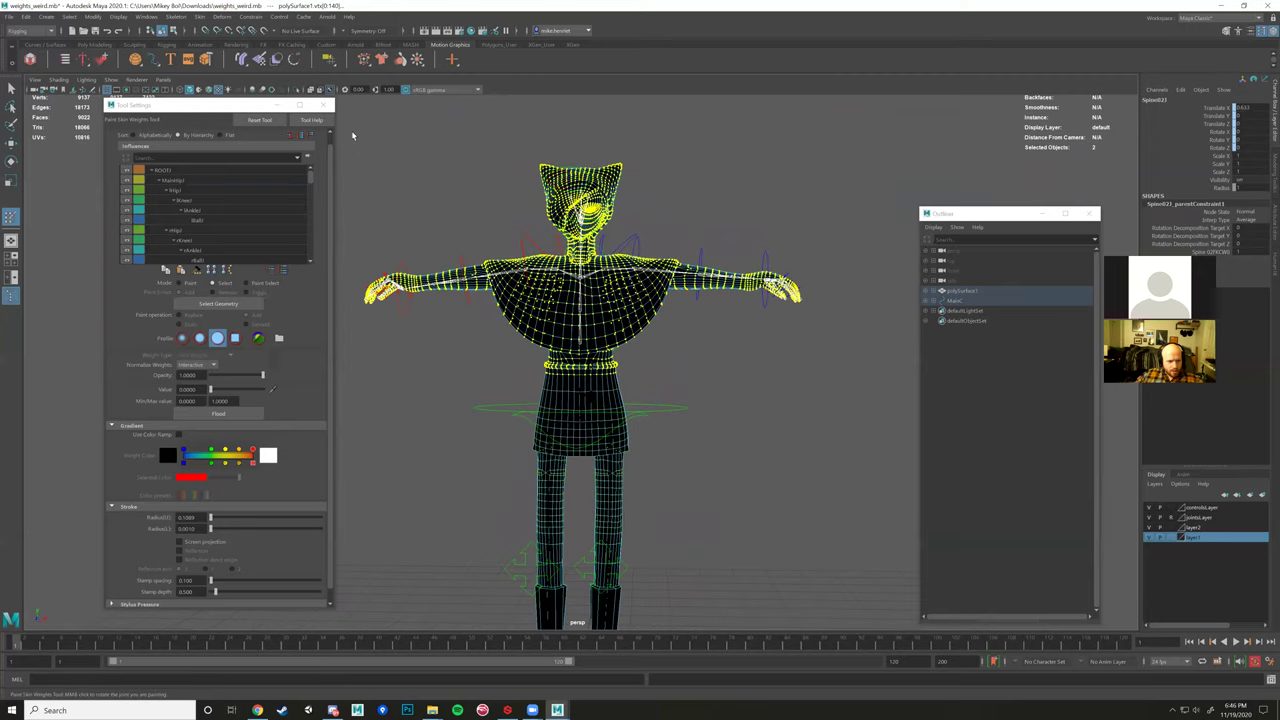
Reselect only the vertices above the waist belt, covering the full cape, arms and head, including the cape's back.
drag(505, 212, 880, 350)
scroll(614, 349, up, 6)
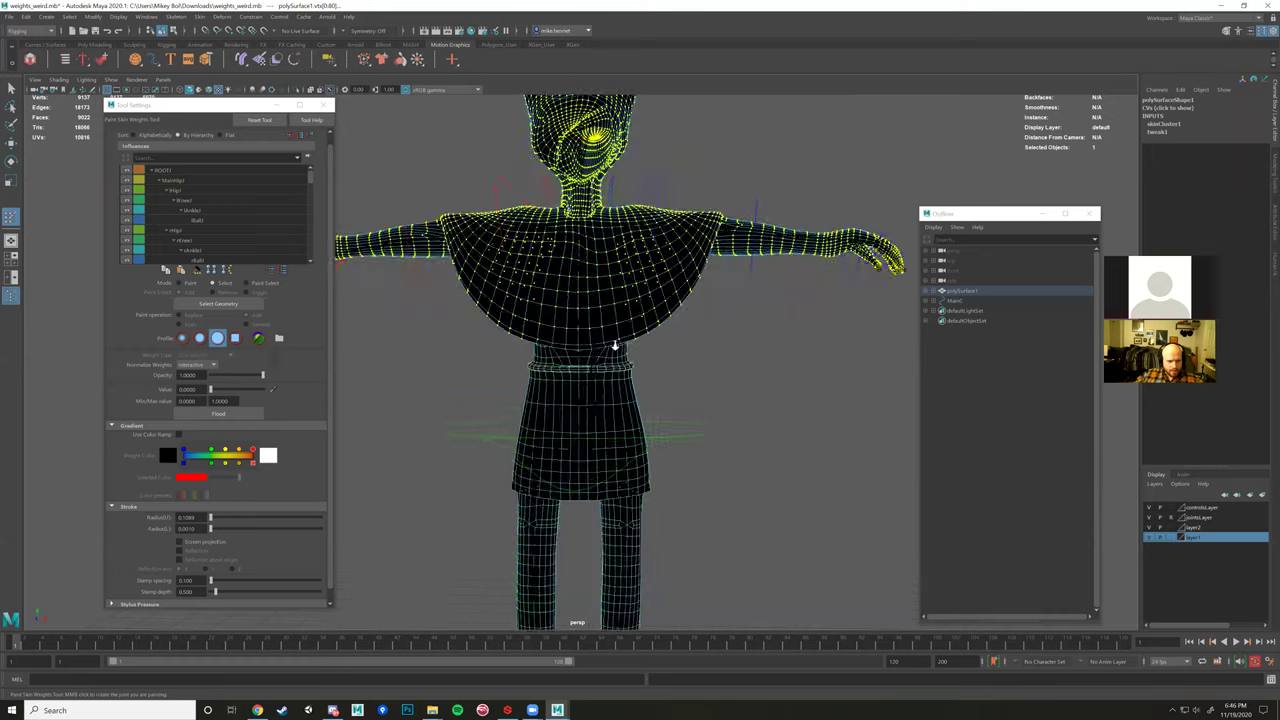
mouse_move(587, 302)
alt+mouse_down()
mouse_move(489, 300)
mouse_move(614, 304)
mouse_move(573, 325)
mouse_move(580, 288)
mouse_move(663, 271)
mouse_move(620, 277)
alt+mouse_up()
alt+drag(830, 350, 712, 310)
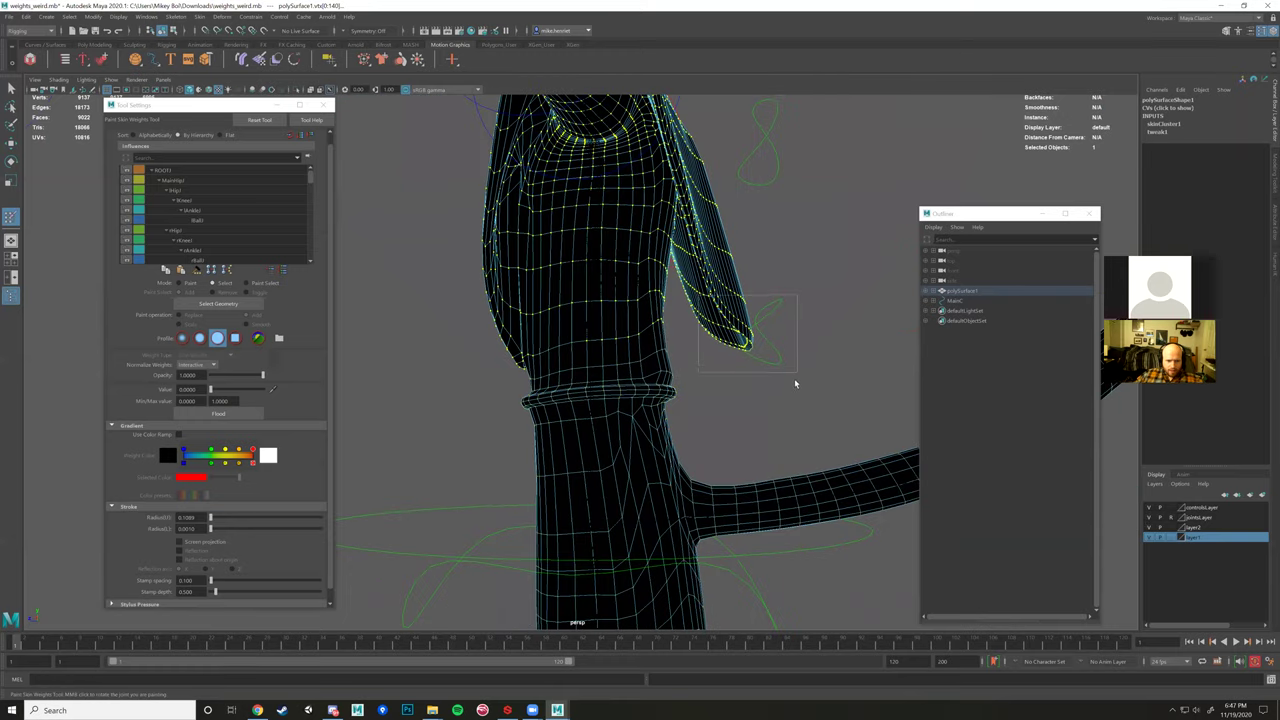
alt+drag(748, 364, 665, 320)
right_click(660, 291)
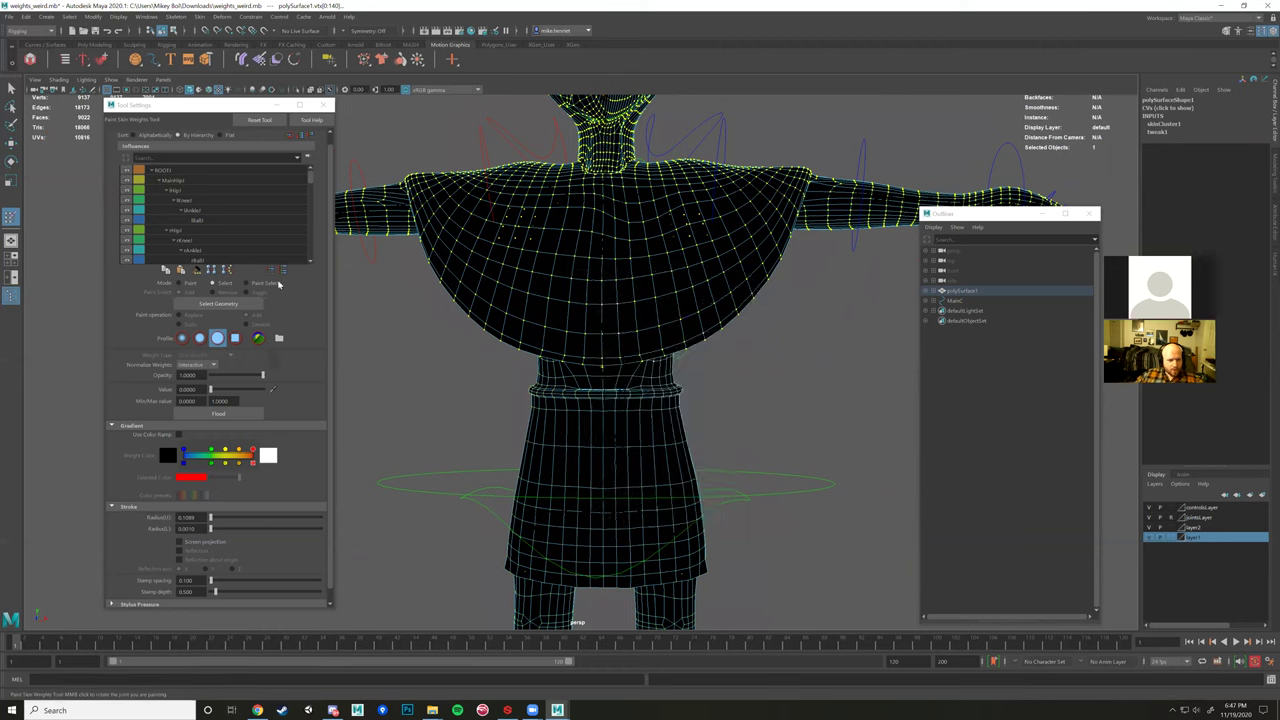
Flood the selected vertices with Spine02 weight in Paint mode, and check the Spine01 and Spine02 influences.
click(190, 284)
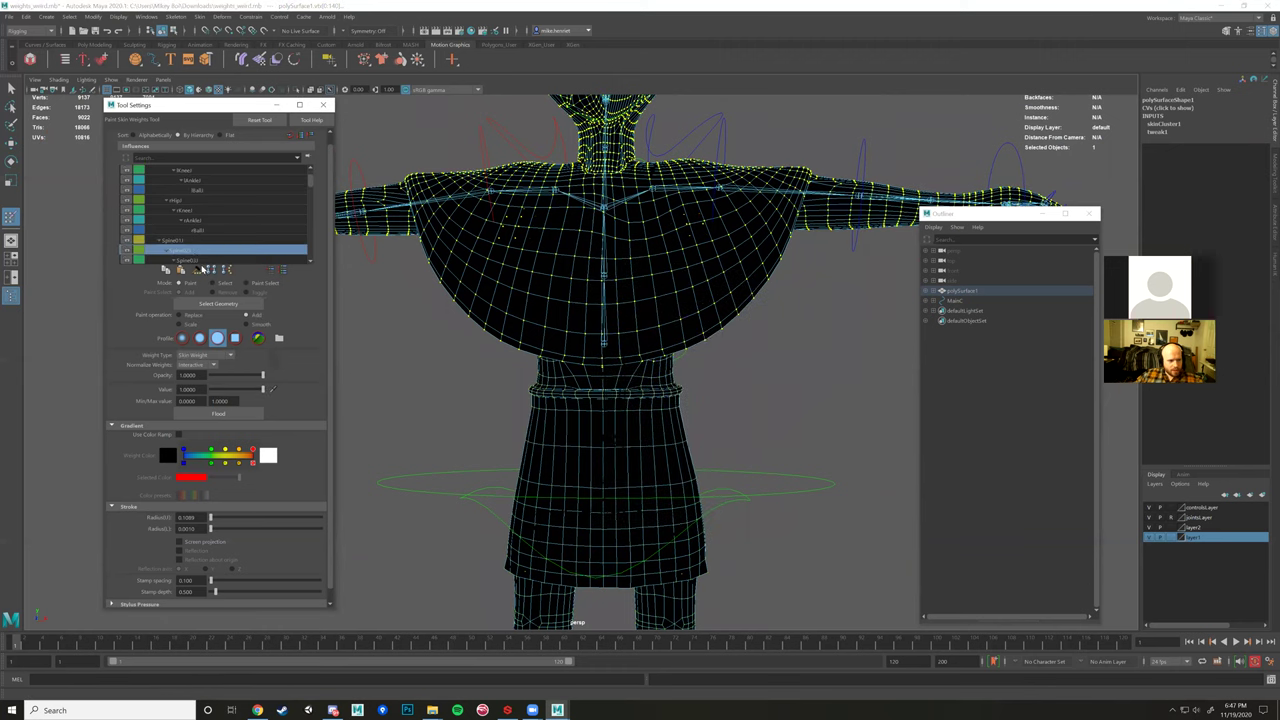
click(218, 413)
click(220, 416)
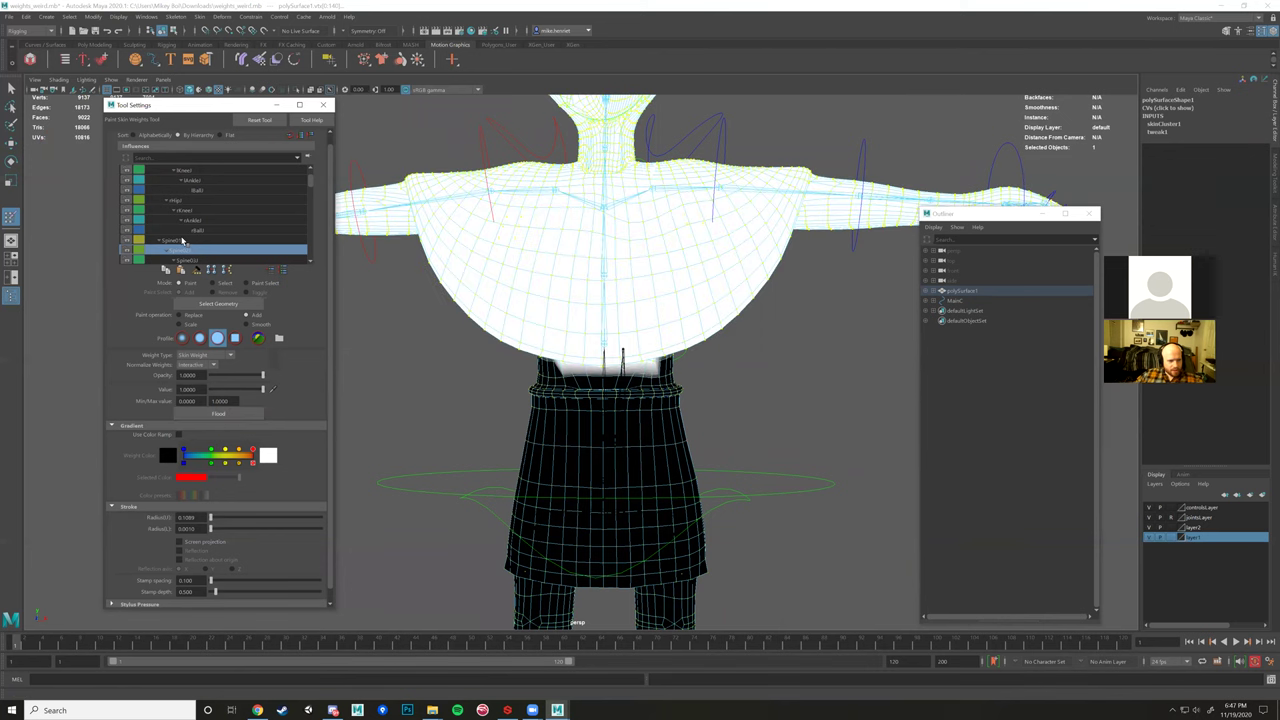
click(183, 240)
scroll(713, 329, down, 3)
alt+drag(713, 329, 626, 329)
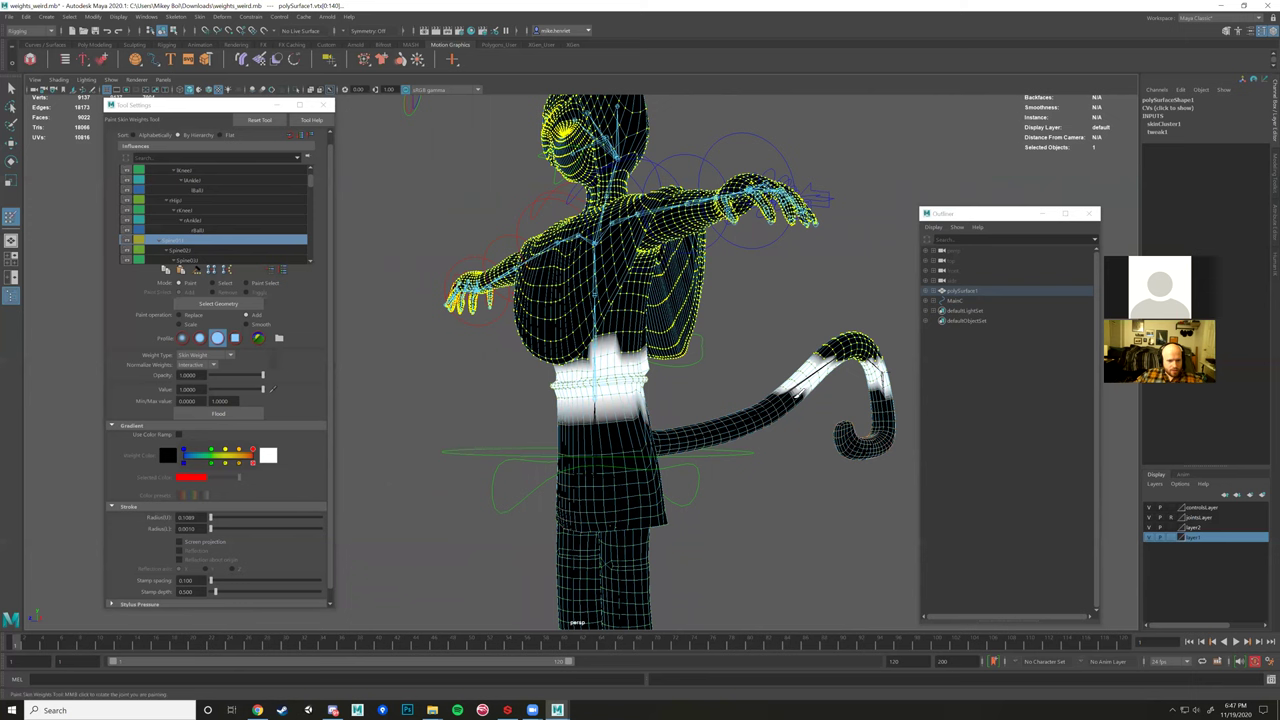
click(194, 250)
mouse_move(388, 308)
alt+mouse_down()
mouse_move(477, 331)
mouse_move(506, 323)
mouse_move(374, 316)
mouse_move(394, 314)
alt+mouse_up()
Choose the Spine03 influence and switch the weights tool back to selecting vertices.
click(194, 261)
alt+drag(508, 294, 528, 296)
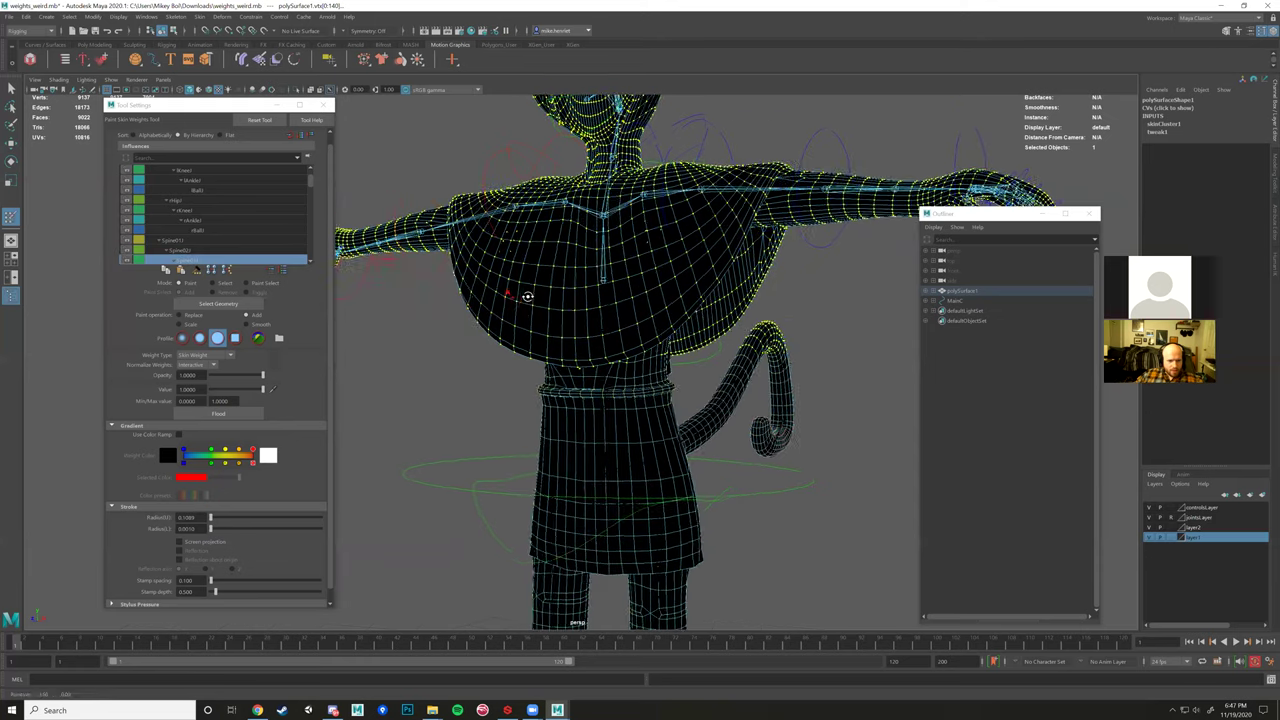
scroll(527, 297, down, 10)
click(214, 284)
scroll(546, 316, up, 3)
right_drag(548, 314, 511, 315)
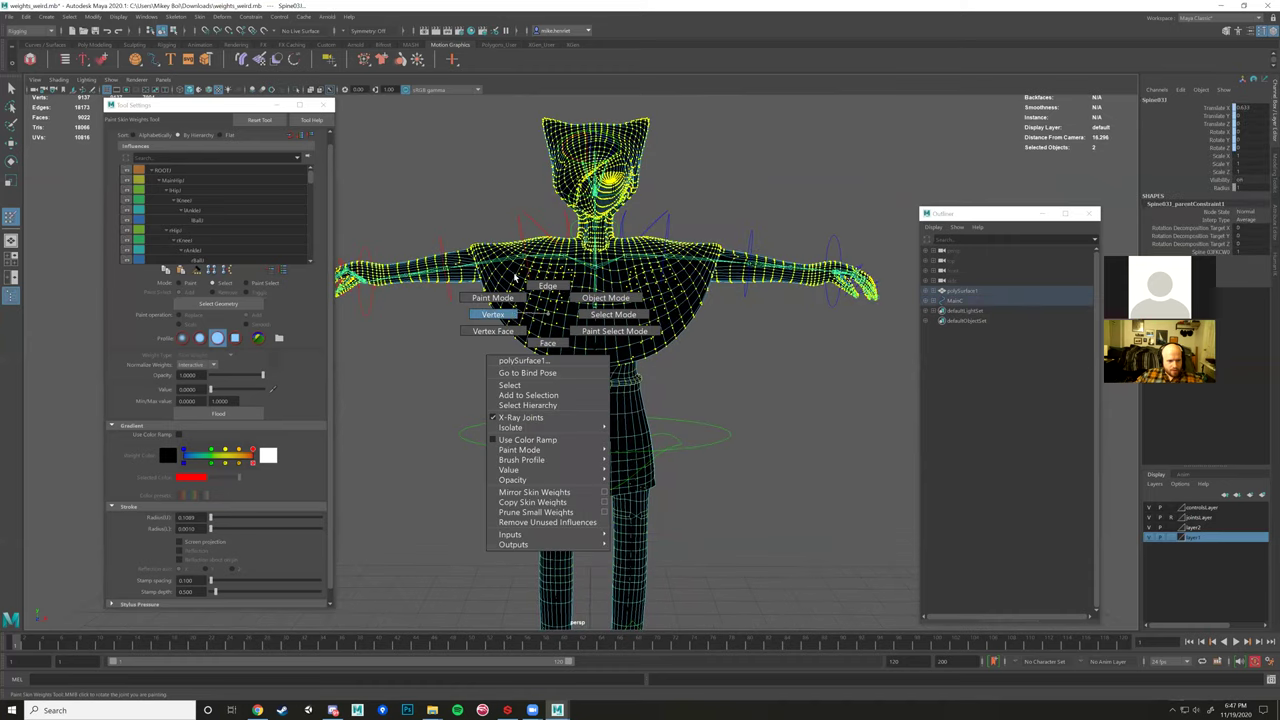
click(493, 314)
Reselect only the vertices from the middle of the cape up, including both arms and the head.
scroll(360, 143, down, 4)
drag(428, 197, 718, 324)
scroll(836, 340, up, 3)
scroll(222, 223, down, 1)
scroll(222, 222, down, 3)
scroll(223, 229, down, 2)
scroll(223, 235, up, 2)
Return to Paint mode and flood the selected vertices with Spine03 weight at value 1.
click(187, 283)
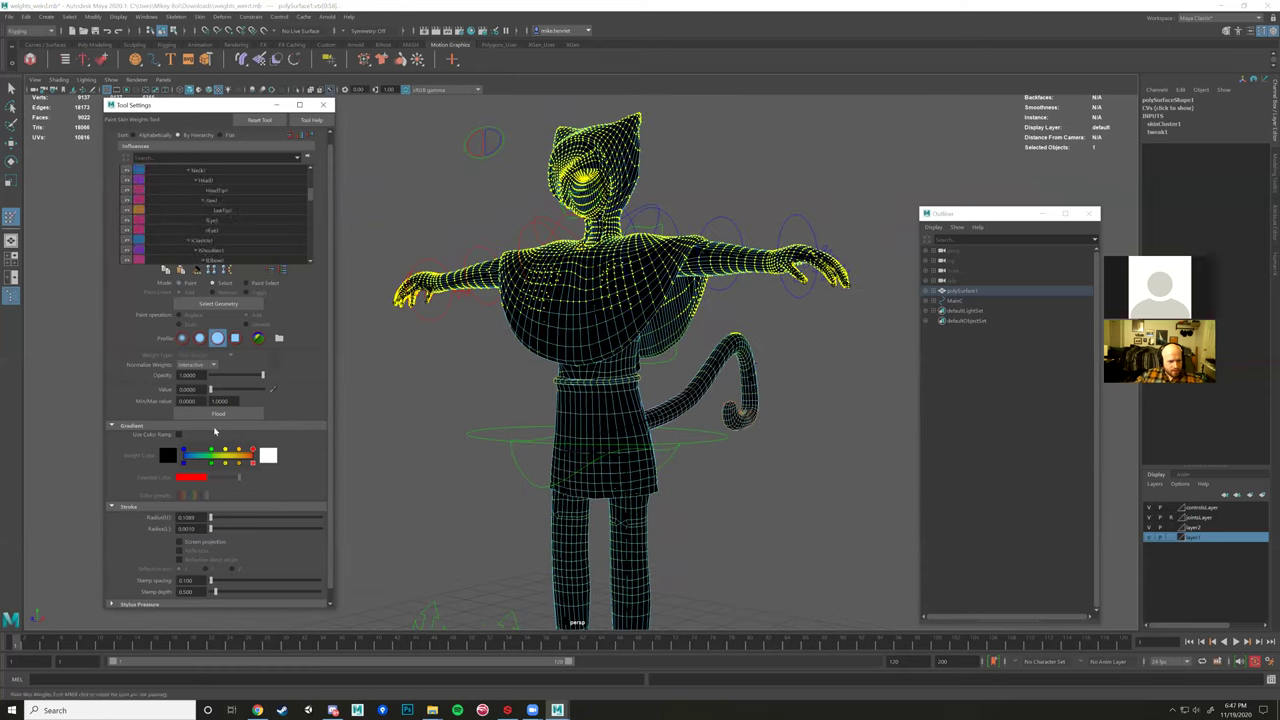
click(229, 416)
scroll(500, 362, down, 3)
alt+drag(505, 360, 566, 372)
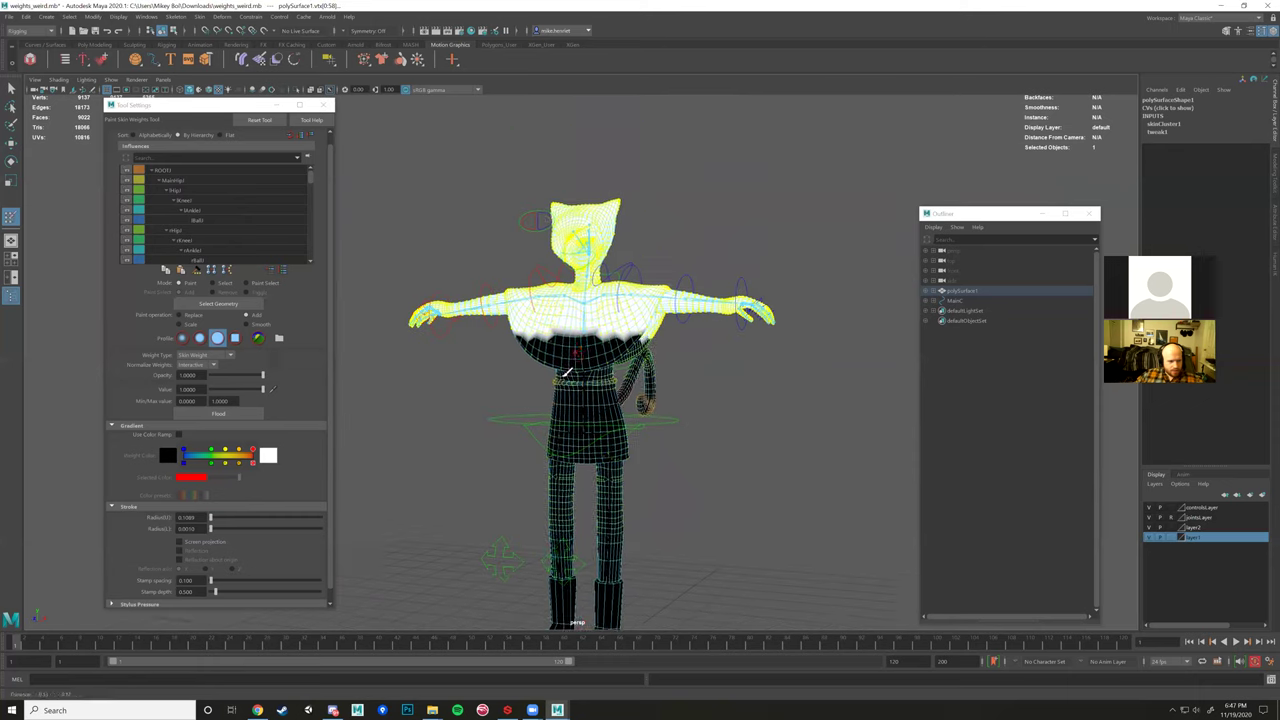
scroll(567, 371, up, 2)
scroll(222, 215, down, 2)
Choose the Spine04 influence, inspect its joint position in the chest, and switch the weights tool to Select mode.
click(231, 231)
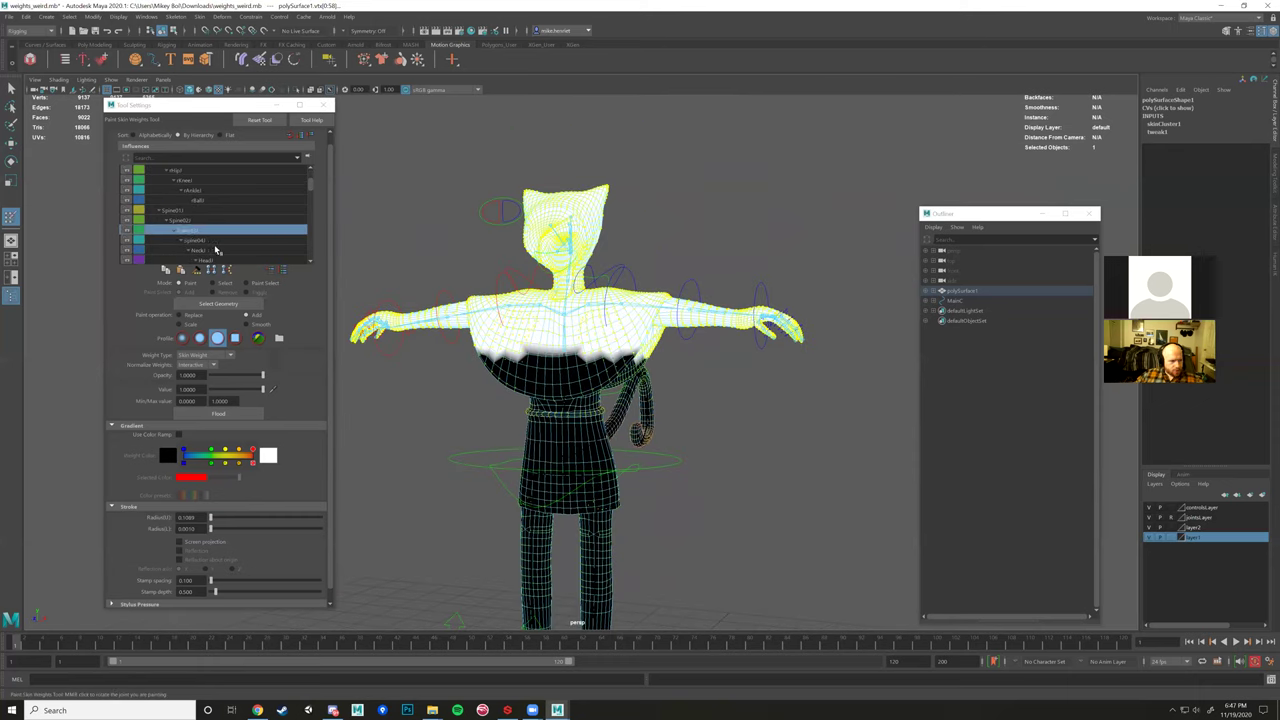
scroll(214, 249, down, 1)
click(207, 221)
scroll(486, 277, up, 5)
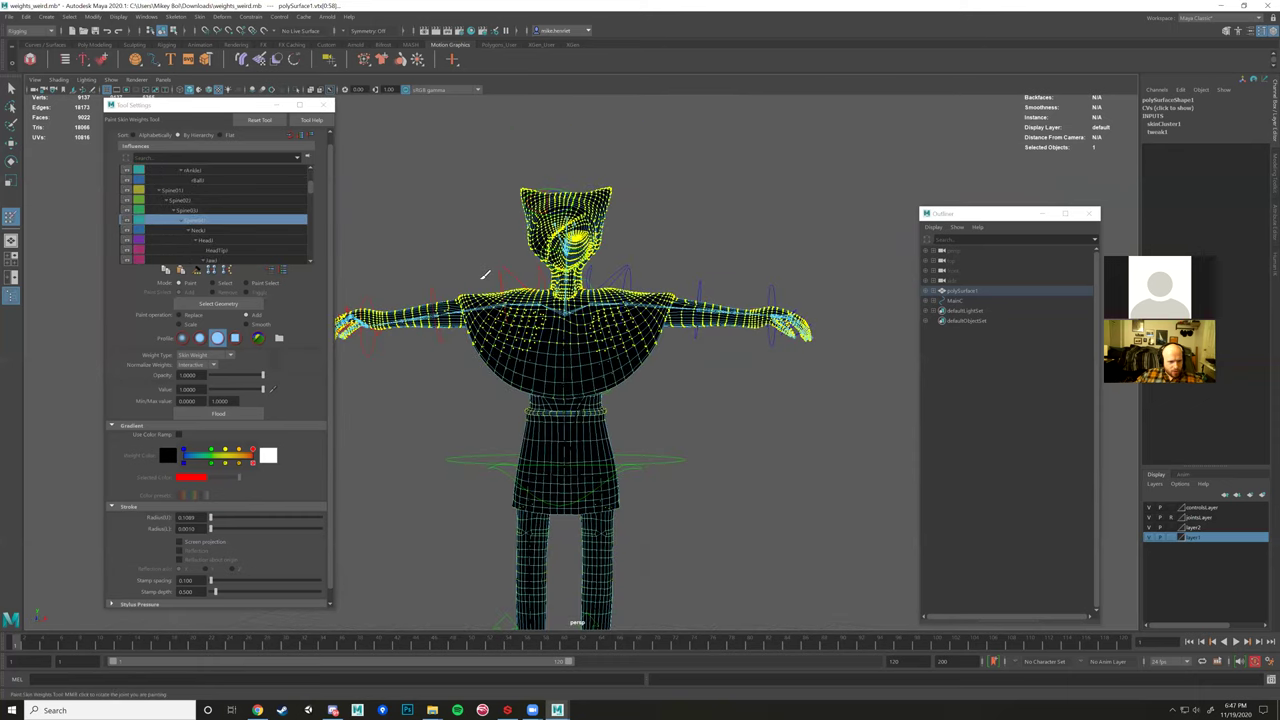
scroll(490, 294, up, 3)
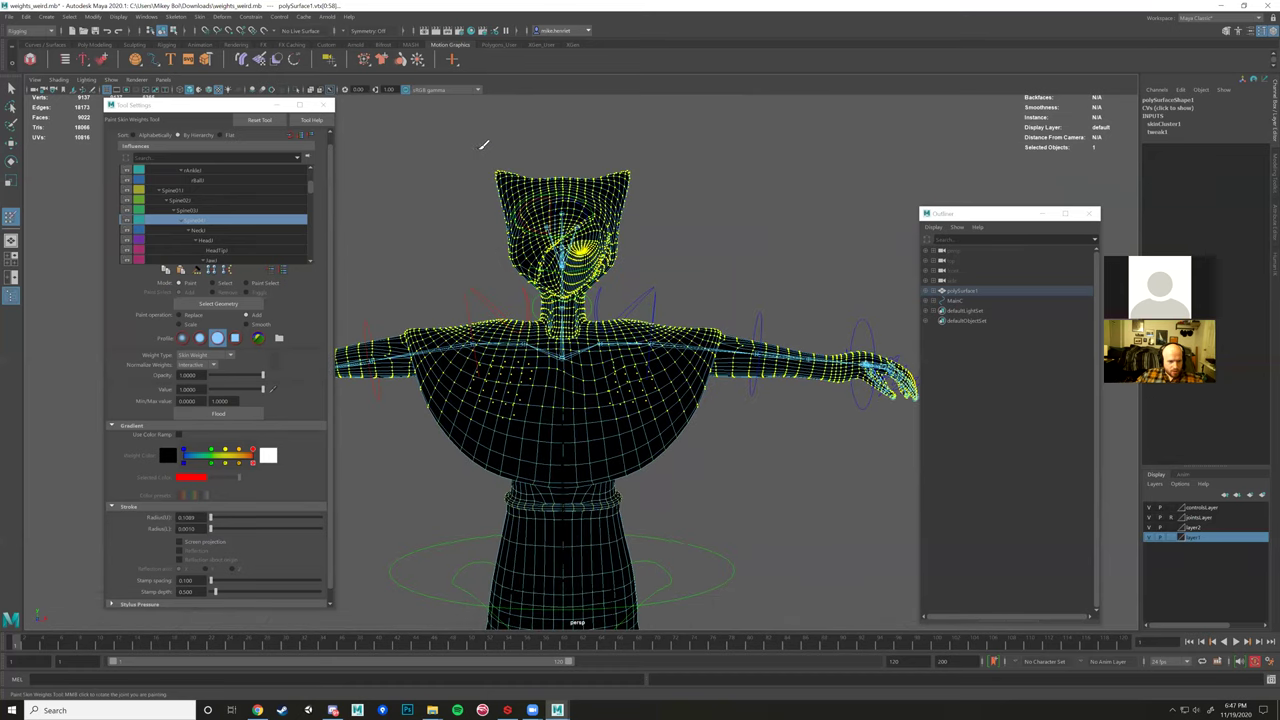
scroll(483, 145, down, 4)
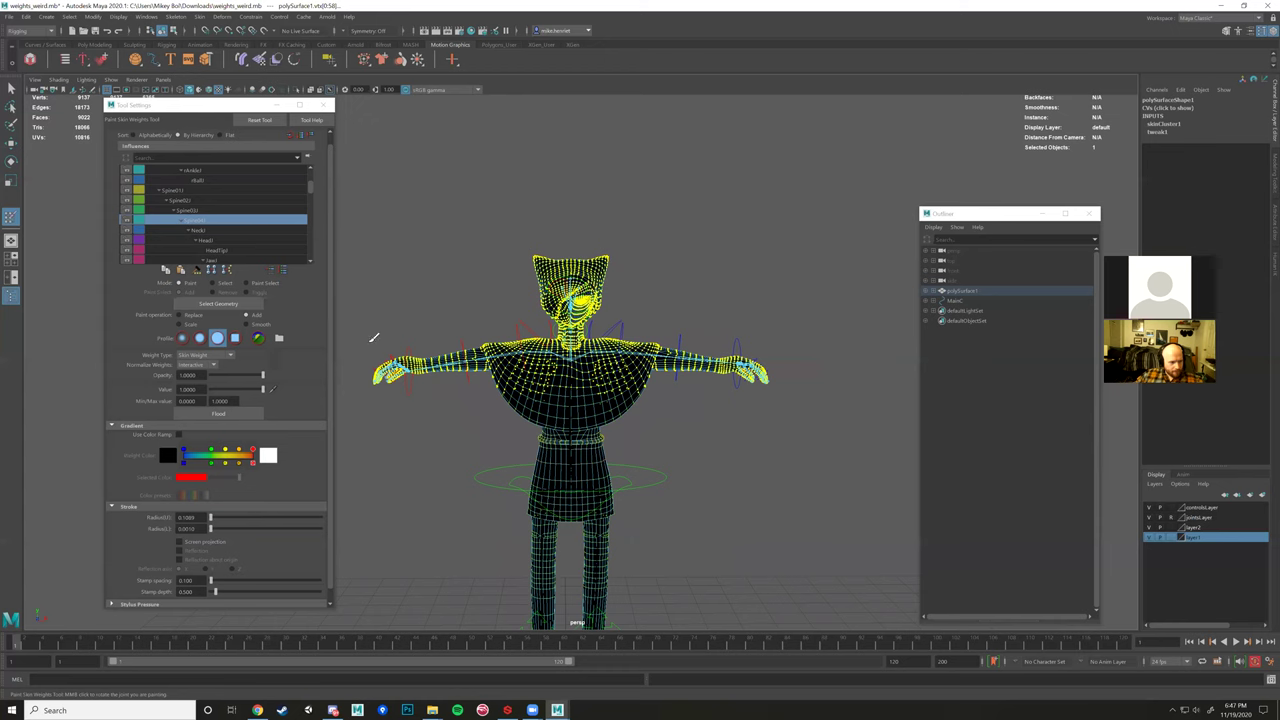
click(222, 285)
scroll(508, 236, up, 2)
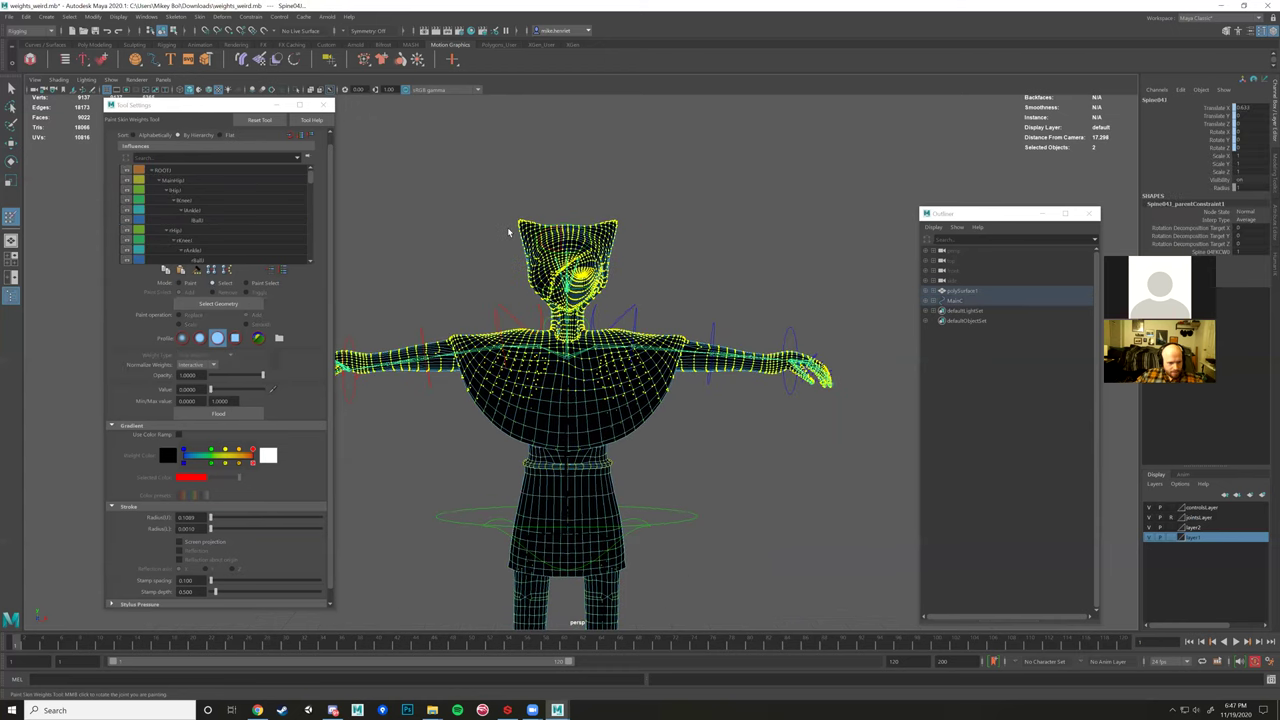
scroll(508, 232, down, 2)
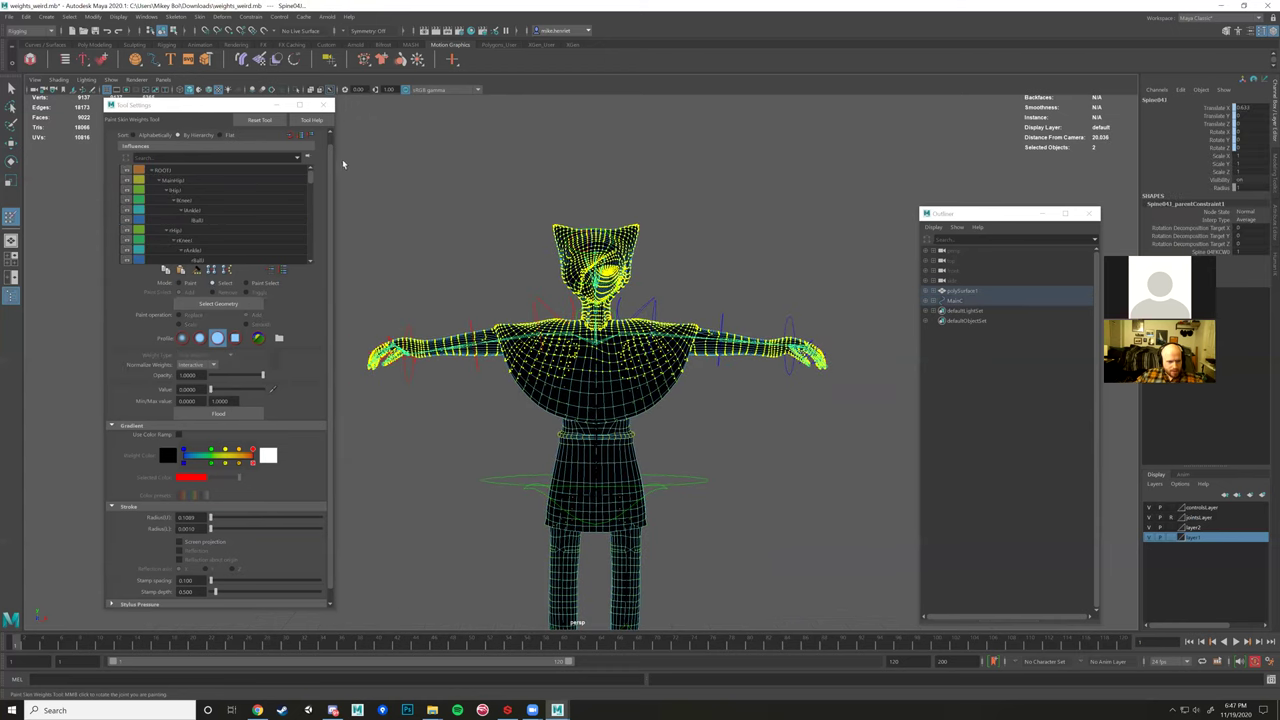
Reselect only the vertices from the upper chest up, including the shoulders, arms, hands and head.
drag(342, 159, 896, 363)
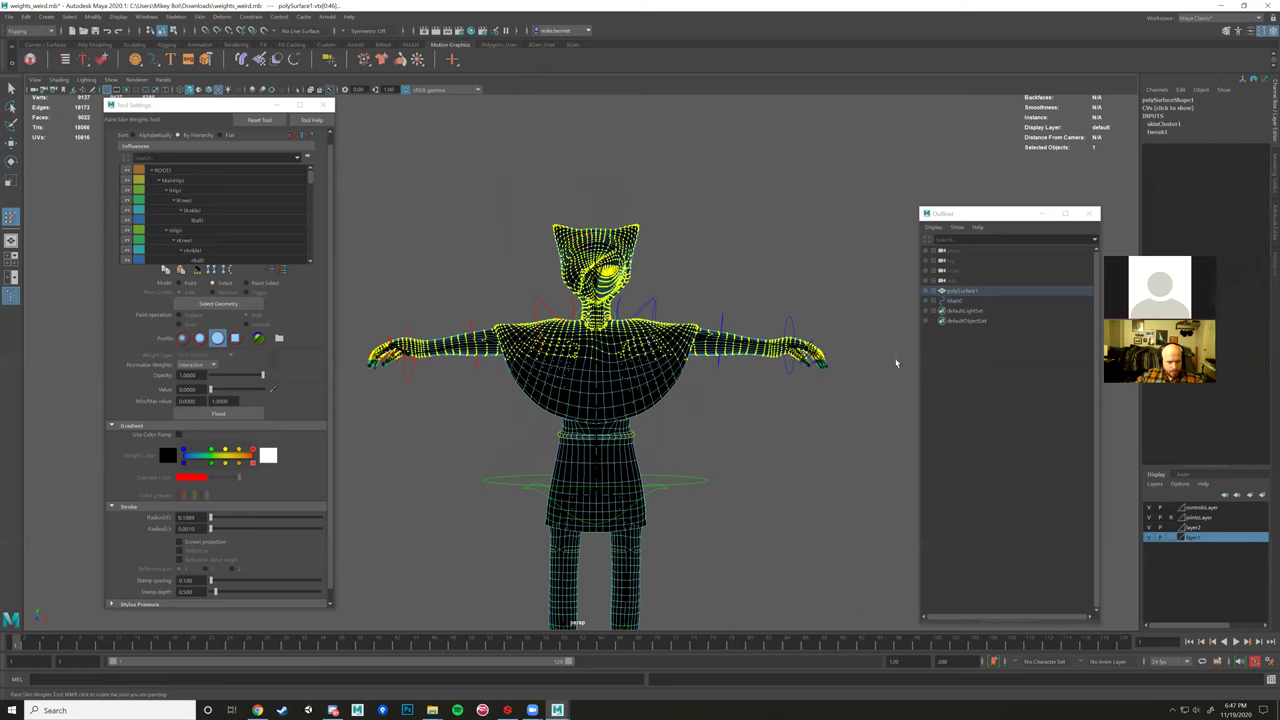
scroll(577, 325, up, 6)
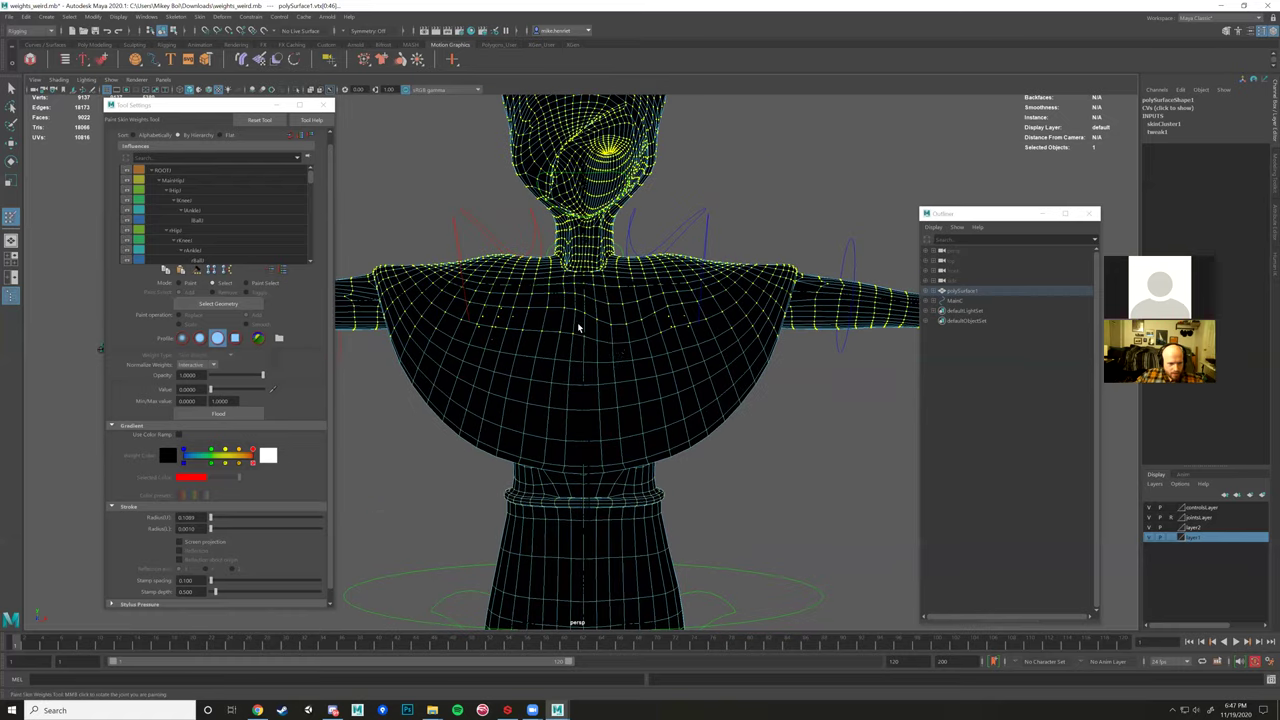
scroll(577, 322, down, 5)
mouse_move(671, 334)
alt+mouse_down()
mouse_move(616, 258)
mouse_move(848, 386)
alt+mouse_up()
alt+middle_drag(516, 373, 836, 381)
shift+drag(465, 243, 617, 385)
alt+middle_drag(618, 387, 479, 413)
Return to Paint mode and flood the selected vertices with Spine04 weight at value 1.
click(190, 283)
click(220, 415)
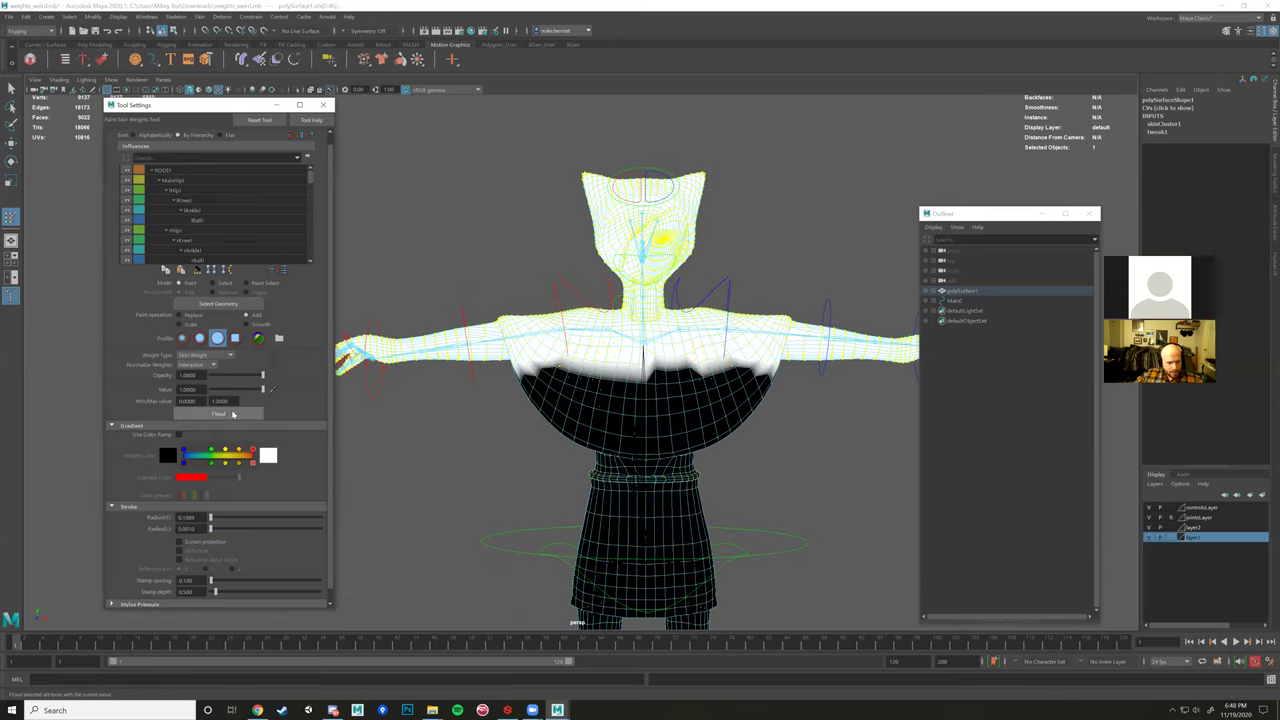
alt+drag(523, 372, 517, 384)
scroll(199, 243, down, 3)
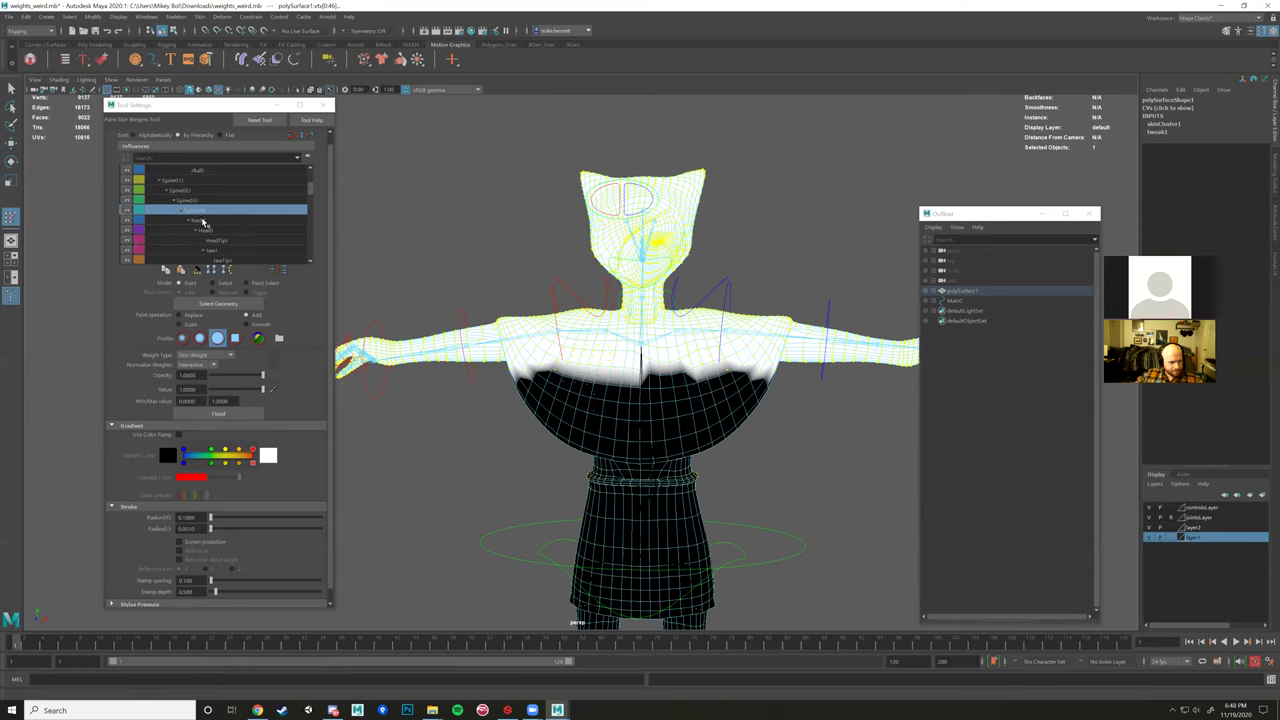
Choose the lClavicle1 influence, inspect its joint position, and switch the weights tool to Select mode.
scroll(210, 228, down, 3)
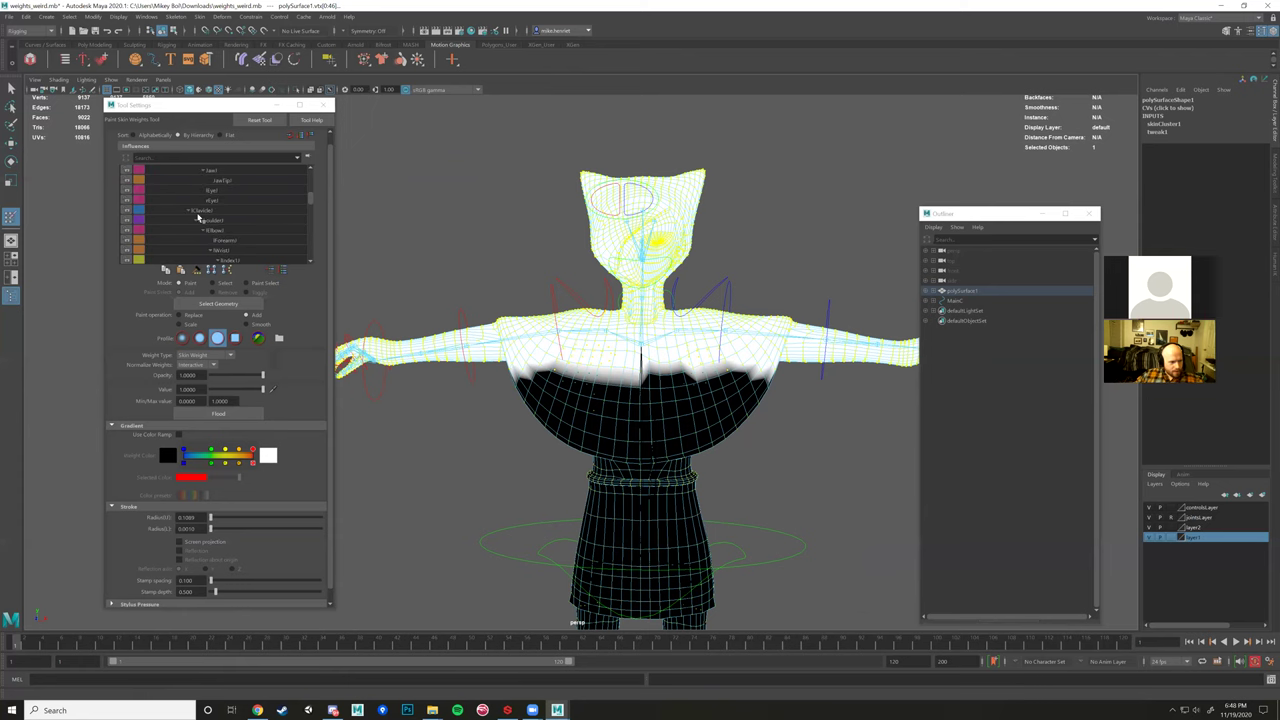
click(209, 212)
alt+drag(470, 331, 512, 333)
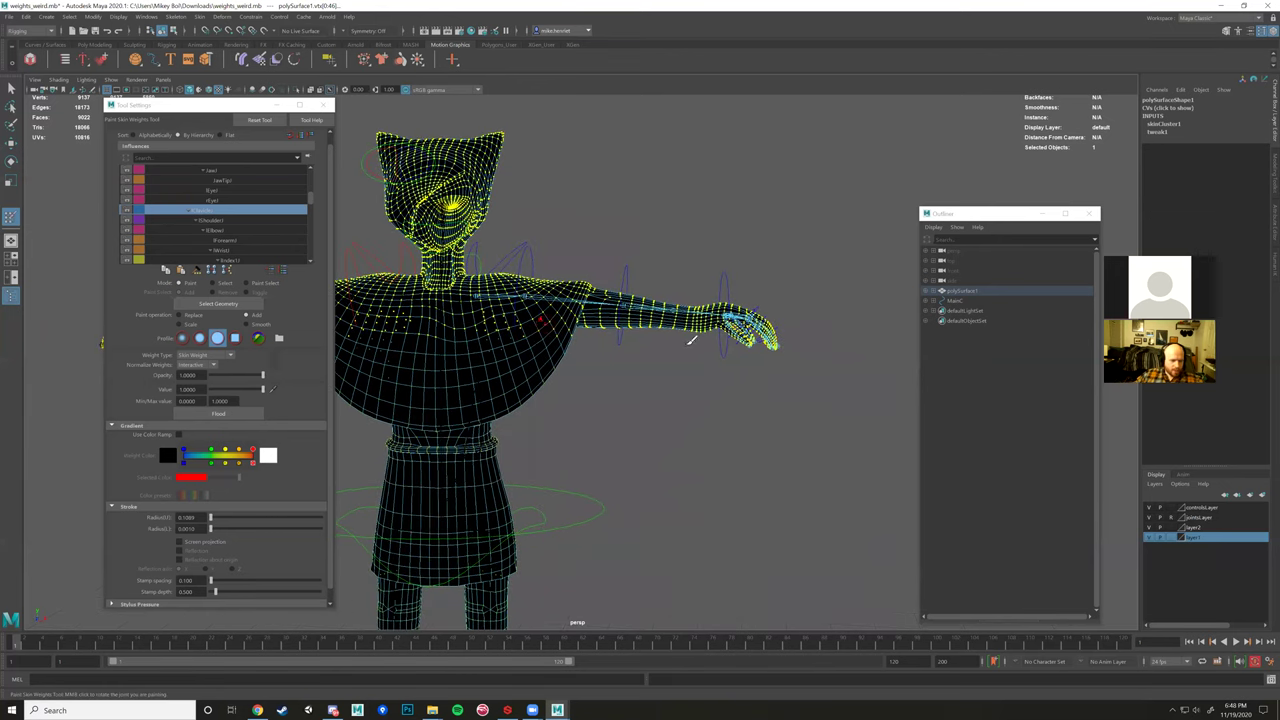
alt+drag(636, 384, 544, 340)
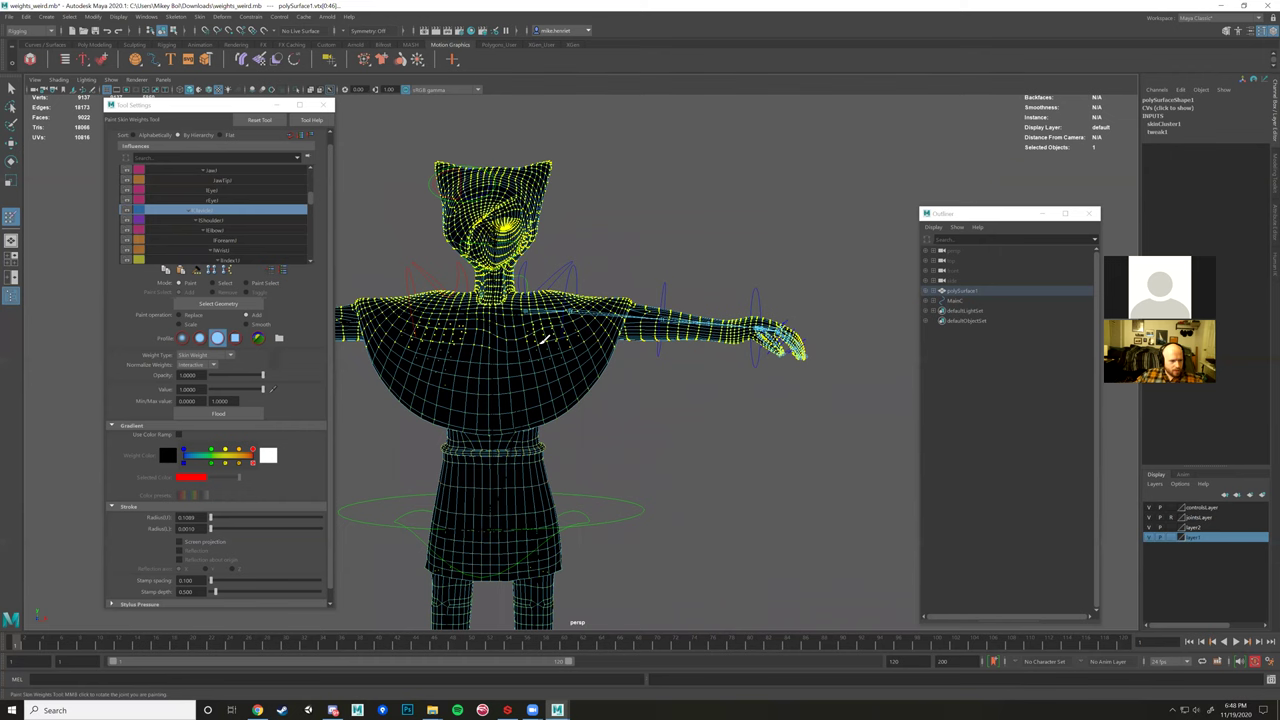
click(208, 208)
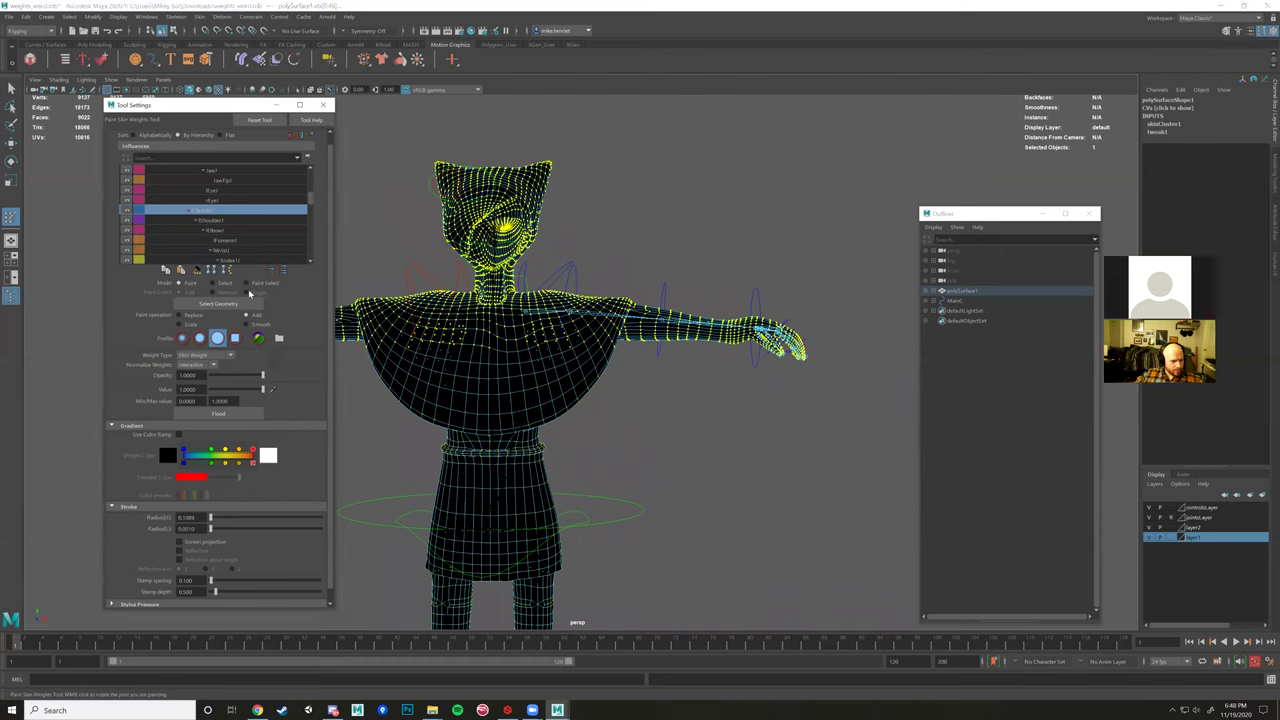
click(222, 284)
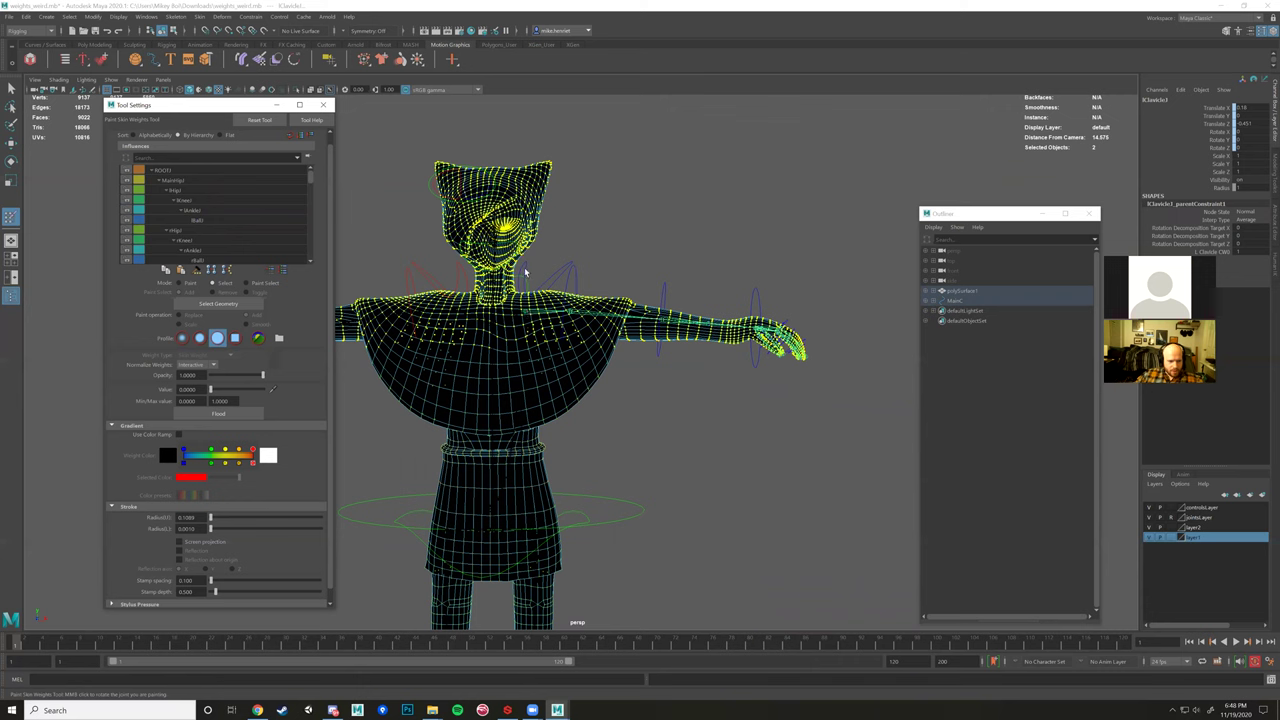
Reselect only the vertices of the character's left shoulder, arm and hand, and flood them with lClavicle1 weight at value 1.
drag(526, 270, 885, 365)
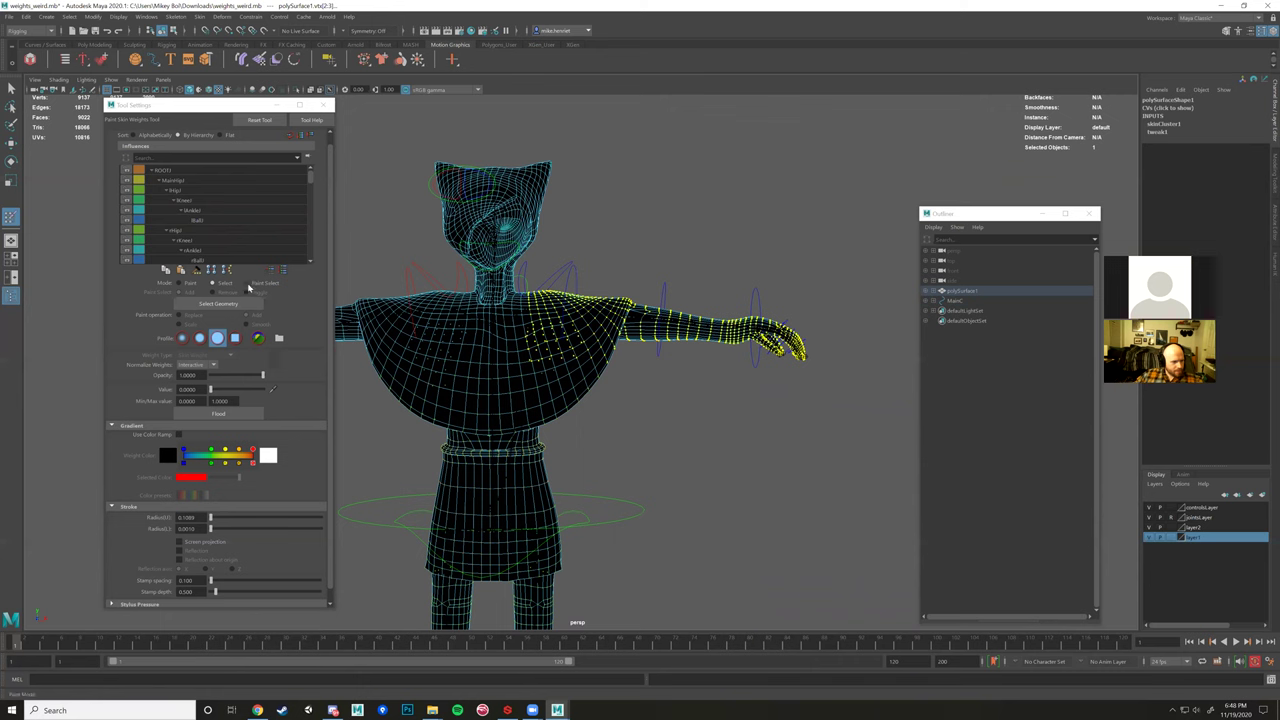
scroll(175, 235, down, 5)
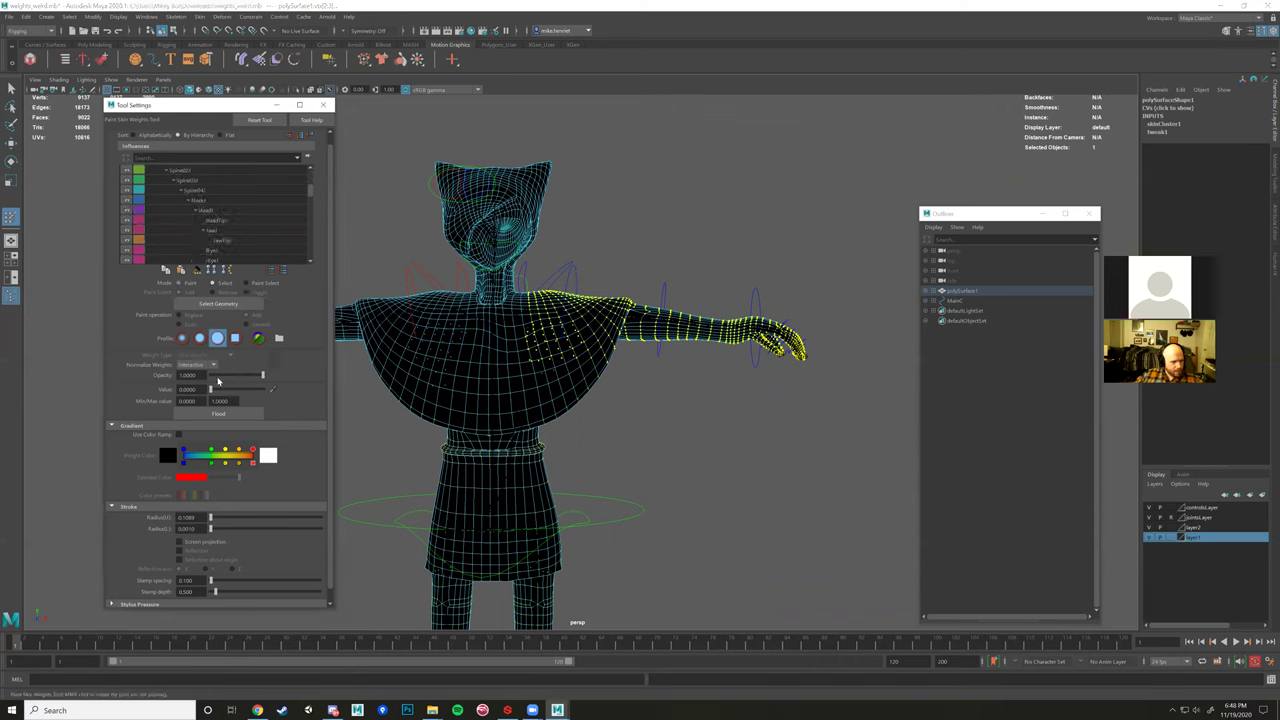
click(218, 413)
scroll(221, 210, up, 5)
scroll(221, 210, down, 6)
Choose the lShoulder1 influence and reselect only the vertices from the outer left shoulder down to the hand.
click(220, 200)
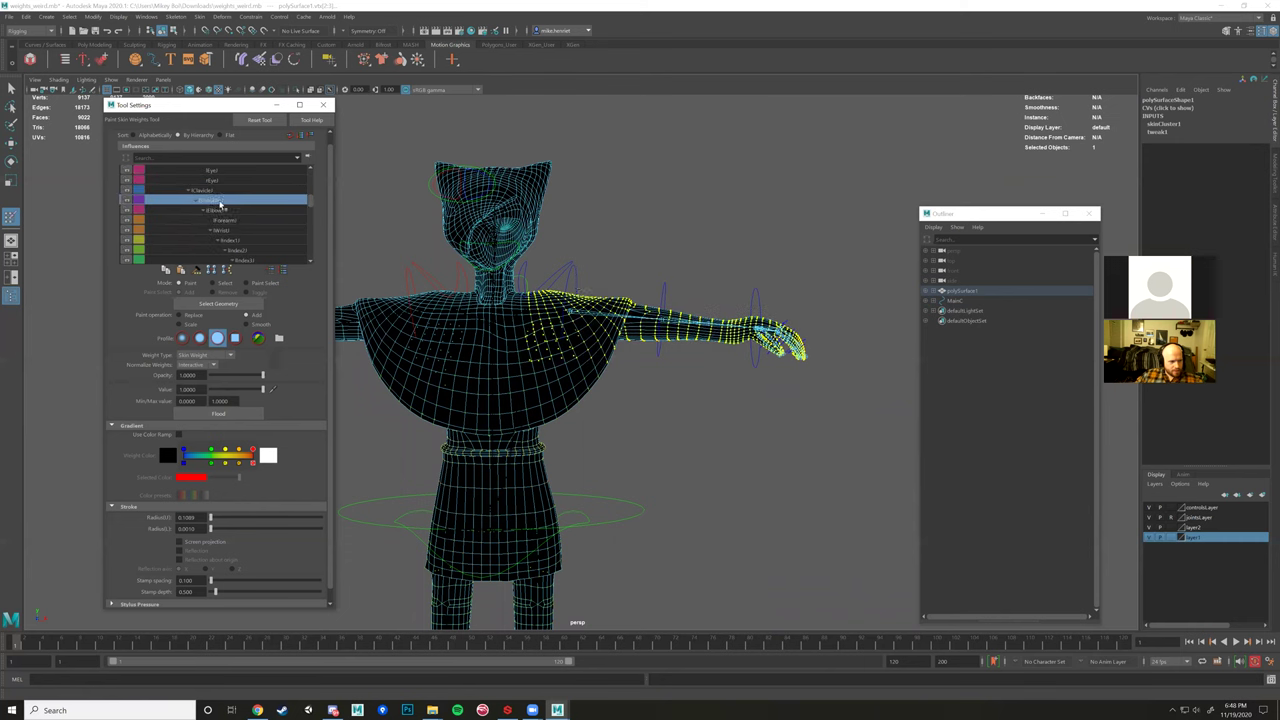
click(211, 284)
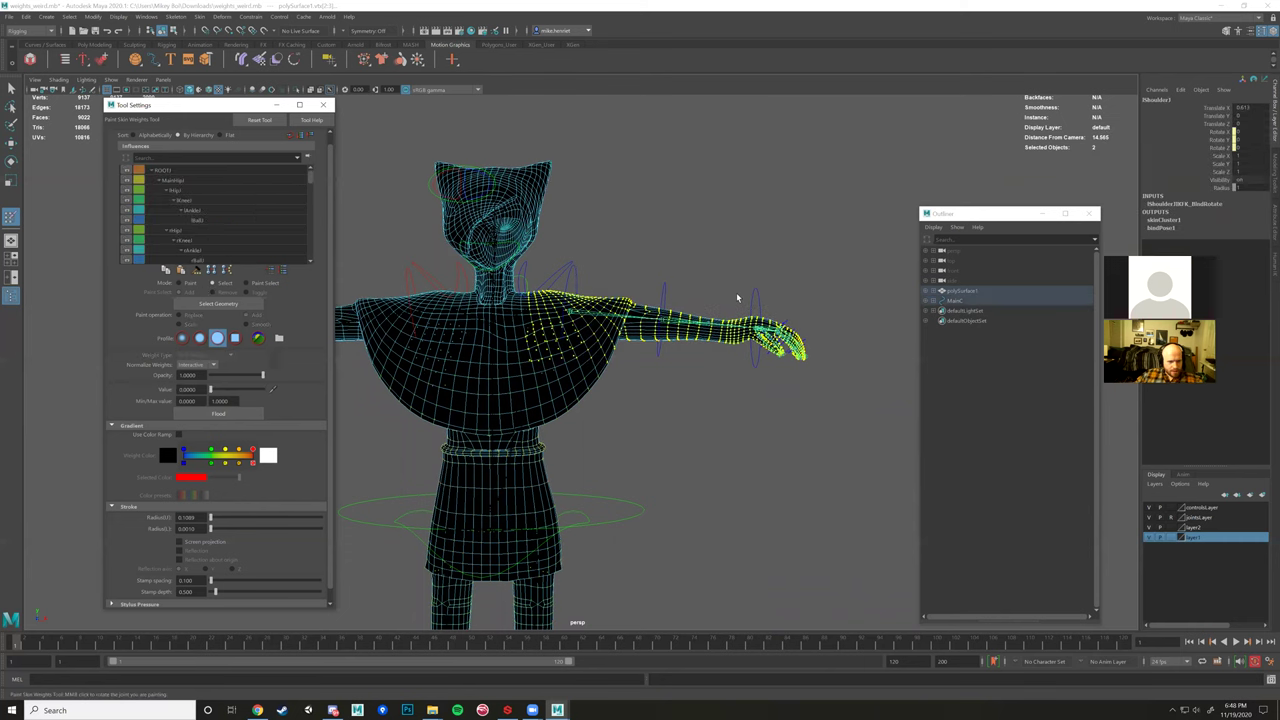
drag(851, 249, 671, 371)
drag(727, 262, 584, 360)
Return to Paint mode and flood the selected shoulder and arm vertices with lShoulder1 weight at value 1.
scroll(187, 243, down, 3)
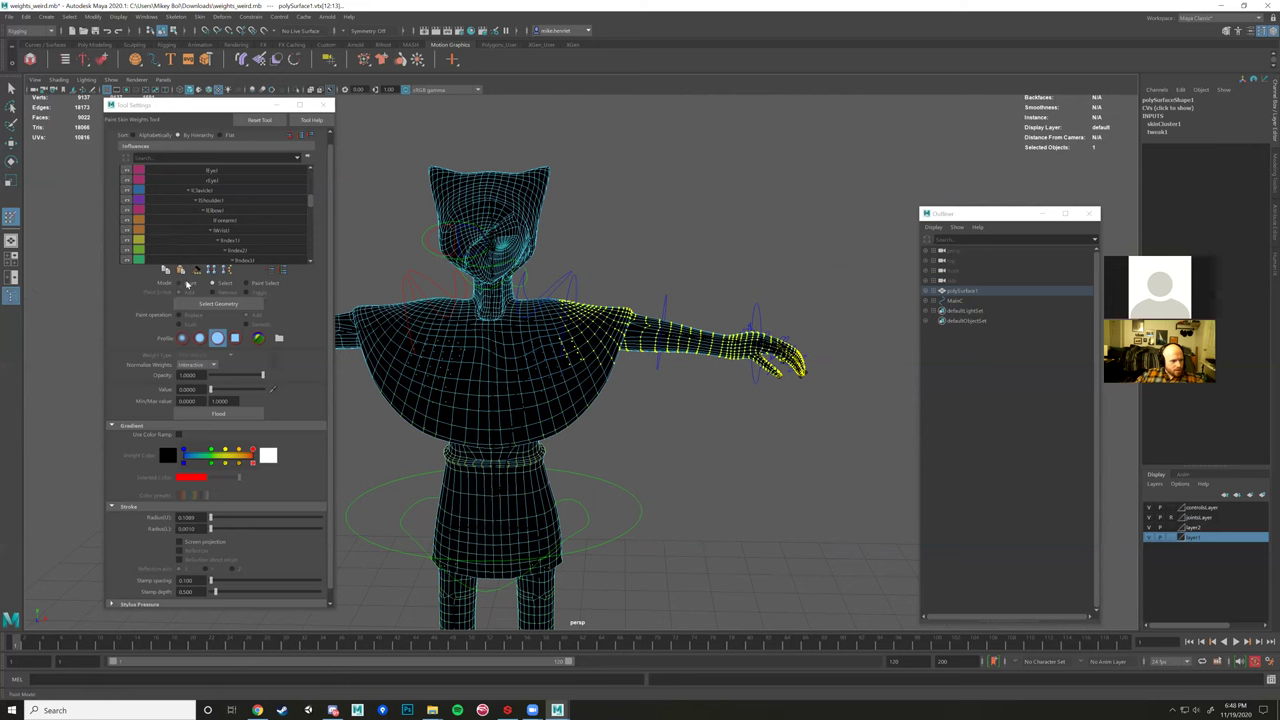
click(234, 219)
scroll(228, 245, down, 2)
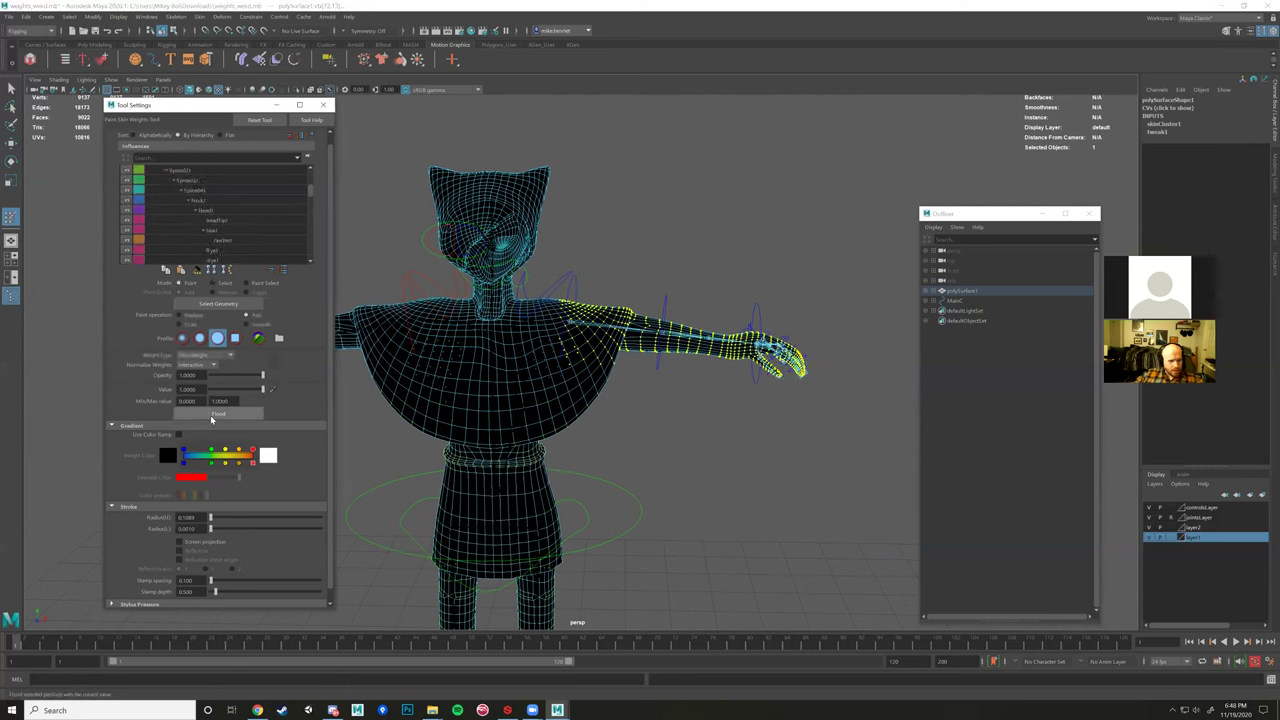
click(215, 415)
scroll(224, 210, down, 2)
Choose the lElbow1 influence, inspect its joint position, and reselect only the vertices from the left elbow to the fingertips.
click(234, 230)
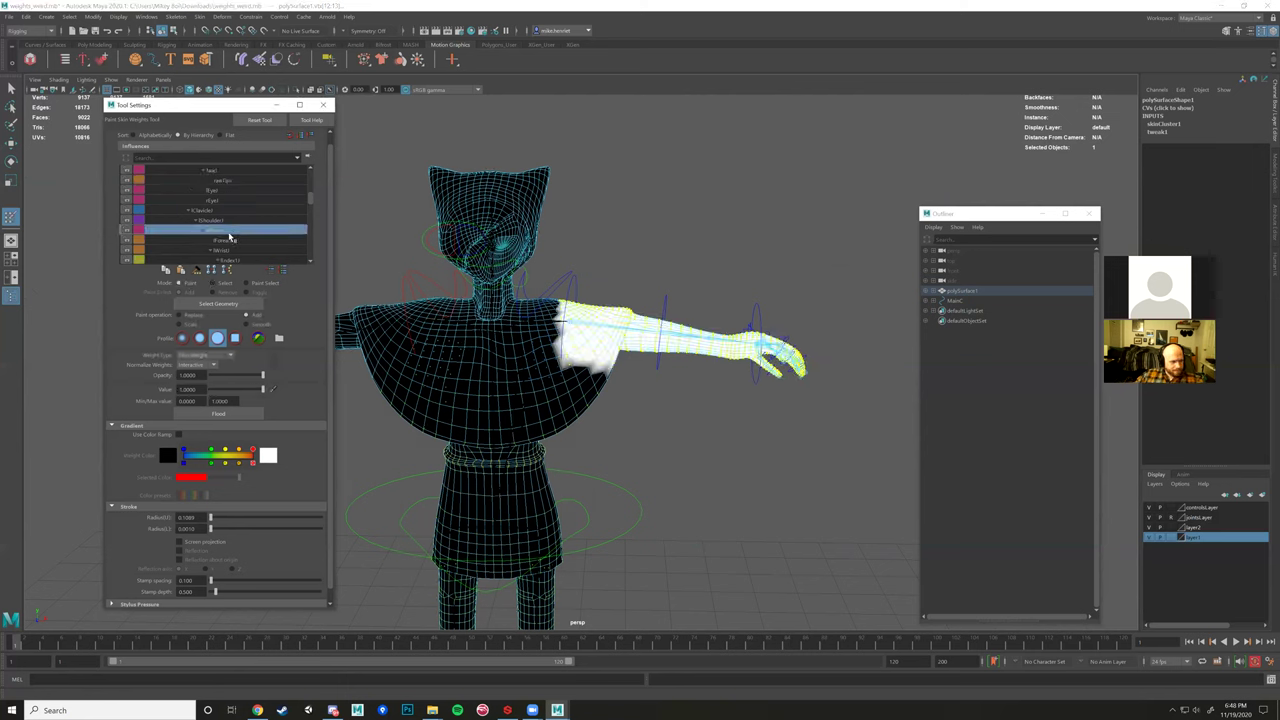
alt+drag(566, 312, 273, 323)
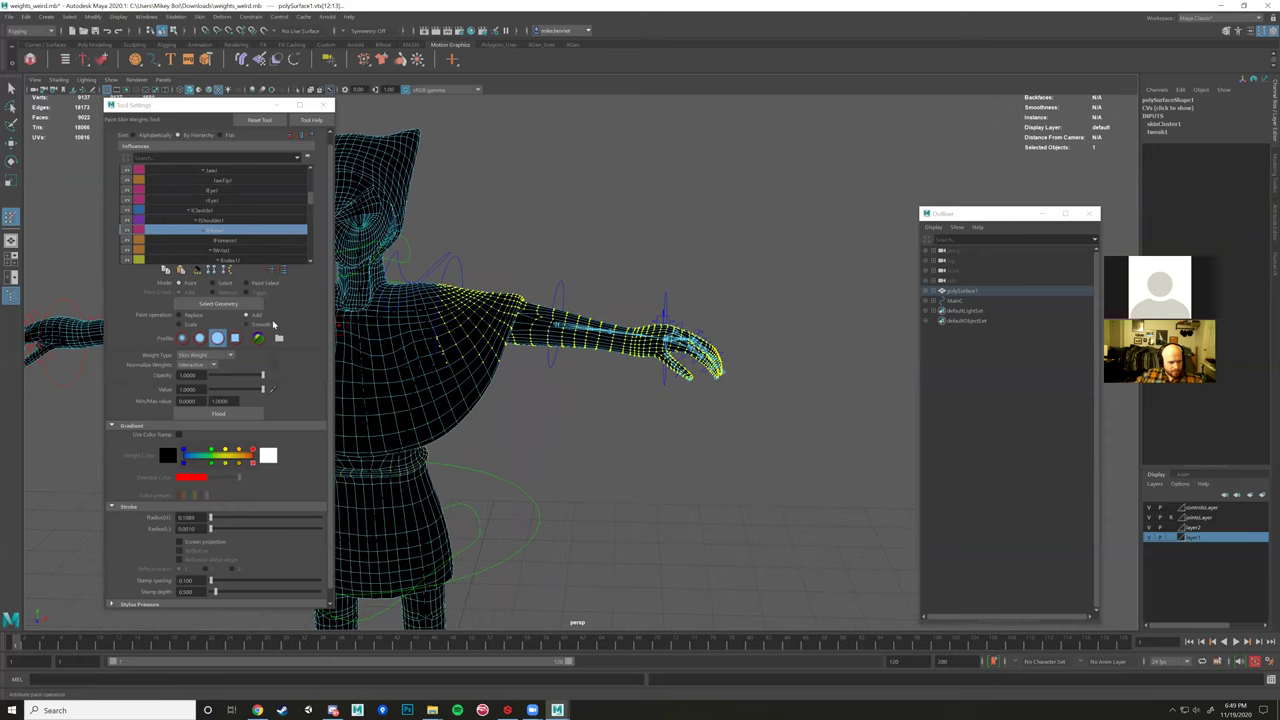
click(213, 283)
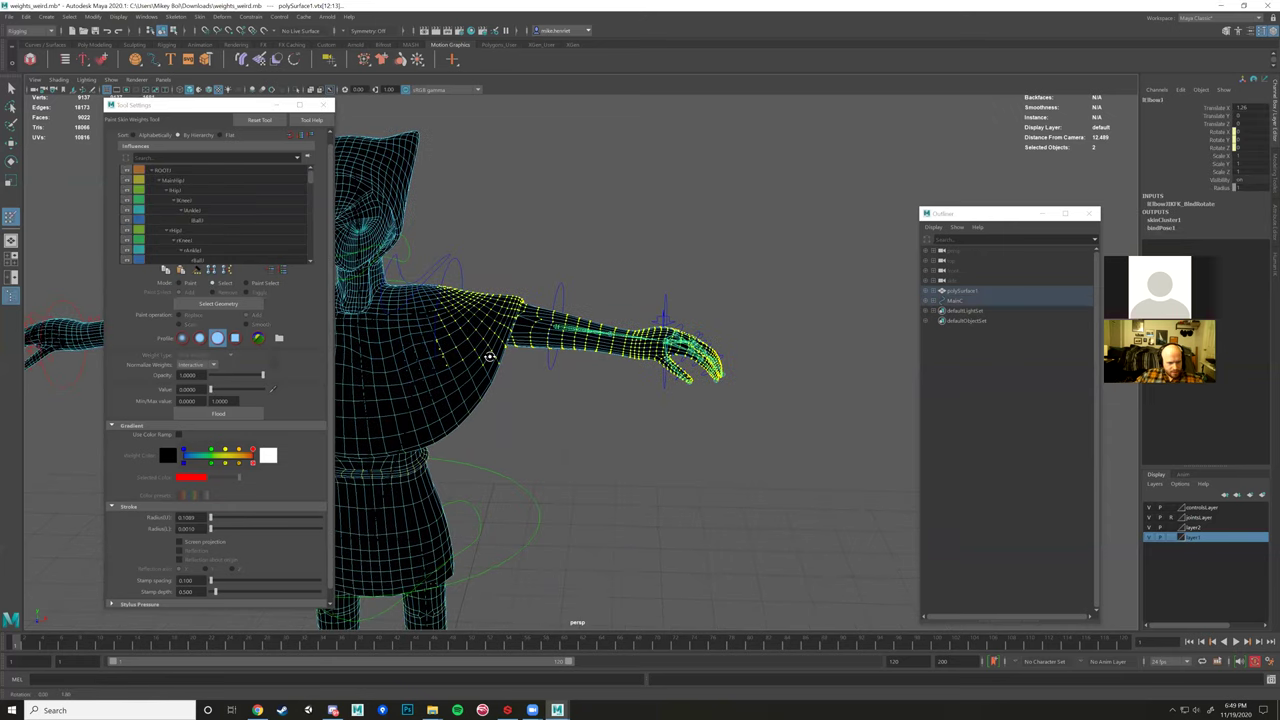
alt+drag(491, 357, 512, 422)
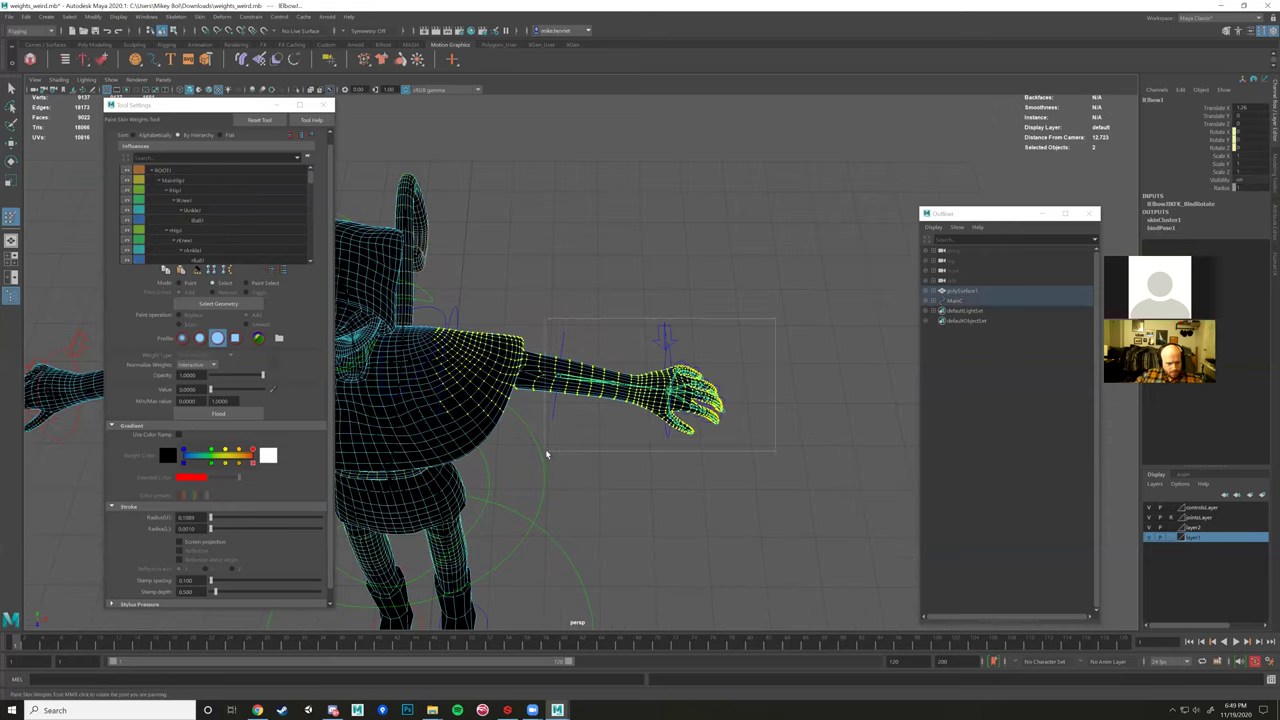
key(F8)
alt+drag(547, 365, 540, 332)
Return to Paint mode and flood the selected forearm and hand vertices with lElbow1 weight at value 1.
click(180, 283)
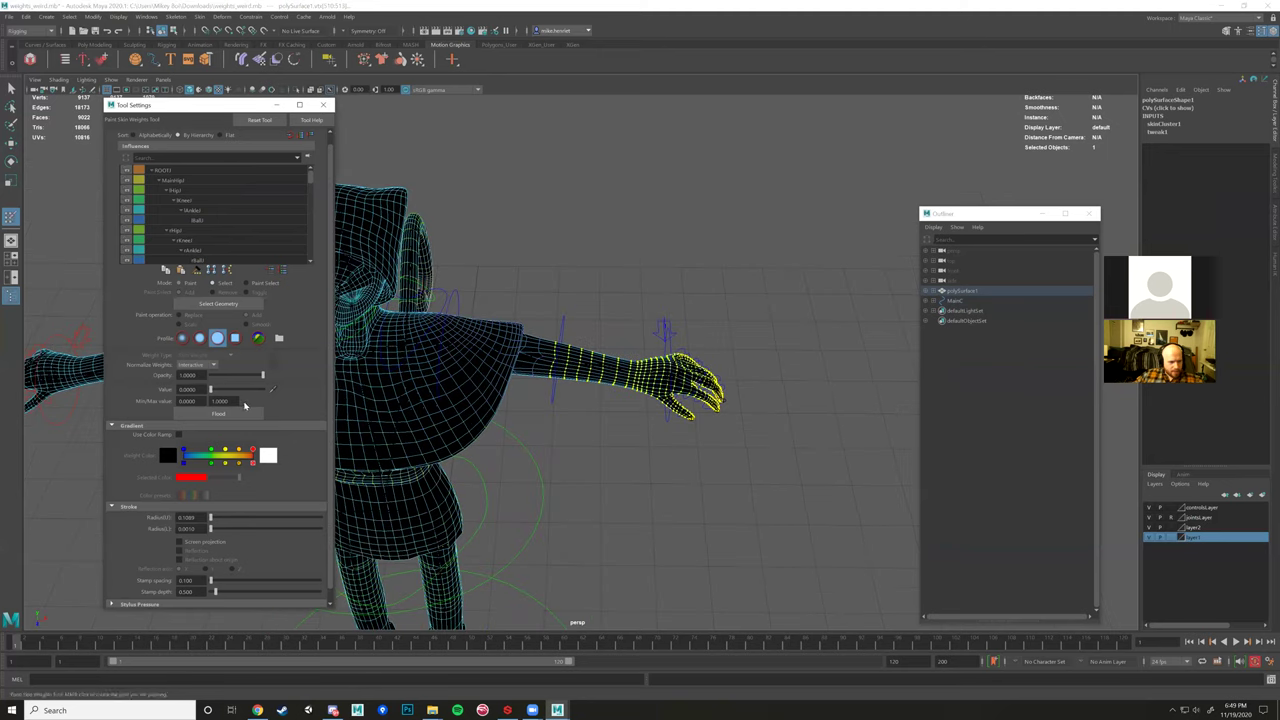
click(243, 412)
scroll(193, 211, down, 2)
scroll(195, 210, down, 3)
click(226, 238)
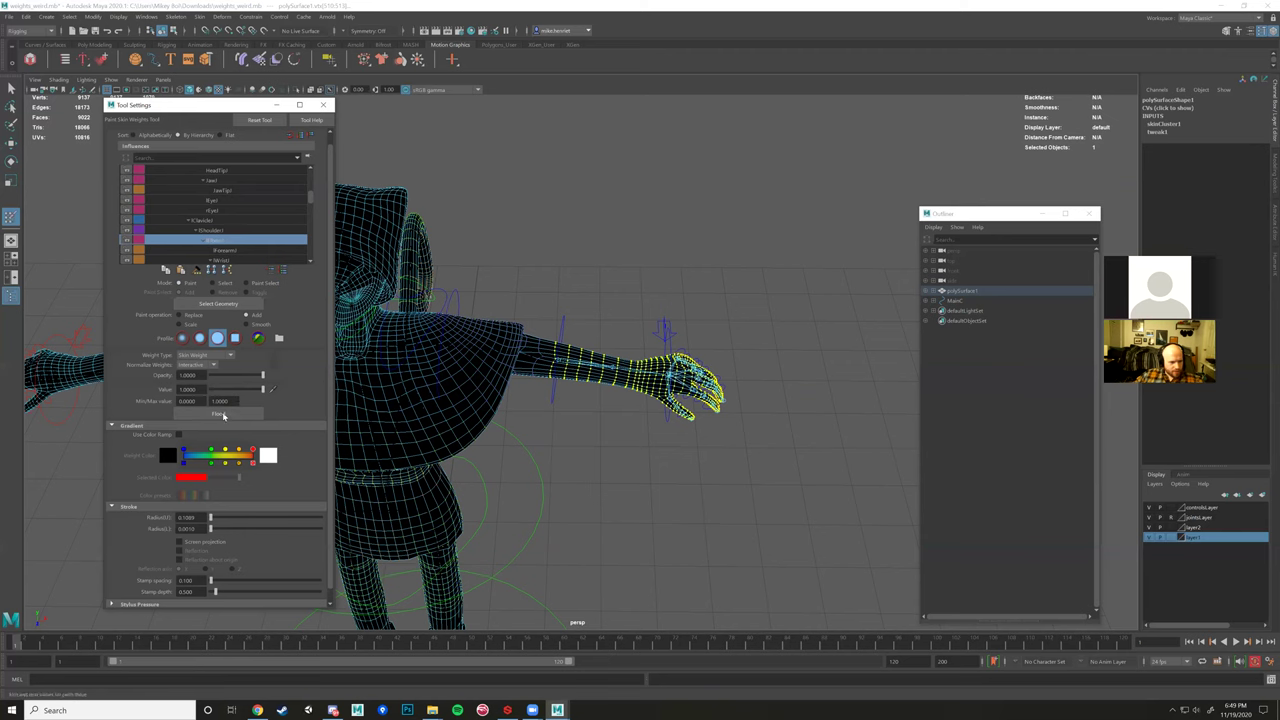
click(218, 413)
Choose the lWrist1 influence and reselect only the vertices of the left wrist and hand.
alt+drag(654, 390, 480, 349)
click(245, 250)
click(234, 261)
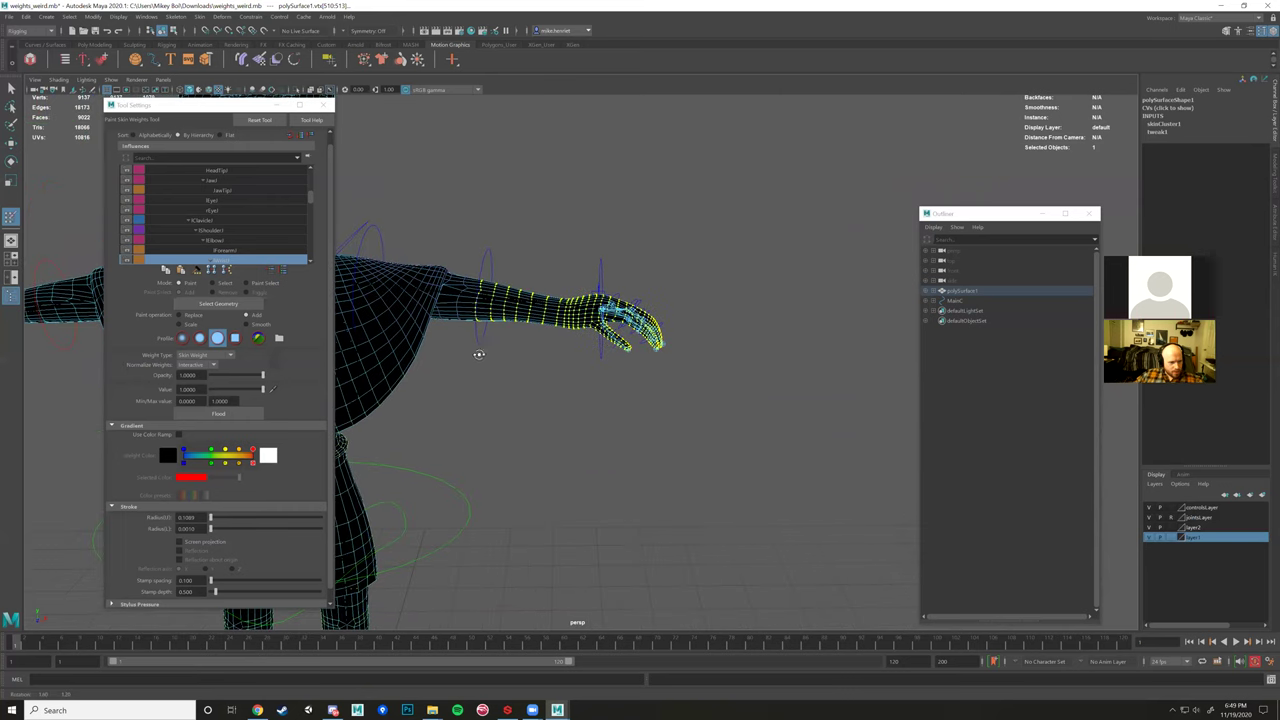
click(223, 286)
mouse_move(489, 334)
alt+mouse_down()
mouse_move(530, 352)
mouse_move(531, 370)
alt+mouse_up()
drag(731, 318, 600, 426)
Return to Paint mode and flood the selected wrist and hand vertices with lWrist1 weight at value 1.
click(218, 413)
scroll(220, 234, down, 2)
scroll(220, 234, down, 3)
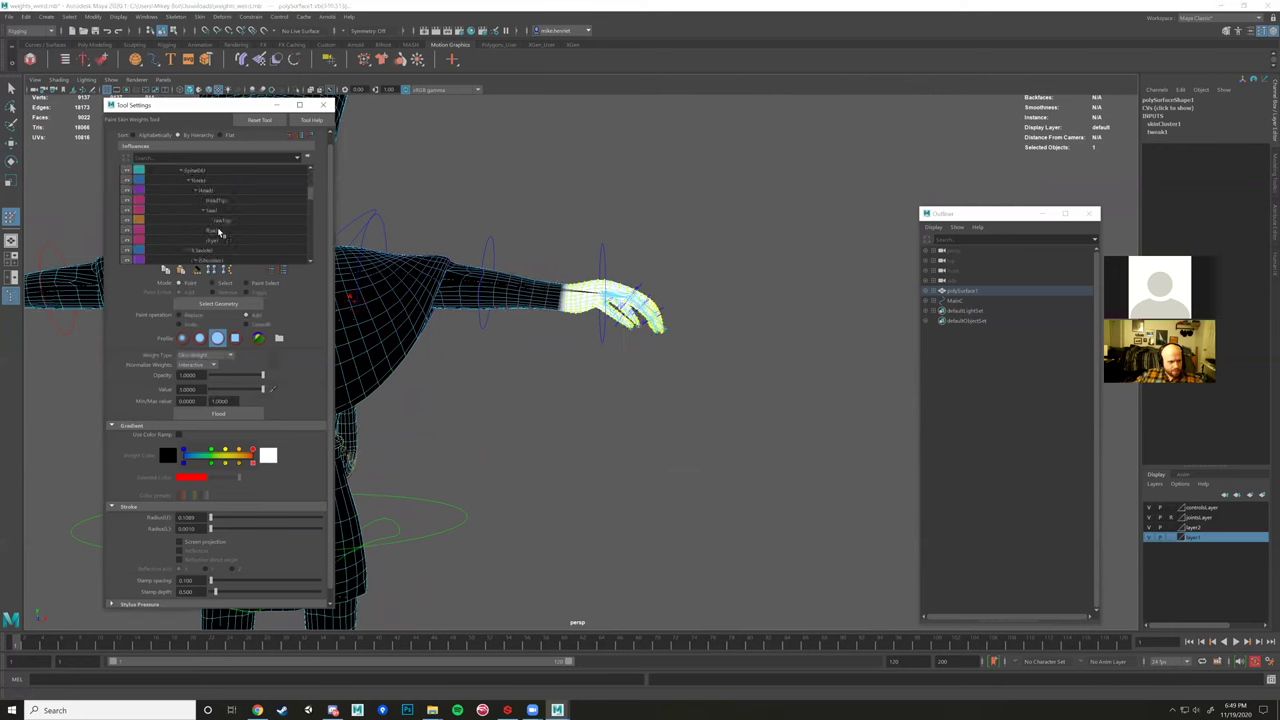
click(223, 201)
click(245, 211)
mouse_move(540, 300)
alt+mouse_down()
mouse_move(571, 251)
mouse_move(545, 270)
mouse_move(679, 304)
mouse_move(657, 295)
alt+mouse_up()
Leave the weights tool, return to object mode with nothing selected, and switch the viewport to shaded display.
key(w)
right_drag(657, 295, 690, 277)
click(680, 316)
alt+drag(665, 320, 623, 300)
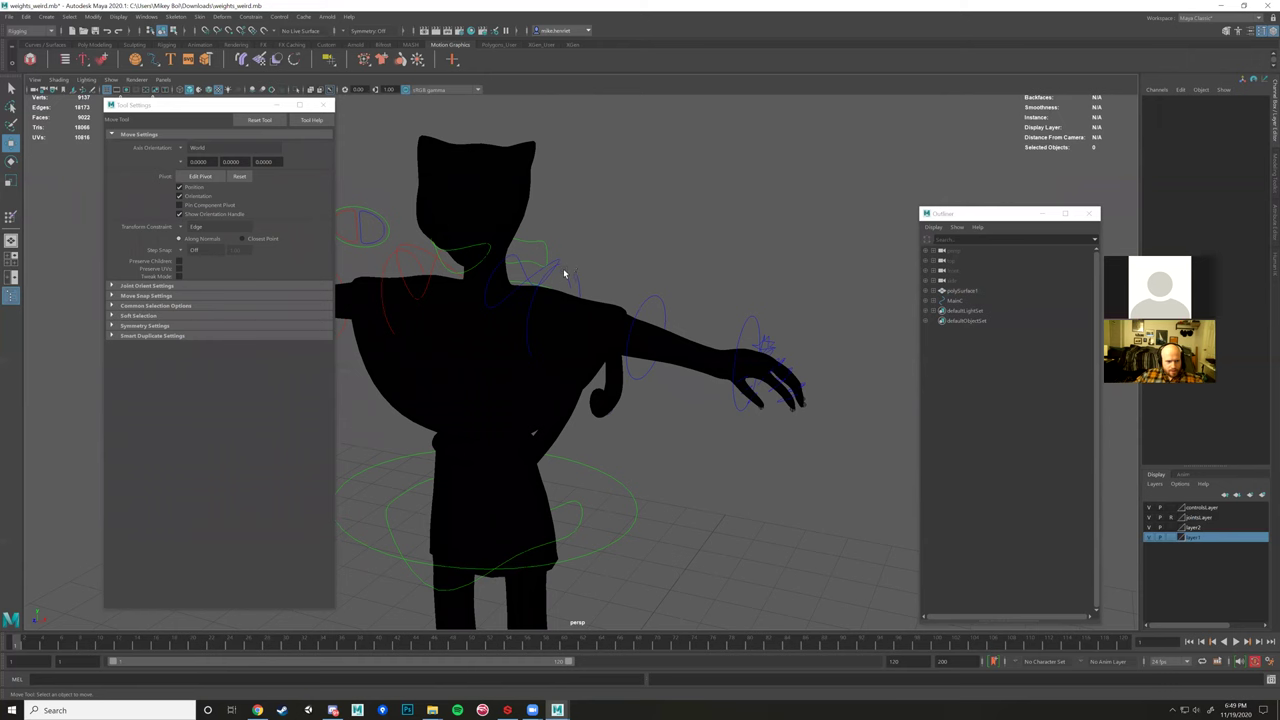
key(5)
scroll(620, 290, up, 3)
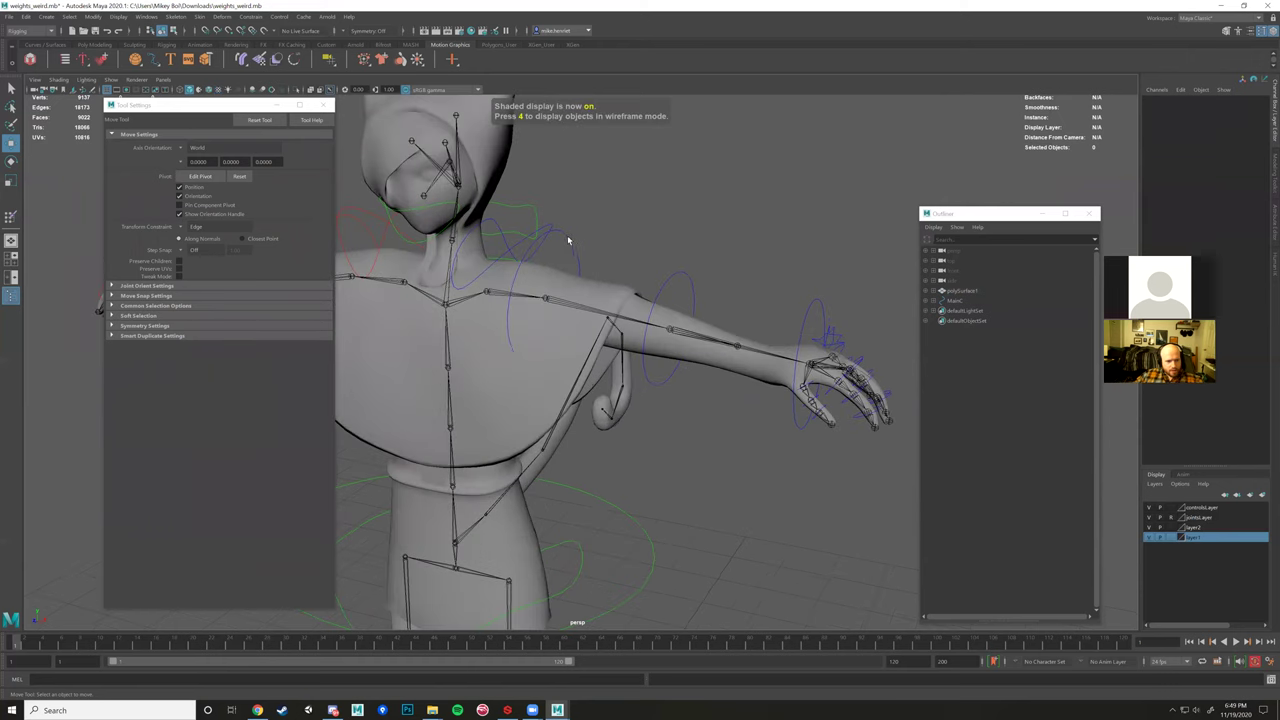
Try rotating the left shoulder control to test the new arm weights, and undo the rotation.
click(563, 318)
key(e)
mouse_move(556, 318)
mouse_down()
mouse_move(503, 315)
mouse_move(554, 319)
mouse_move(543, 315)
mouse_up()
key(ctrl+z)
Frame the left elbow control and rotate it about Y to bend the forearm for inspection.
alt+drag(623, 315, 643, 395)
click(688, 275)
key(f)
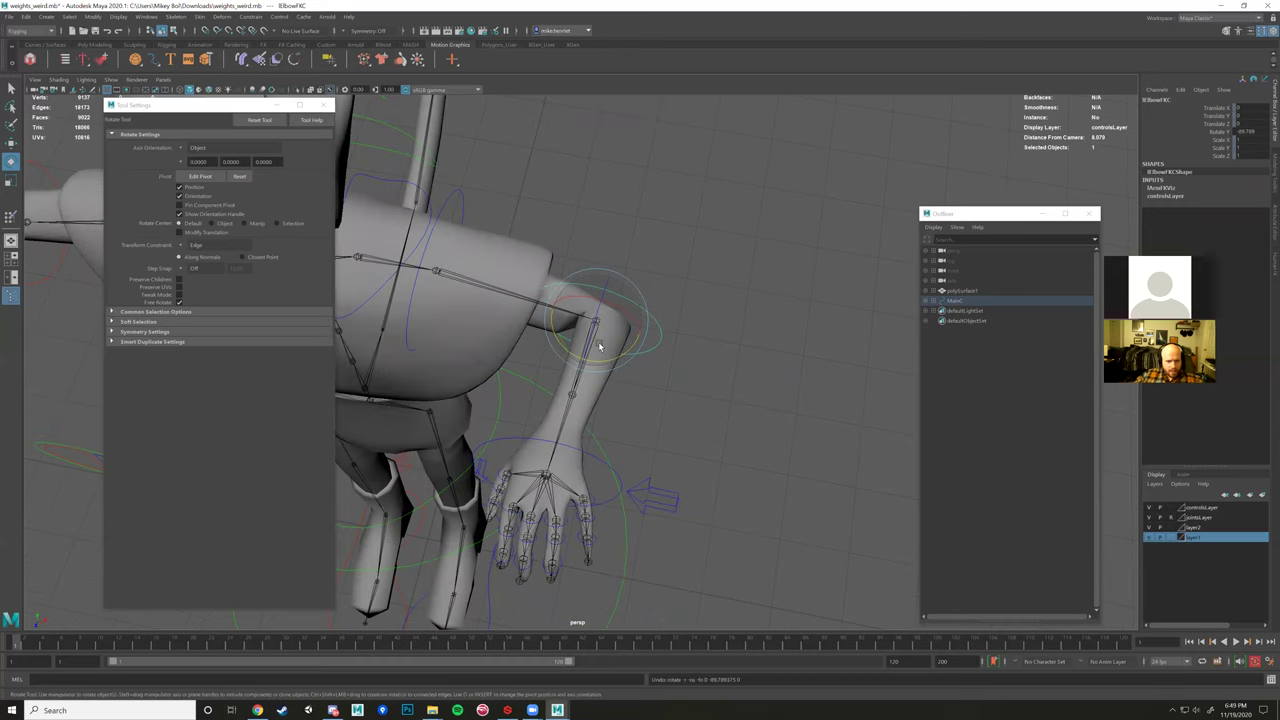
key(ctrl+z)
scroll(668, 309, up, 5)
alt+drag(683, 307, 701, 310)
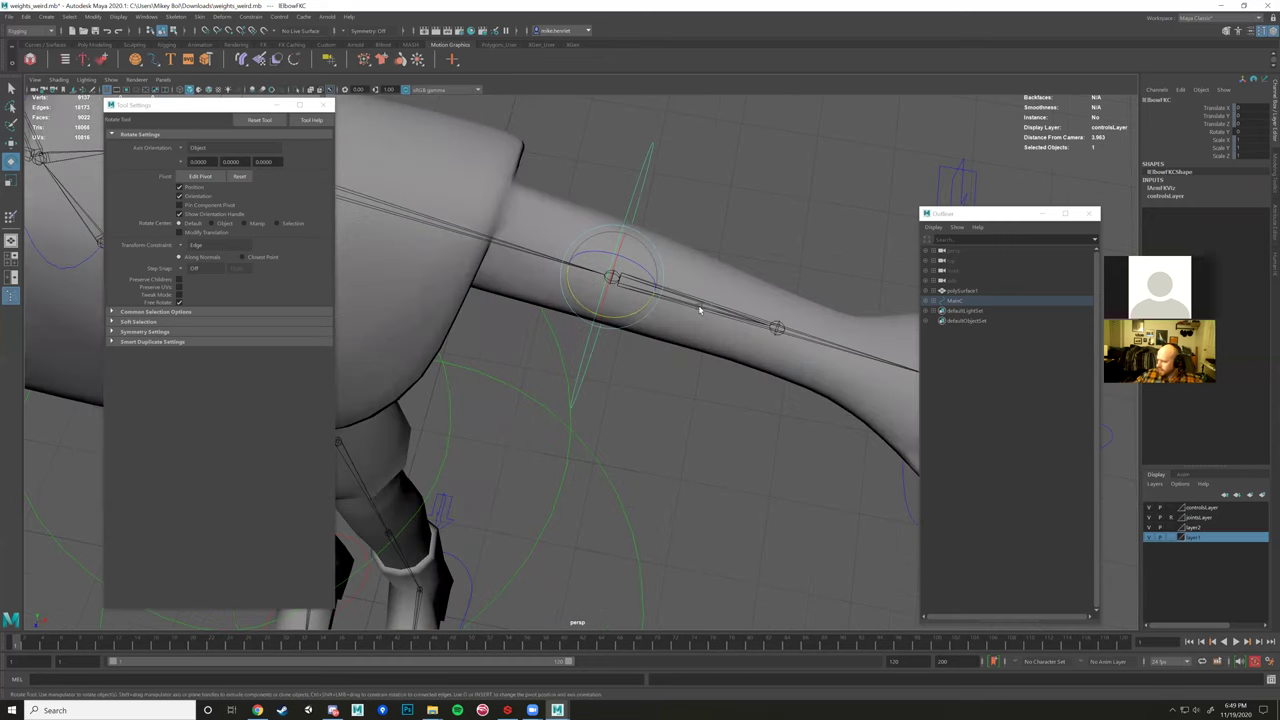
drag(620, 319, 624, 350)
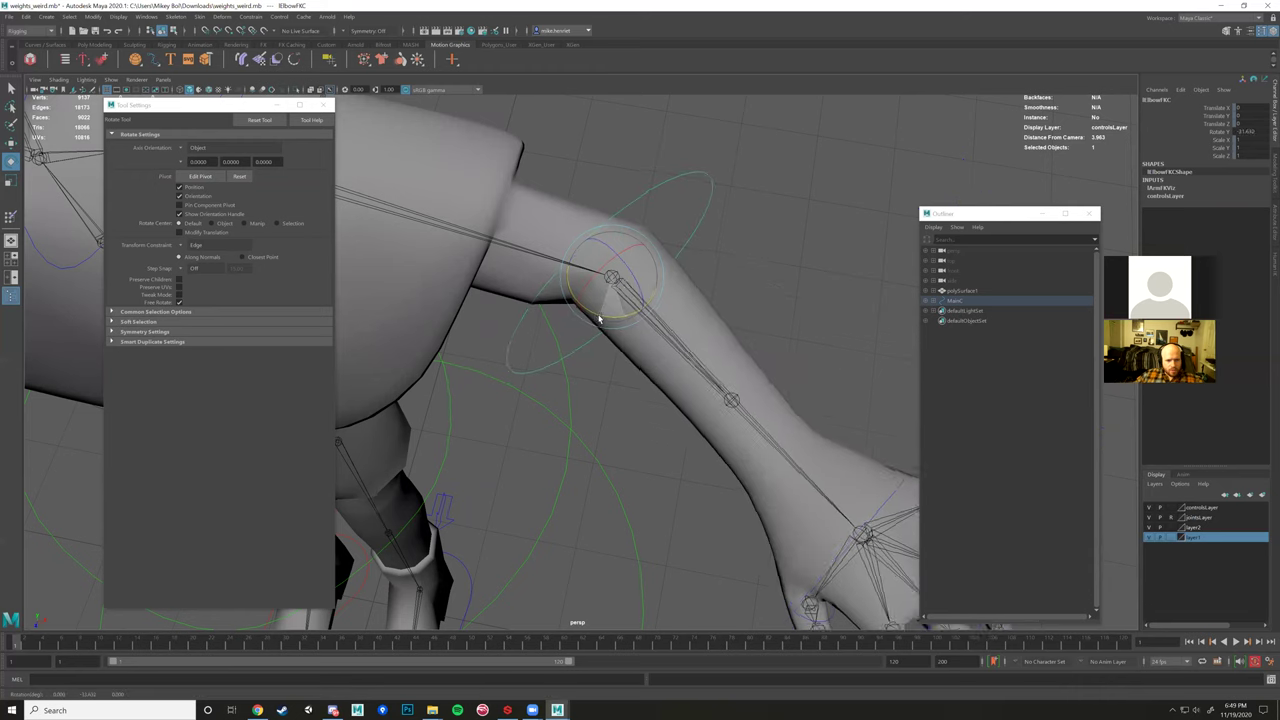
Select the character mesh, open the Paint Skin Weights tool, and choose the lElbow1 influence.
click(688, 319)
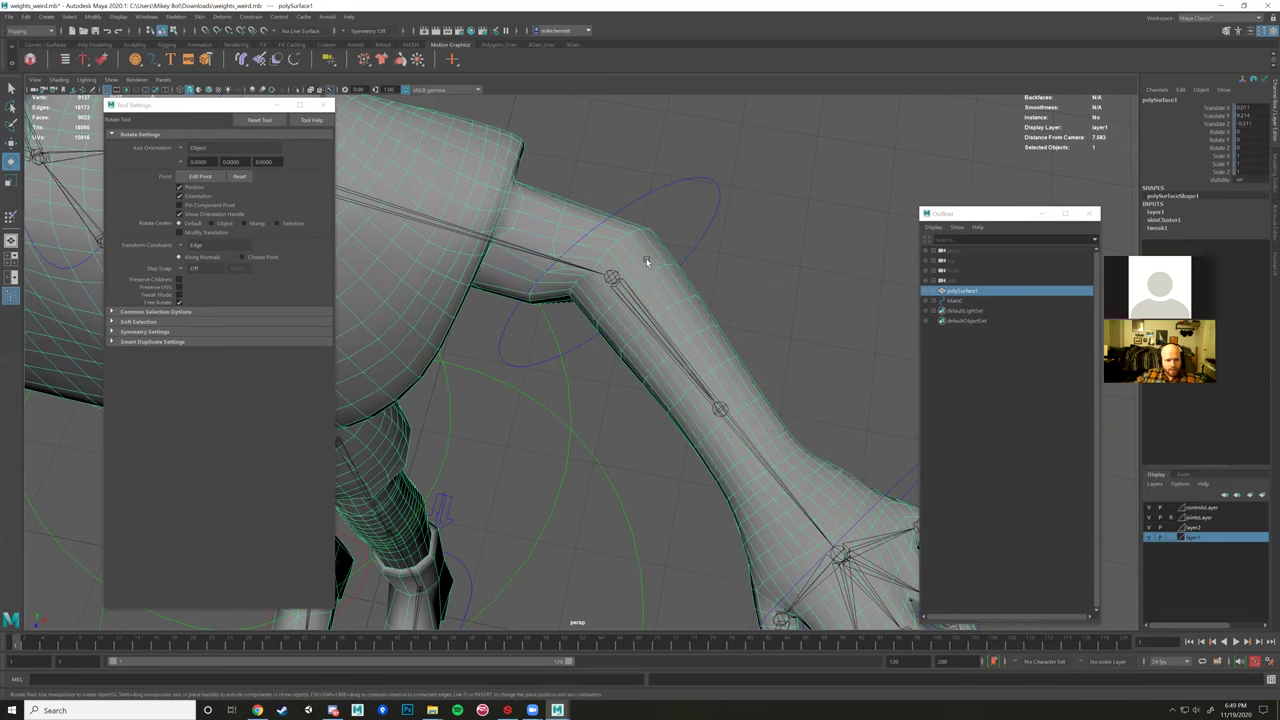
alt+drag(650, 268, 622, 204)
right_drag(622, 204, 578, 193)
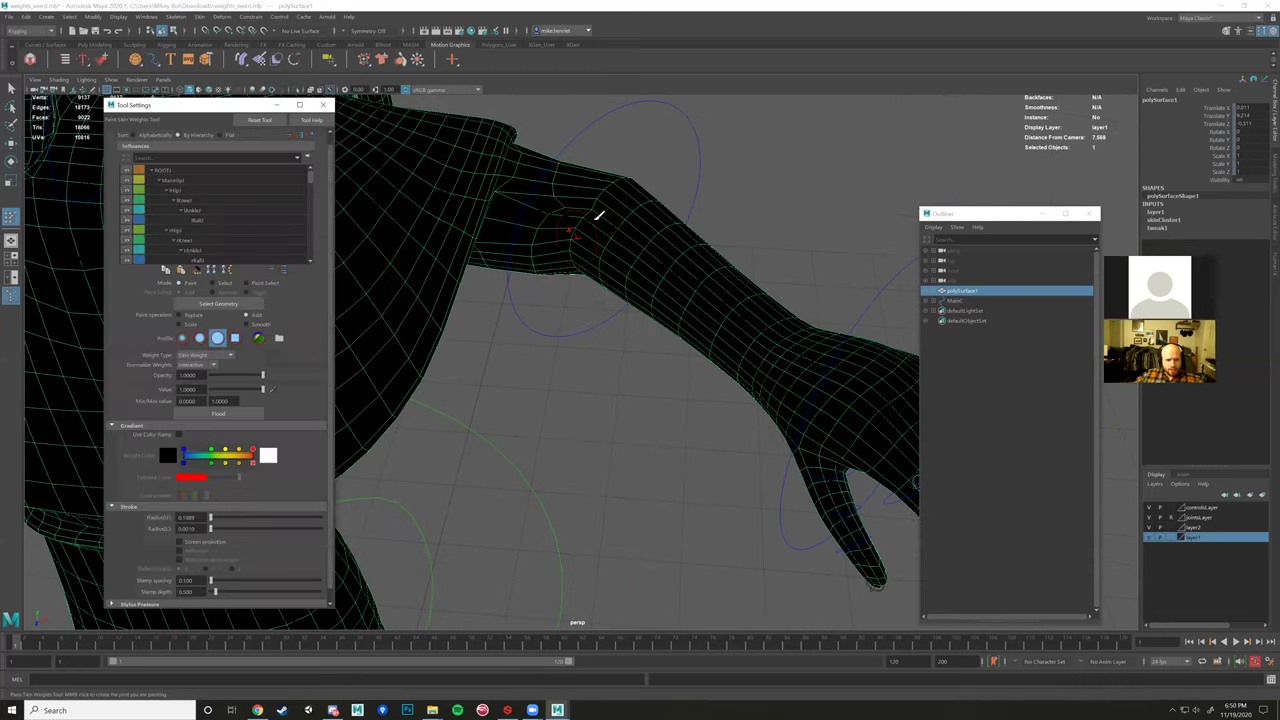
scroll(229, 214, down, 3)
click(235, 239)
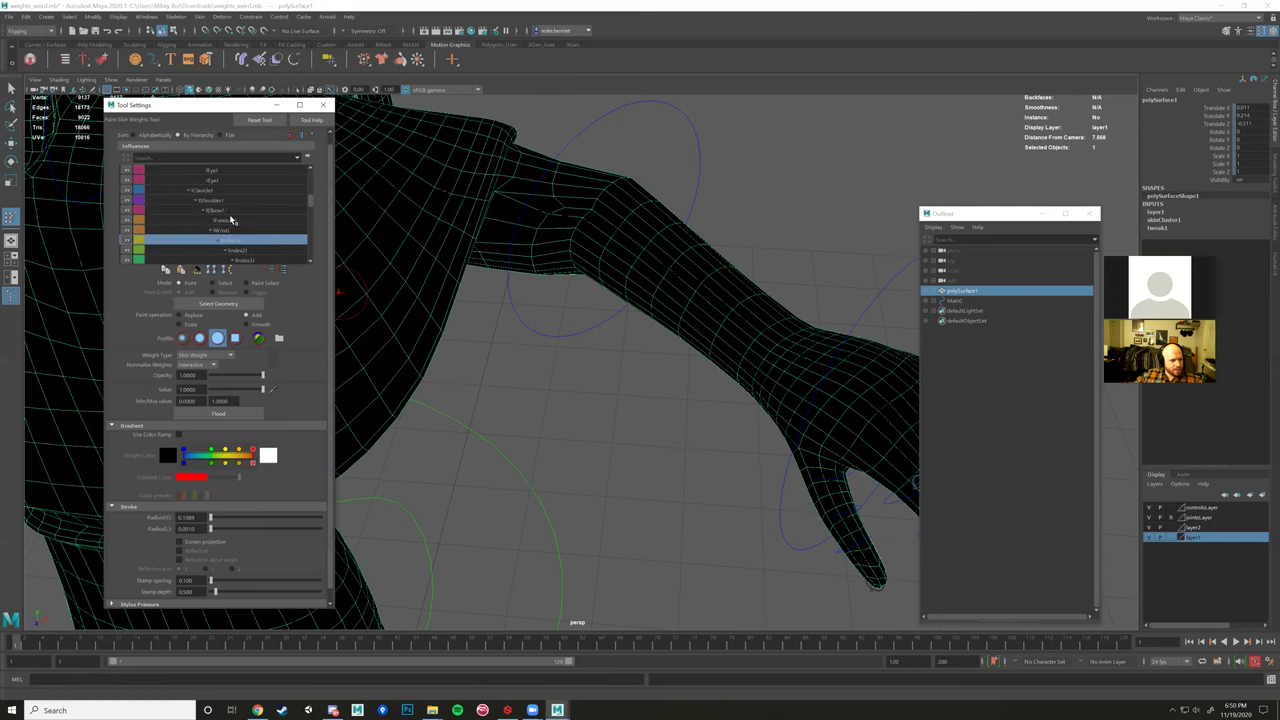
click(225, 210)
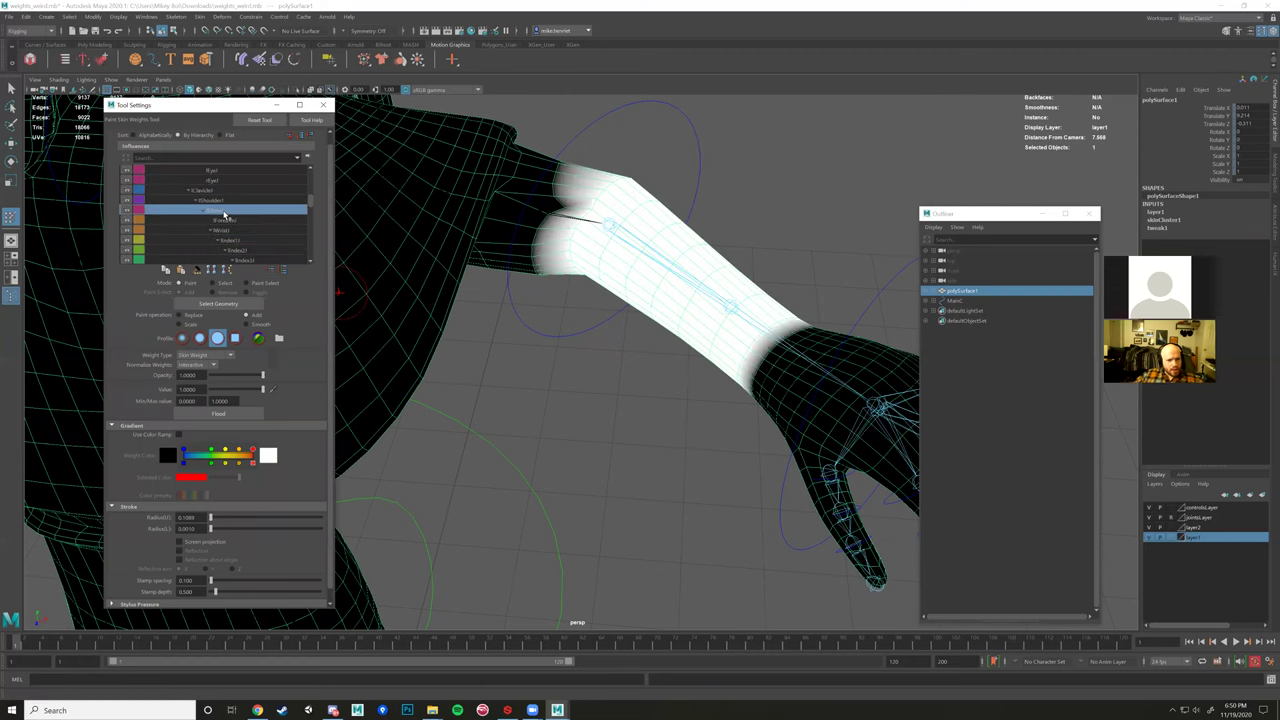
alt+drag(592, 224, 558, 335)
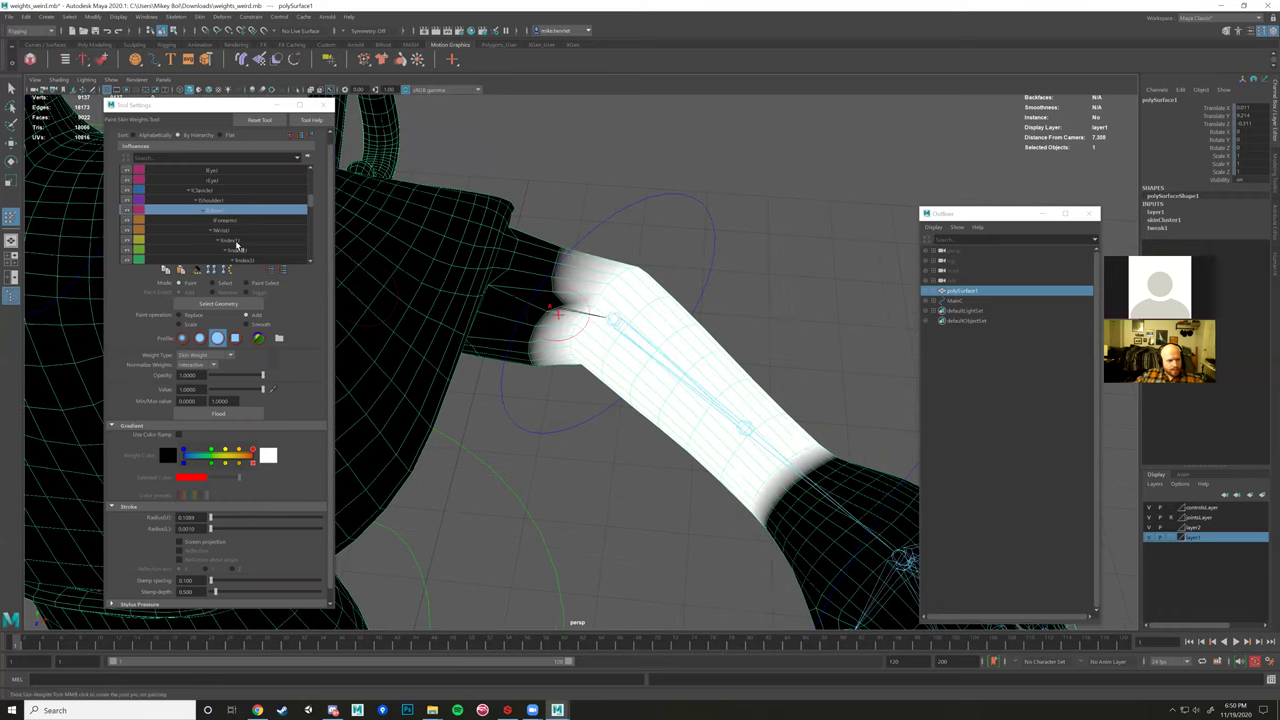
Compare the lShoulder1 and lElbow1 weights where they meet around the bent elbow.
click(212, 201)
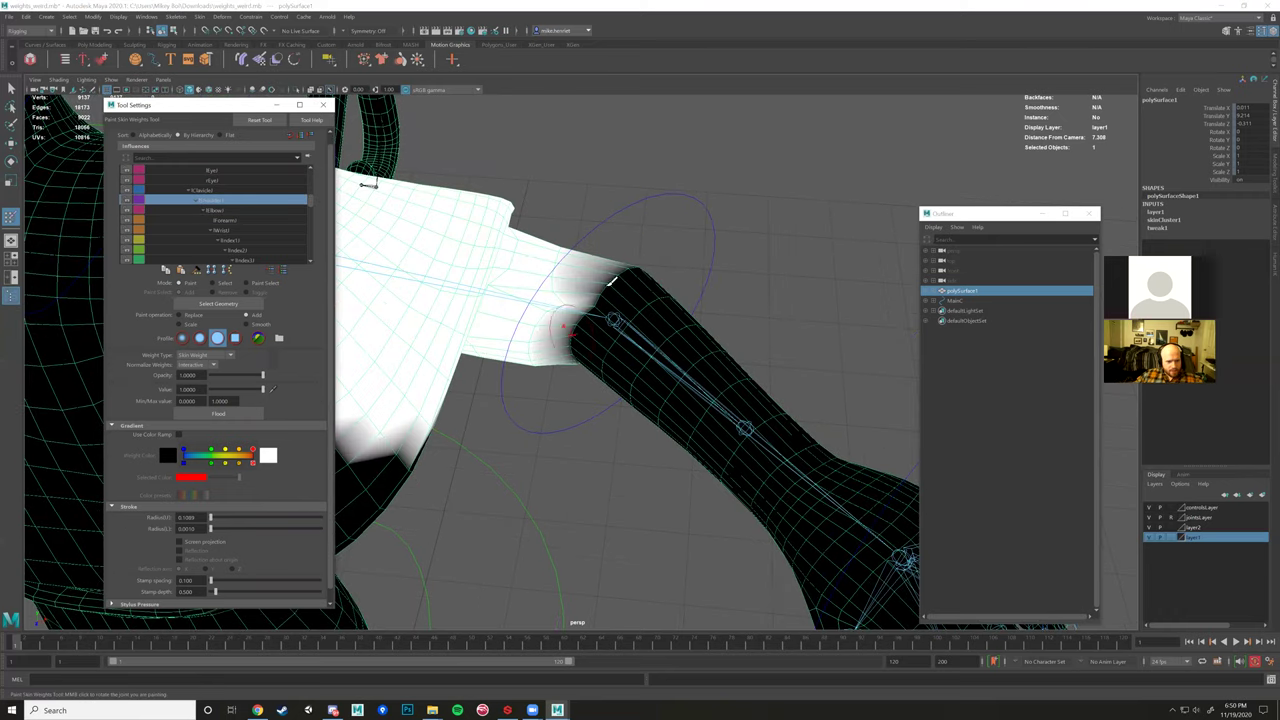
click(215, 211)
click(215, 201)
click(215, 211)
click(215, 201)
Lock every influence except lShoulder1 and lElbow1, and leave lElbow1 as the active influence.
right_click(216, 205)
click(249, 230)
click(213, 211)
click(213, 201)
click(213, 211)
click(213, 201)
click(213, 211)
click(213, 201)
click(213, 211)
Set the paint operation to Smooth and smooth the lElbow1 weights all around the left elbow.
alt+drag(545, 348, 625, 278)
mouse_move(616, 274)
mouse_down()
mouse_move(582, 342)
mouse_move(620, 266)
mouse_move(595, 333)
mouse_move(570, 266)
mouse_up()
mouse_move(566, 290)
alt+mouse_down()
mouse_move(571, 374)
mouse_move(602, 392)
mouse_move(634, 331)
mouse_move(528, 286)
mouse_move(585, 298)
mouse_move(602, 228)
alt+mouse_up()
alt+drag(543, 308, 648, 292)
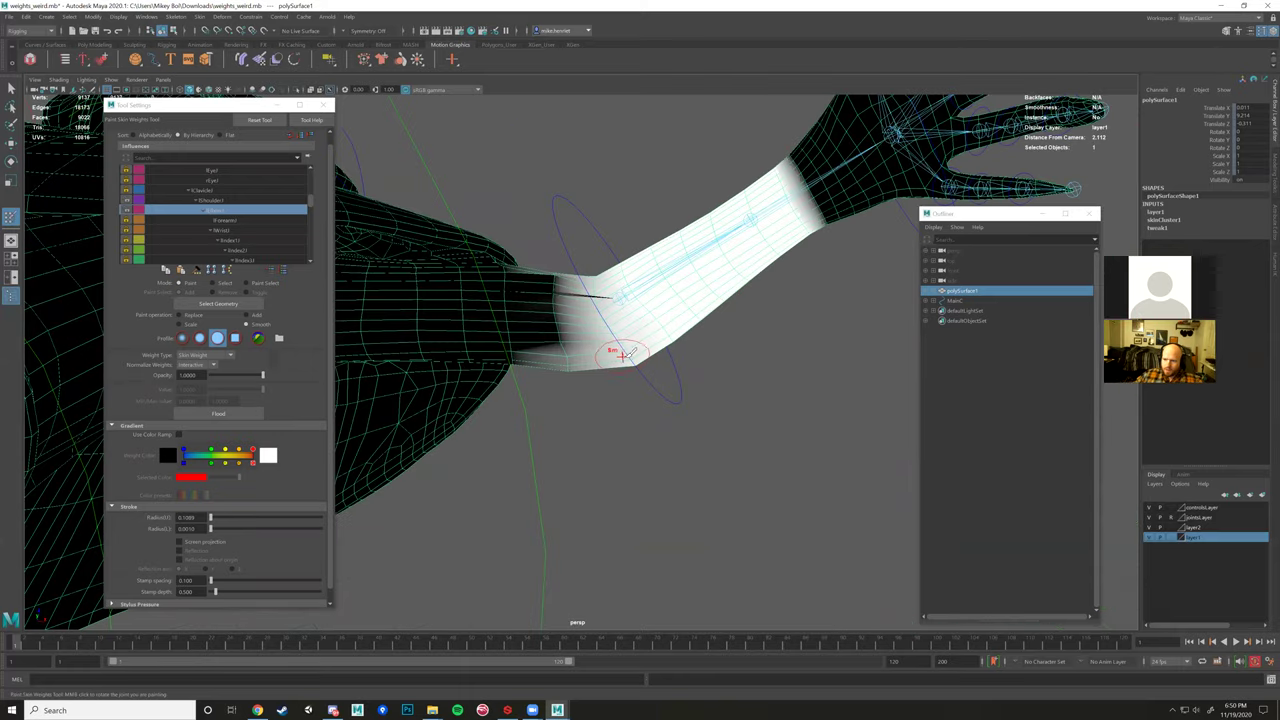
mouse_move(596, 300)
alt+mouse_down()
mouse_move(600, 363)
mouse_move(617, 256)
mouse_move(600, 350)
mouse_move(637, 280)
mouse_move(636, 449)
alt+mouse_up()
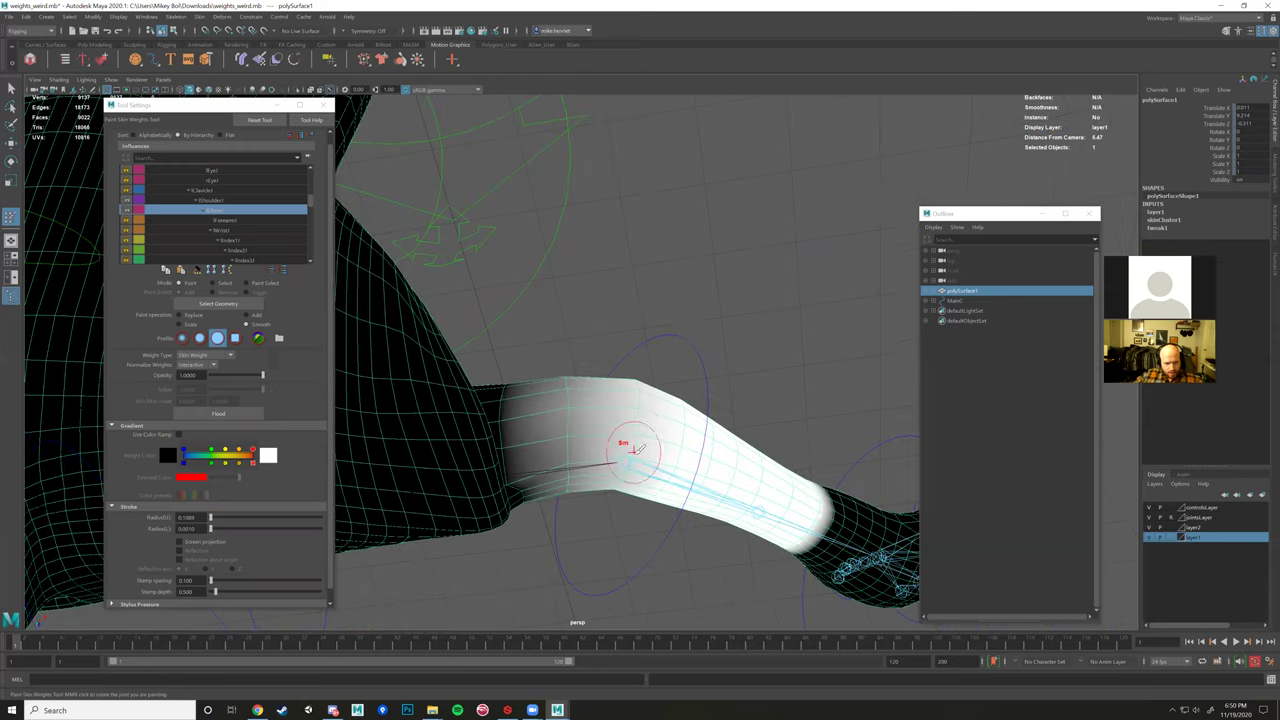
alt+drag(633, 402, 627, 440)
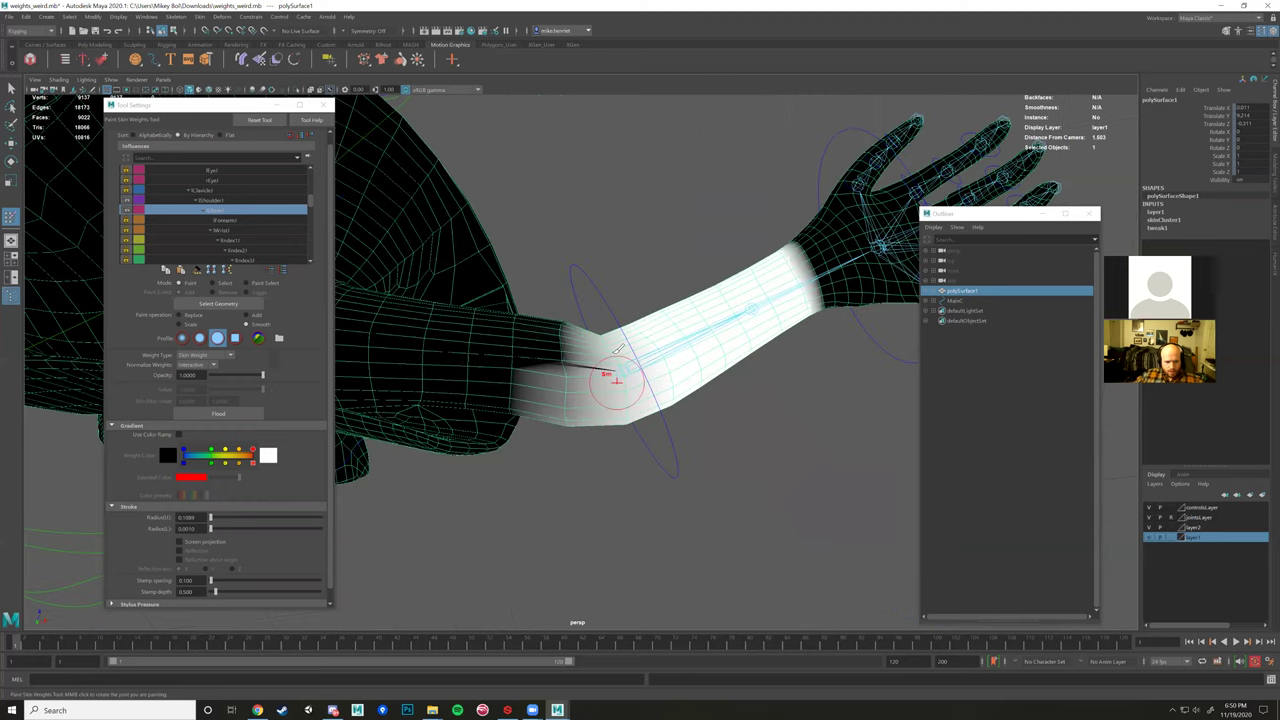
alt+drag(627, 377, 643, 290)
Select the left elbow control, test-rotate it to check the smoothed bend, and undo the rotation.
key(w)
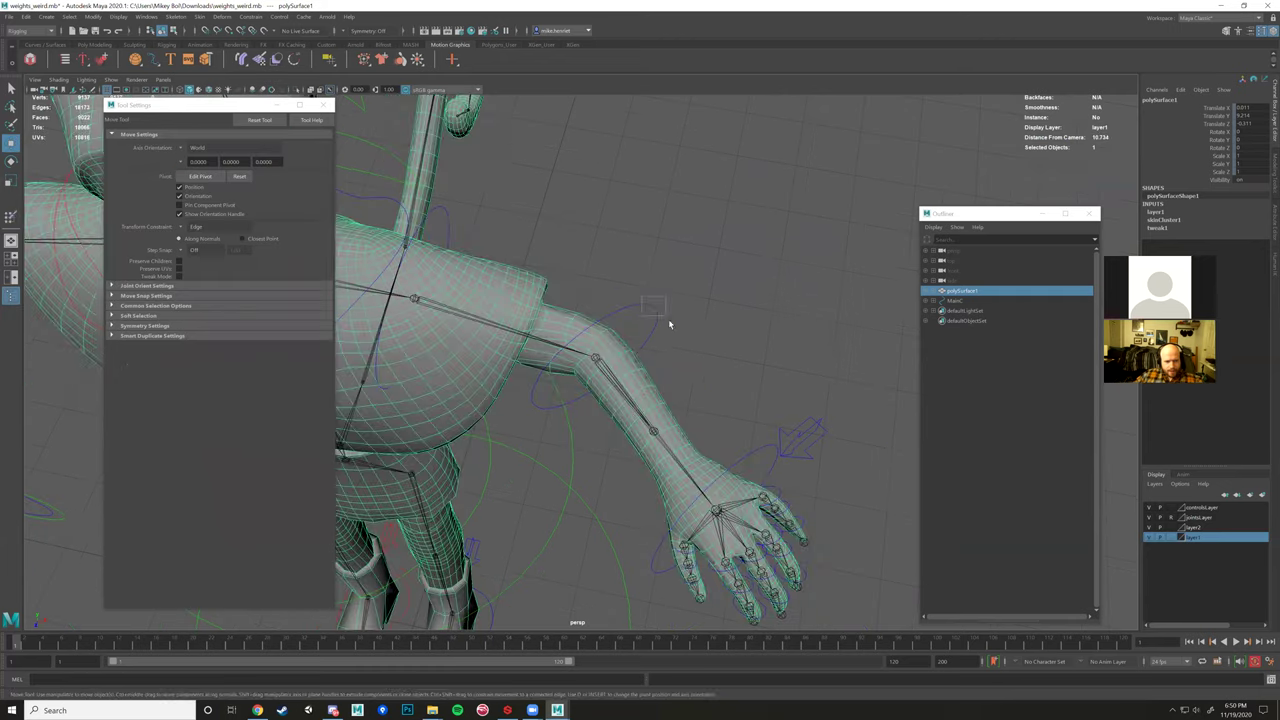
click(654, 328)
key(e)
mouse_move(586, 397)
mouse_down()
mouse_move(500, 395)
mouse_move(591, 401)
mouse_move(505, 396)
mouse_move(649, 376)
mouse_move(598, 388)
mouse_move(692, 337)
mouse_up()
key(ctrl+z)
scroll(660, 390, down, 4)
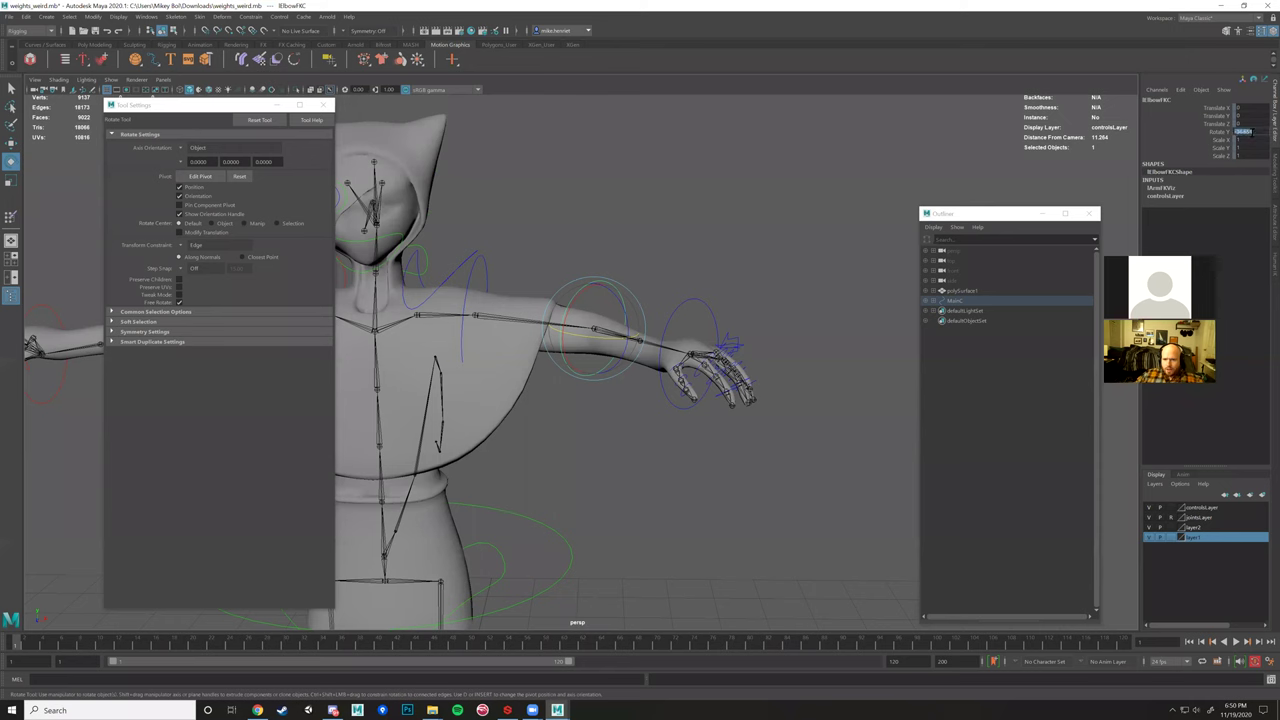
Reset the left elbow control's Rotate Y to 0 and clear the selection.
text(0)
key(Return)
scroll(717, 270, down, 6)
click(645, 390)
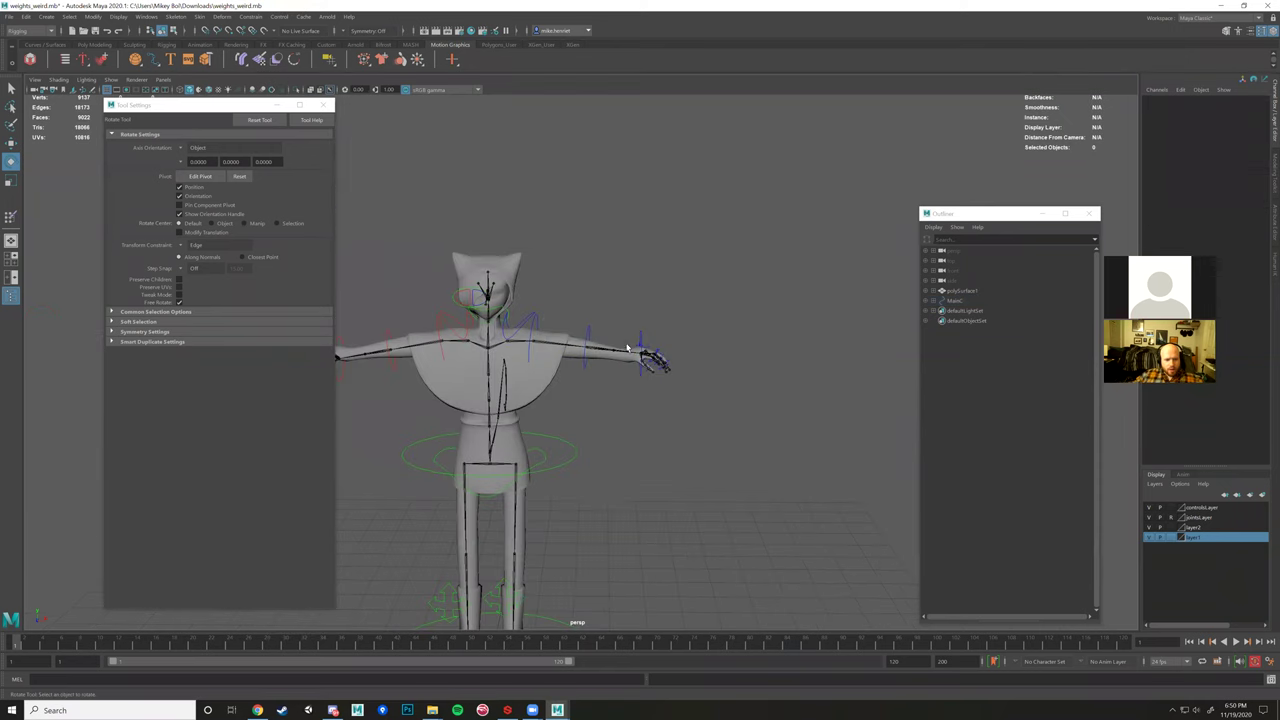
Save the scene under the new name WeightsFixed.mb in the Downloads folder.
alt+middle_drag(614, 408, 701, 240)
alt+drag(700, 240, 689, 283)
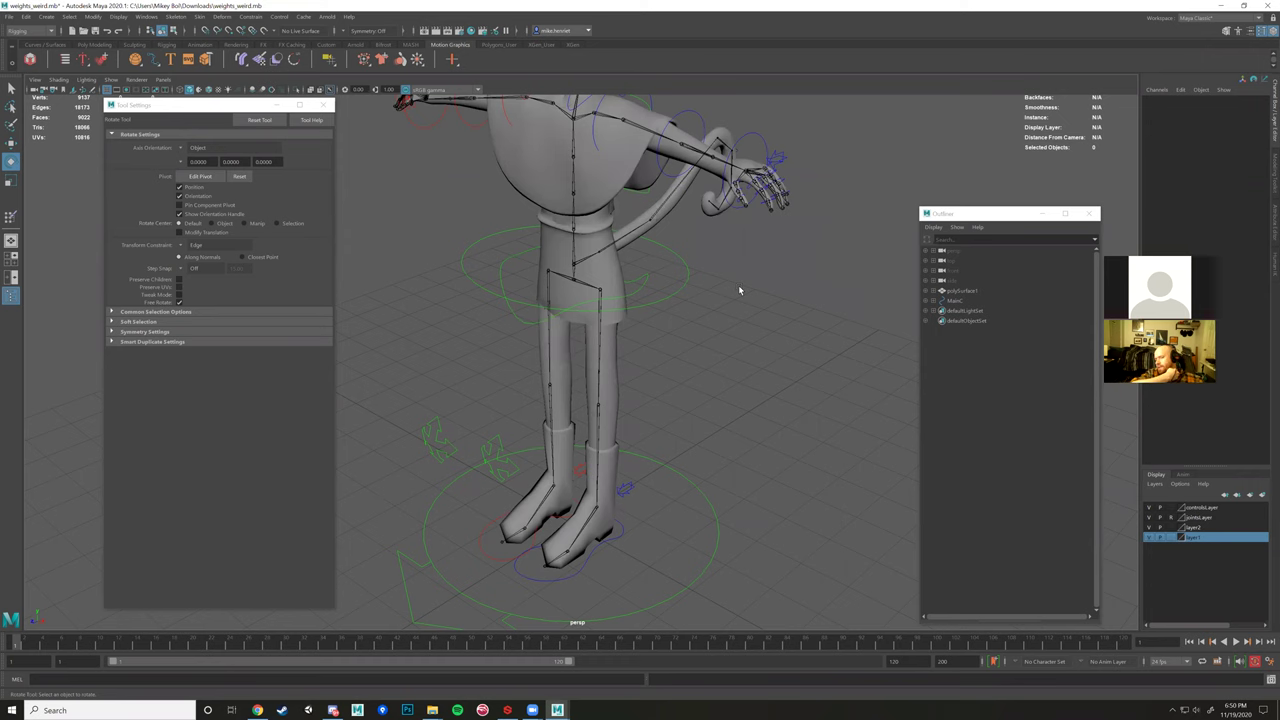
scroll(738, 285, down, 5)
alt+drag(760, 260, 762, 292)
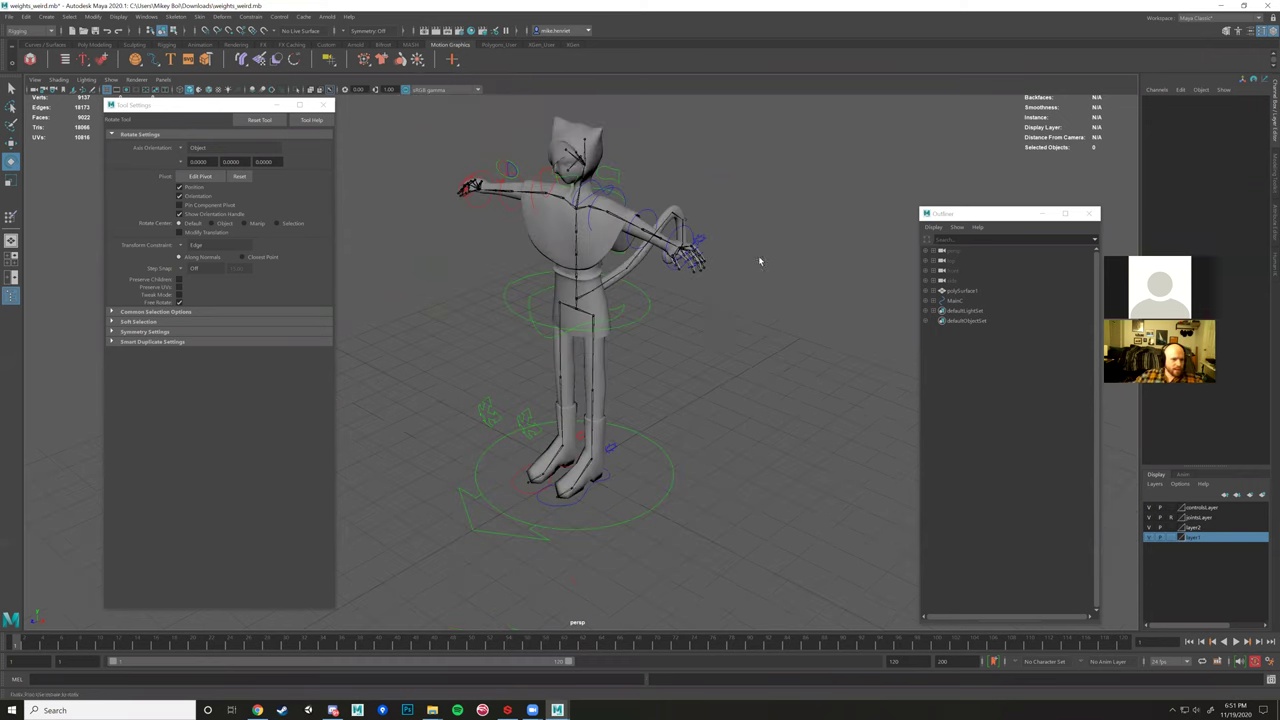
scroll(640, 250, up, 3)
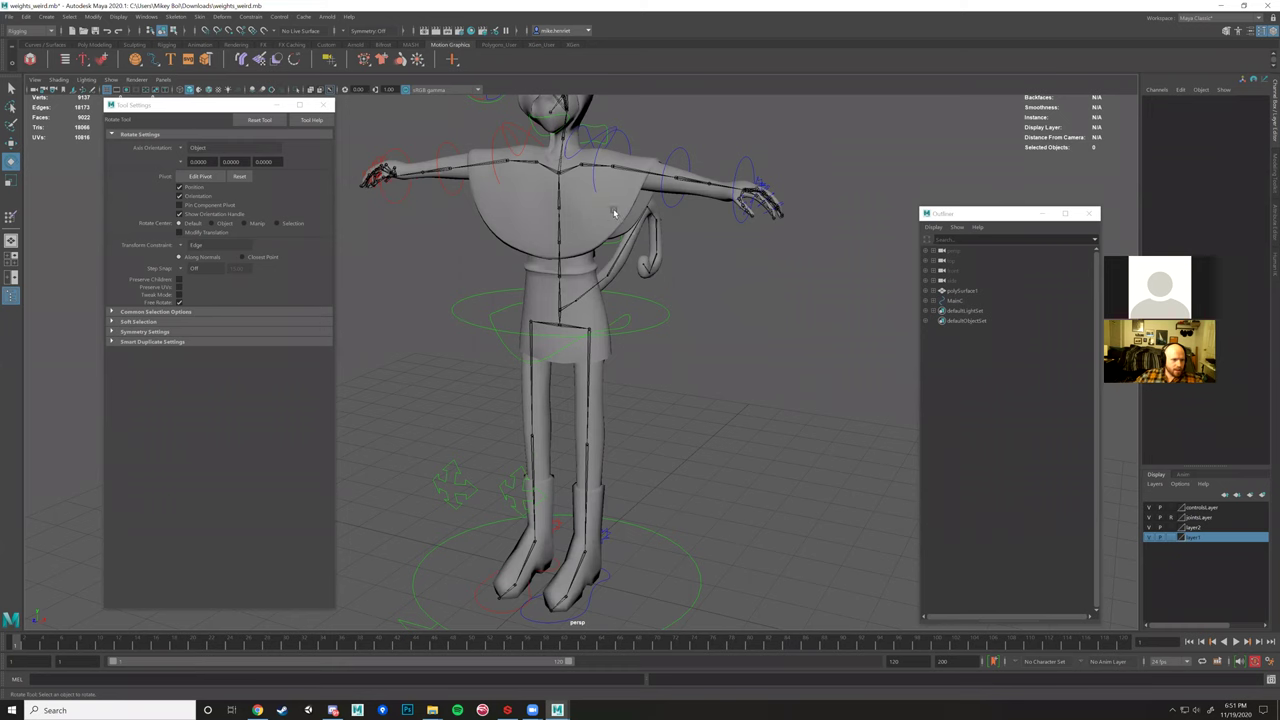
alt+middle_drag(610, 213, 614, 272)
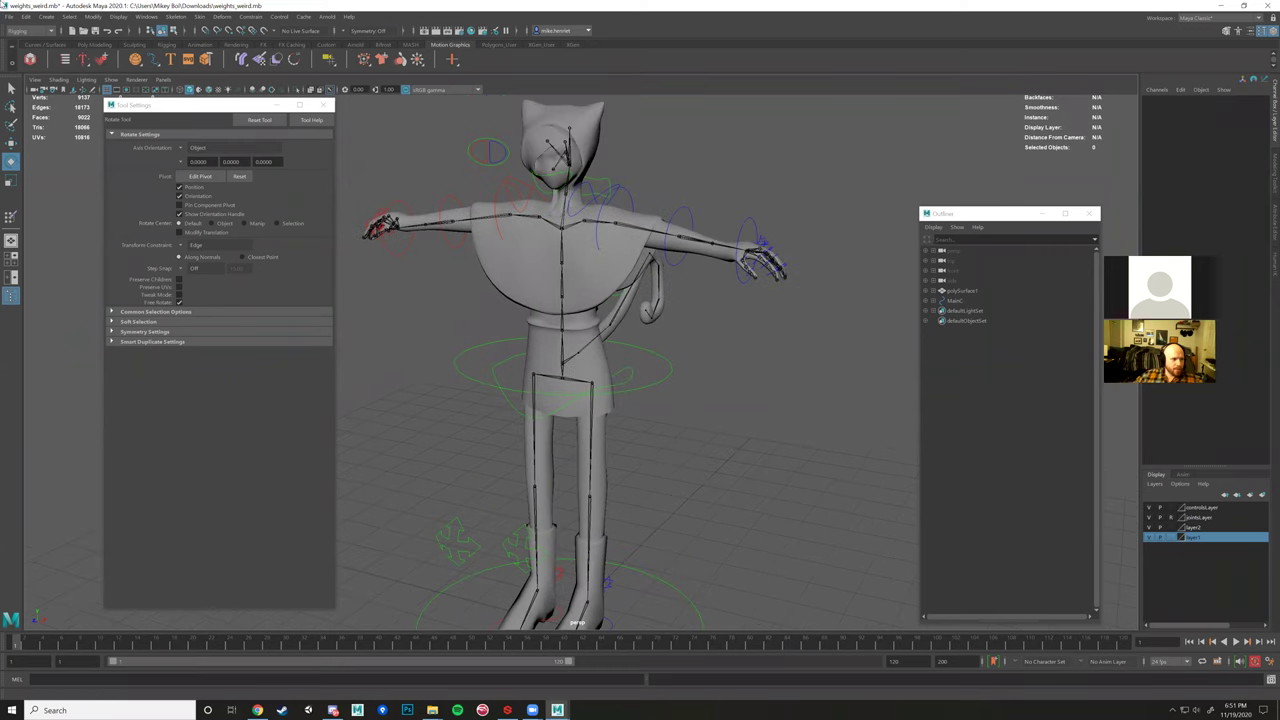
click(9, 17)
click(45, 67)
click(400, 470)
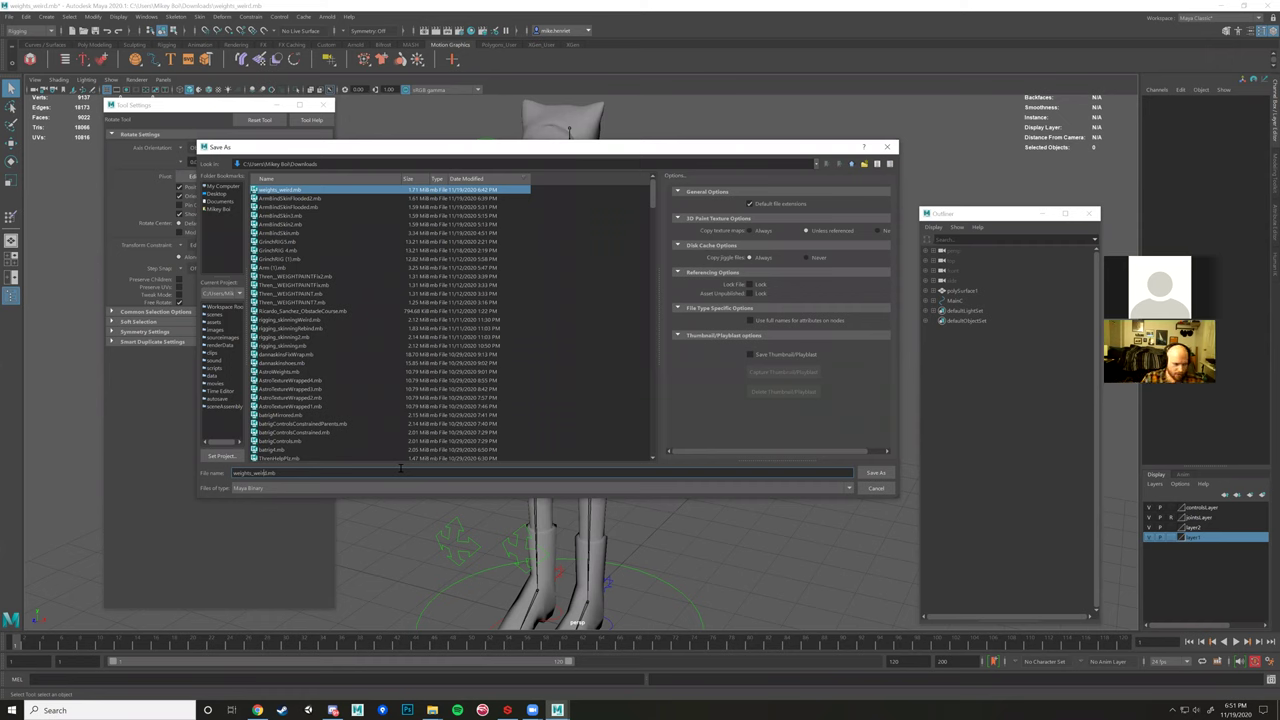
key(BackSpace)
key(BackSpace)
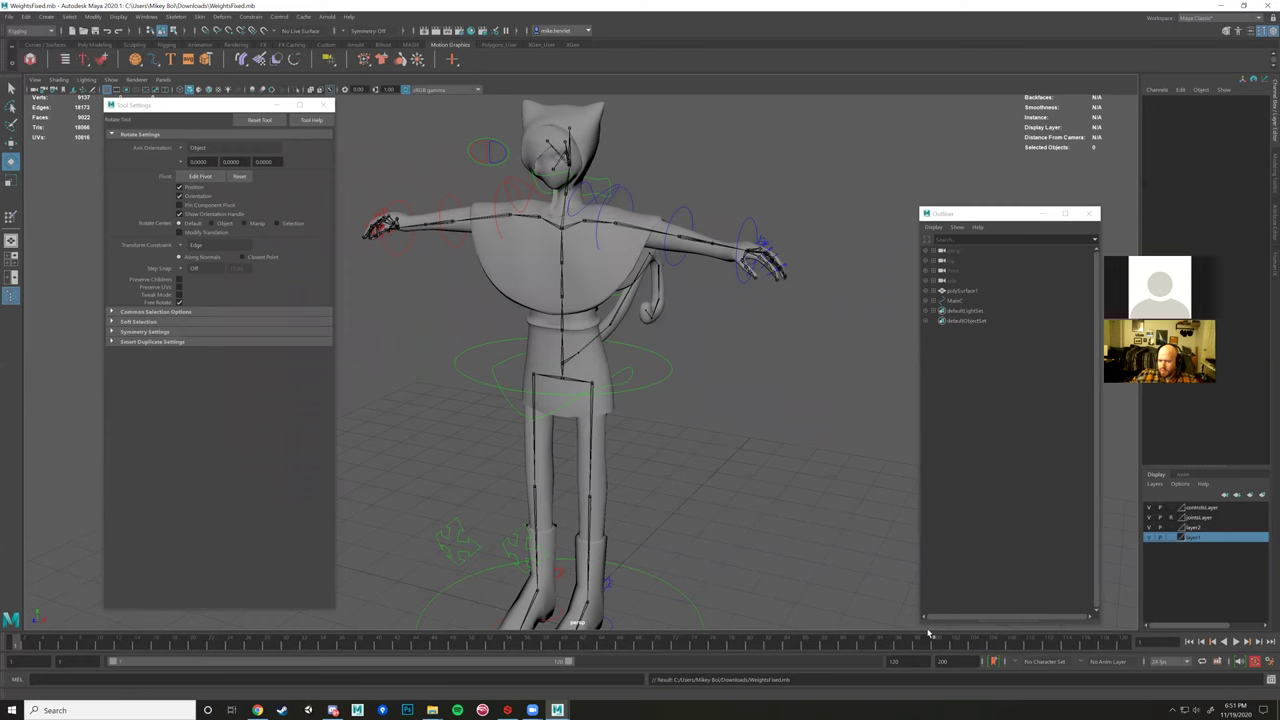
alt+drag(780, 450, 652, 420)
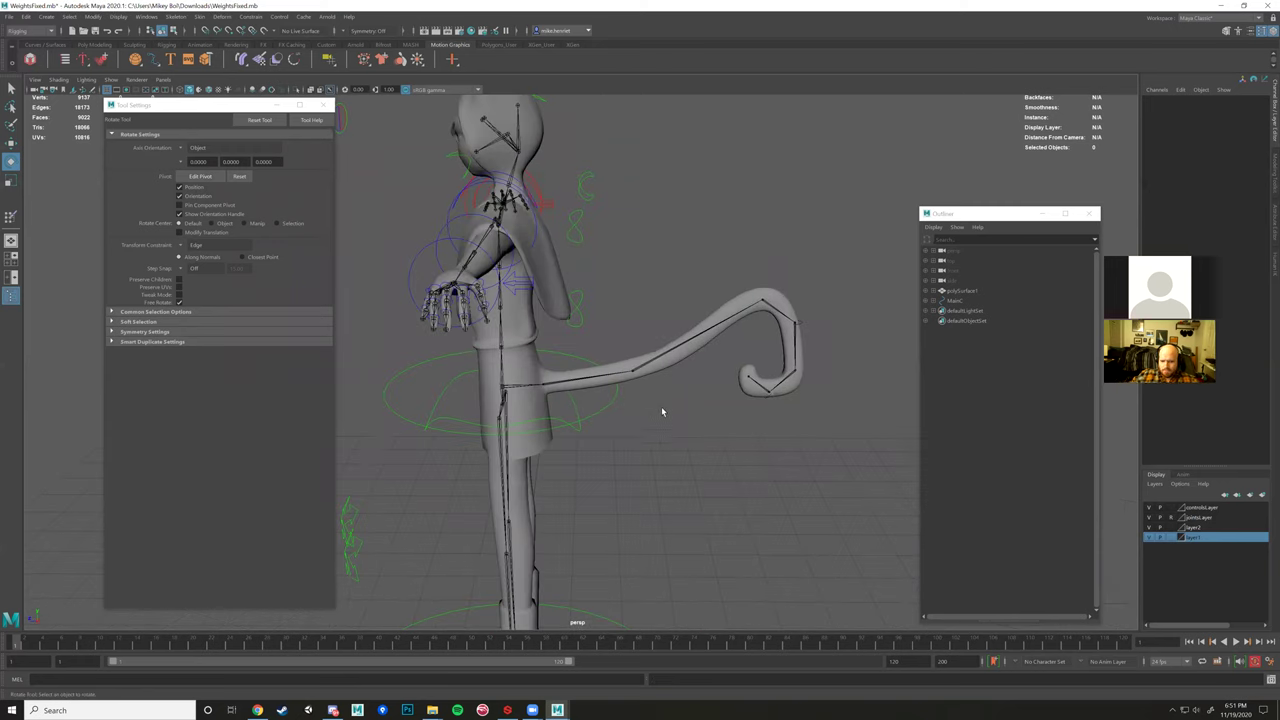
alt+drag(661, 405, 689, 407)
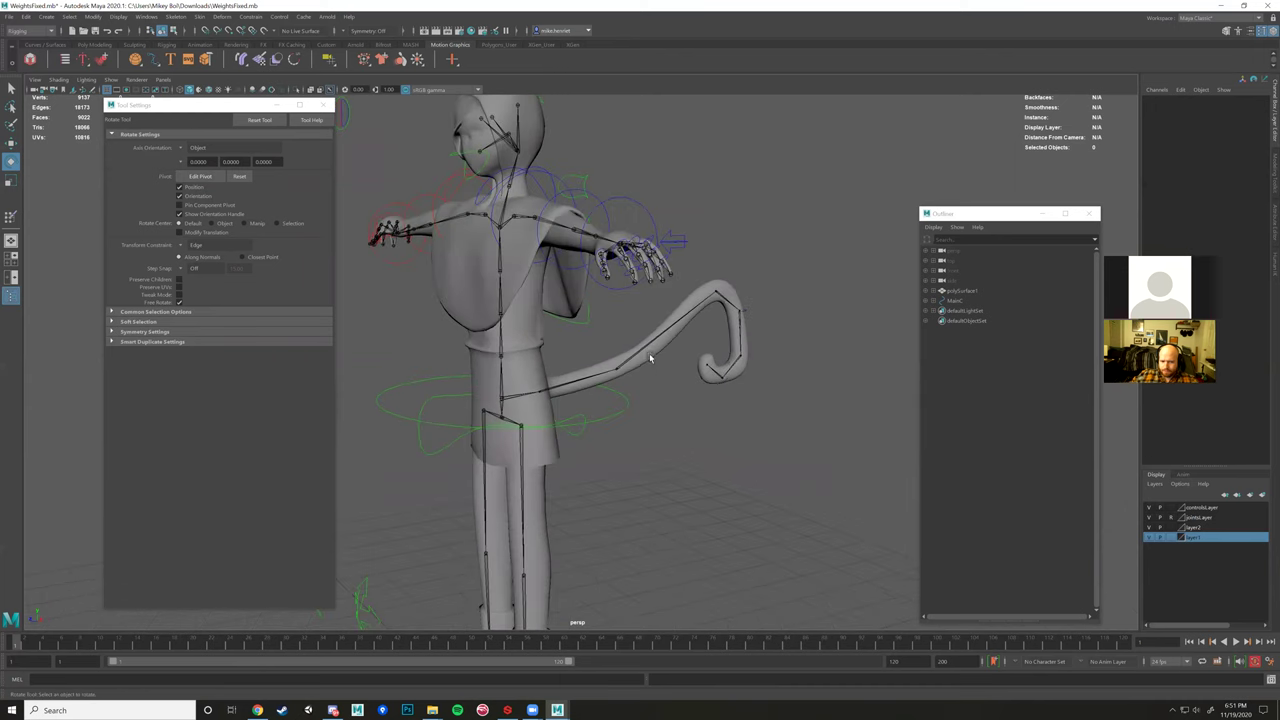
drag(649, 357, 674, 397)
Switch to Discord and upload WeightsFixed.mb from the Downloads folder to the general channel without a comment.
click(333, 710)
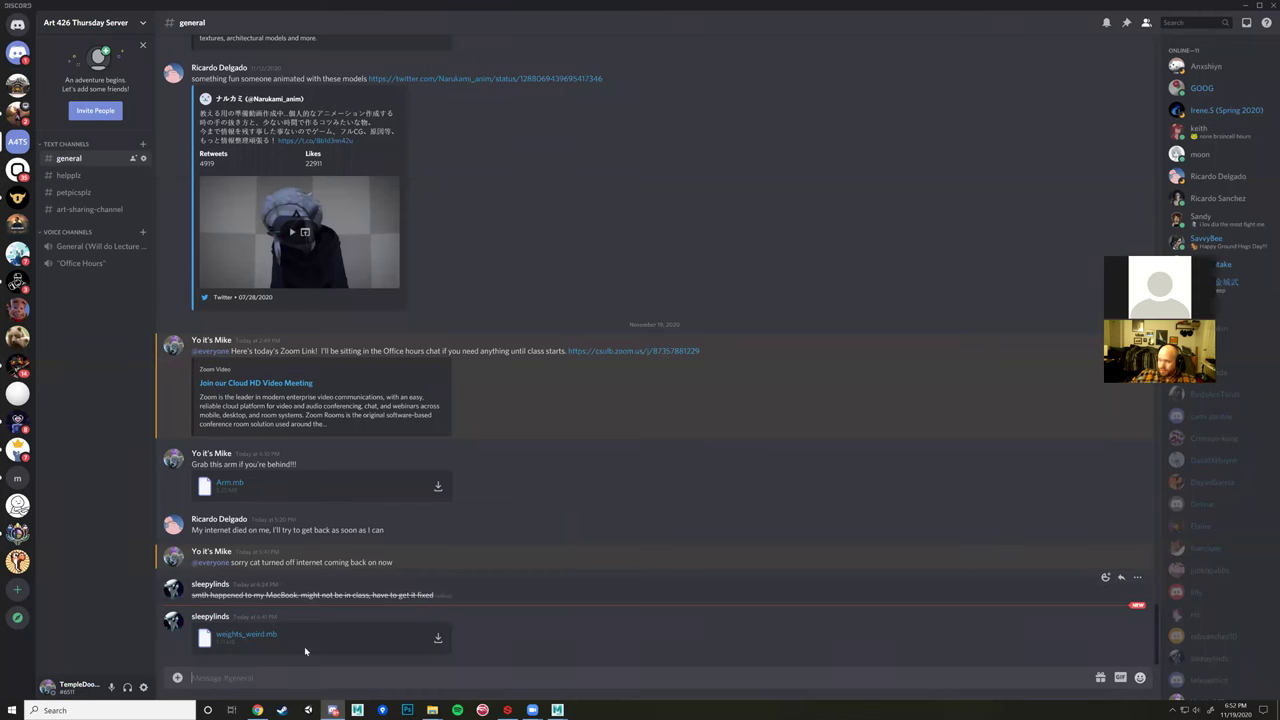
mouse_move(437, 708)
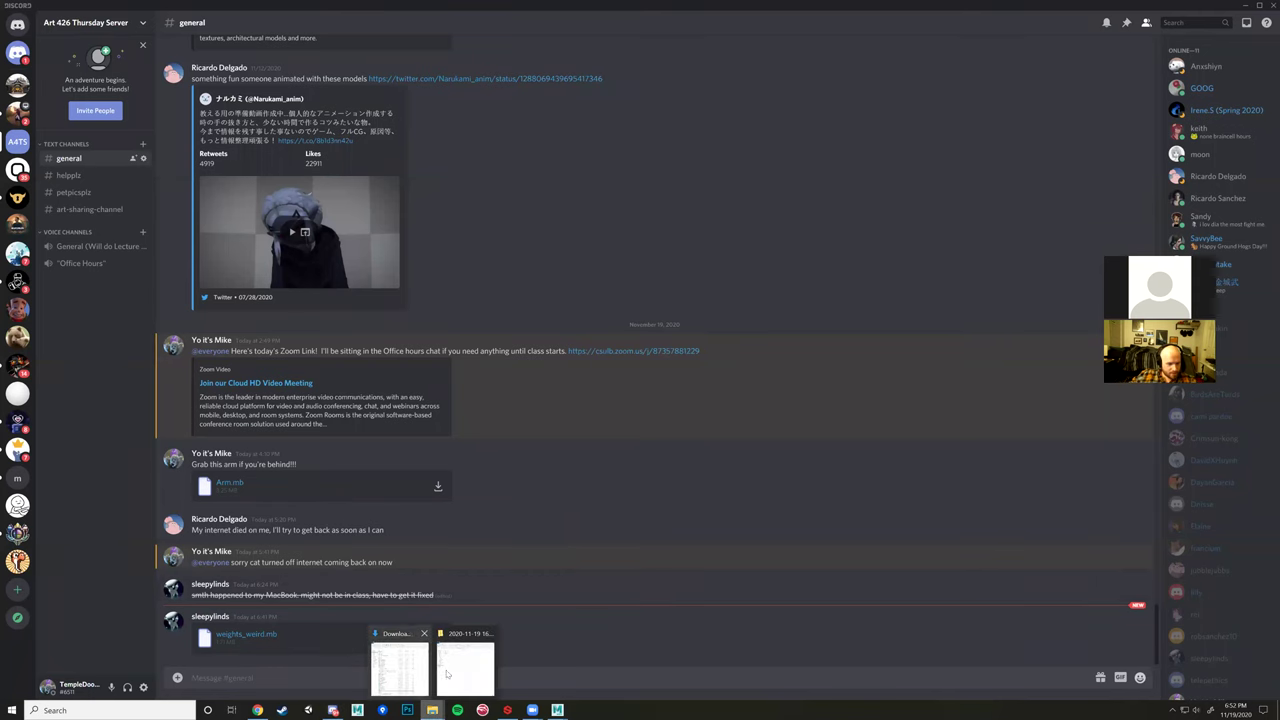
mouse_move(447, 662)
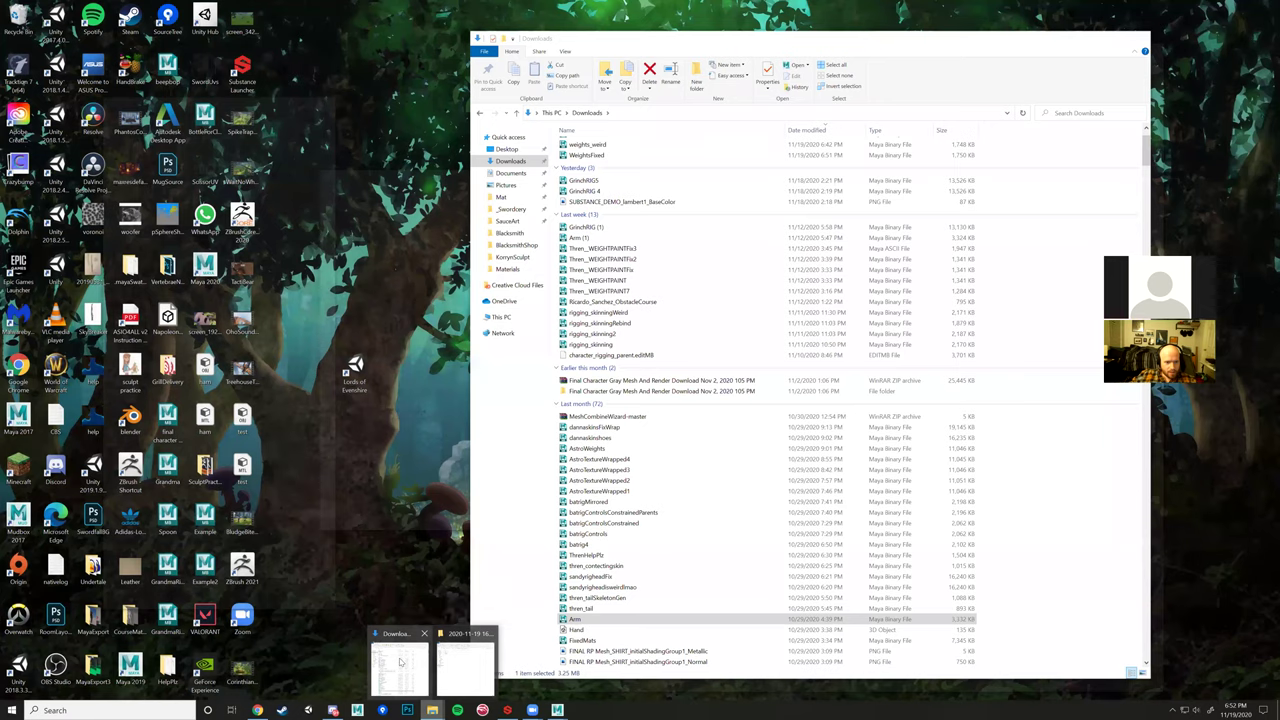
click(400, 662)
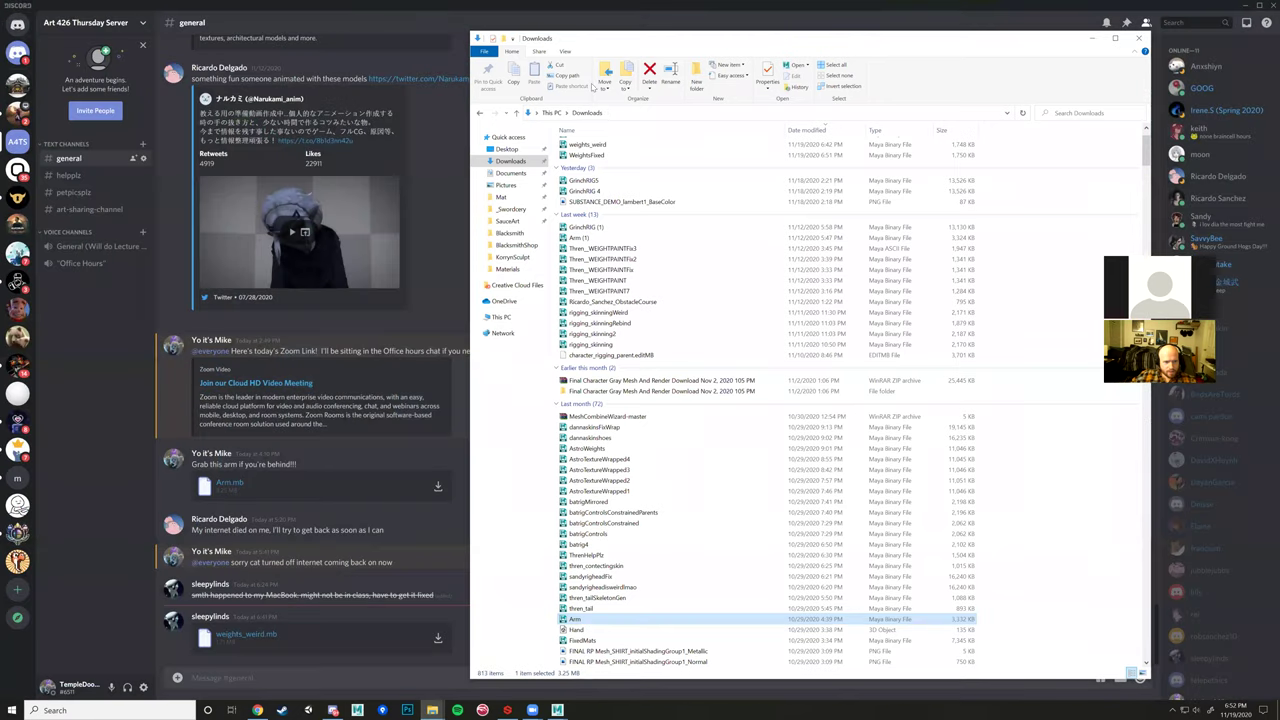
scroll(597, 230, up, 2)
click(590, 223)
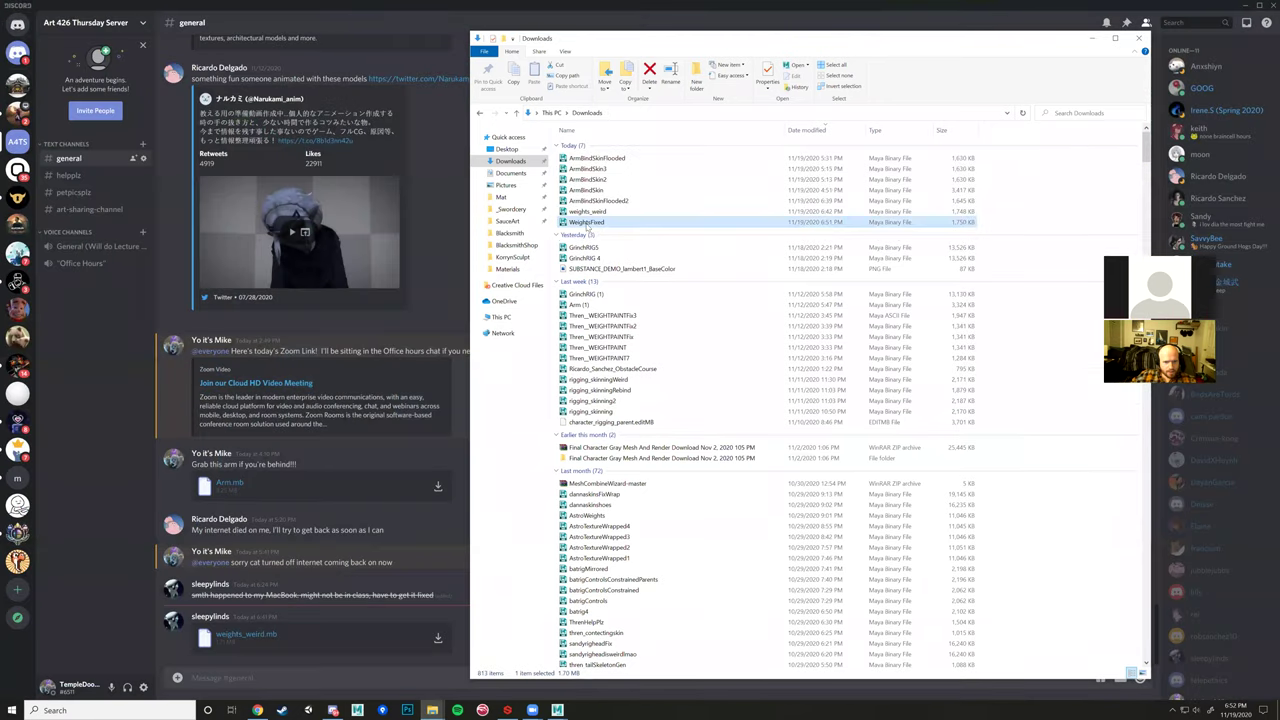
drag(579, 228, 777, 376)
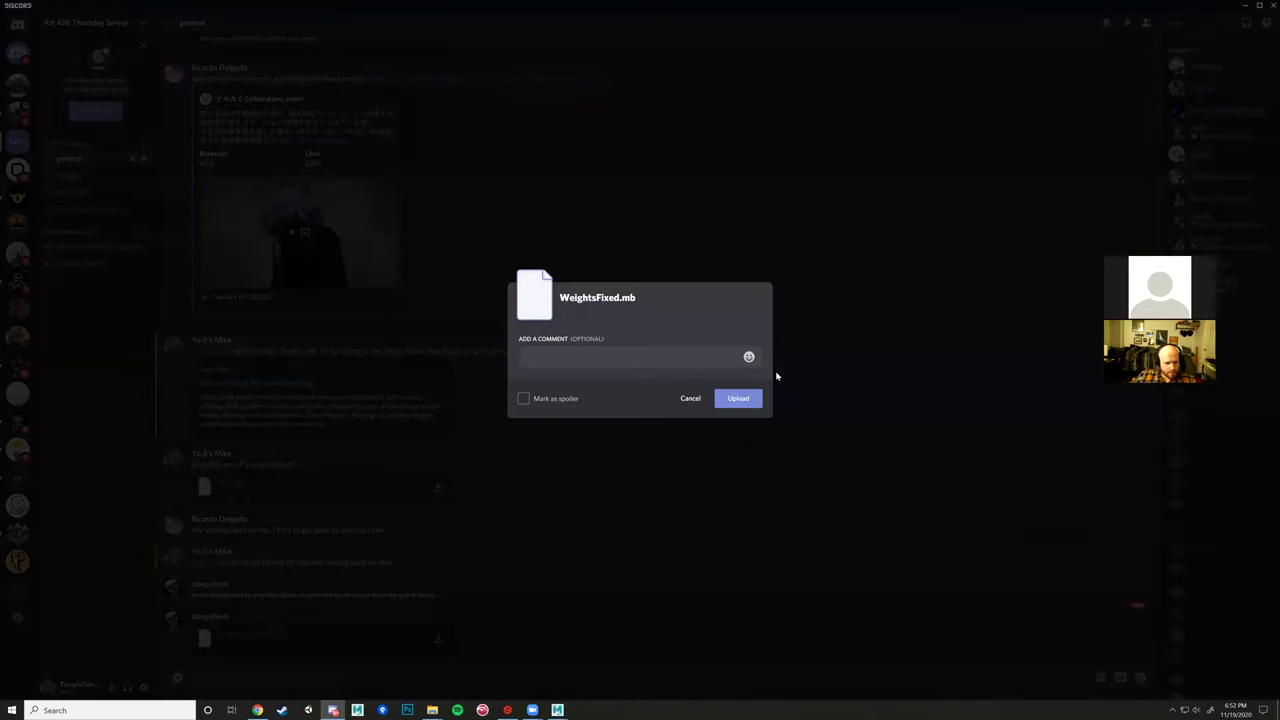
click(741, 399)
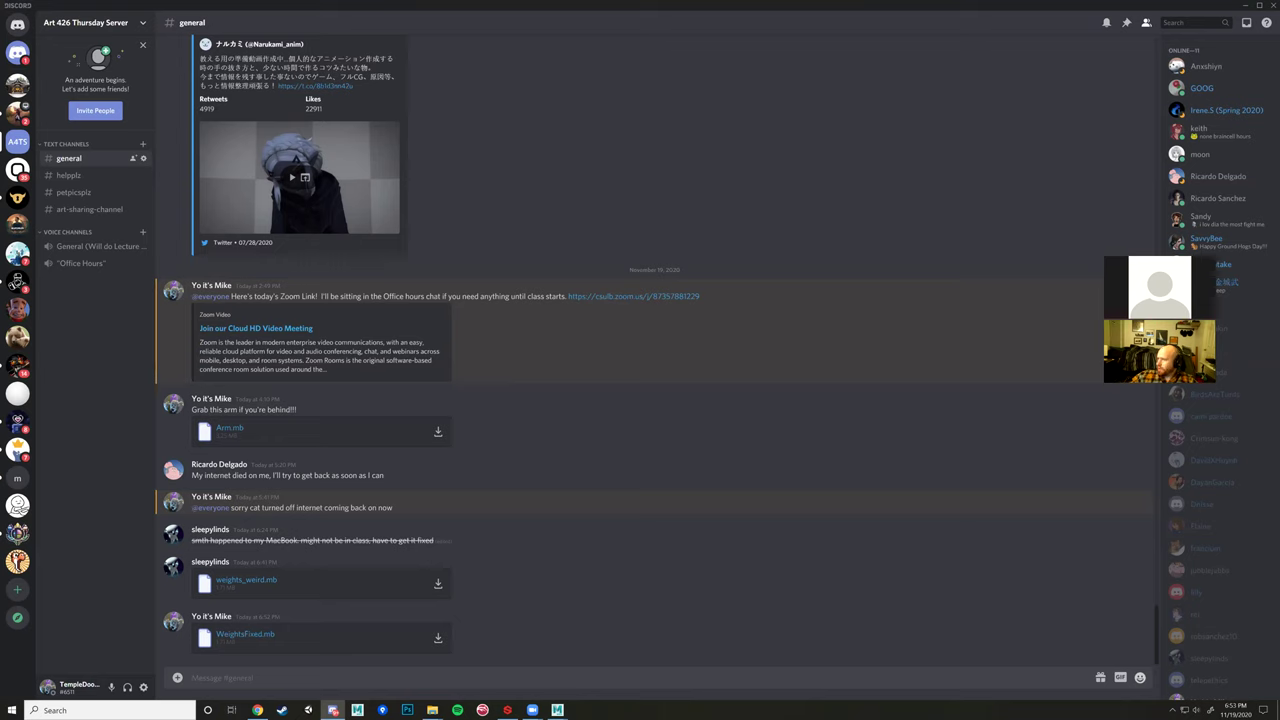
key(alt+Tab)
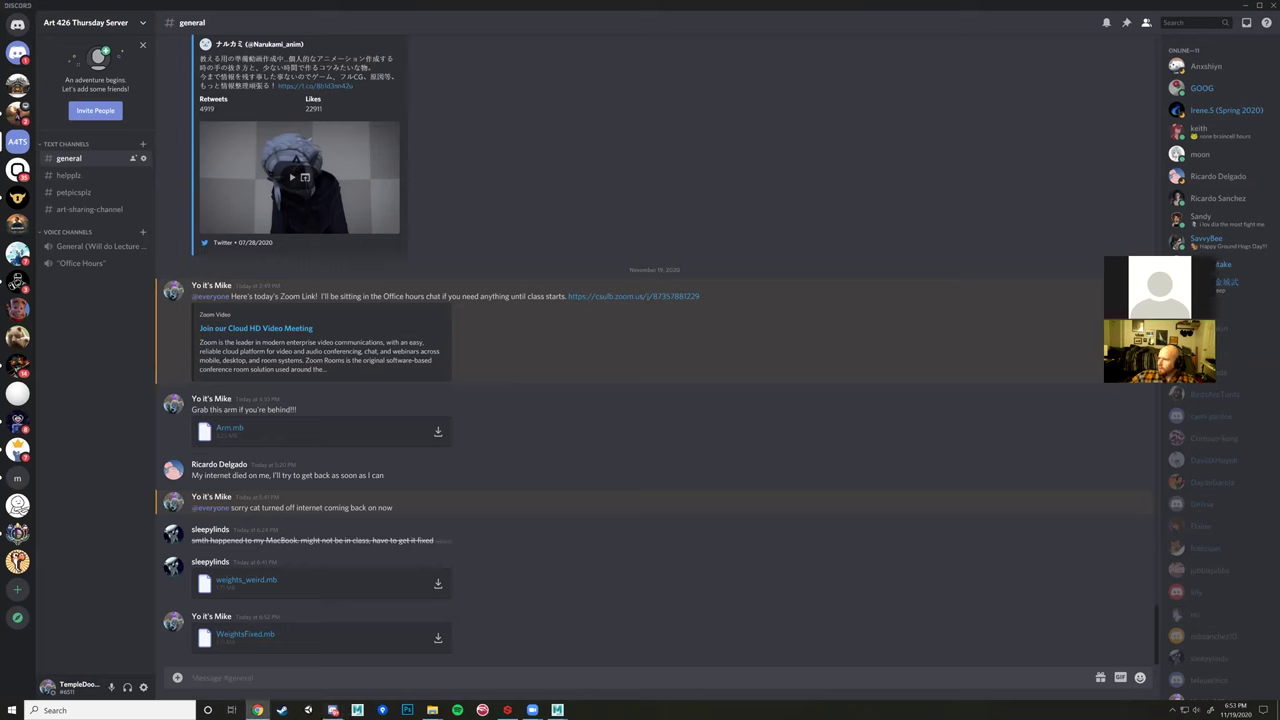